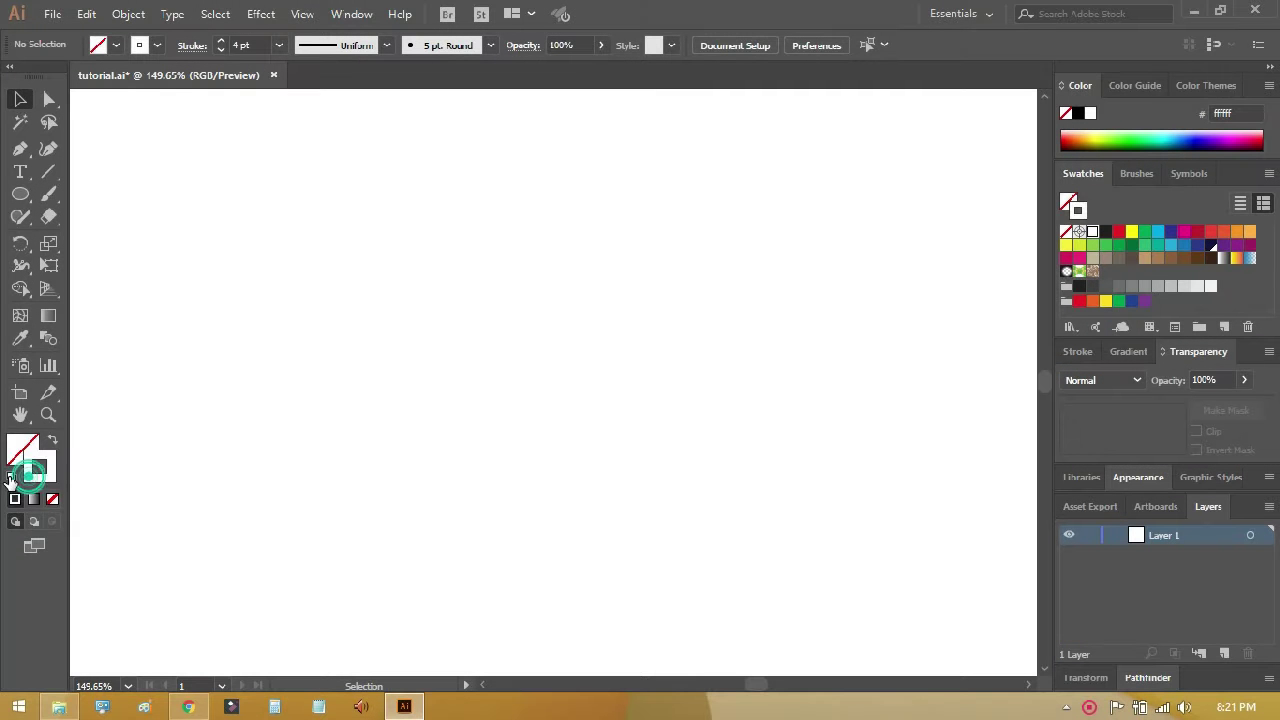
# Step: Reset fill and stroke to the default white fill and black stroke
pyautogui.click(11, 477)
pyautogui.click(20, 447)
pyautogui.click(43, 466)
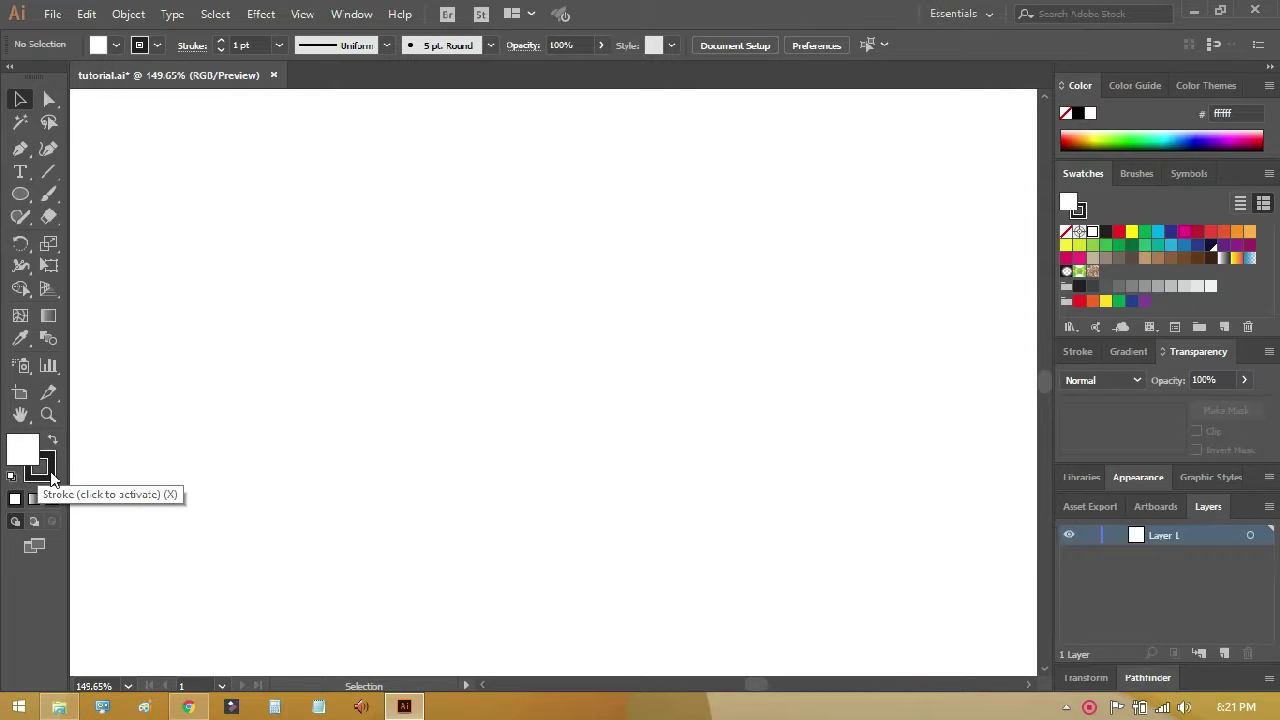
# Step: Draw a 400 × 400 pt circle and fit the artboard in view
pyautogui.click(20, 202)
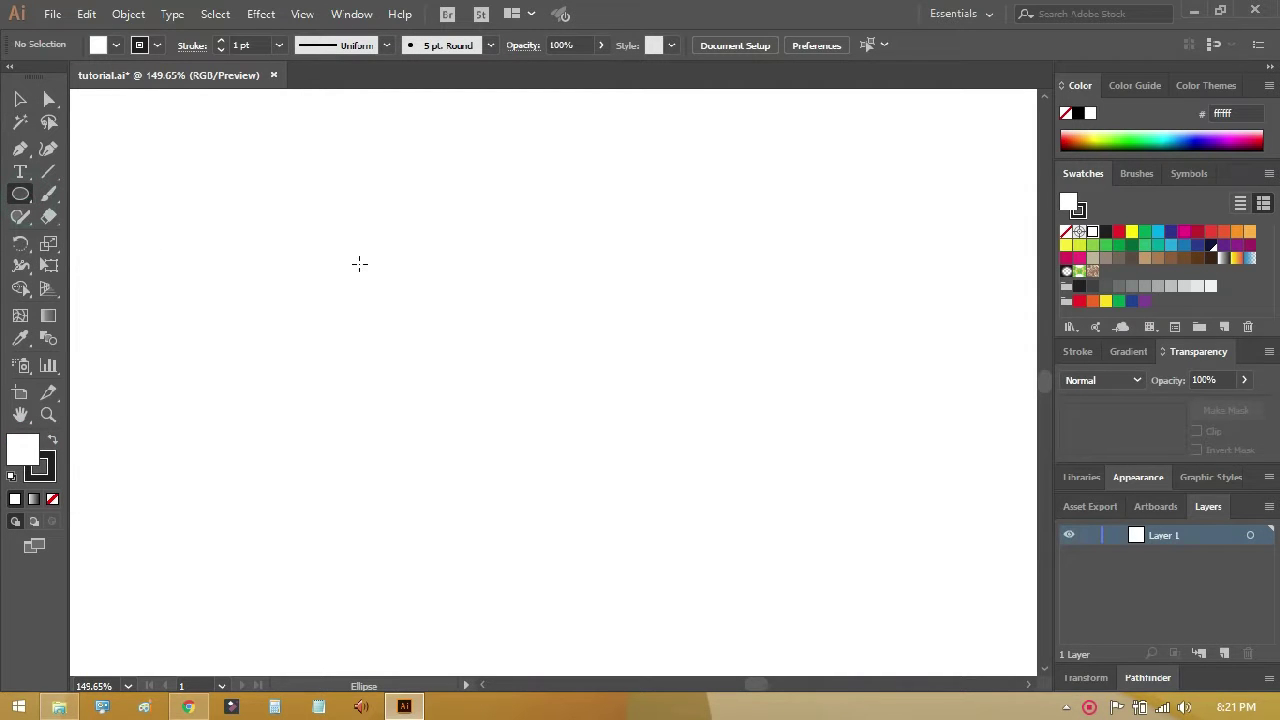
pyautogui.click(360, 263)
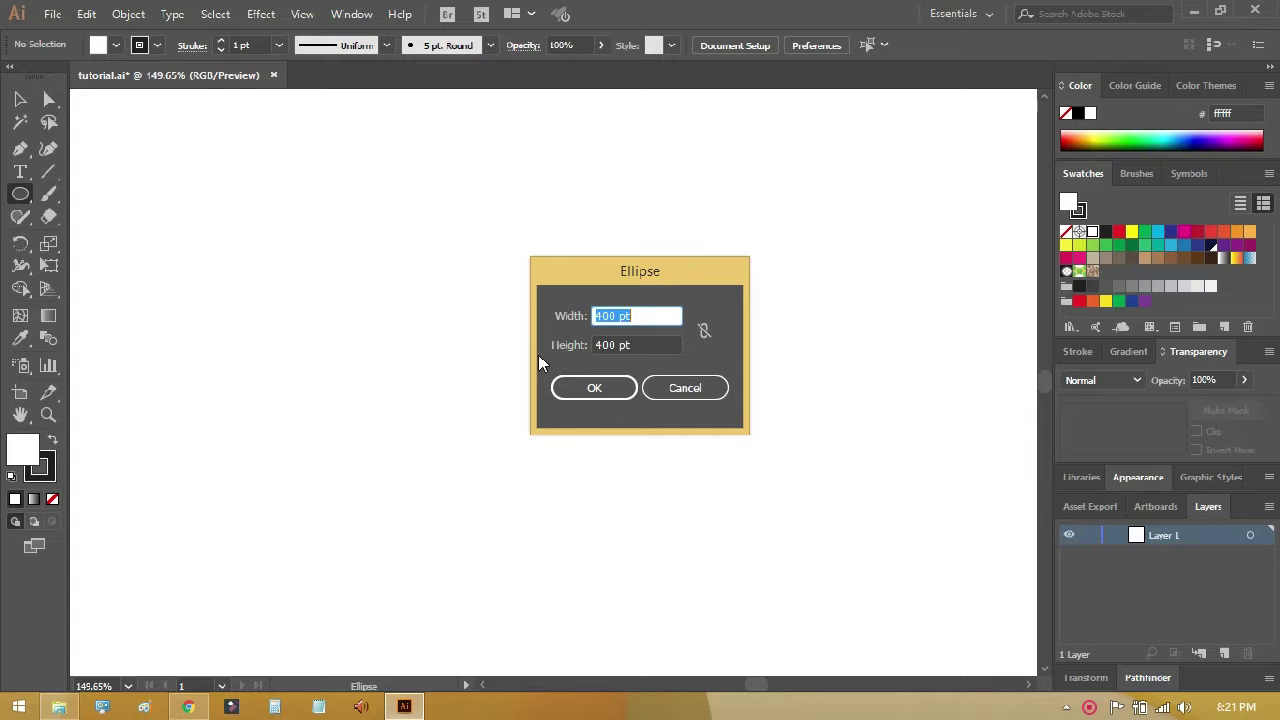
pyautogui.click(585, 389)
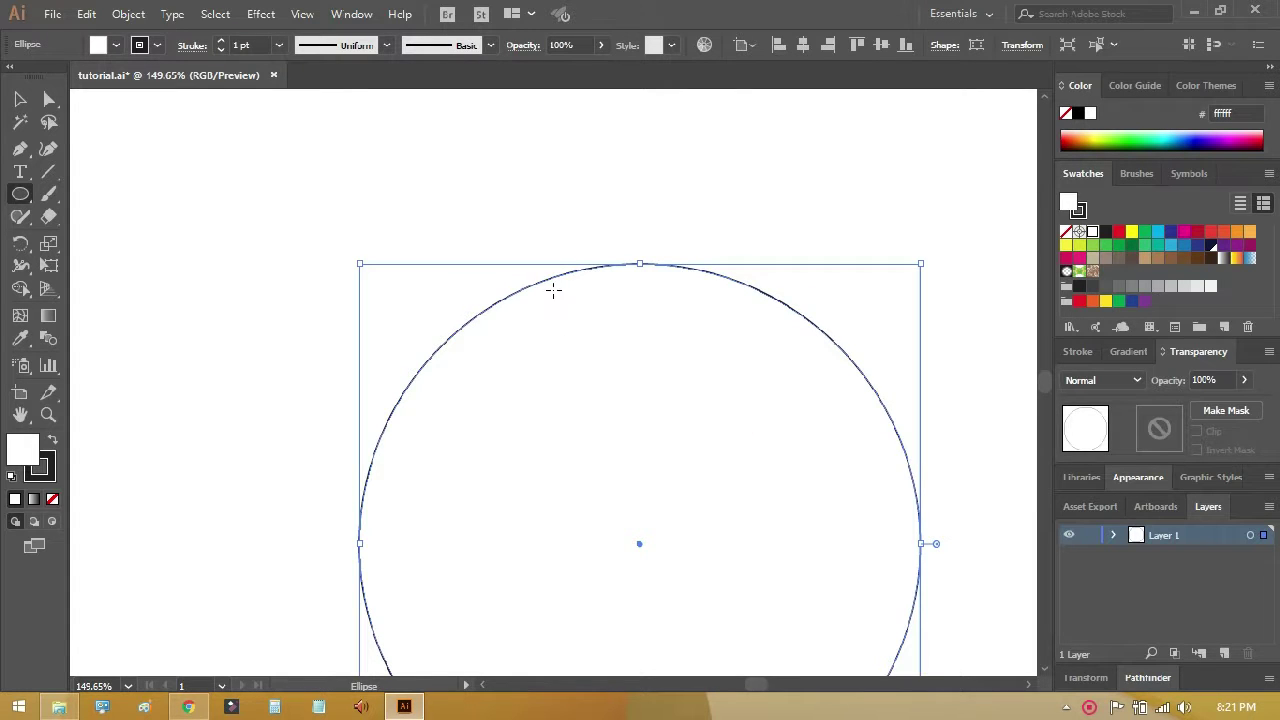
pyautogui.hotkey('ctrl', '0')
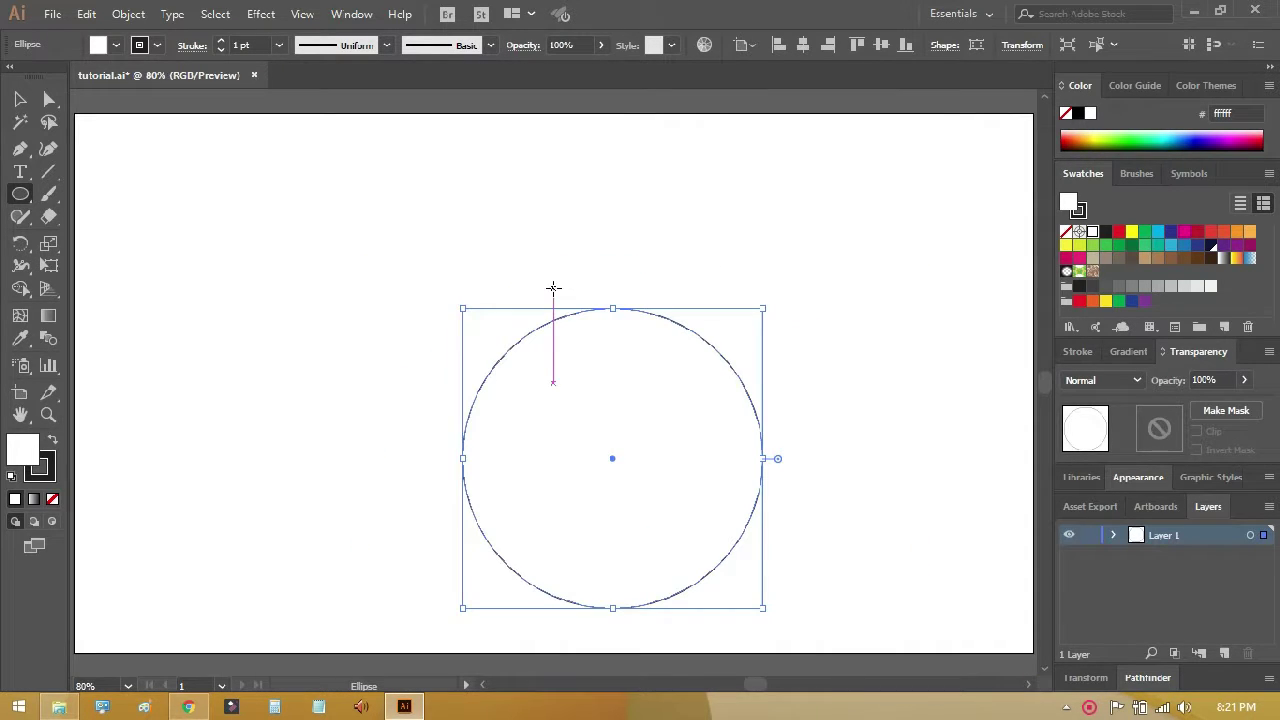
# Step: Centre the circle horizontally and vertically on the artboard
pyautogui.press('v')
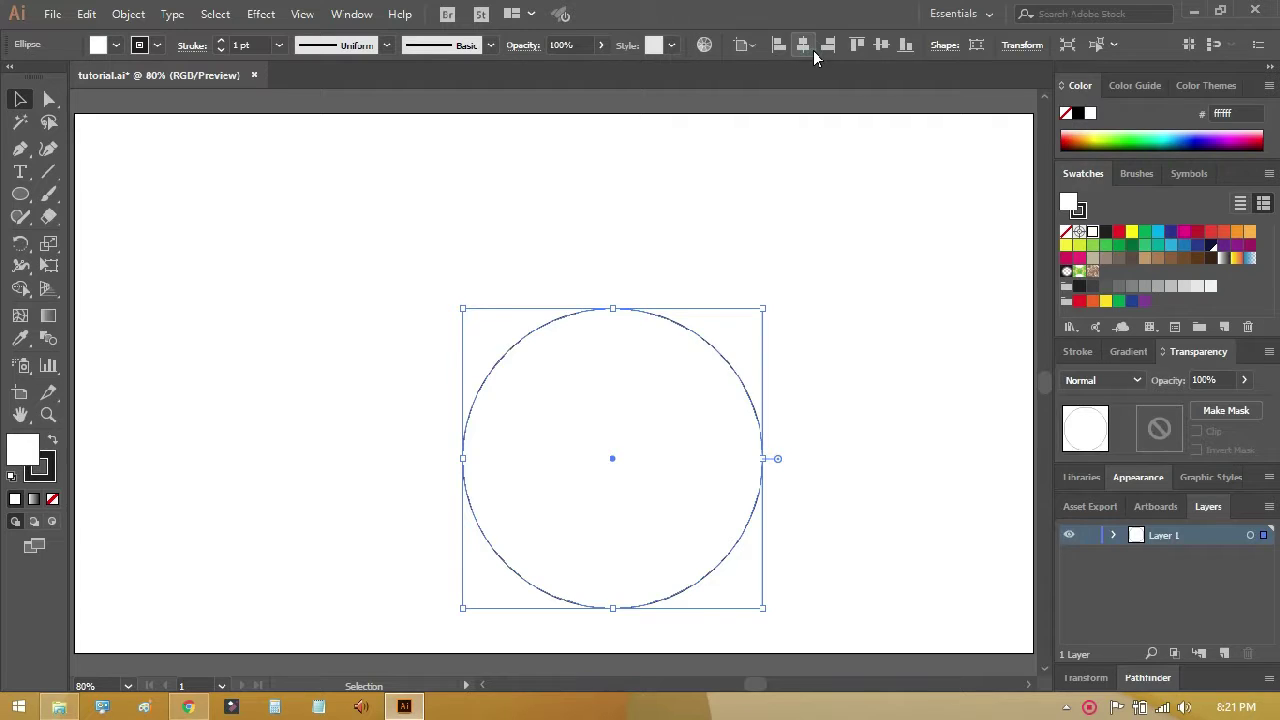
pyautogui.click(810, 47)
pyautogui.click(878, 45)
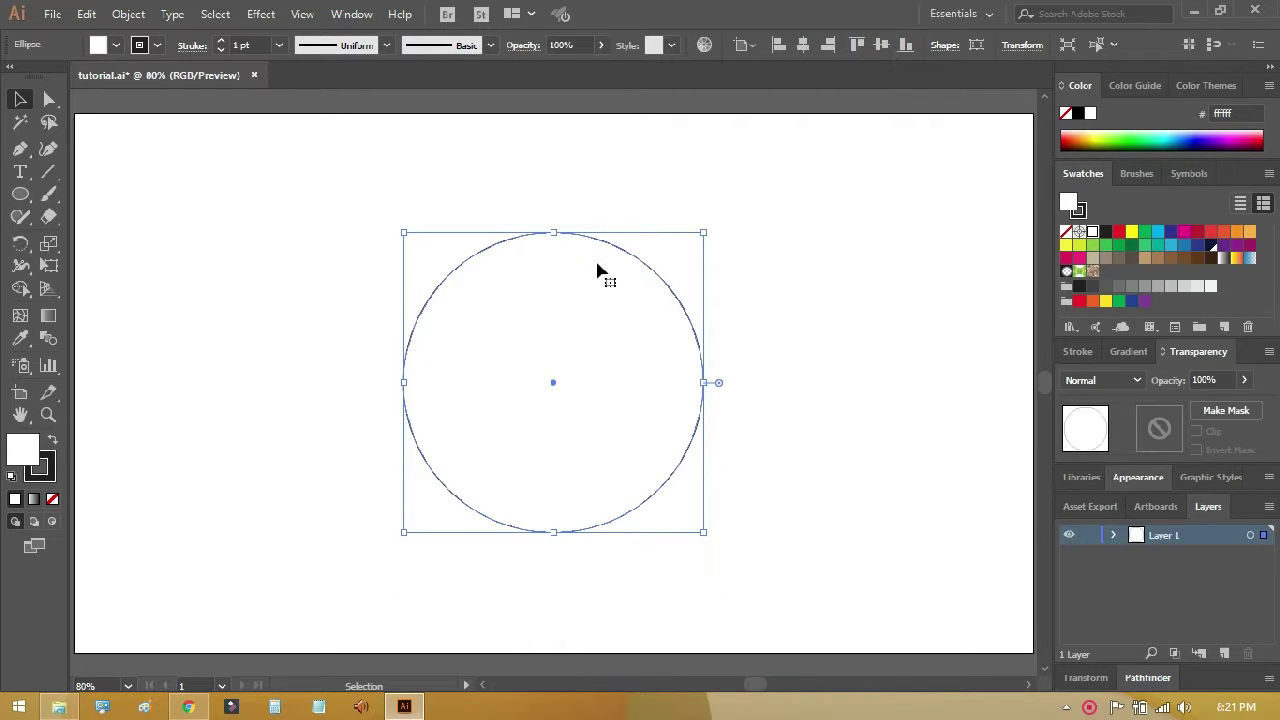
# Step: Remove the circle's stroke and fill it with a dark navy swatch
pyautogui.click(157, 46)
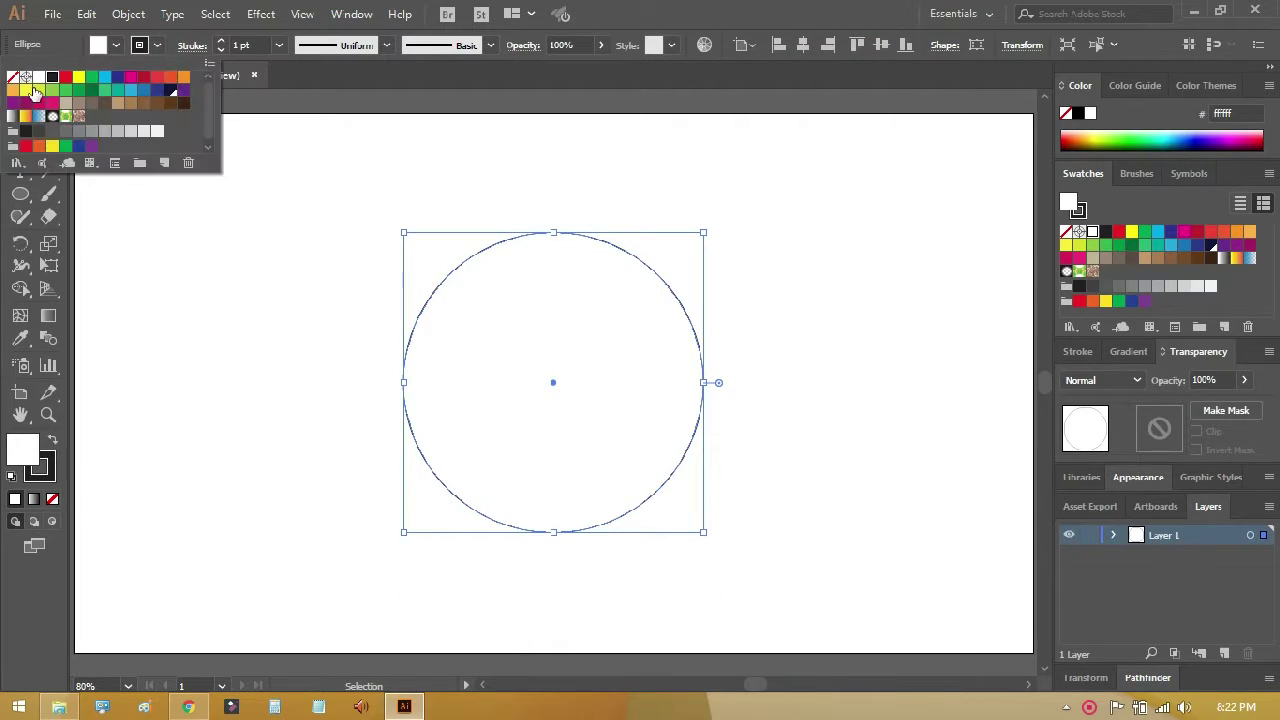
pyautogui.click(12, 77)
pyautogui.click(117, 46)
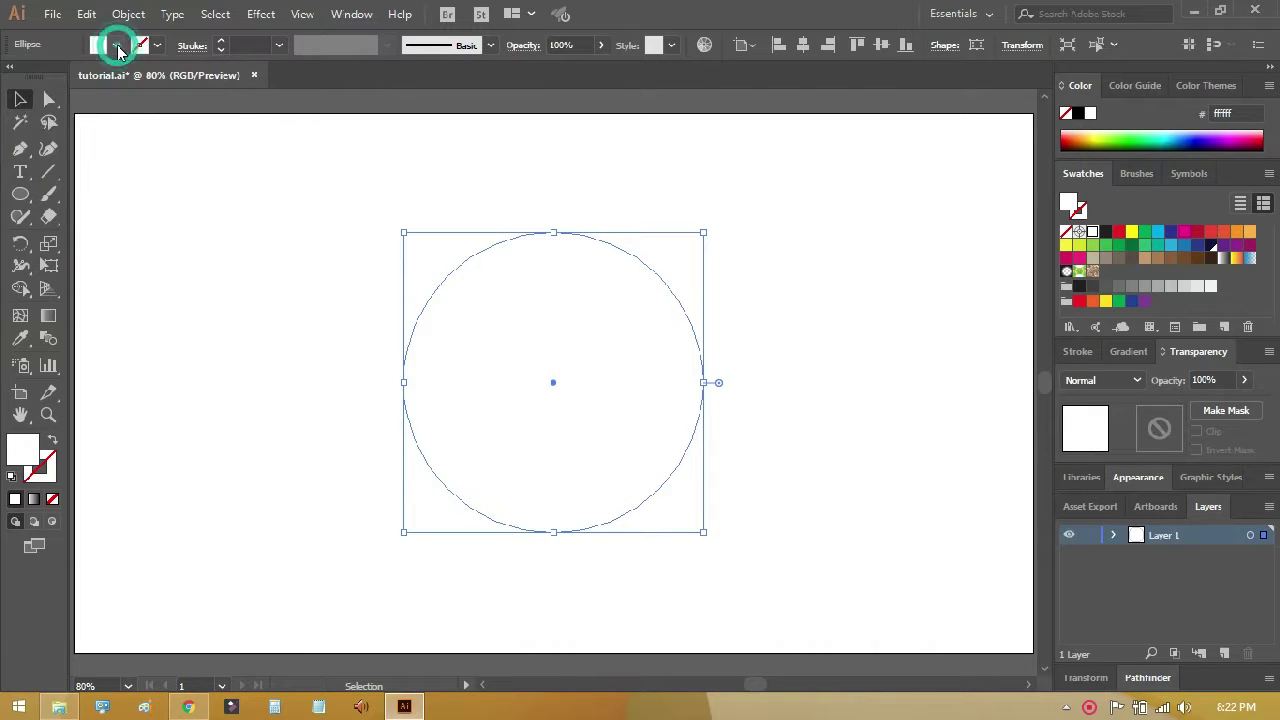
pyautogui.click(171, 100)
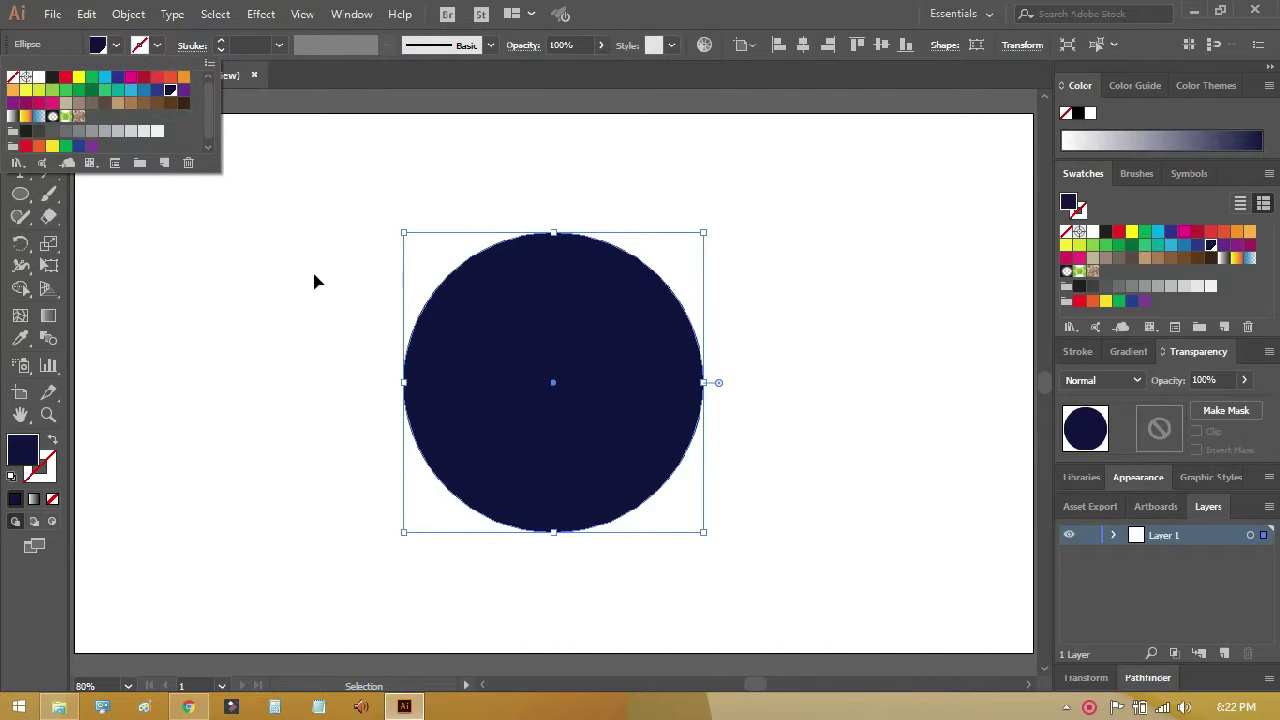
# Step: Reselect the circle and confirm its fill hex value is 0f143e
pyautogui.click(312, 269)
pyautogui.click(312, 269)
pyautogui.click(523, 400)
pyautogui.doubleClick(23, 450)
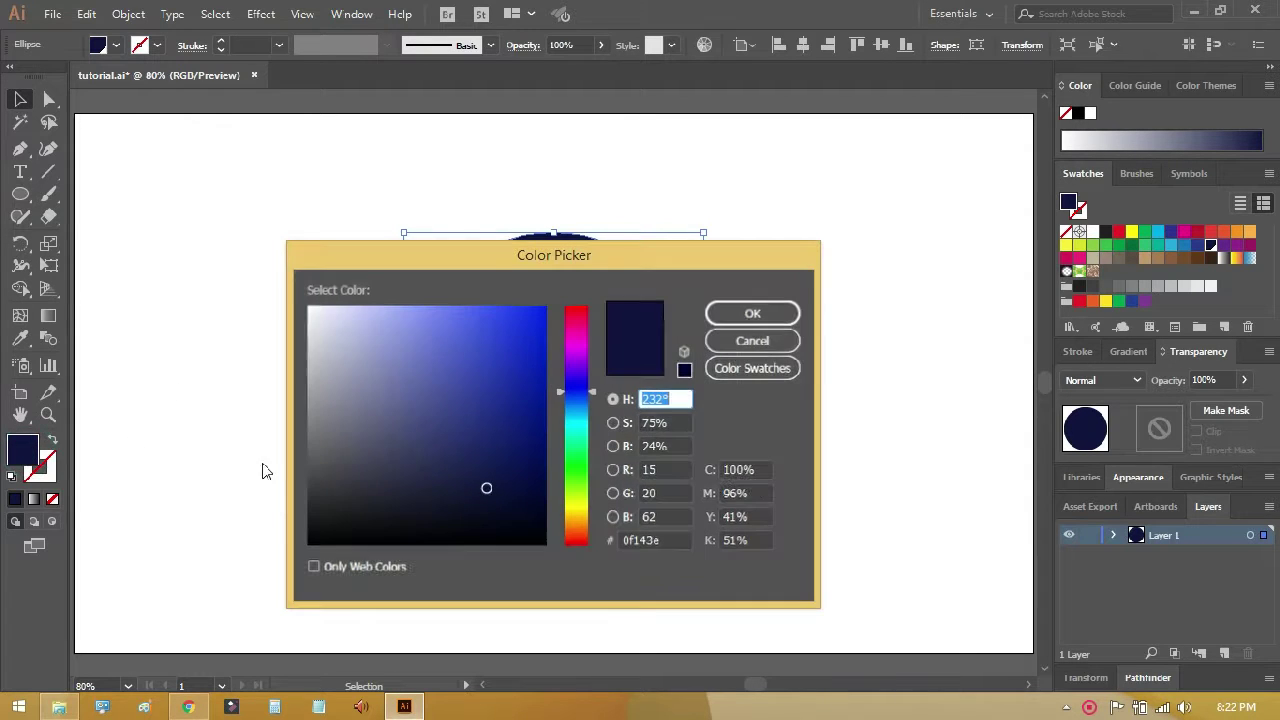
pyautogui.click(667, 538)
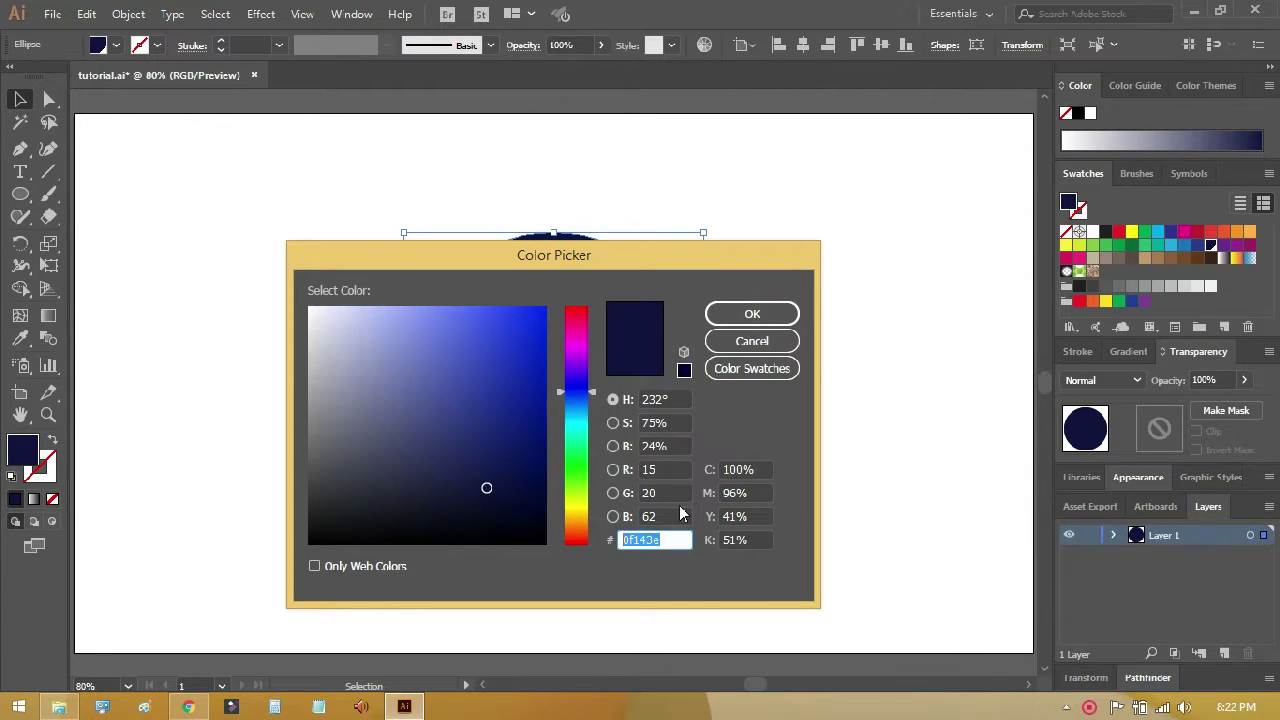
pyautogui.click(752, 341)
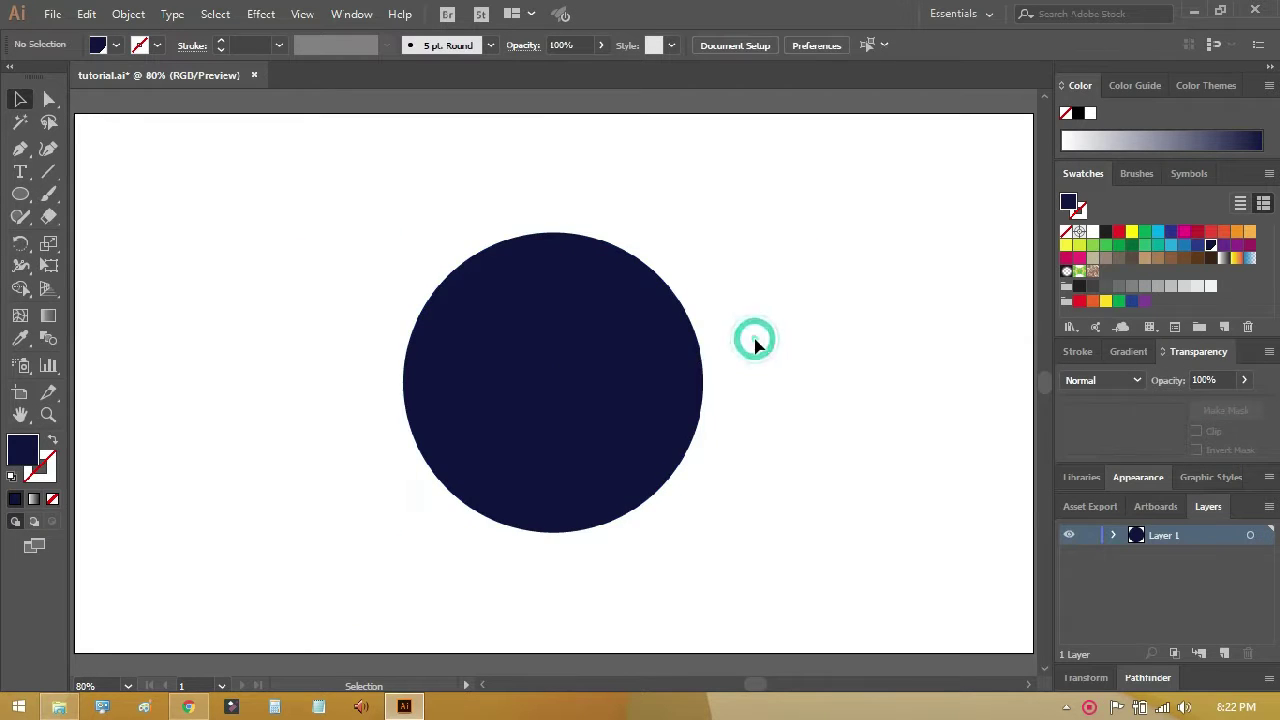
# Step: Apply a smooth Zig Zag effect to the navy circle: size 6 pt, 10 ridges per segment
pyautogui.click(506, 318)
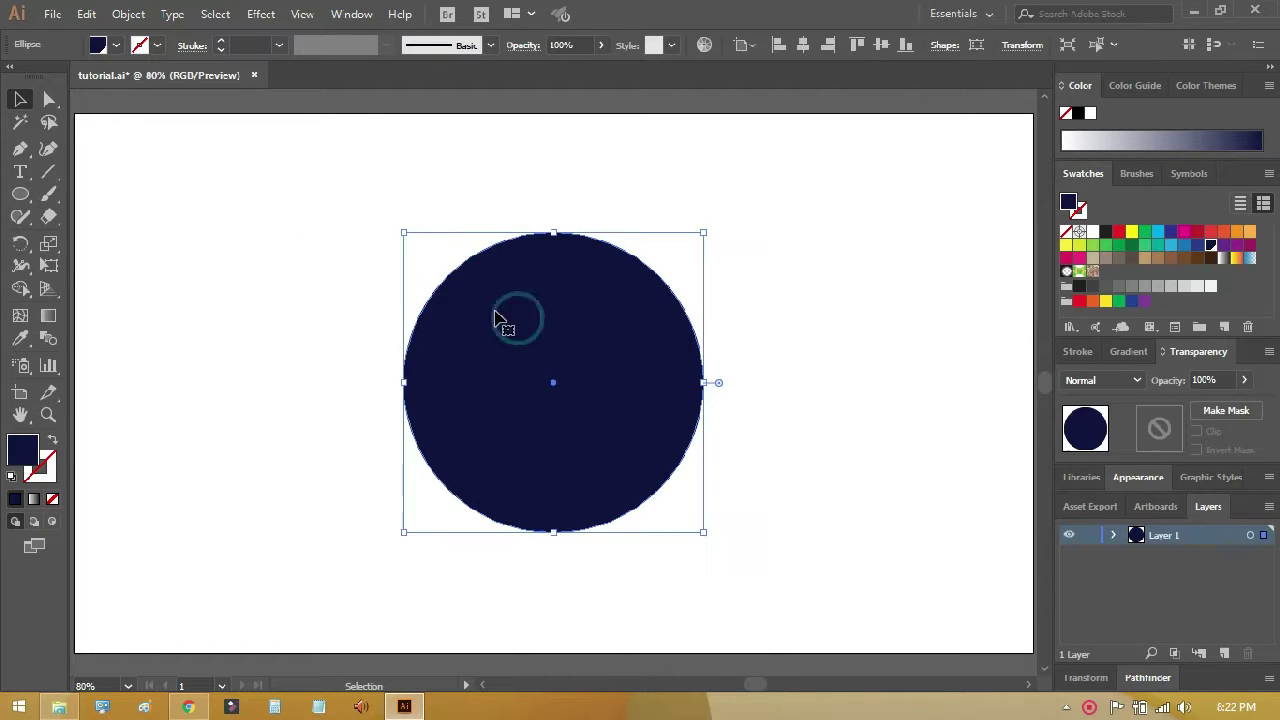
pyautogui.click(266, 15)
pyautogui.moveTo(318, 166)
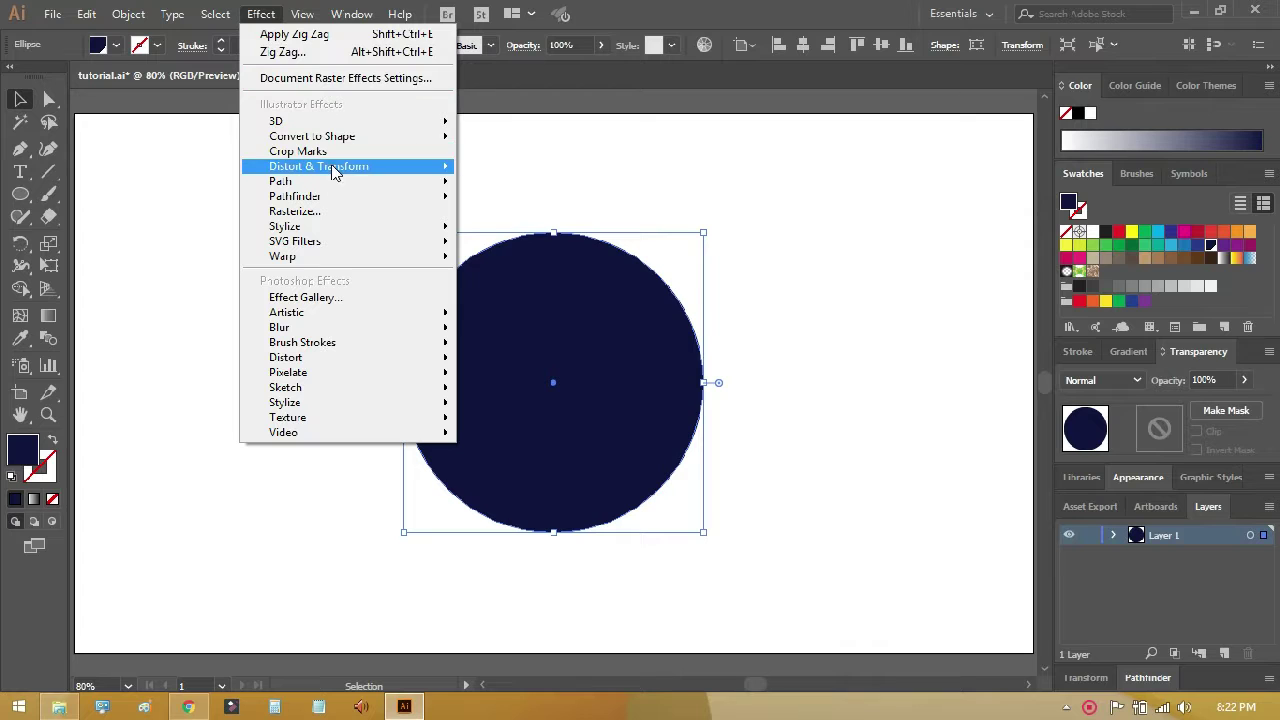
pyautogui.click(510, 293)
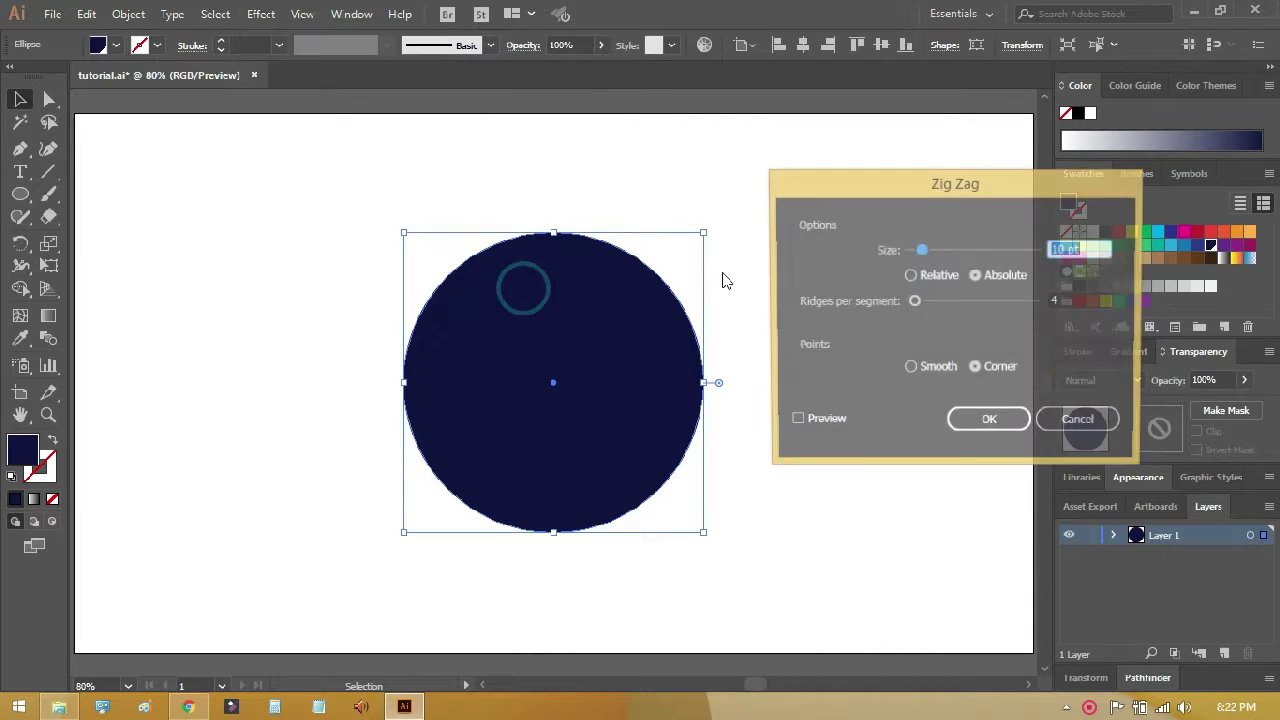
pyautogui.click(804, 421)
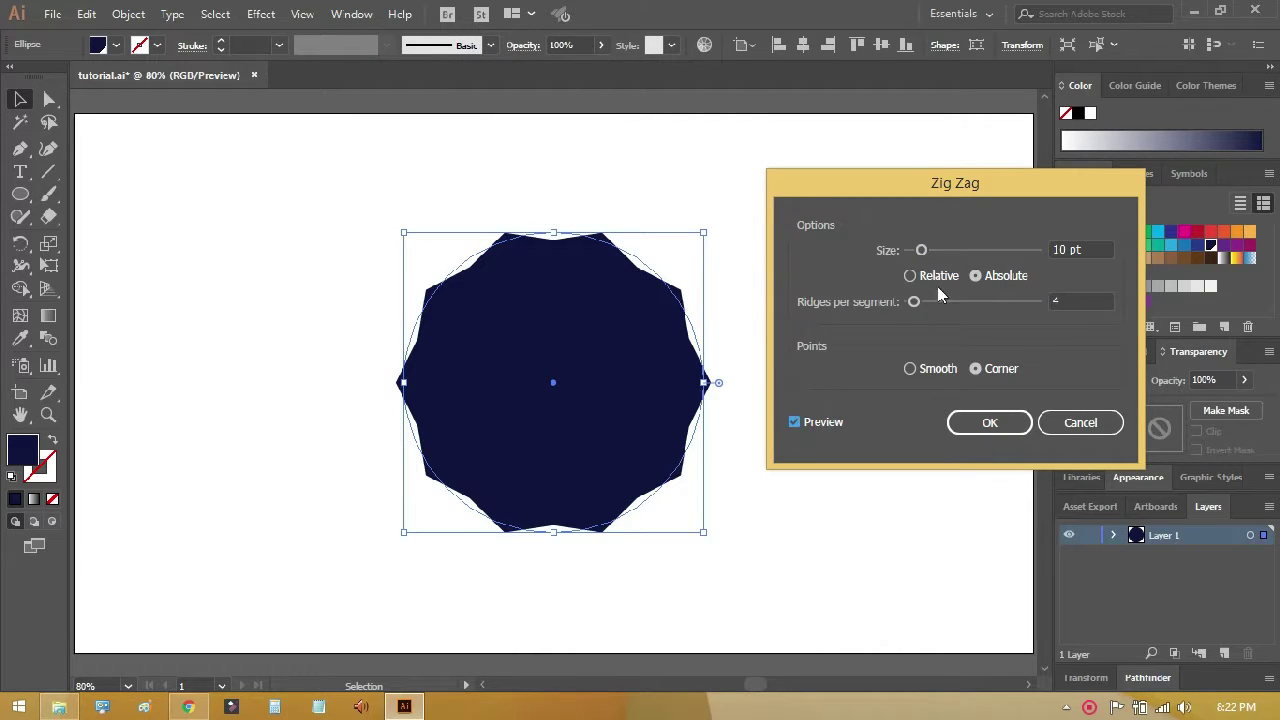
pyautogui.click(910, 368)
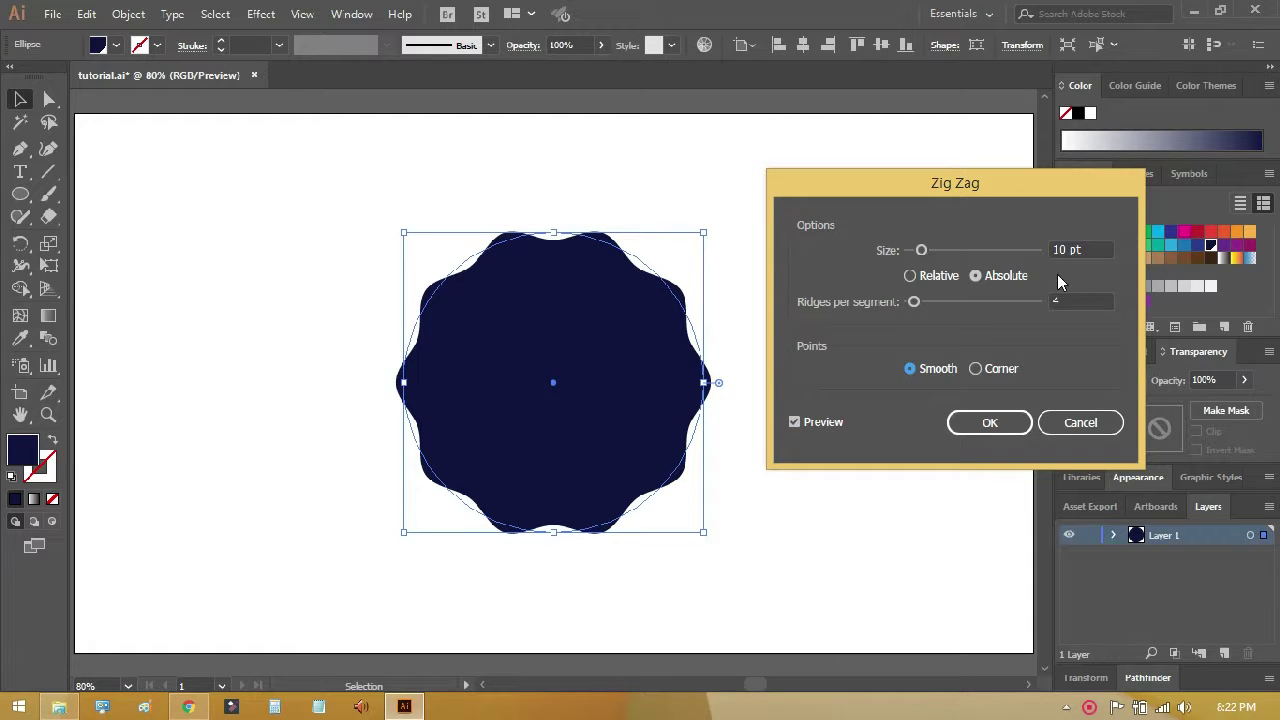
pyautogui.doubleClick(1072, 296)
pyautogui.write('10')
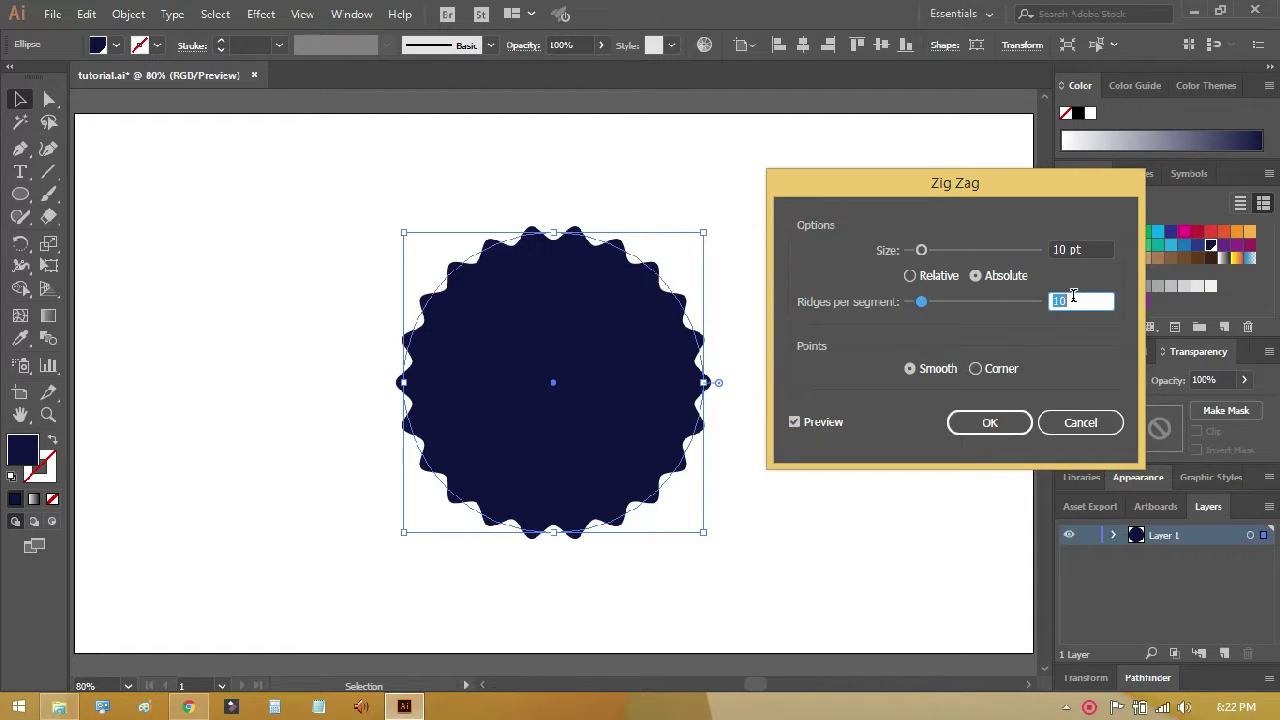
pyautogui.doubleClick(1080, 250)
pyautogui.write('6')
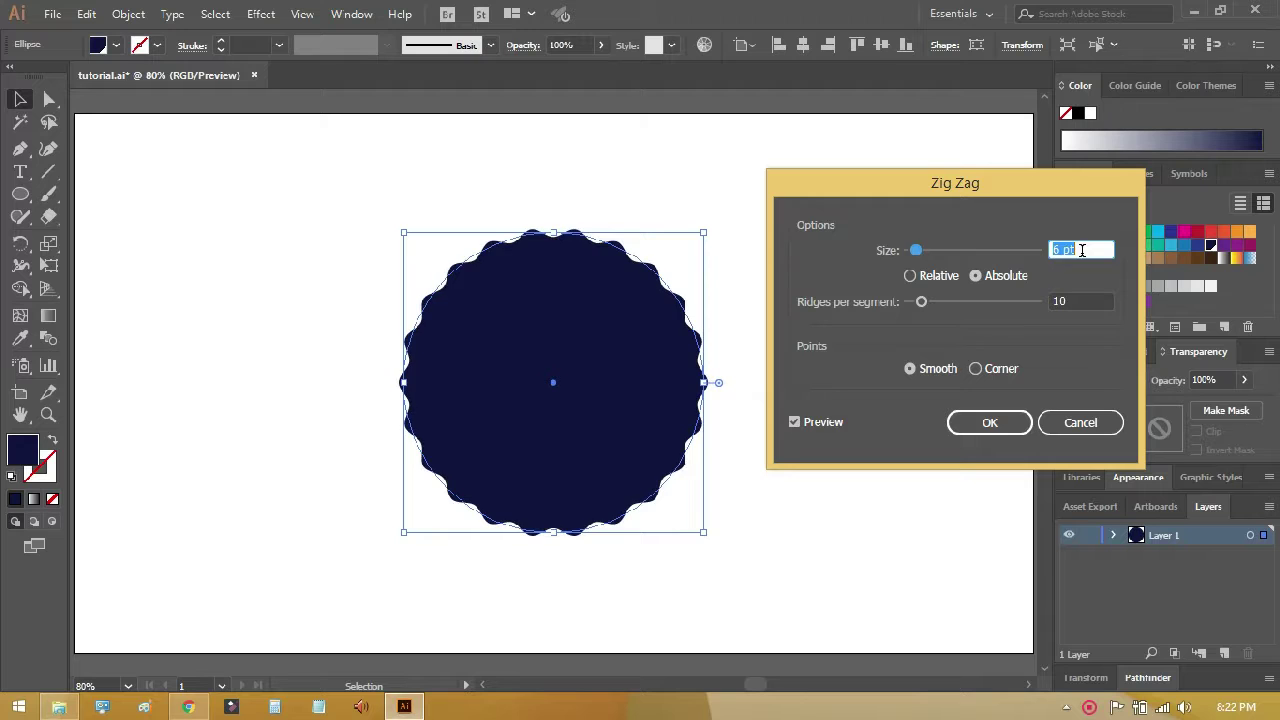
pyautogui.click(1018, 422)
pyautogui.click(876, 340)
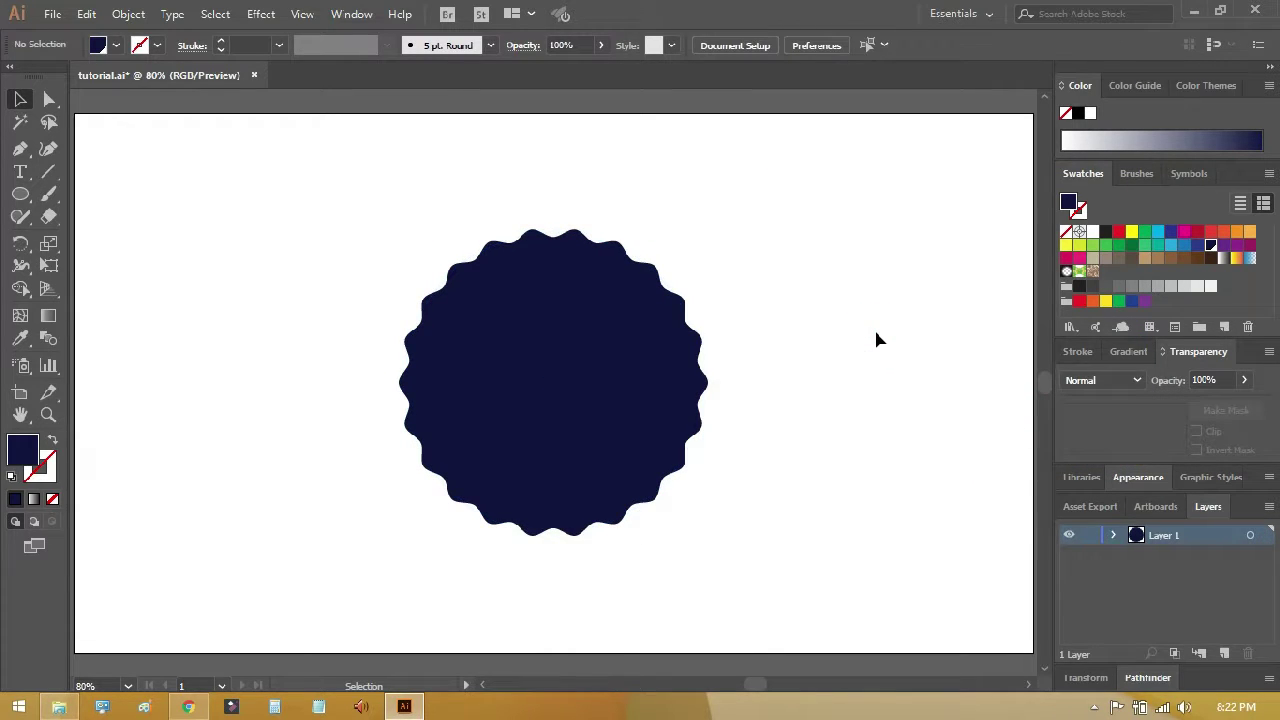
# Step: Expand the wavy badge's Zig Zag appearance into a real path
pyautogui.click(20, 194)
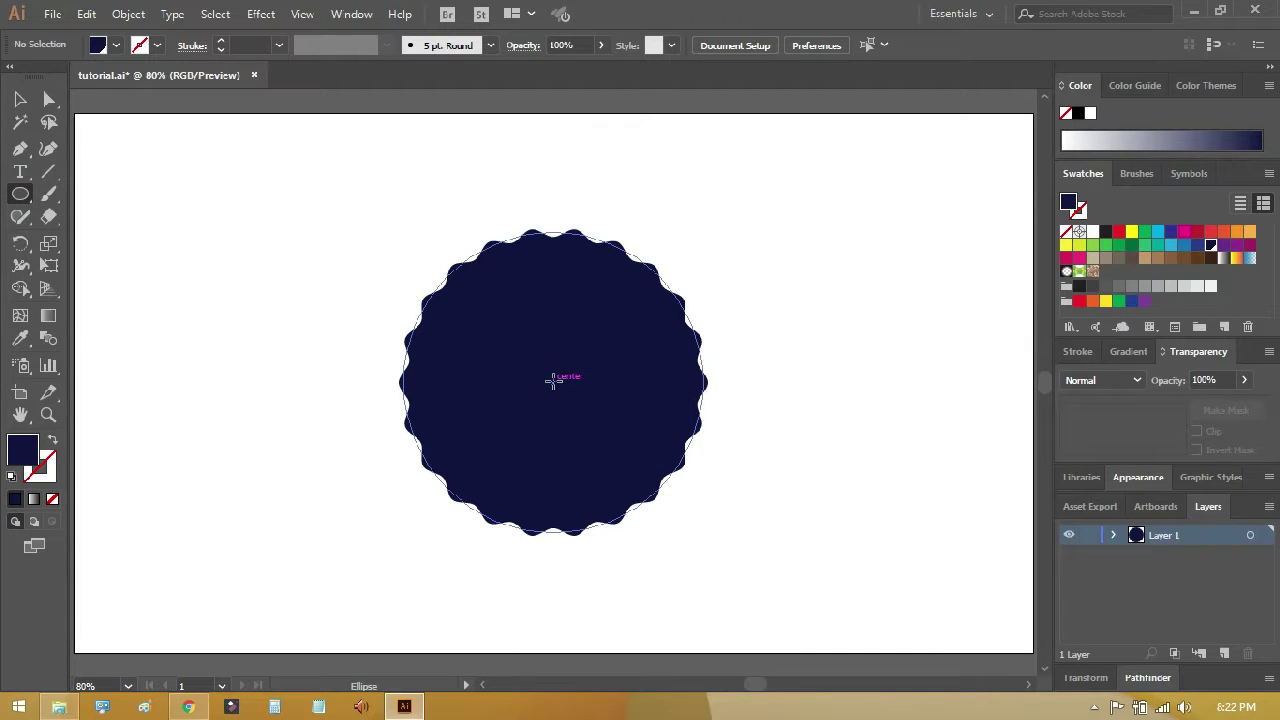
pyautogui.click(20, 99)
pyautogui.click(489, 254)
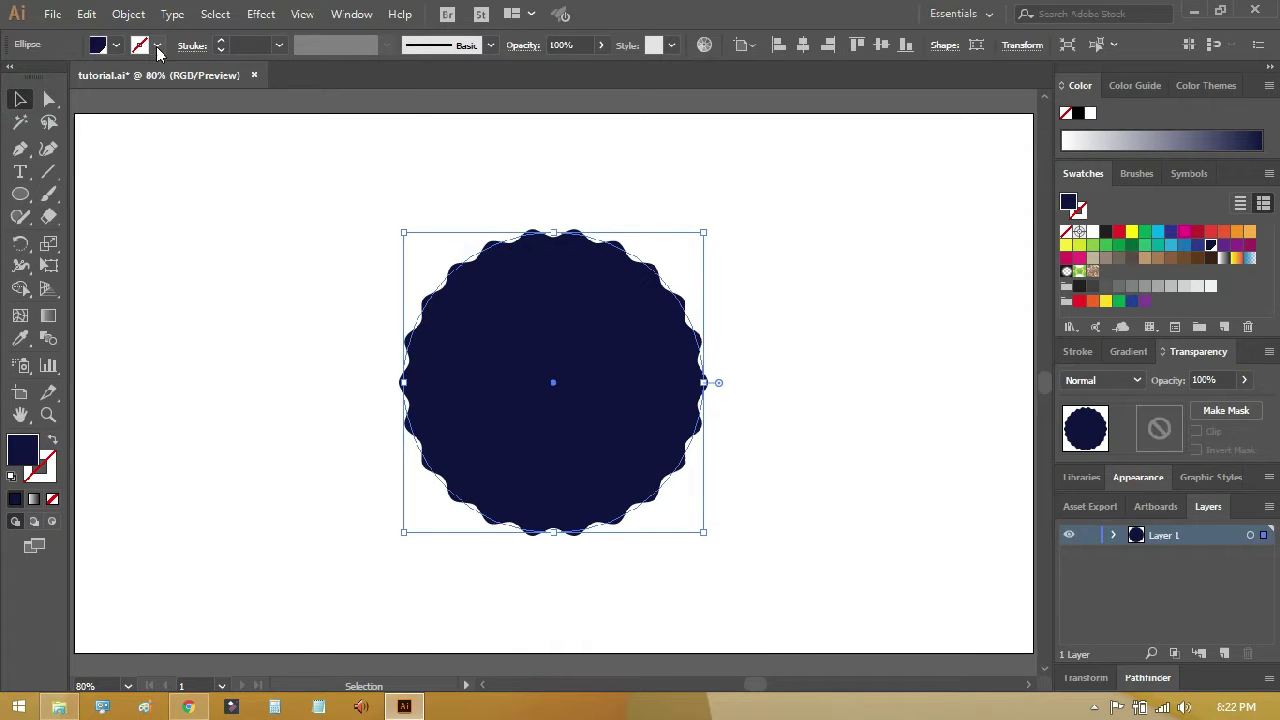
pyautogui.click(128, 14)
pyautogui.click(213, 220)
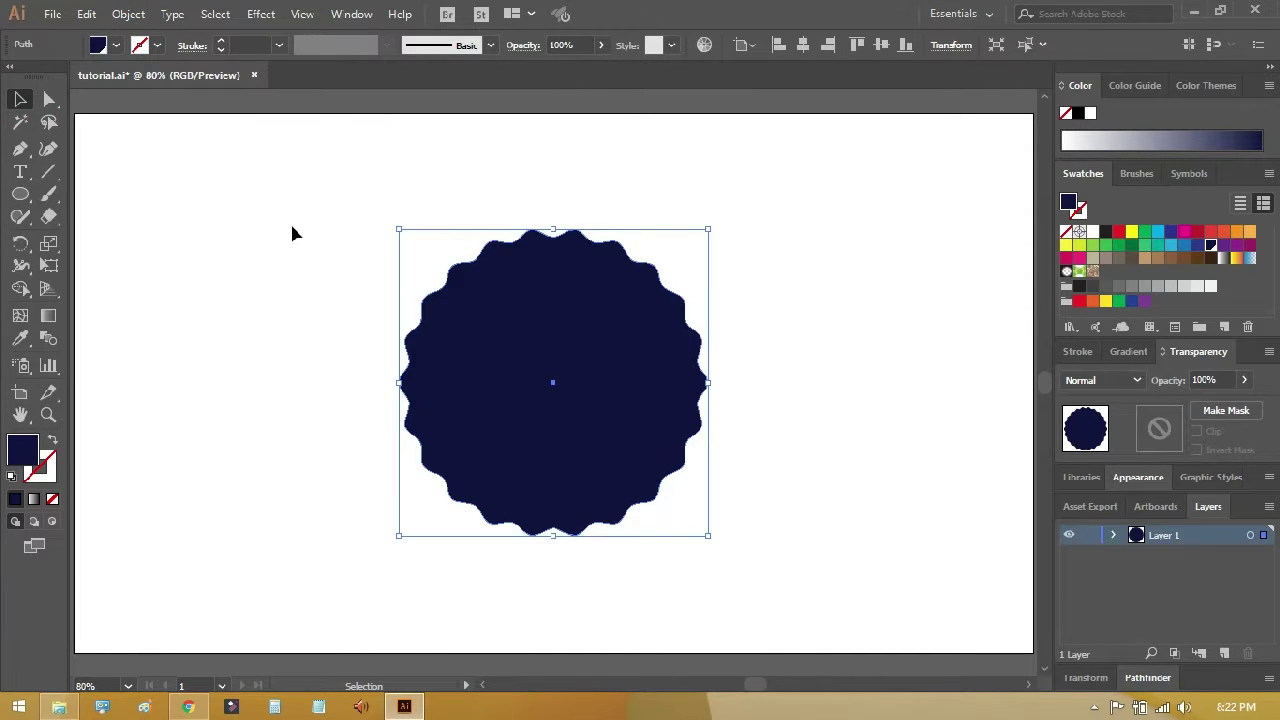
# Step: Draw a concentric circle about 357.5 pt wide from the badge centre
pyautogui.click(32, 197)
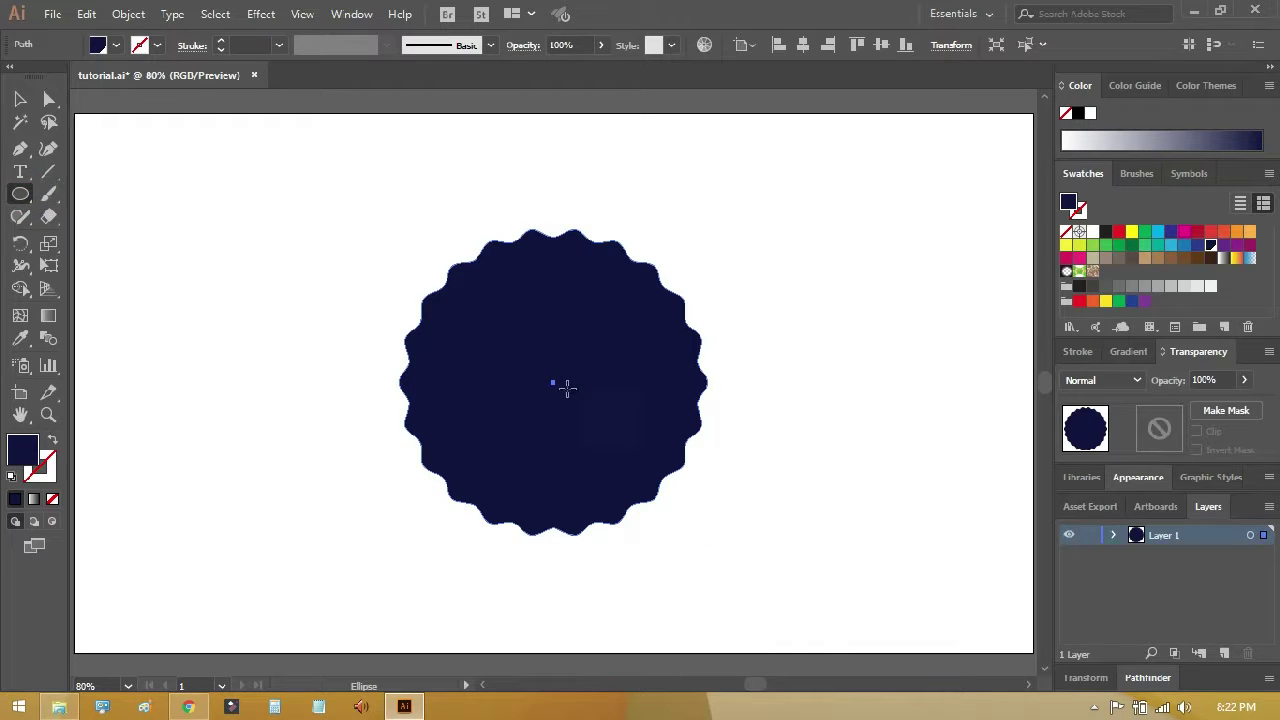
pyautogui.moveTo(551, 382); pyautogui.dragTo(687, 276)
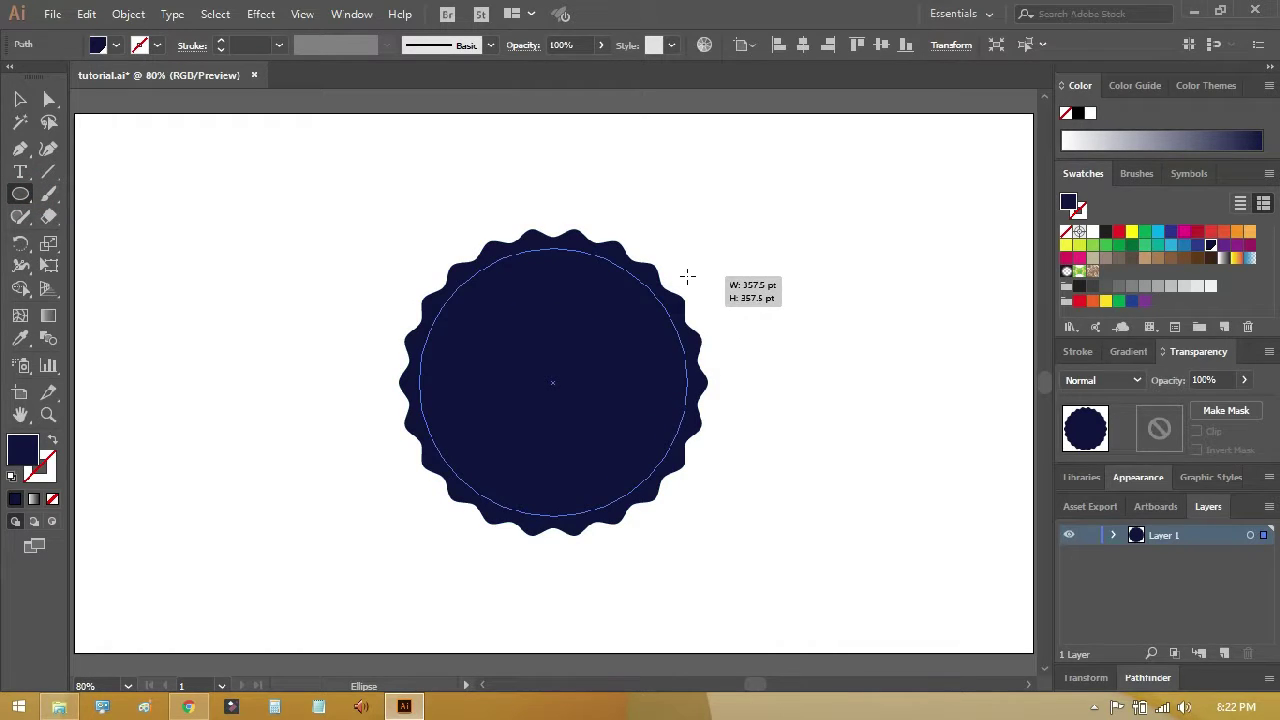
pyautogui.moveTo(687, 276); pyautogui.dragTo(687, 276)
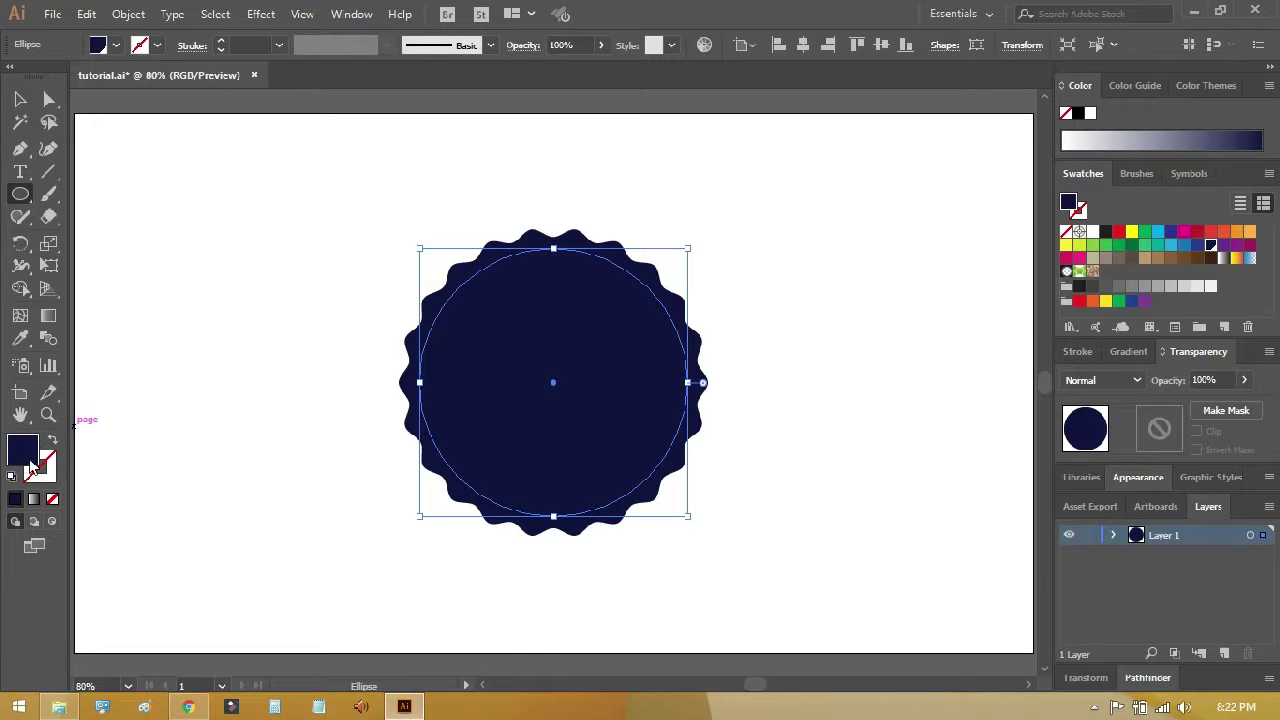
# Step: Give the inner circle no fill and a thick white stroke
pyautogui.click(52, 499)
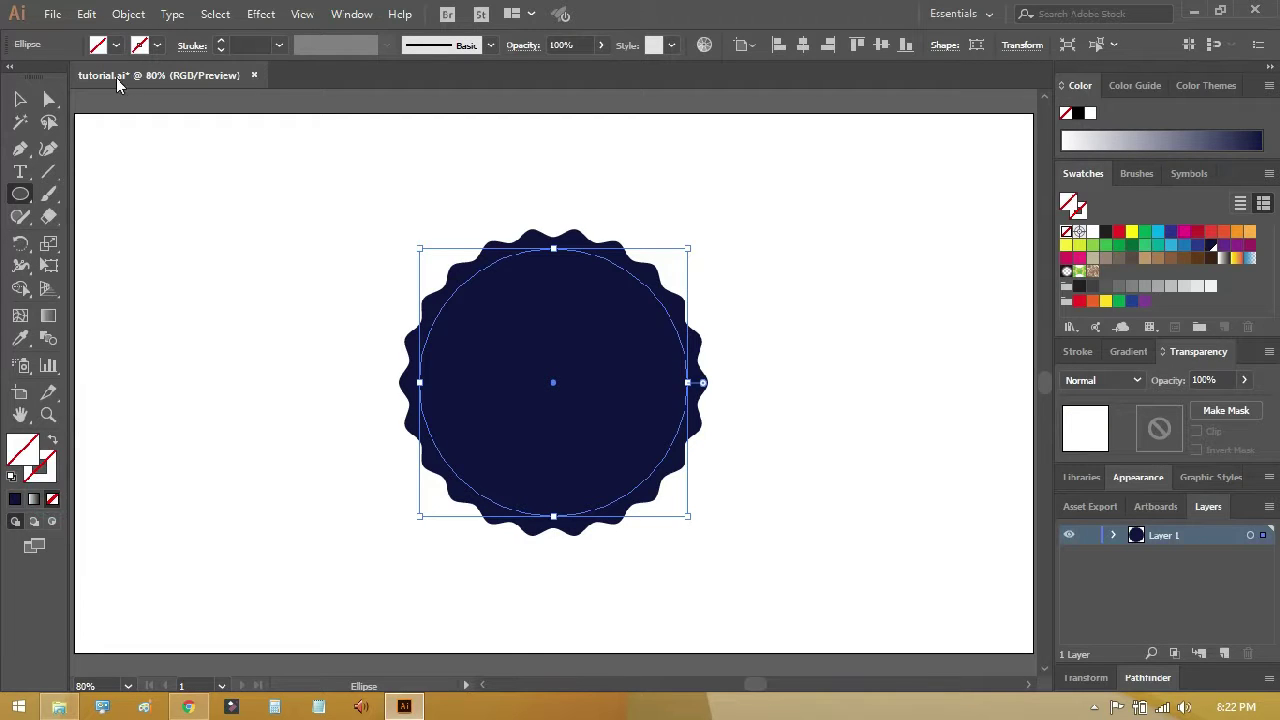
pyautogui.click(42, 468)
pyautogui.click(1093, 232)
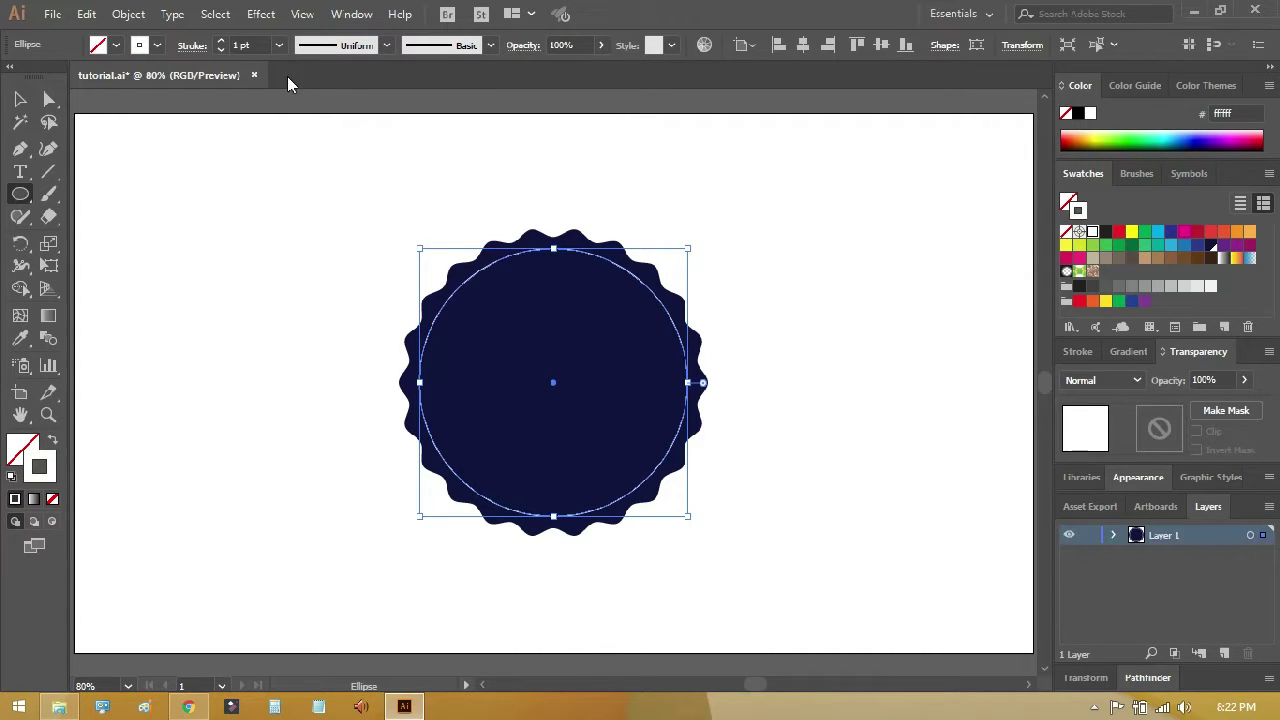
pyautogui.click(266, 46)
pyautogui.write('4')
pyautogui.press('Return')
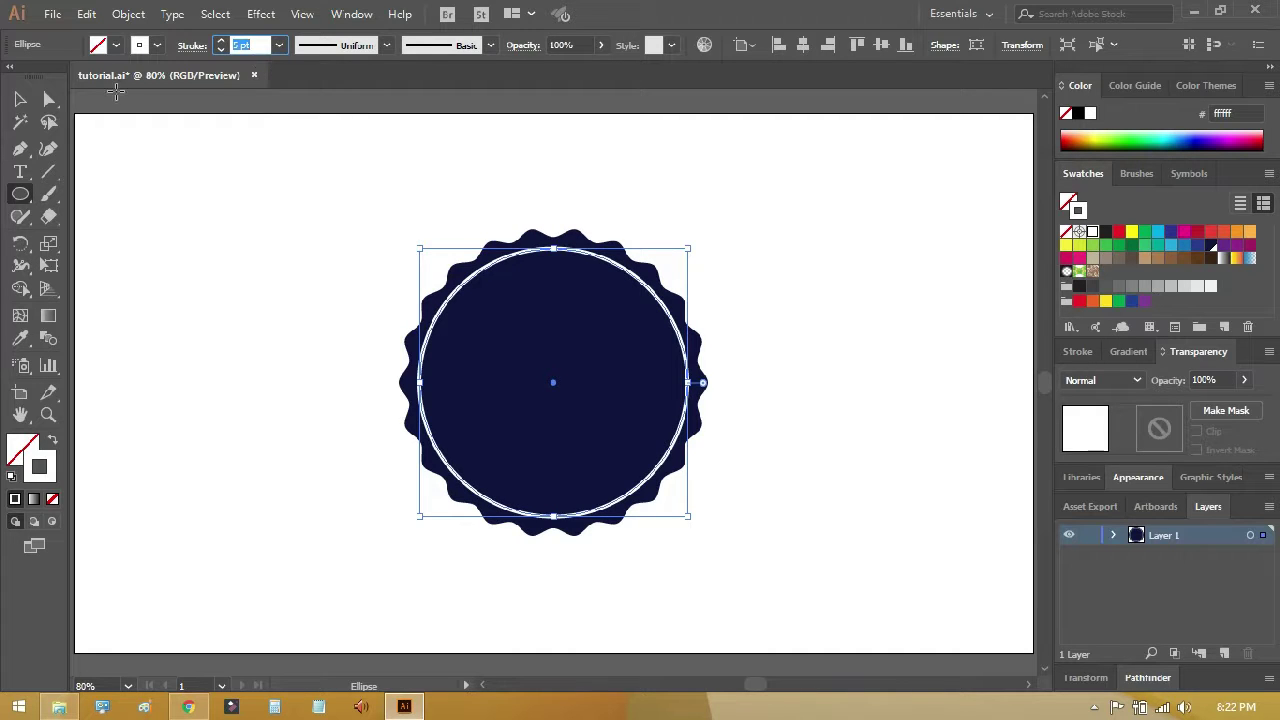
pyautogui.click(20, 99)
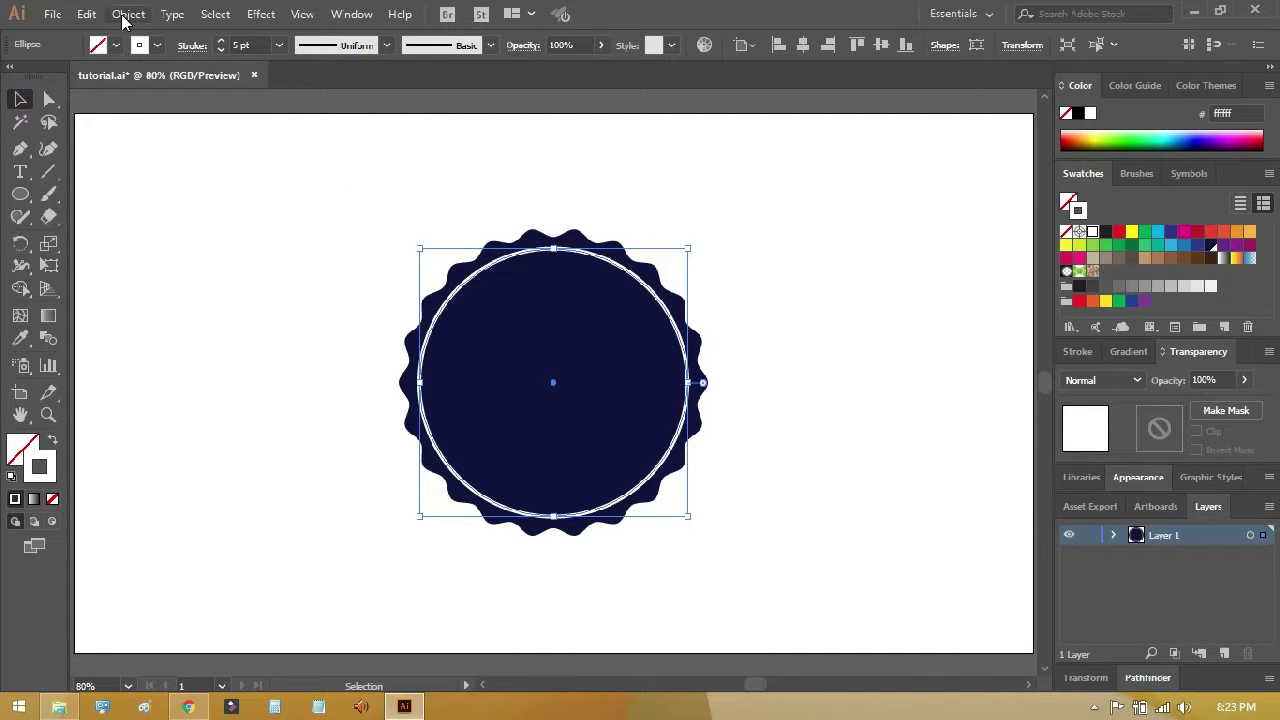
# Step: Paste a copy of the ring in front, shrink it around the centre, and set a 3 pt stroke
pyautogui.click(86, 14)
pyautogui.click(119, 106)
pyautogui.click(86, 14)
pyautogui.click(130, 148)
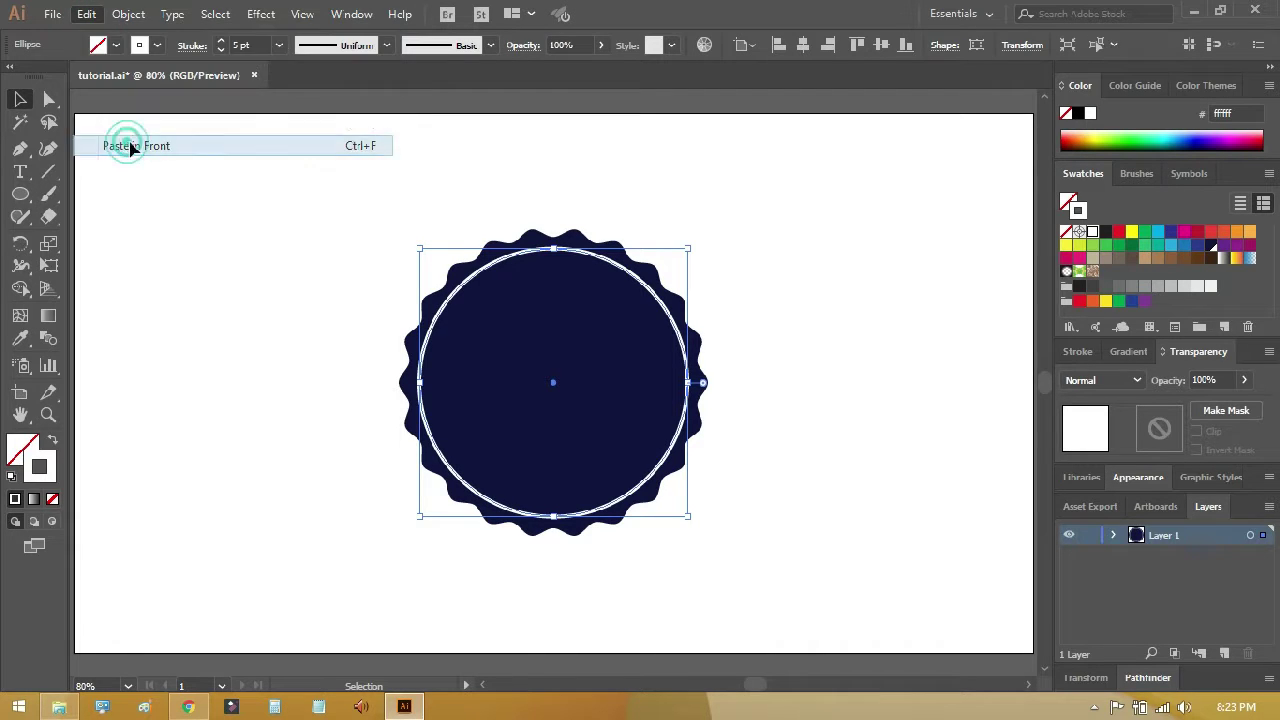
pyautogui.moveTo(690, 247); pyautogui.dragTo(664, 284)
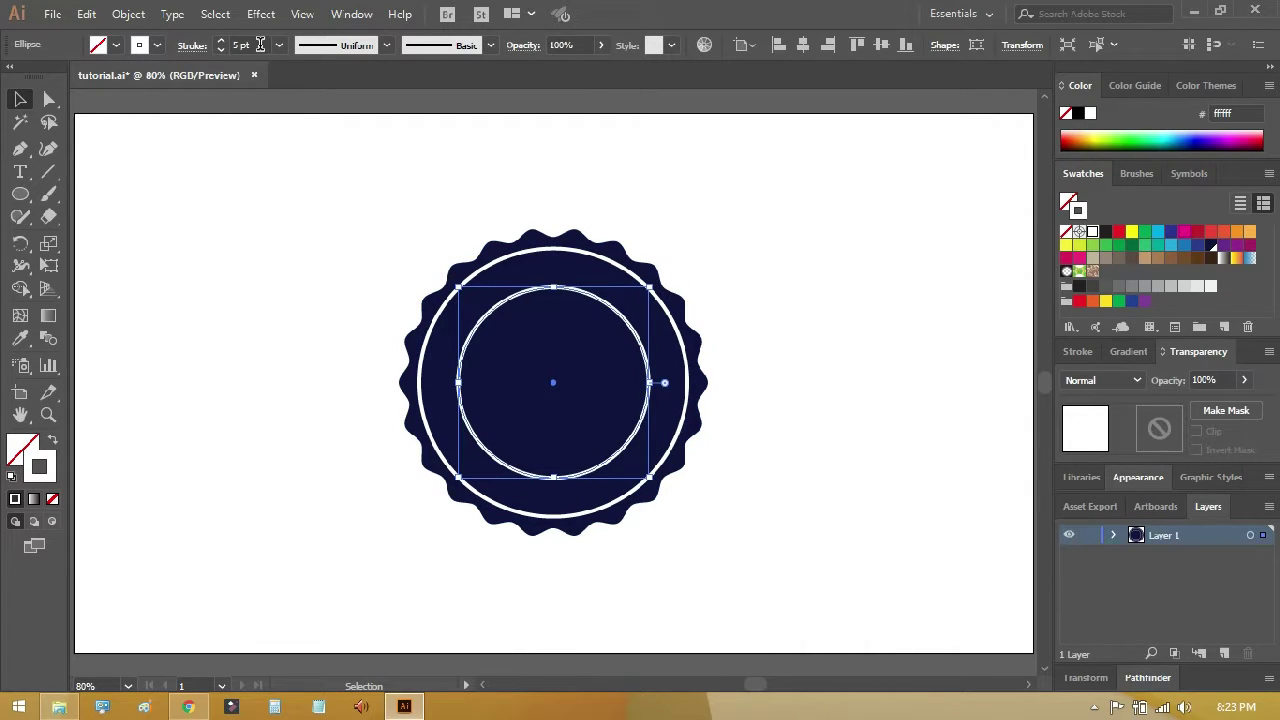
pyautogui.moveTo(260, 44); pyautogui.dragTo(227, 48)
pyautogui.write('3')
pyautogui.press('Return')
pyautogui.click(217, 178)
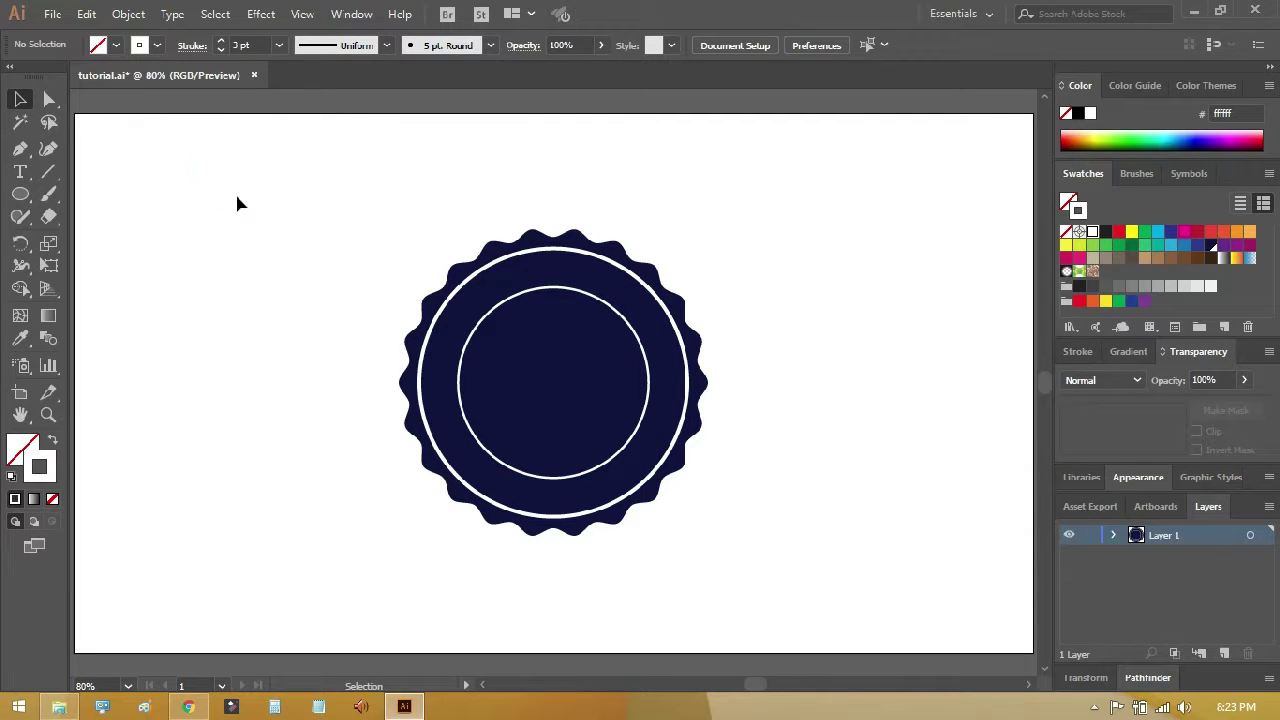
# Step: Copy the small inner circle and paste a duplicate in front of it
pyautogui.click(590, 303)
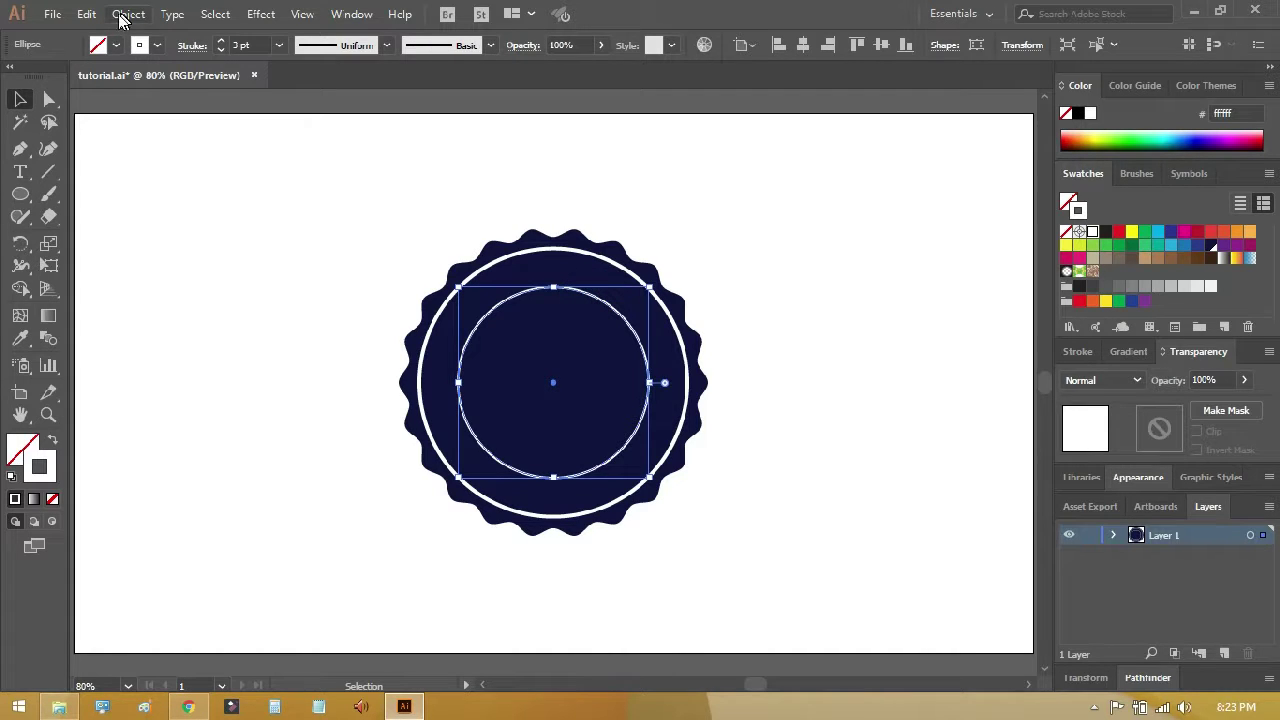
pyautogui.click(86, 14)
pyautogui.click(139, 110)
pyautogui.click(86, 14)
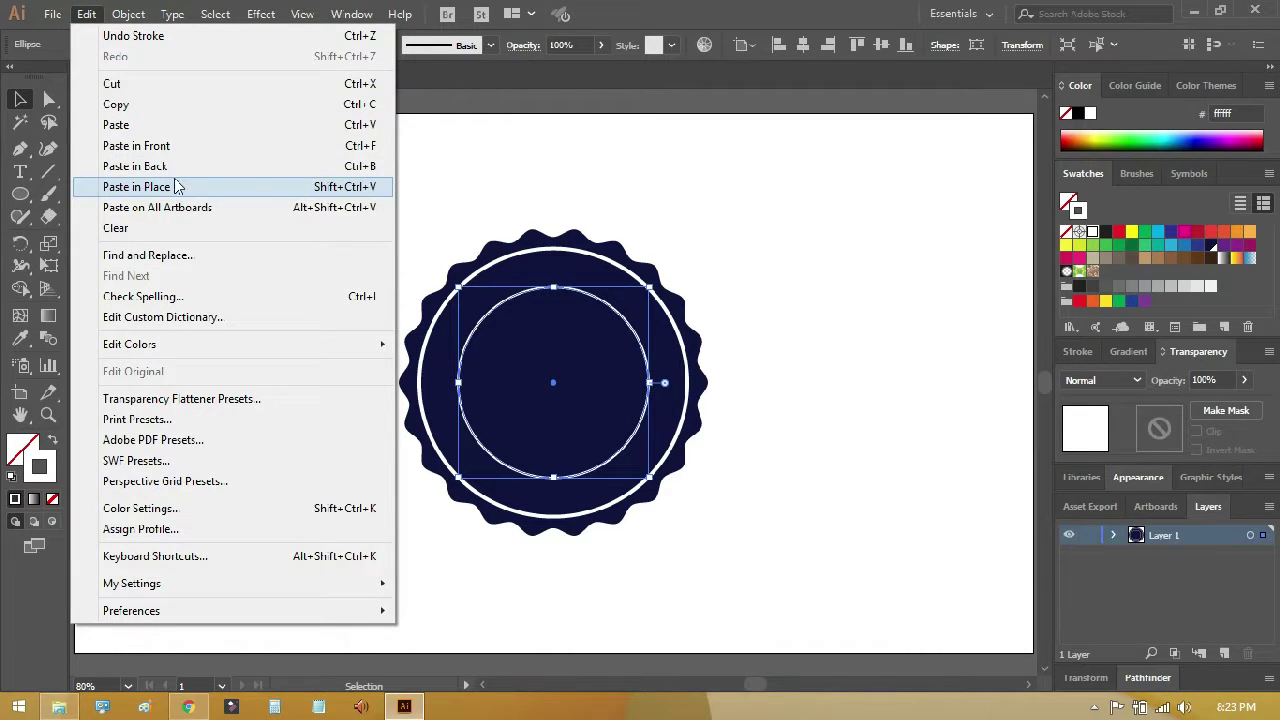
pyautogui.click(175, 150)
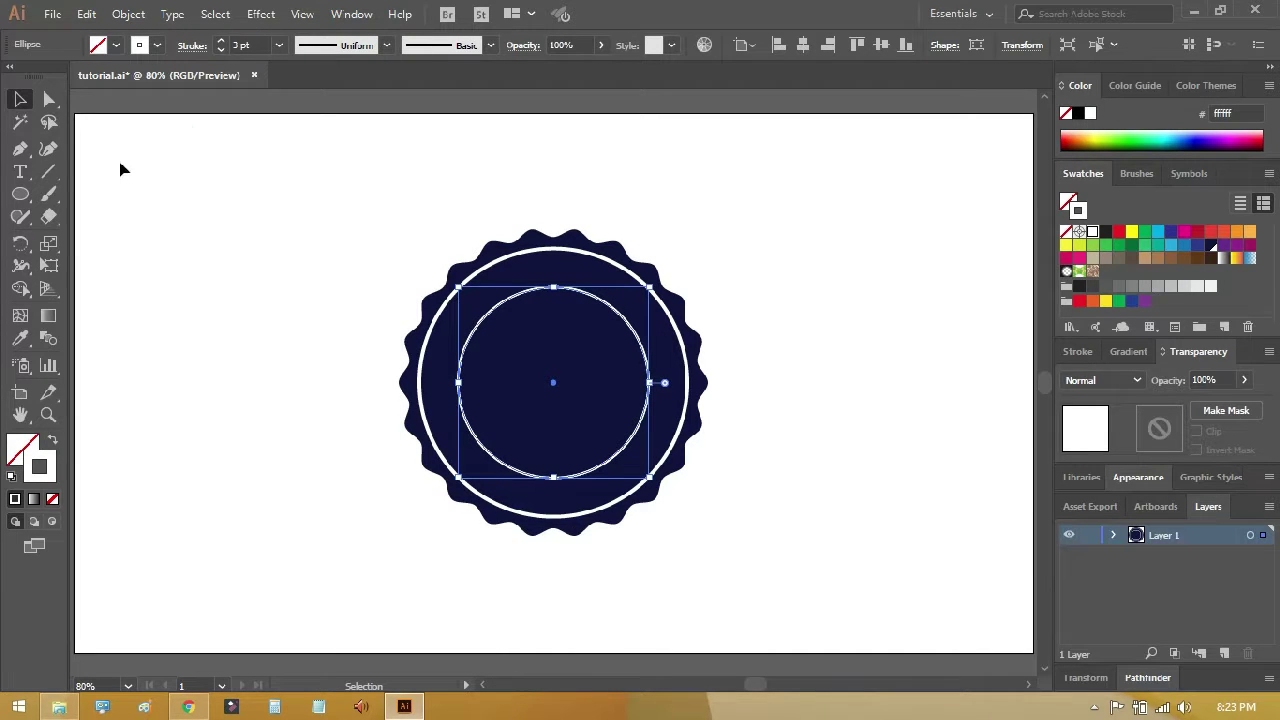
# Step: Turn the duplicate inner circle into centre-aligned type on a path and clear the placeholder text
pyautogui.click(22, 174)
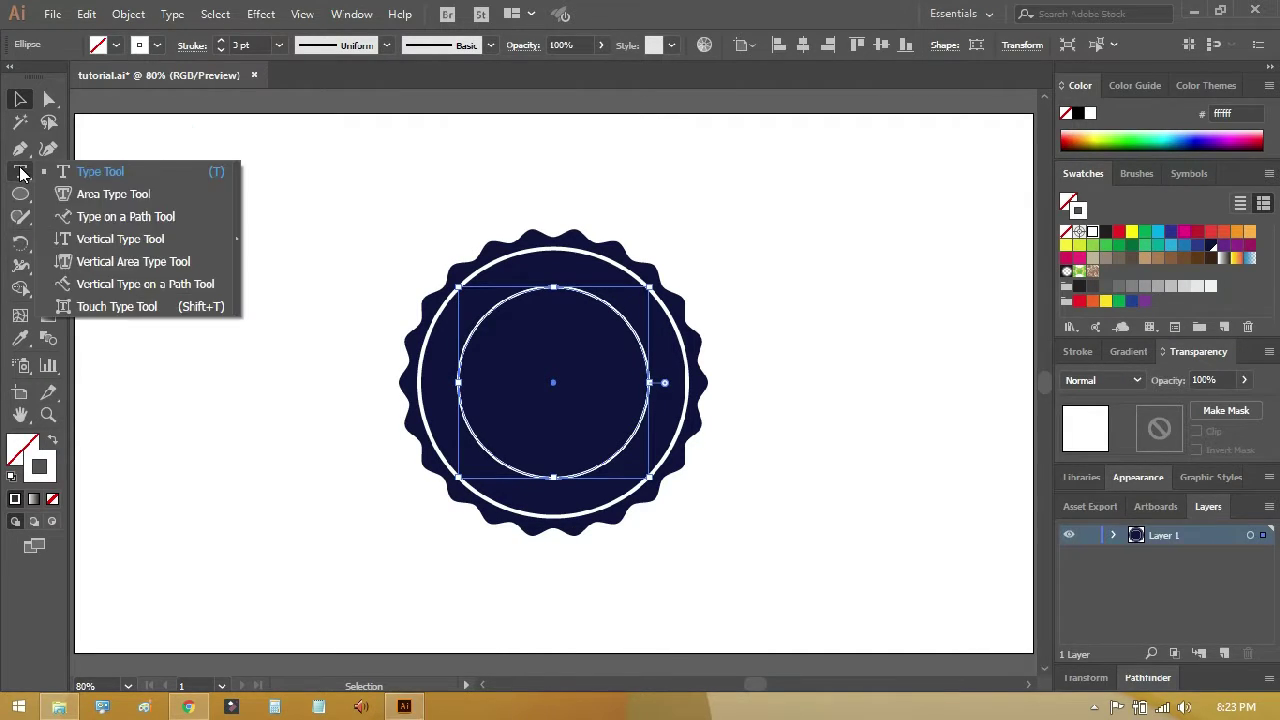
pyautogui.click(125, 218)
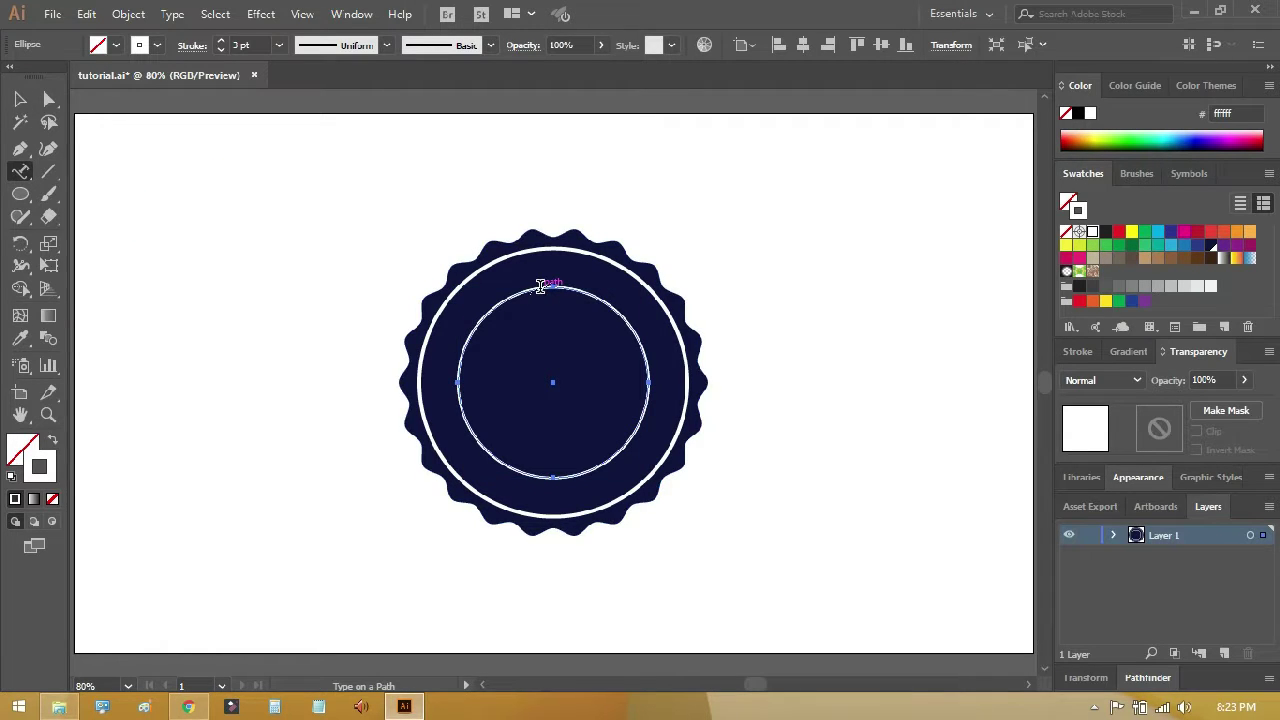
pyautogui.click(540, 285)
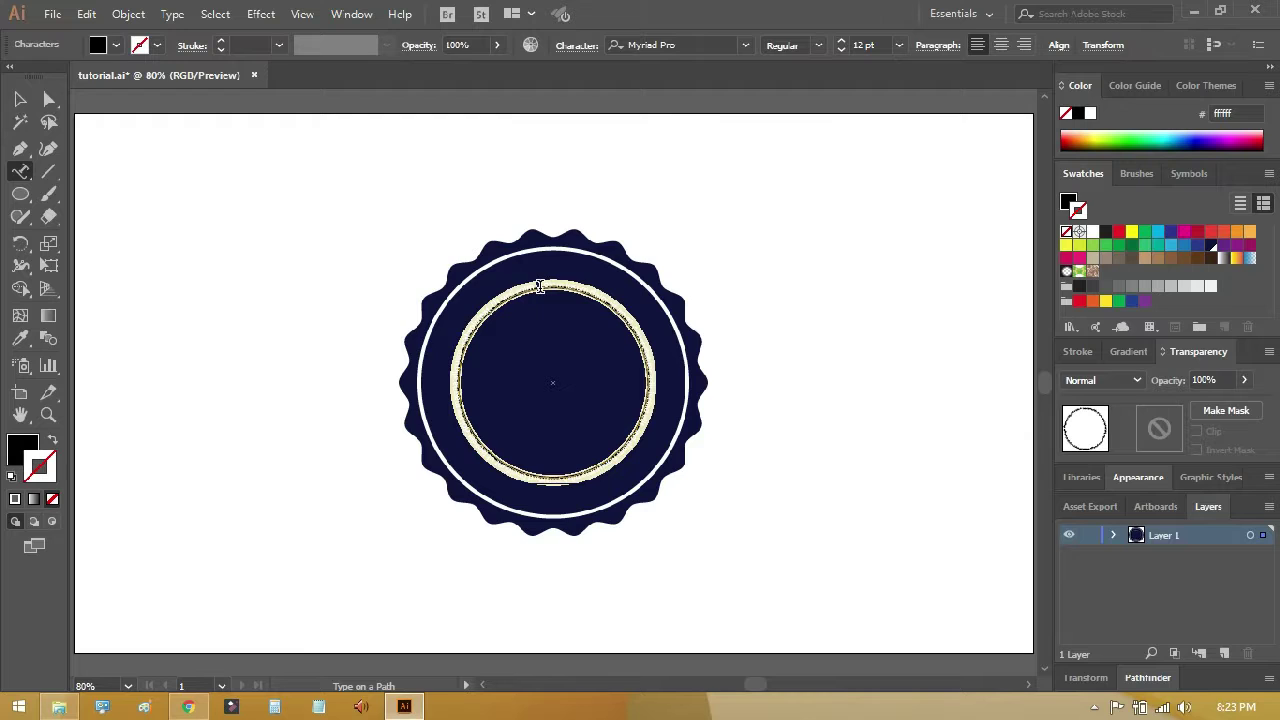
pyautogui.click(1001, 45)
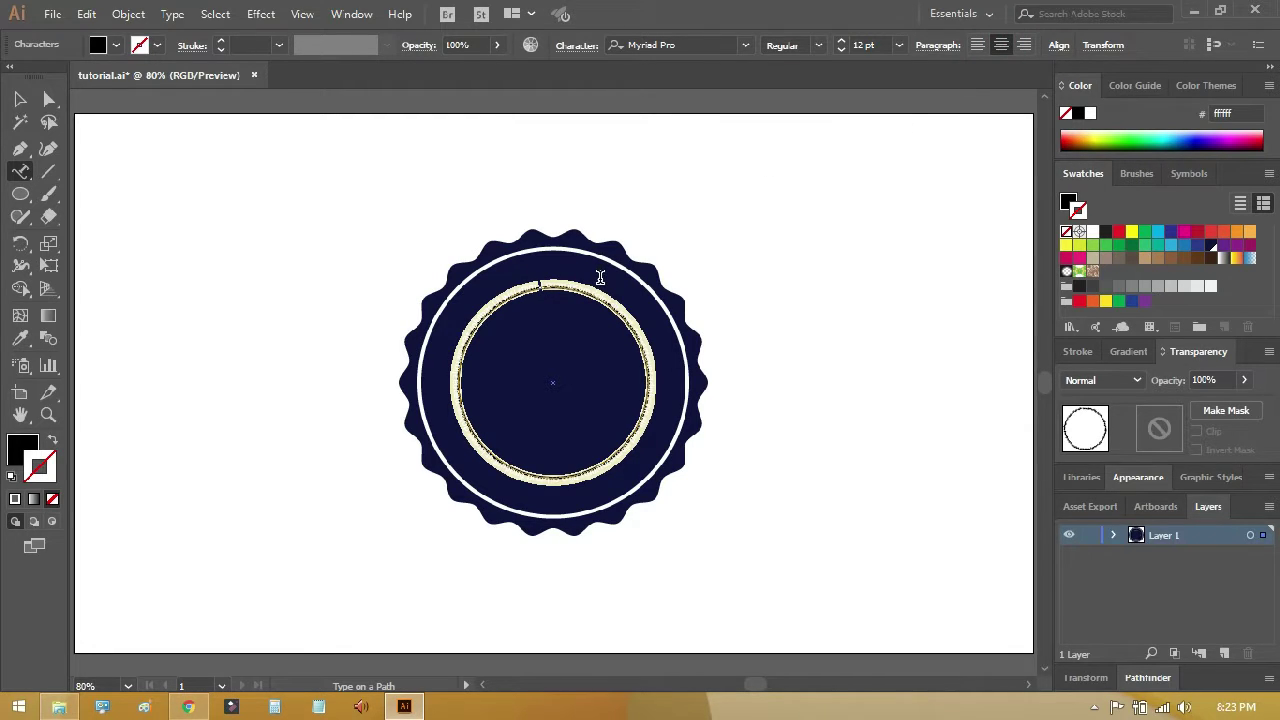
pyautogui.press('Delete')
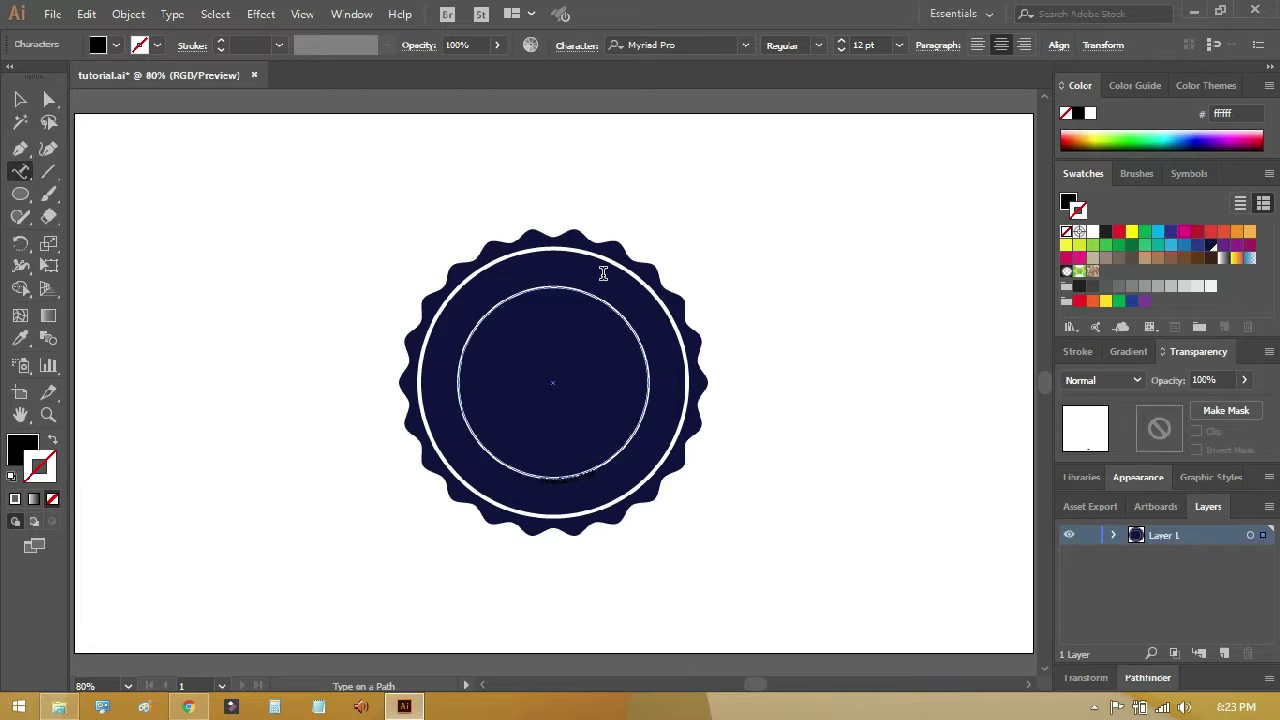
pyautogui.click(49, 99)
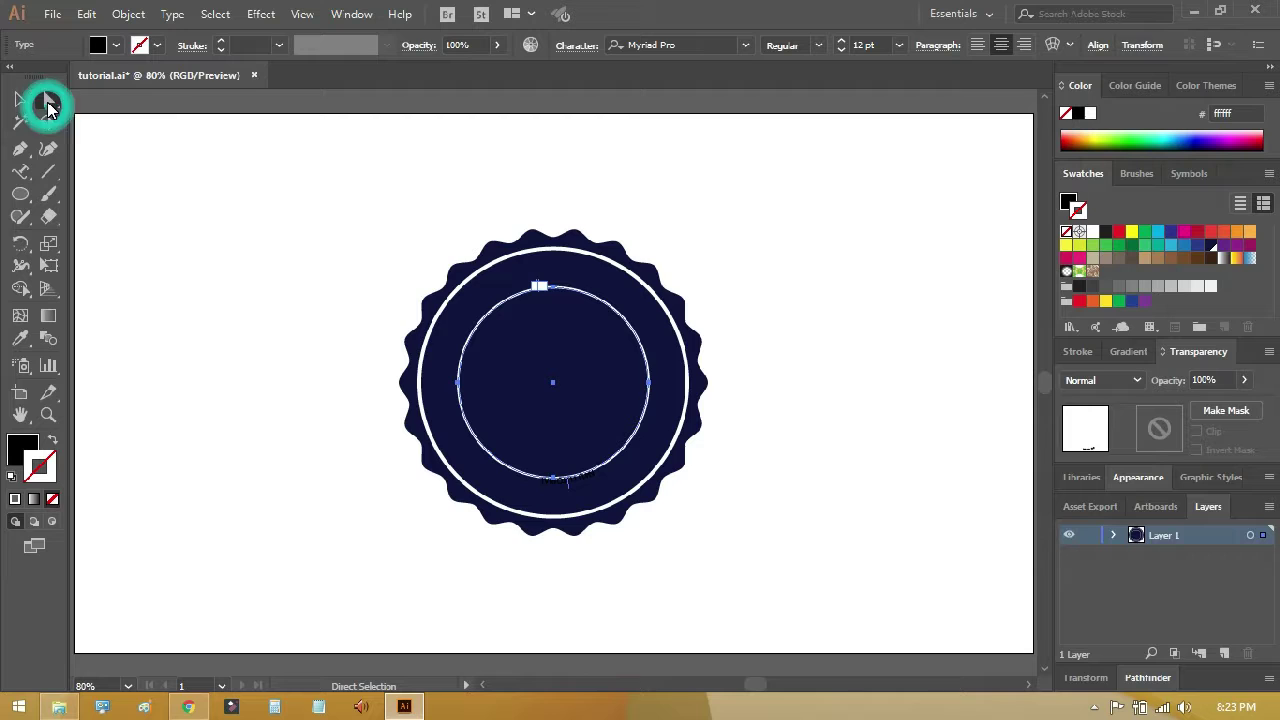
# Step: Set the path text's font to Josefin Sans Bold
pyautogui.click(1092, 232)
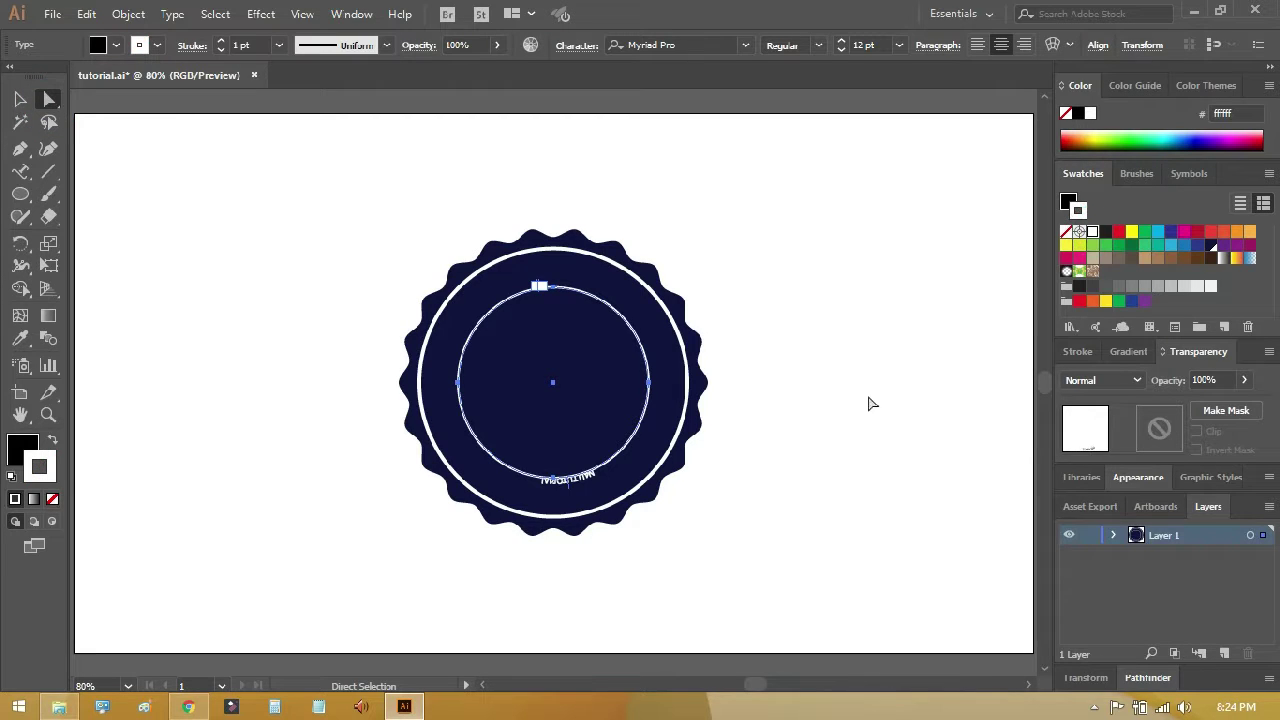
pyautogui.click(717, 45)
pyautogui.write('Jo')
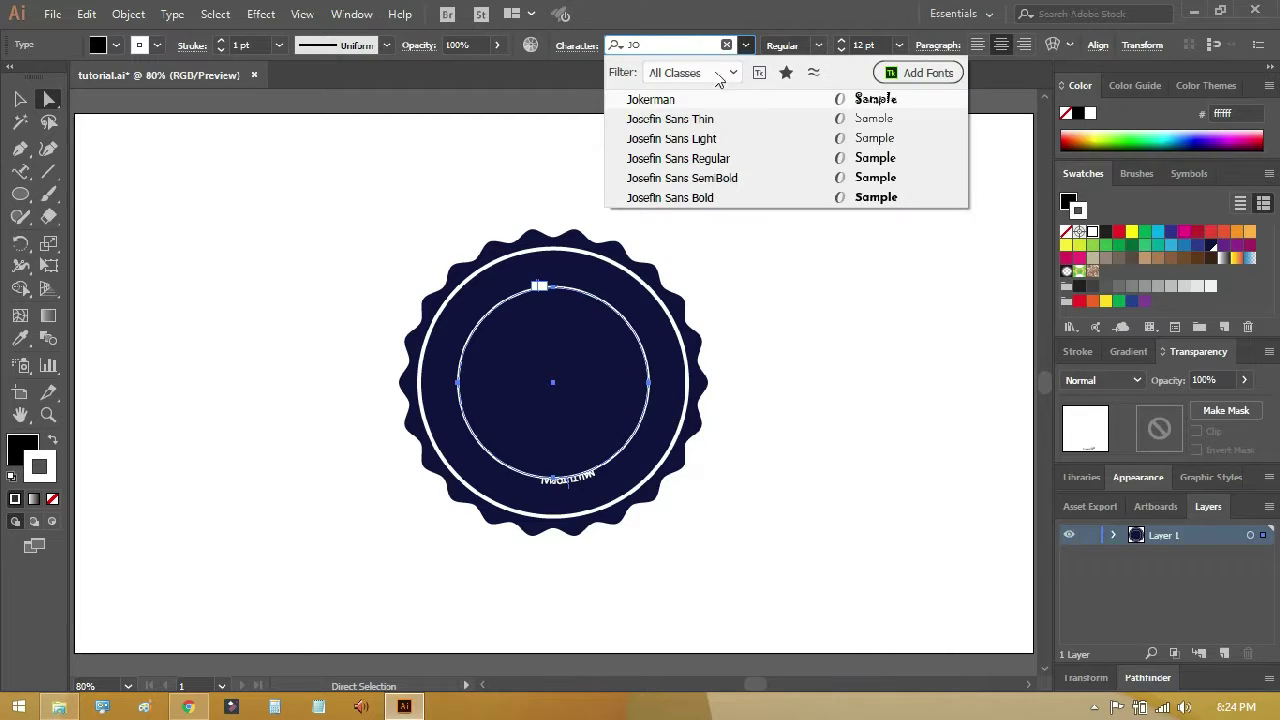
pyautogui.click(709, 199)
pyautogui.click(875, 45)
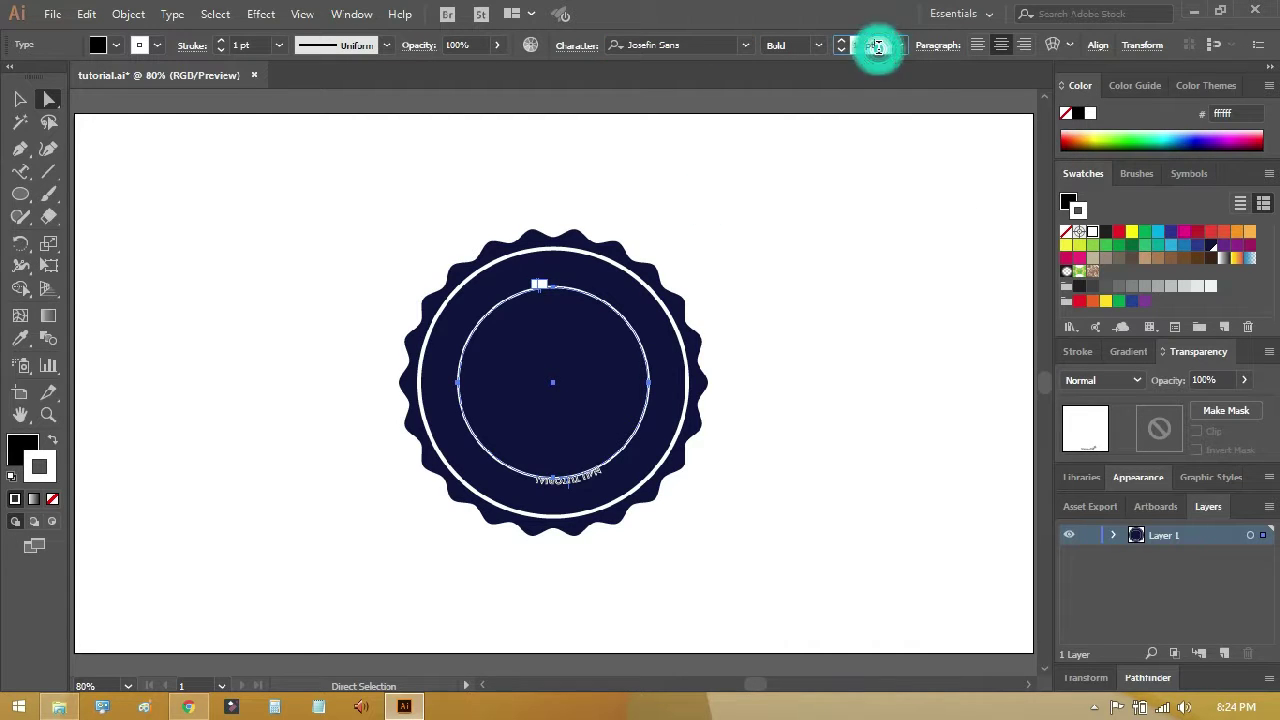
# Step: Remove the text's stroke and fill it with white
pyautogui.click(38, 462)
pyautogui.click(157, 45)
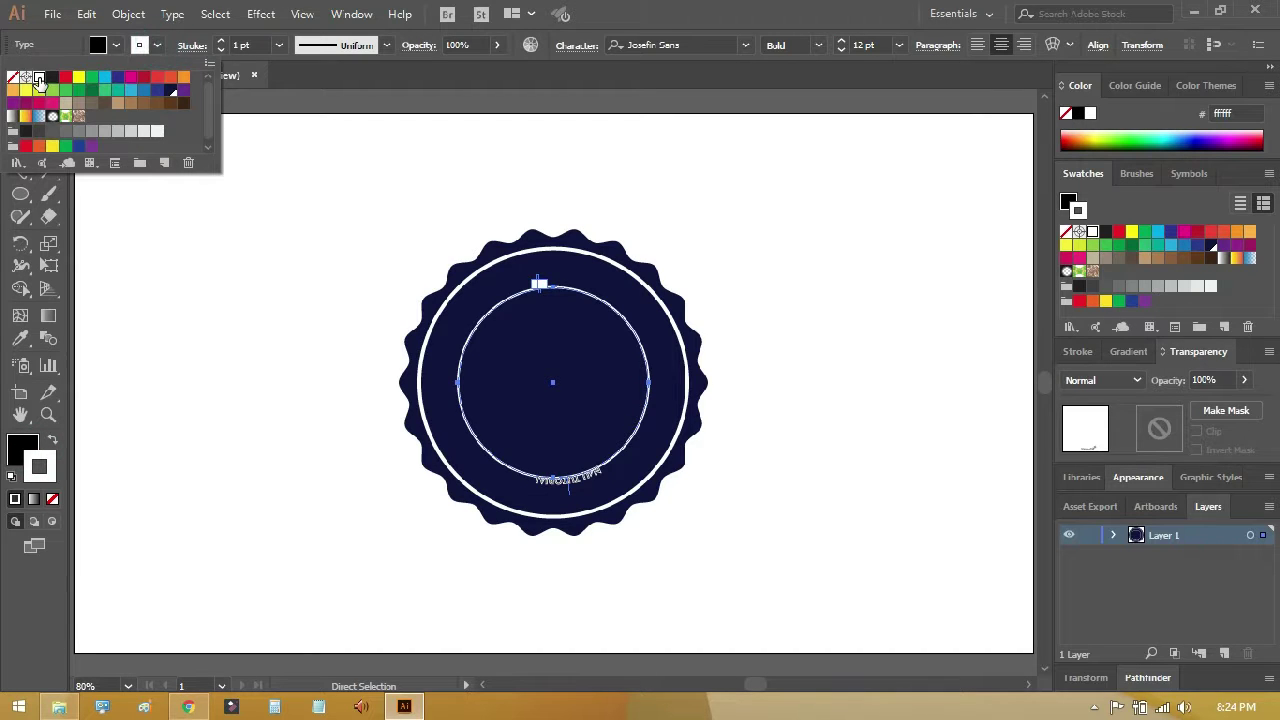
pyautogui.click(12, 77)
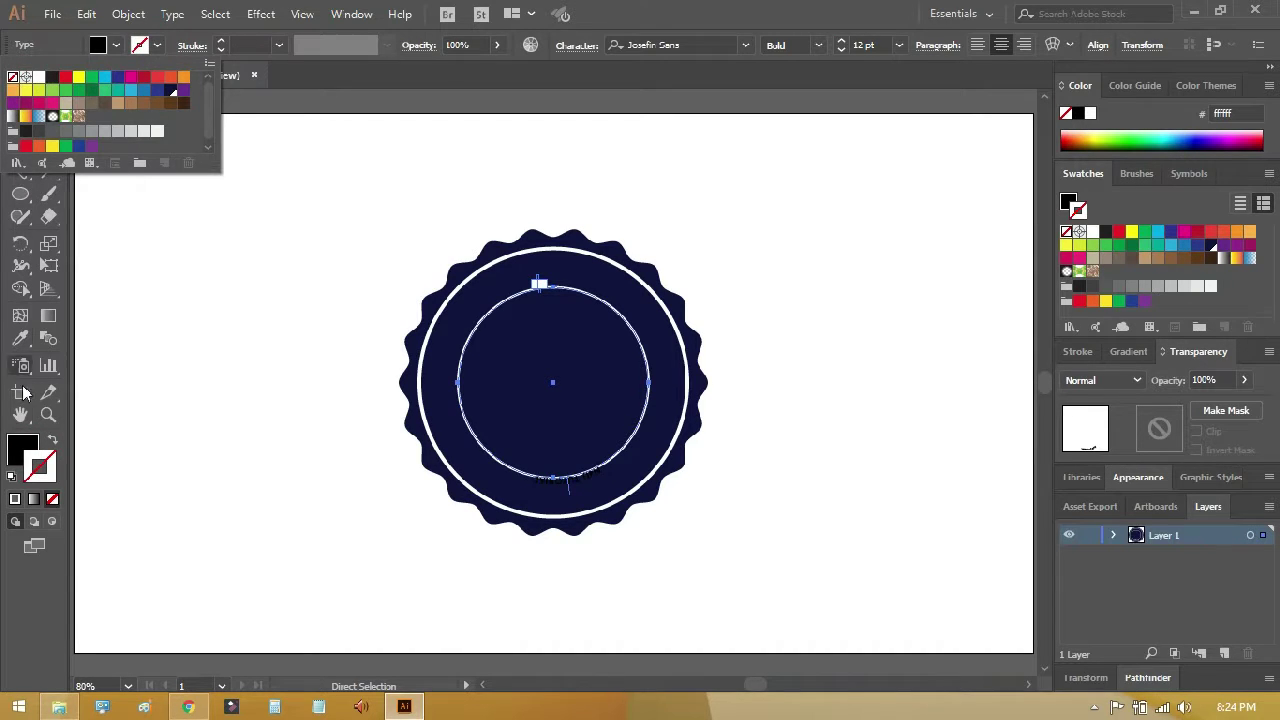
pyautogui.click(20, 446)
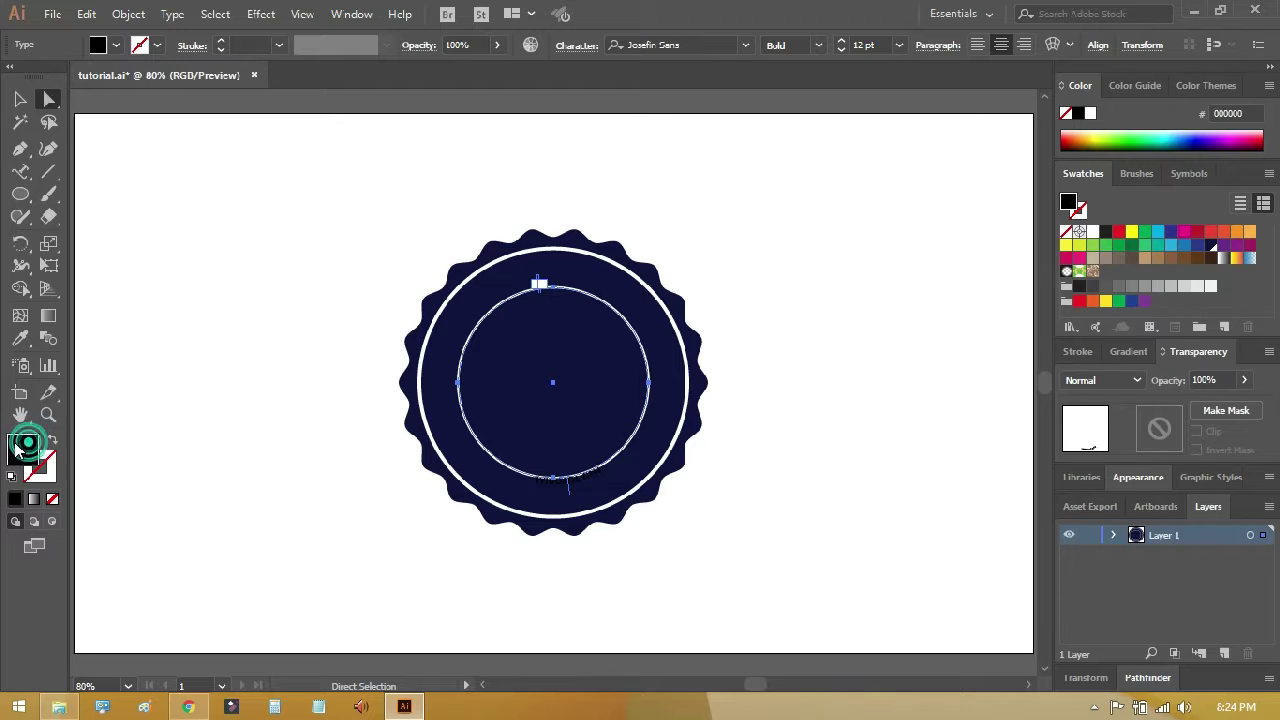
pyautogui.click(116, 45)
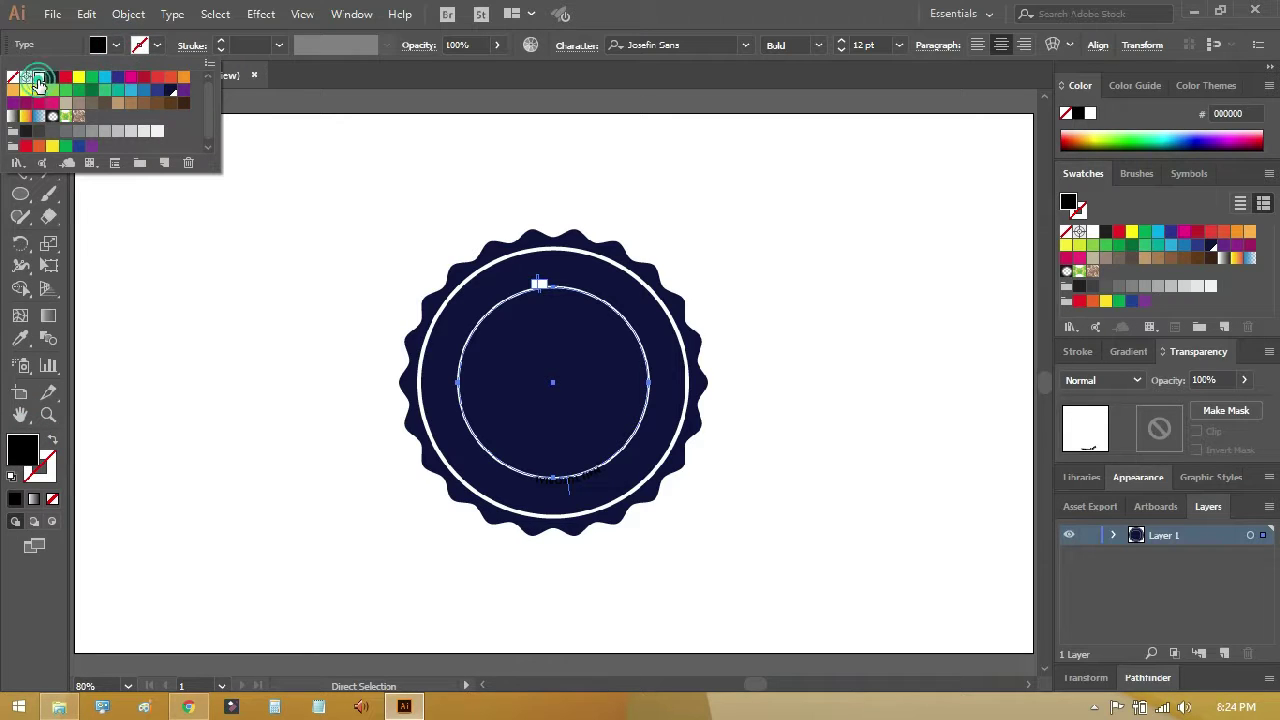
pyautogui.click(39, 77)
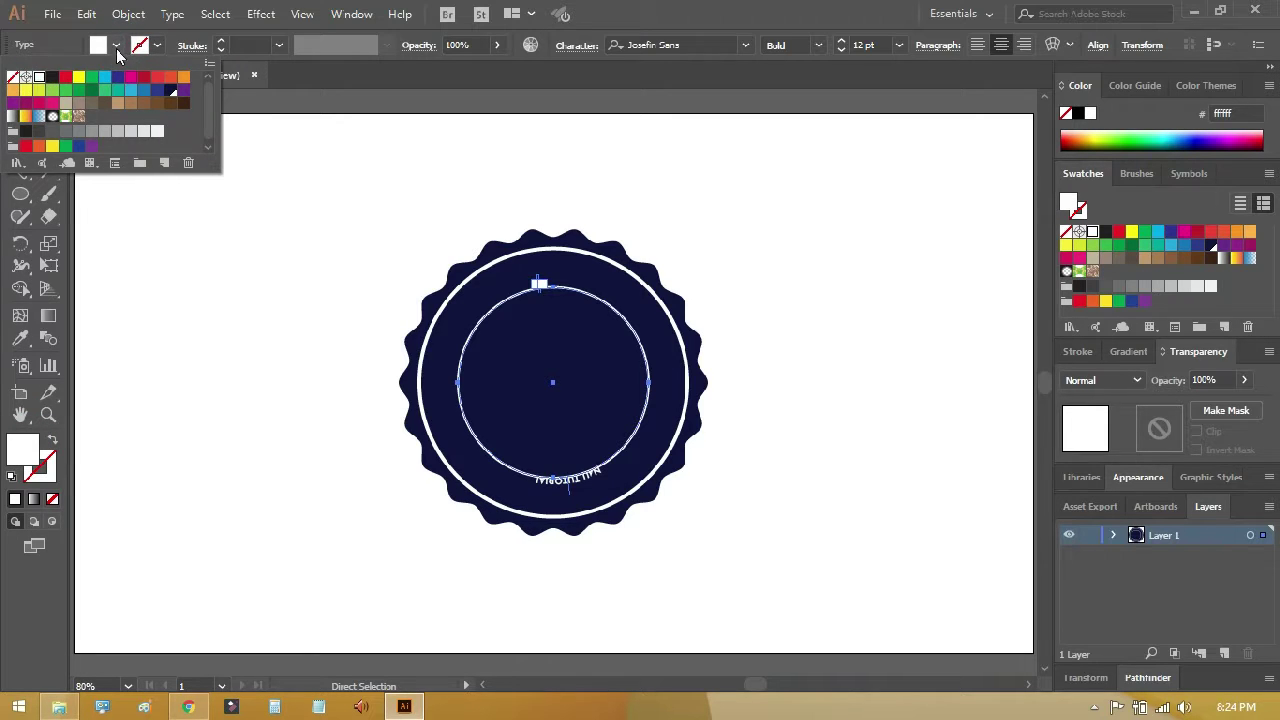
# Step: Set the N4U TUTORIAL font size to 40 pt
pyautogui.click(864, 45)
pyautogui.write('60')
pyautogui.press('Return')
pyautogui.write('40')
pyautogui.press('Return')
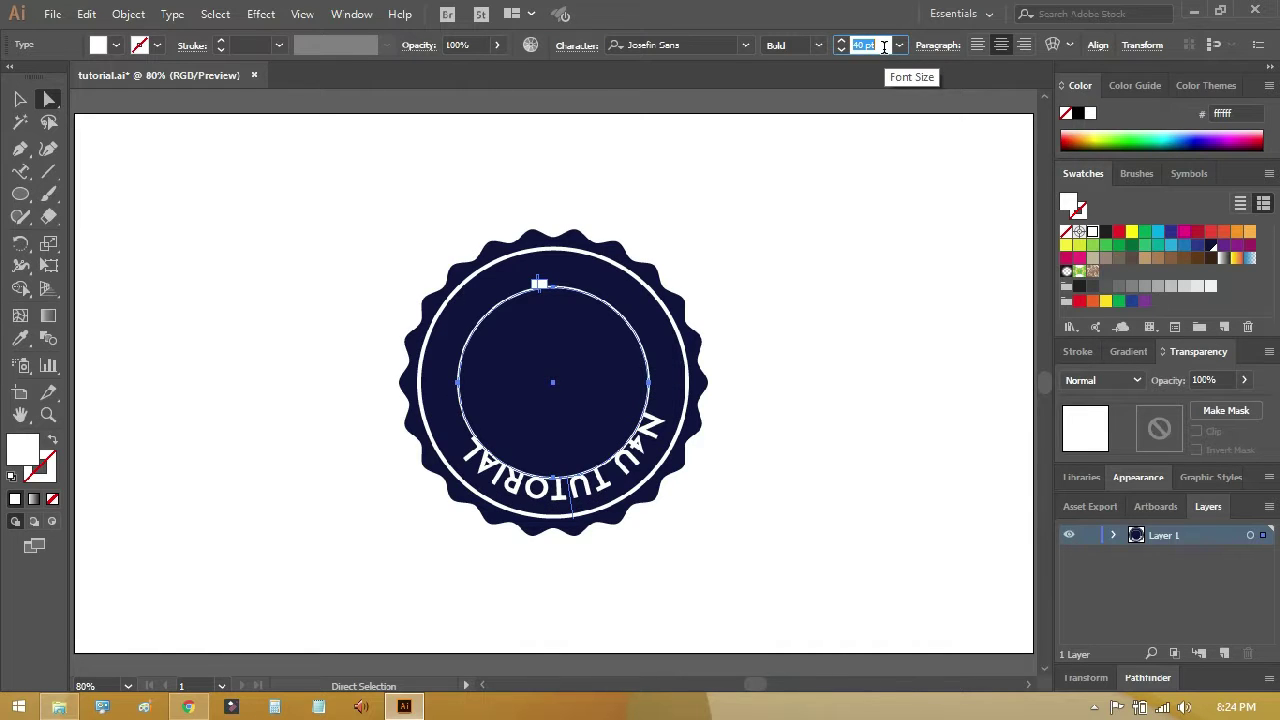
# Step: Move N4U TUTORIAL to run across the top of the circle and zoom in
pyautogui.moveTo(575, 517)
pyautogui.mouseDown()
pyautogui.moveTo(583, 298)
pyautogui.moveTo(553, 282)
pyautogui.mouseUp()
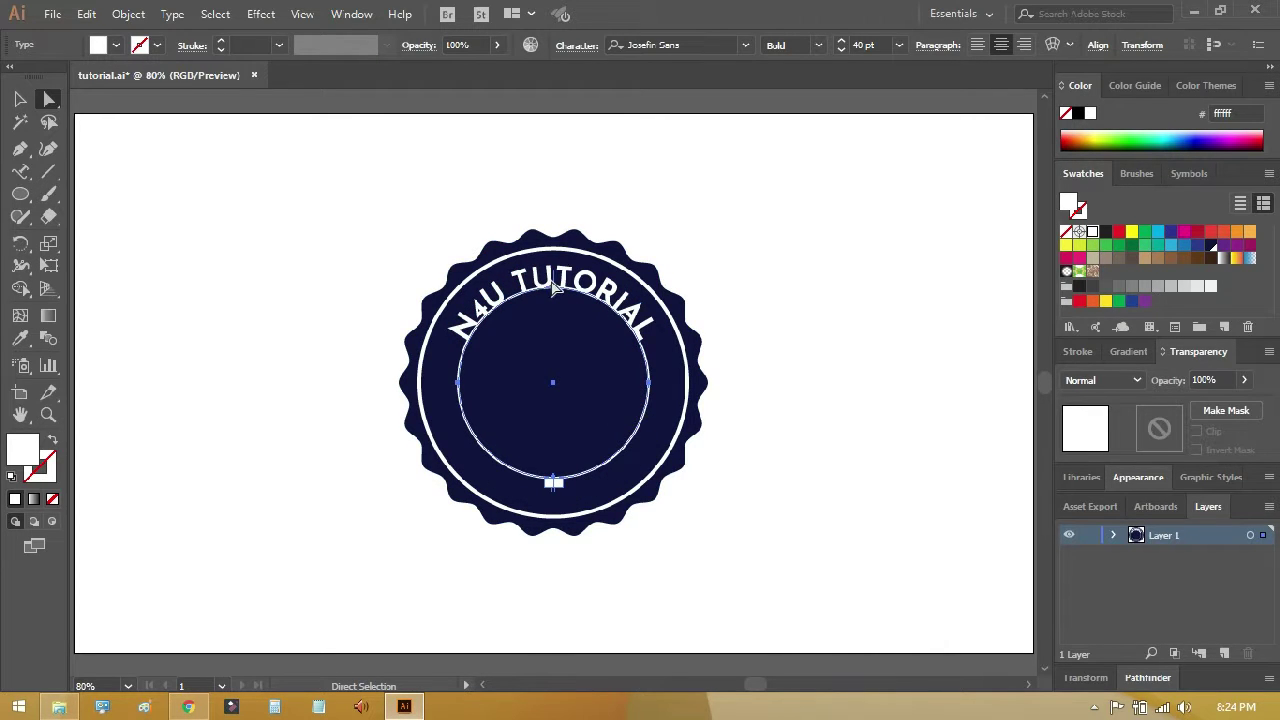
pyautogui.hotkey('ctrl', '=')
pyautogui.hotkey('ctrl', '=')
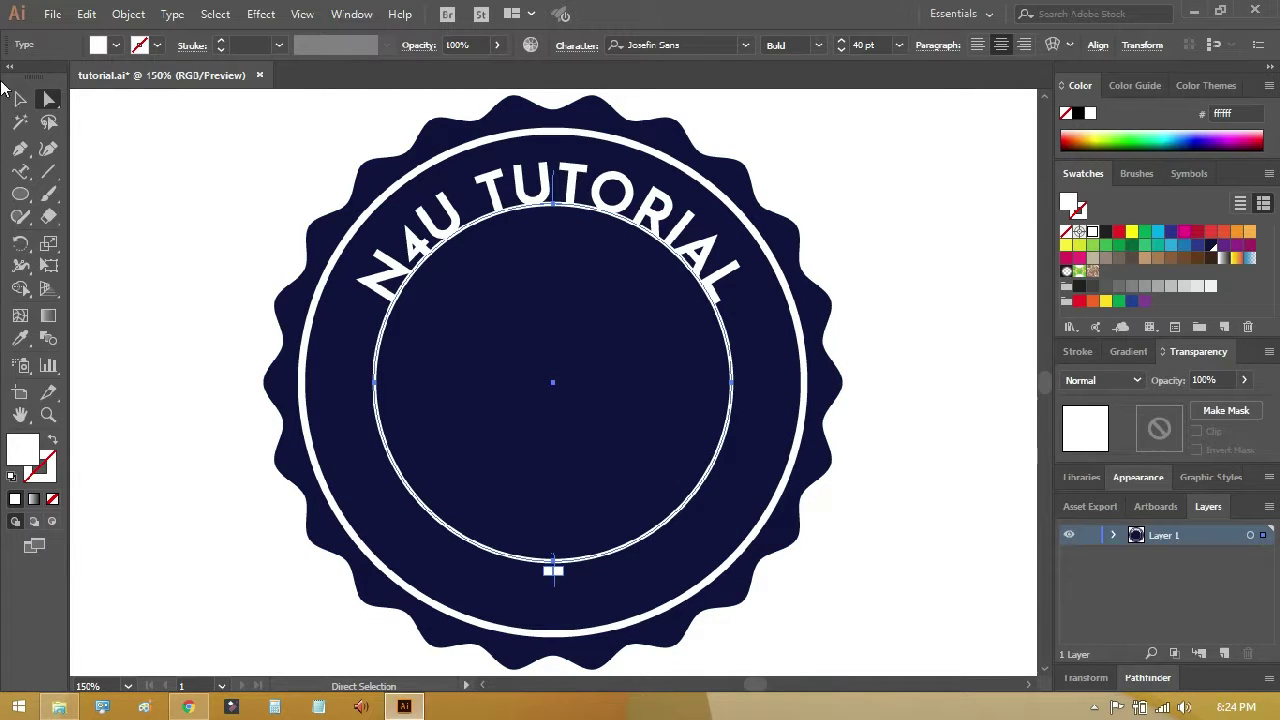
pyautogui.click(16, 104)
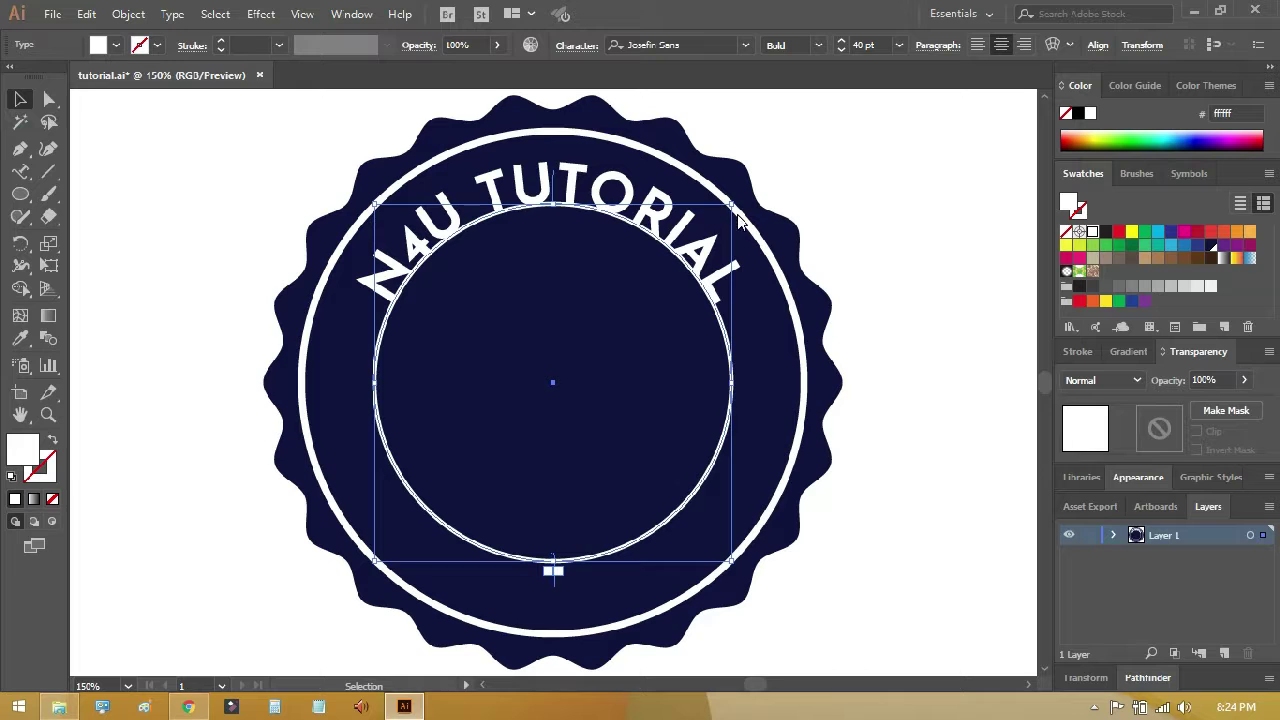
pyautogui.click(49, 98)
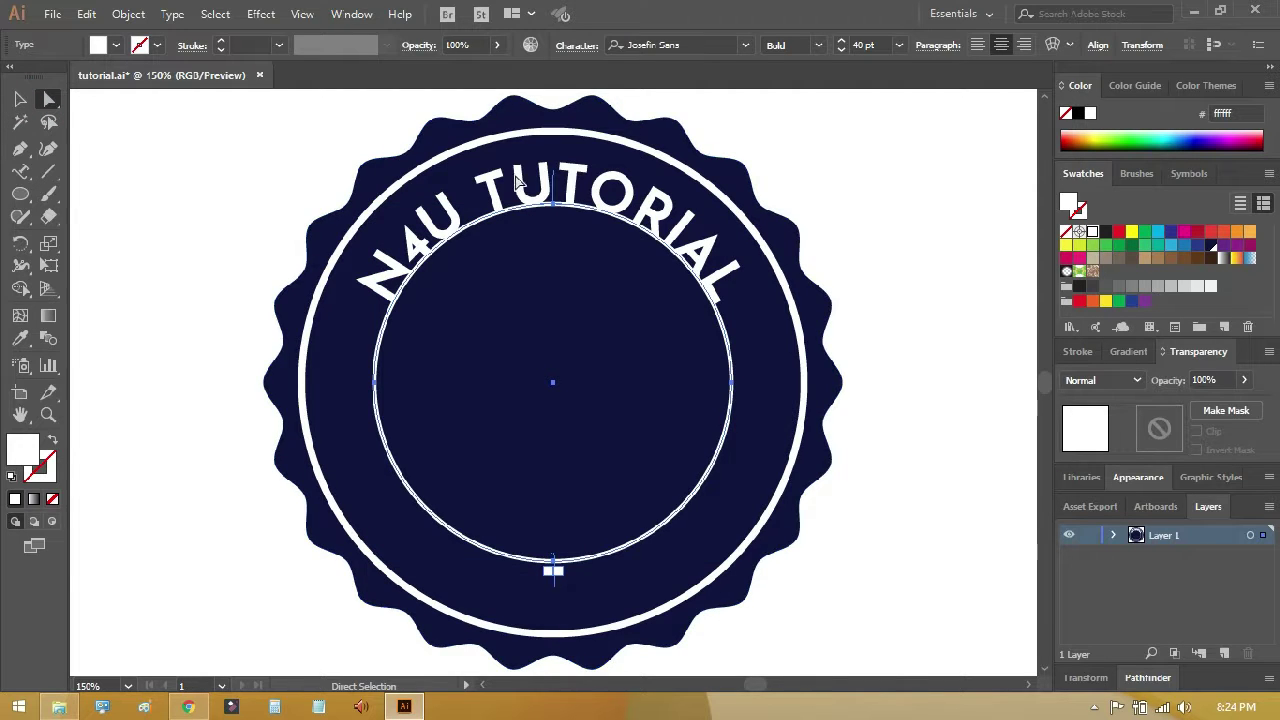
pyautogui.click(573, 45)
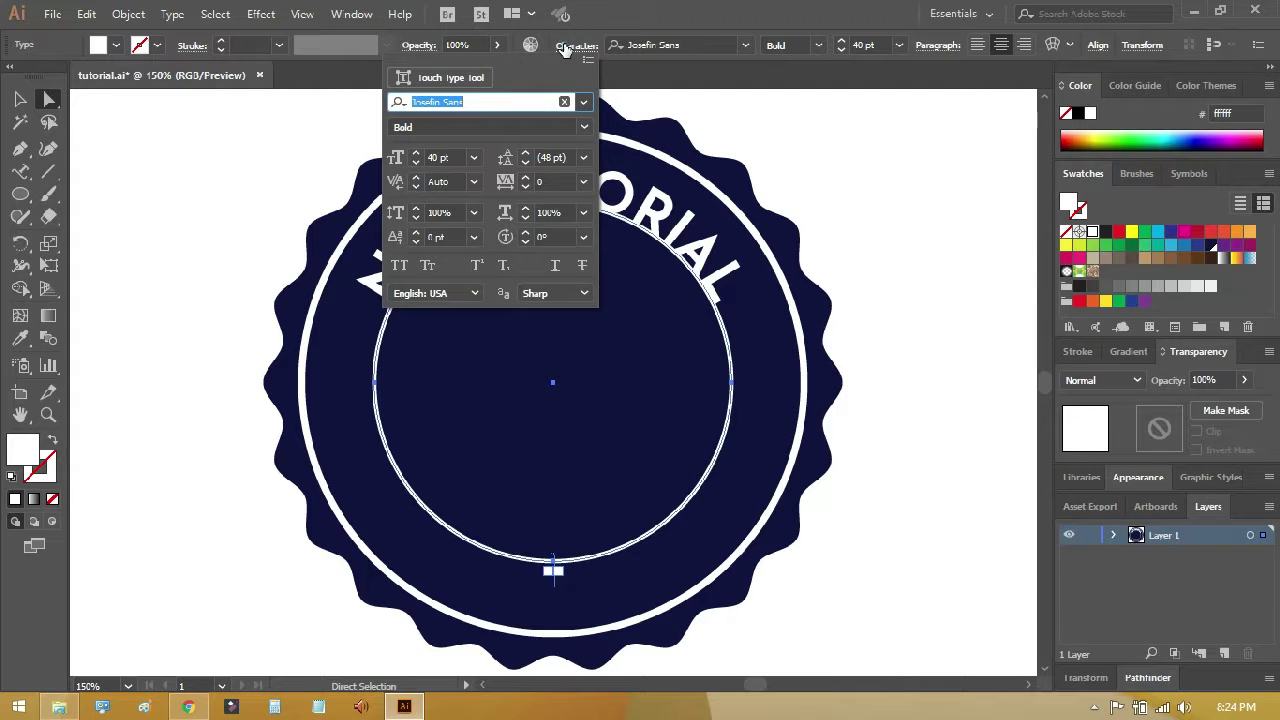
pyautogui.click(564, 47)
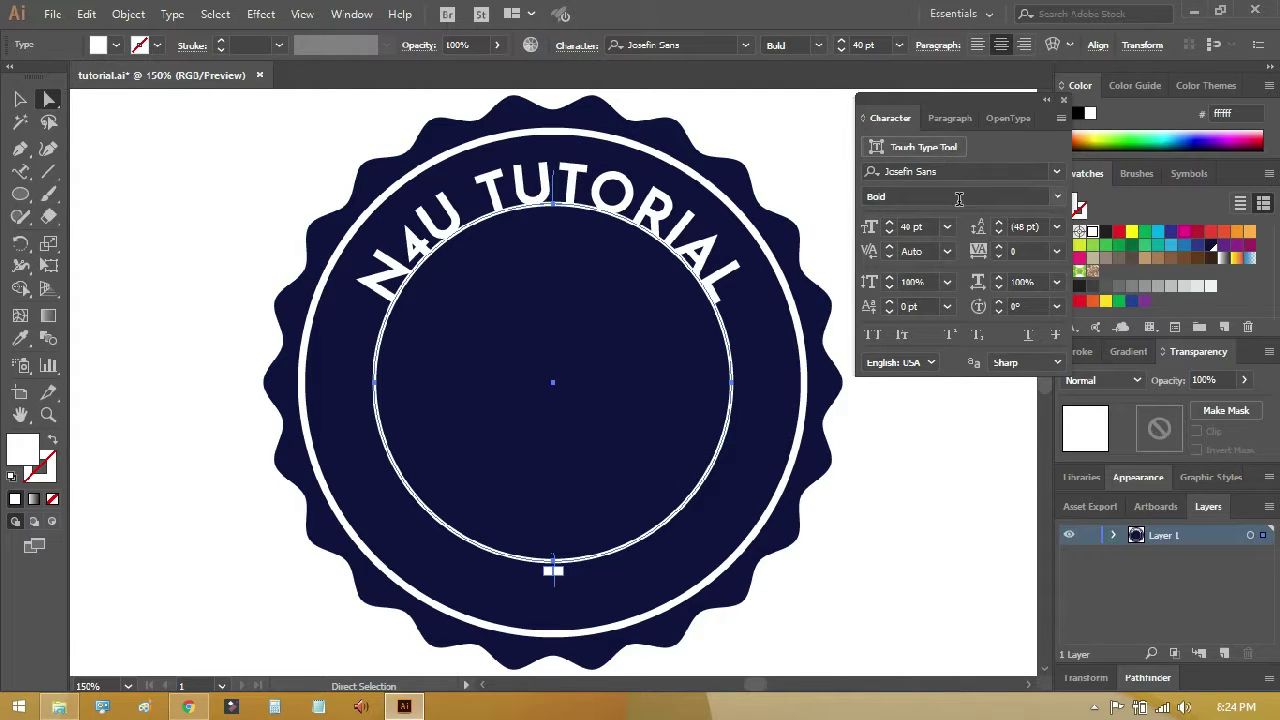
# Step: Give the arced text a 10 pt baseline shift and tracking of 80
pyautogui.click(914, 300)
pyautogui.press('Up')
pyautogui.press('Up')
pyautogui.press('Up')
pyautogui.press('Up')
pyautogui.press('Up')
pyautogui.press('Up')
pyautogui.press('Up')
pyautogui.press('Up')
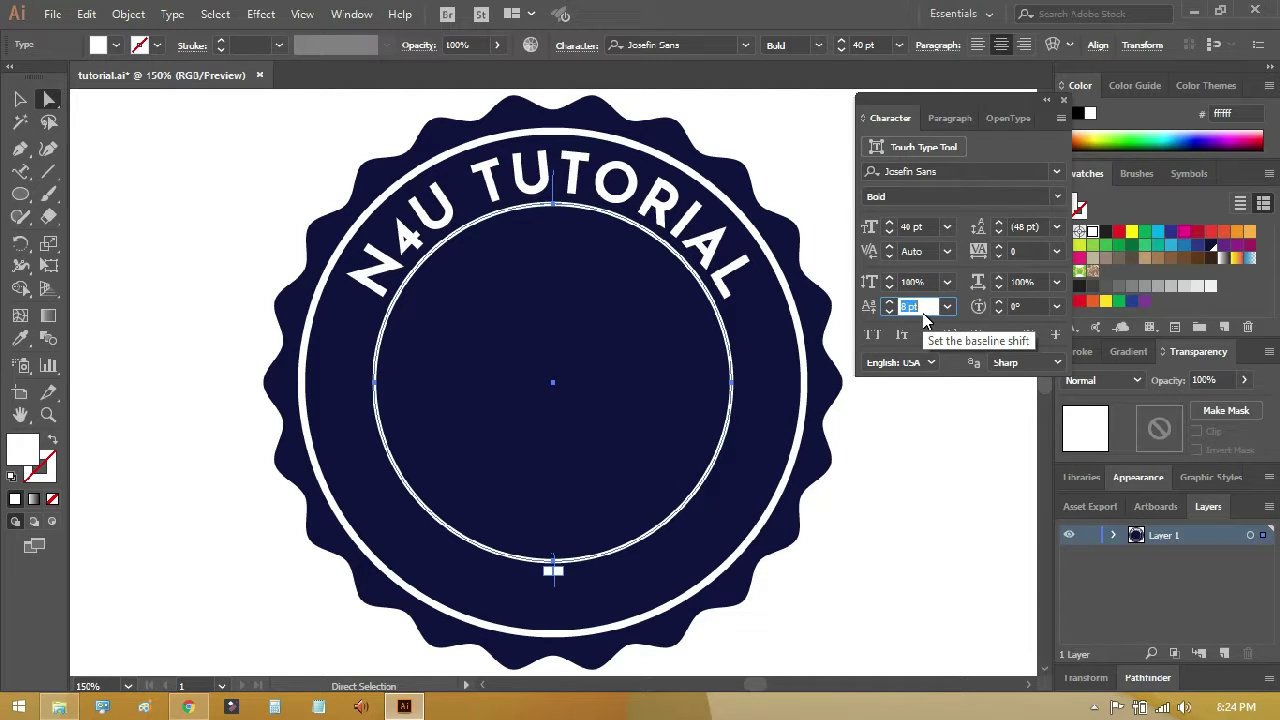
pyautogui.press('Up')
pyautogui.press('Up')
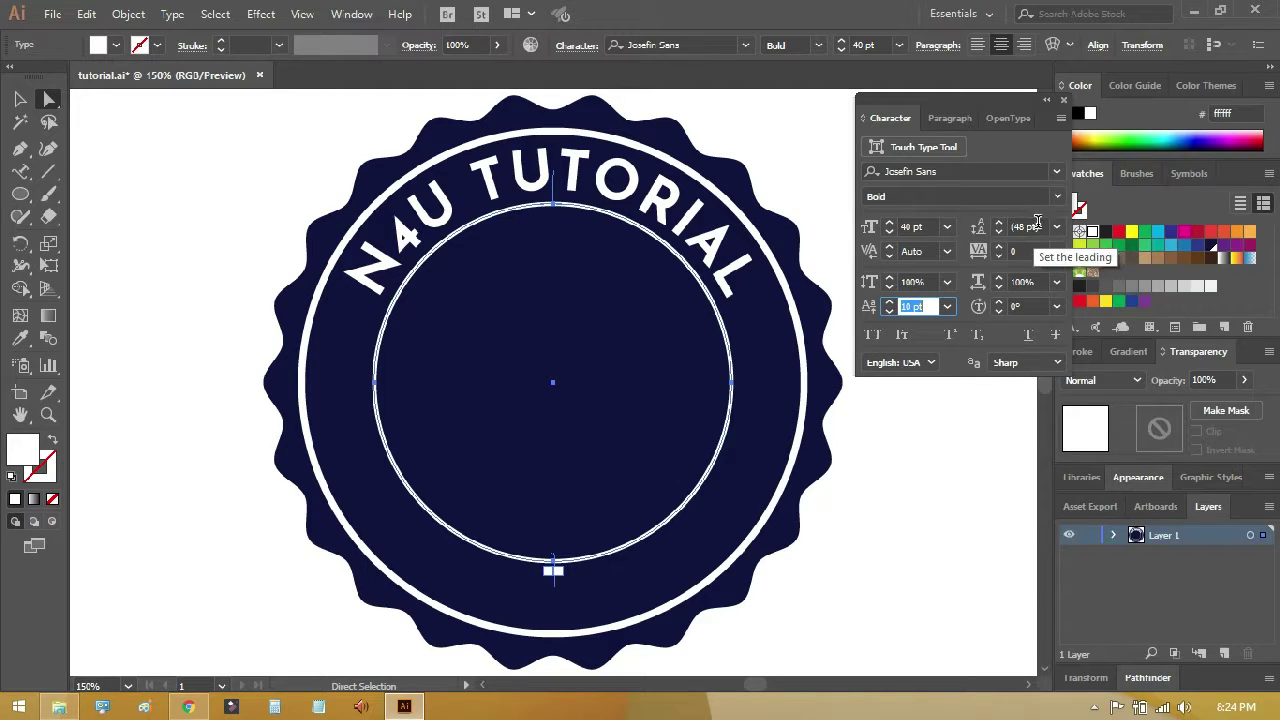
pyautogui.click(1028, 251)
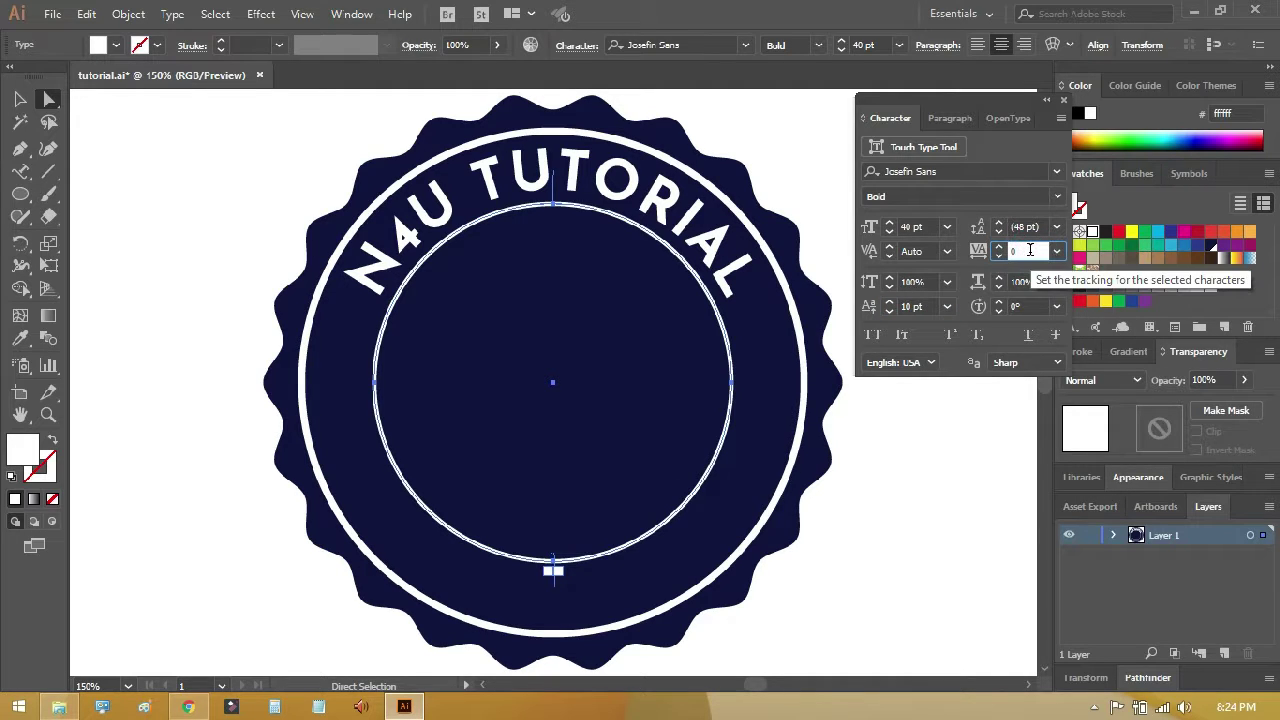
pyautogui.write('30')
pyautogui.press('Return')
pyautogui.write('80')
pyautogui.press('Return')
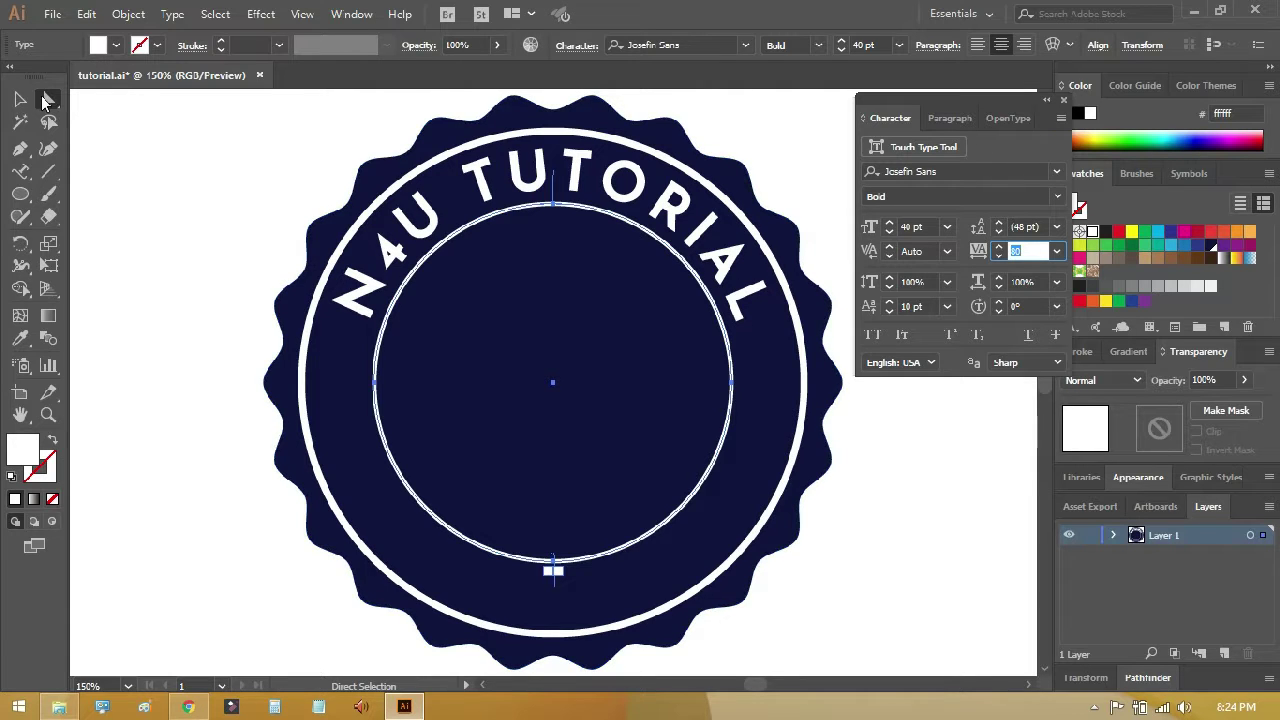
pyautogui.click(20, 98)
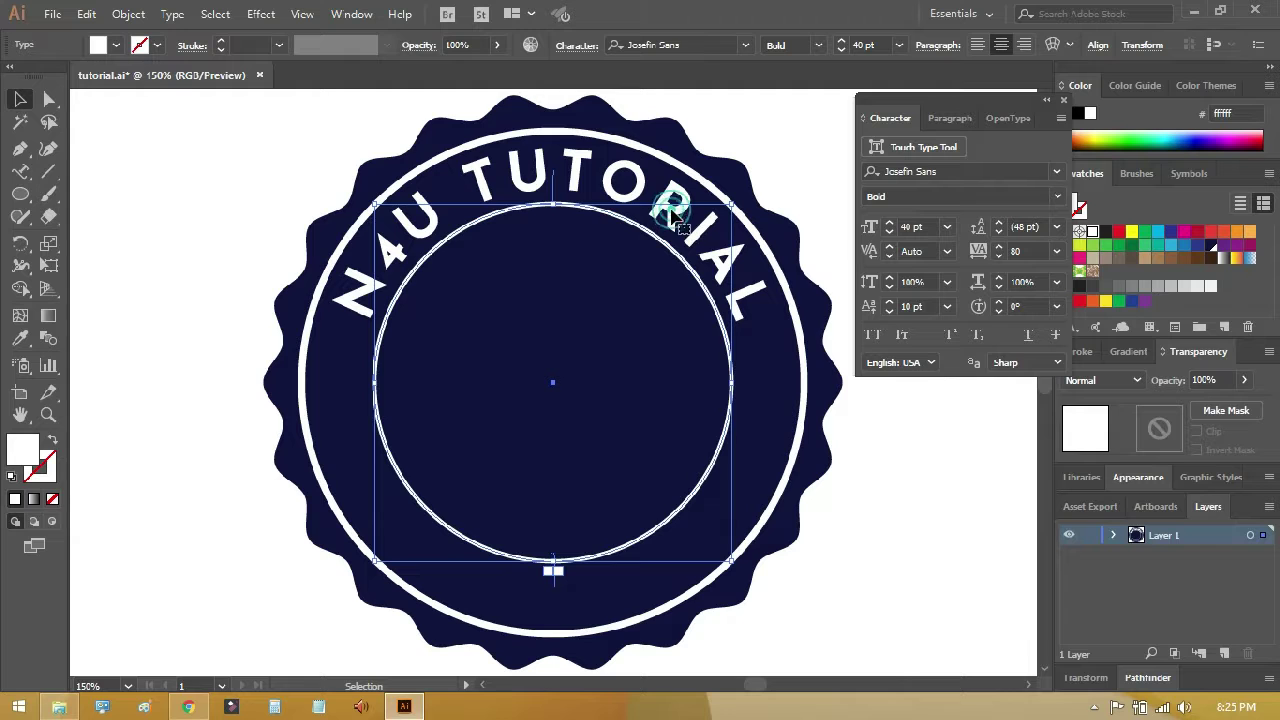
# Step: Copy the arced text and paste a duplicate in front of it
pyautogui.click(86, 14)
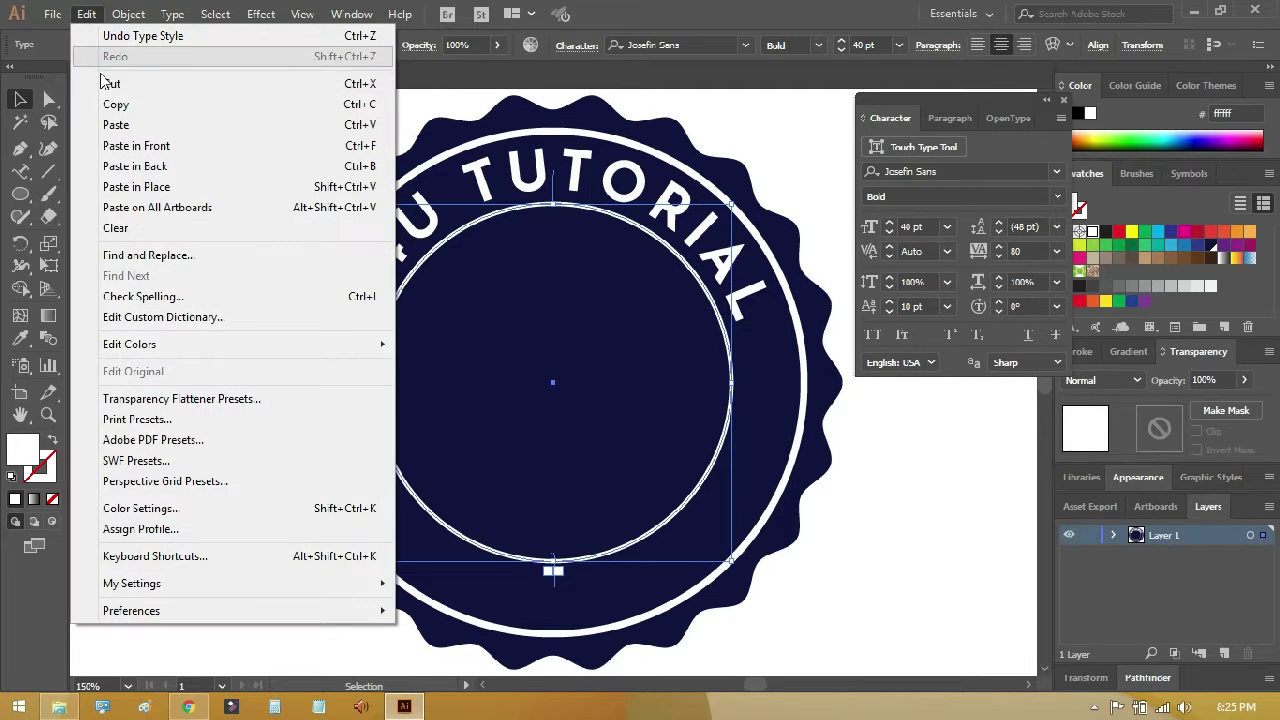
pyautogui.click(110, 104)
pyautogui.click(86, 14)
pyautogui.click(147, 152)
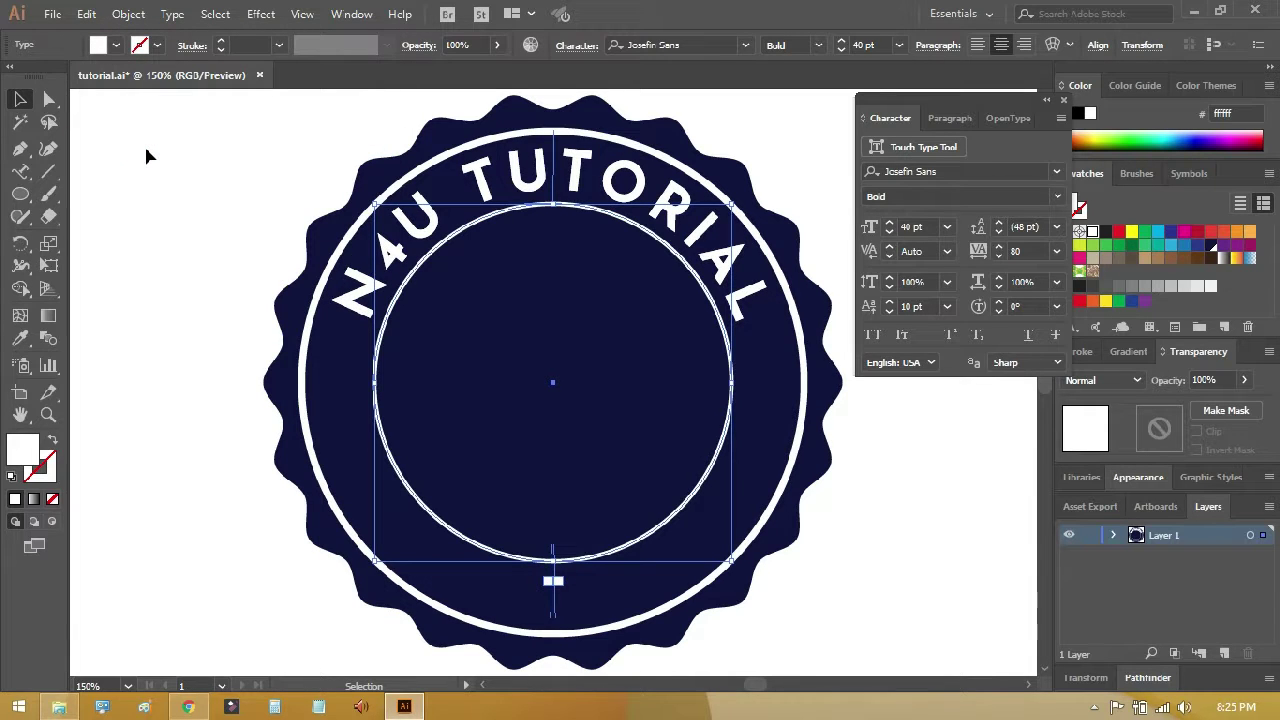
# Step: Change the copy's text to DESIGN-TECH-INFO and flip it to the circle's bottom
pyautogui.click(22, 172)
pyautogui.moveTo(340, 310)
pyautogui.mouseDown()
pyautogui.moveTo(540, 175)
pyautogui.moveTo(744, 305)
pyautogui.mouseUp()
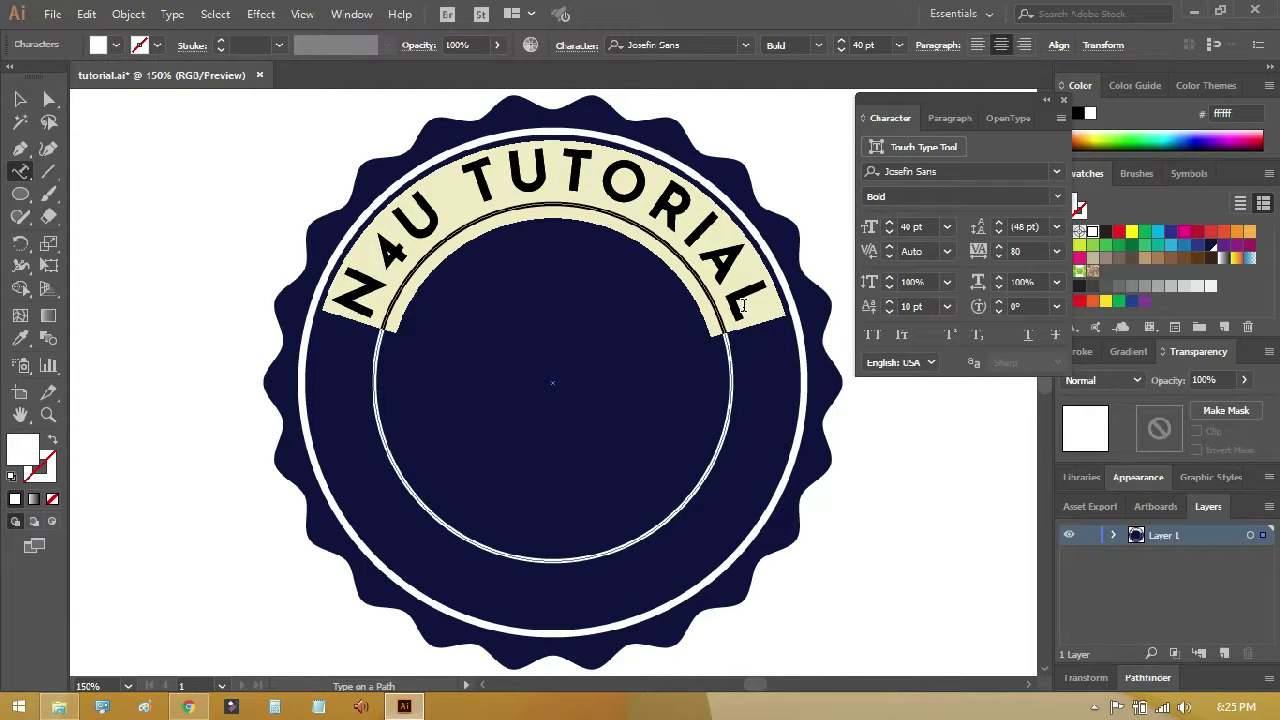
pyautogui.click(744, 305)
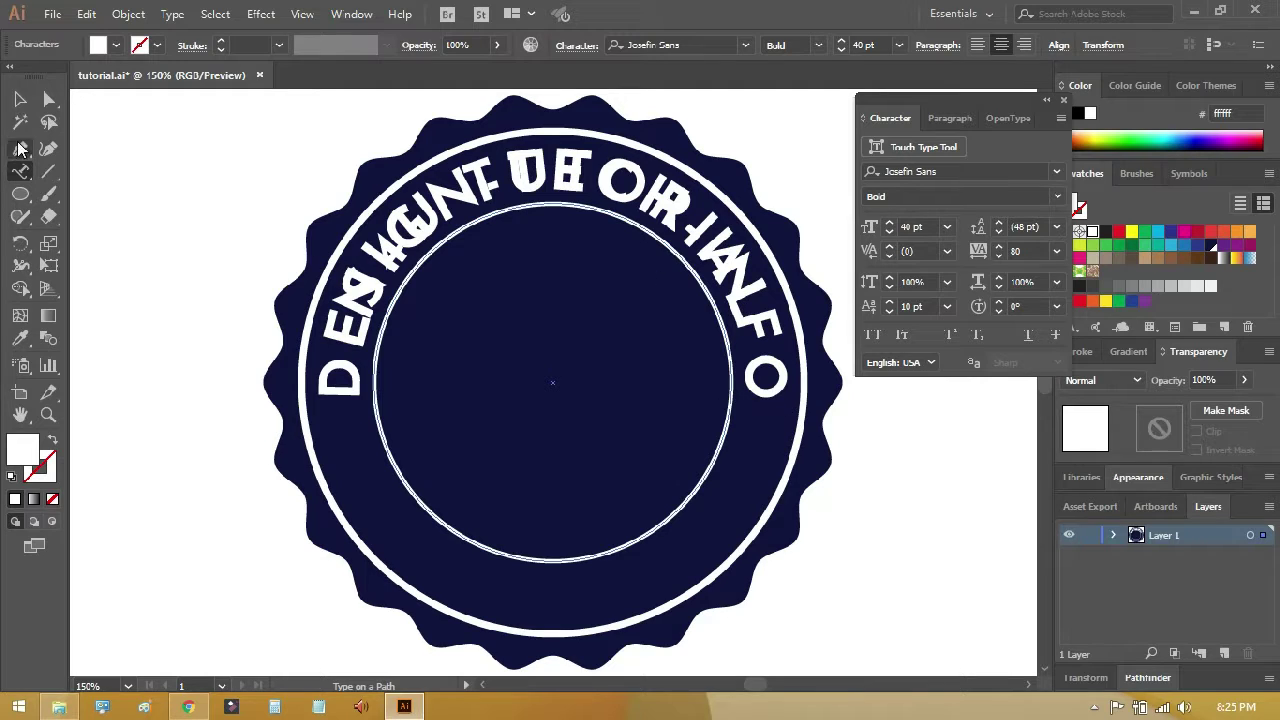
pyautogui.click(49, 98)
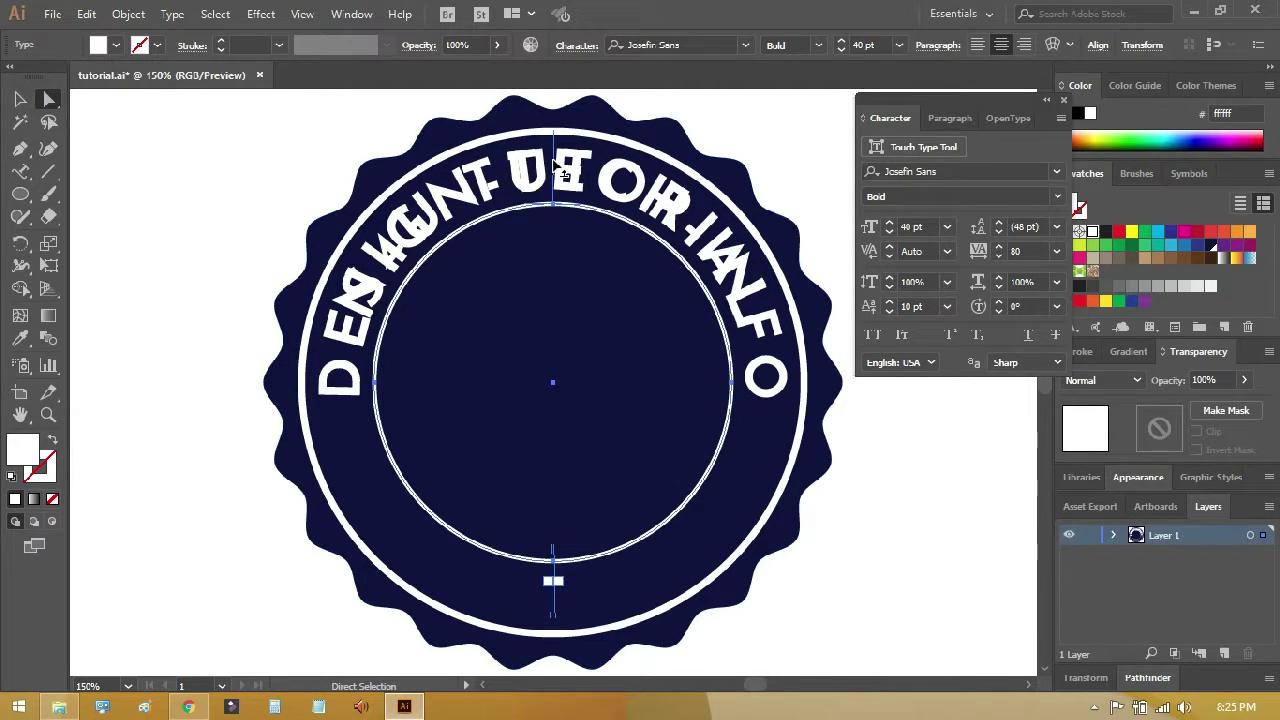
pyautogui.moveTo(560, 172)
pyautogui.mouseDown()
pyautogui.moveTo(613, 490)
pyautogui.moveTo(553, 545)
pyautogui.mouseUp()
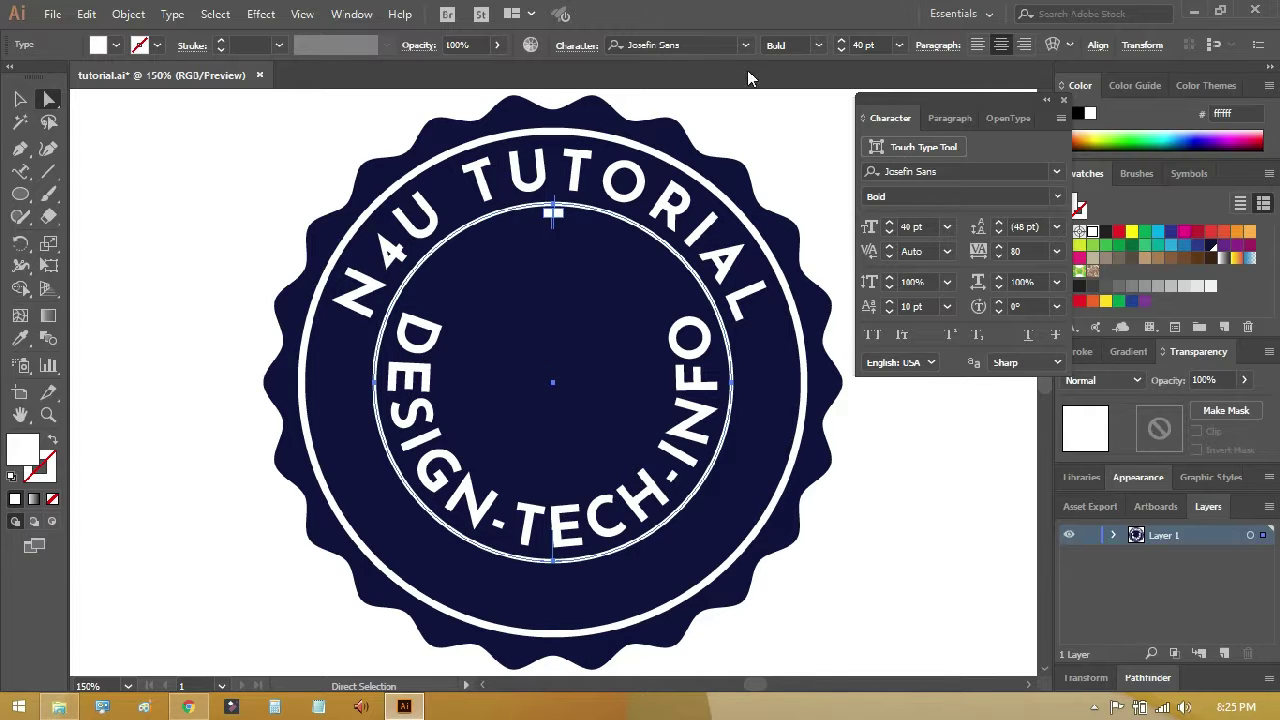
# Step: Switch DESIGN-TECH-INFO to the Light weight at 30 pt
pyautogui.click(820, 46)
pyautogui.click(823, 84)
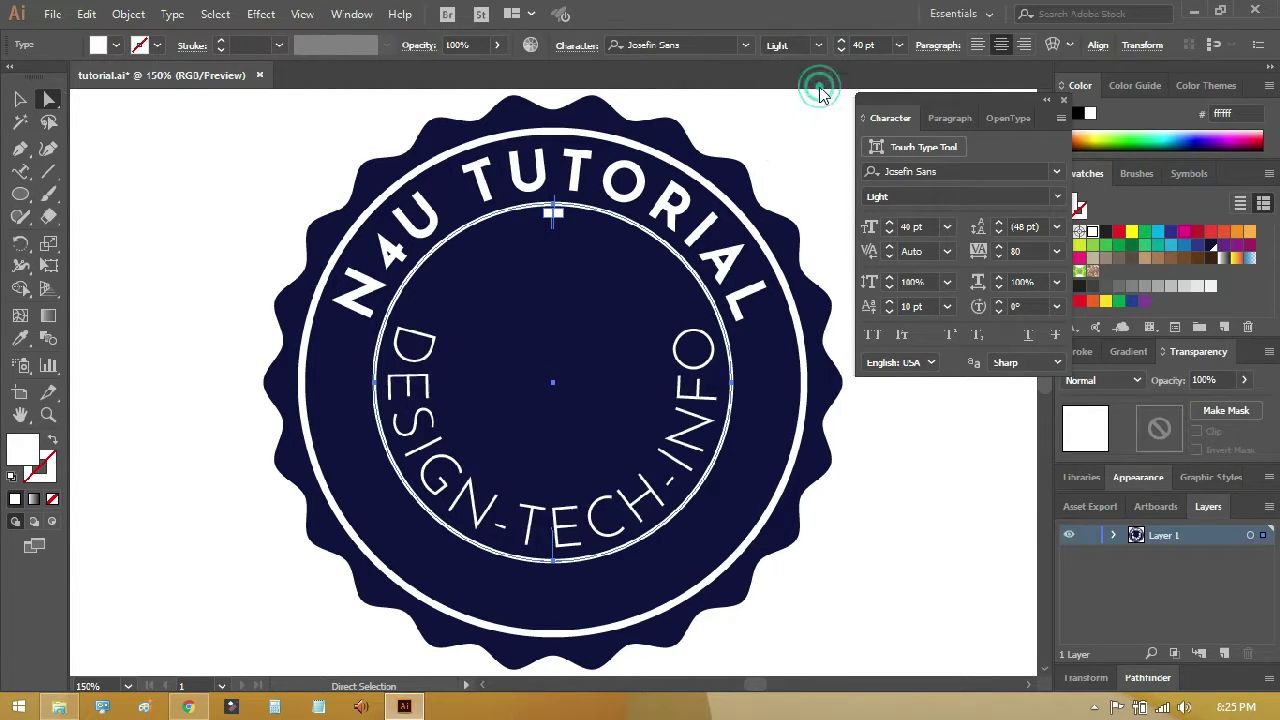
pyautogui.click(868, 46)
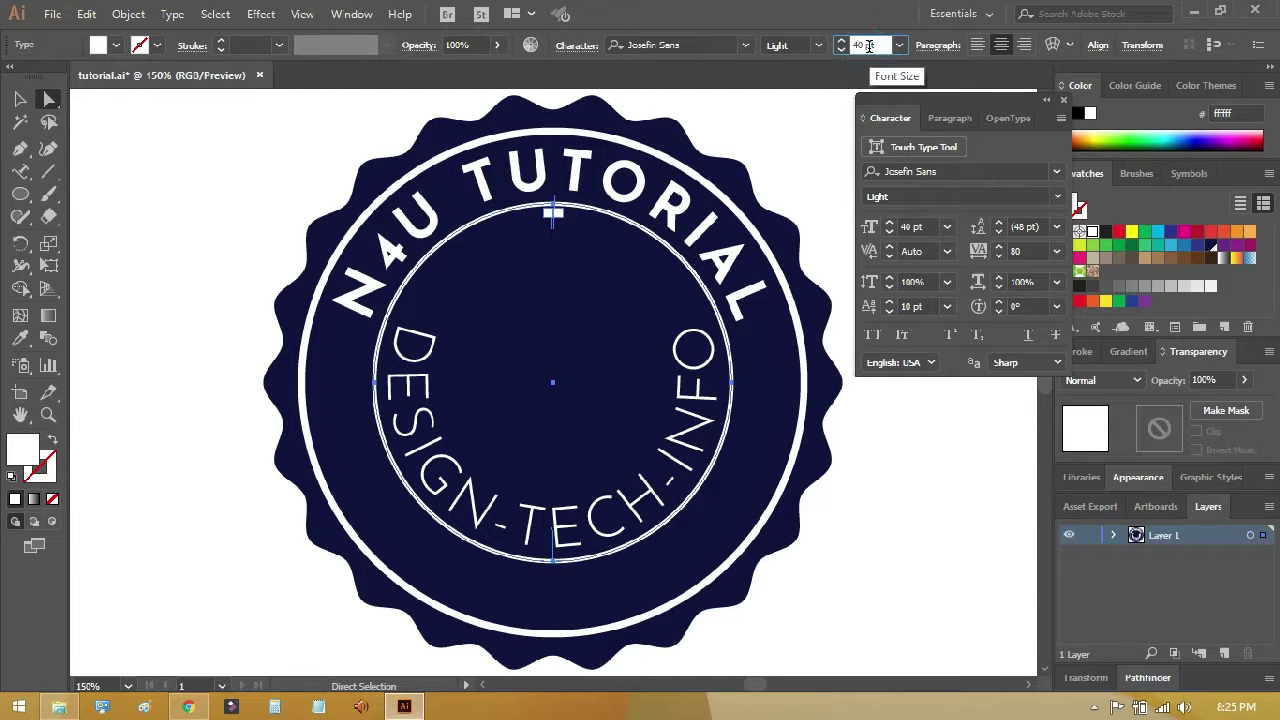
pyautogui.write('30')
pyautogui.press('Return')
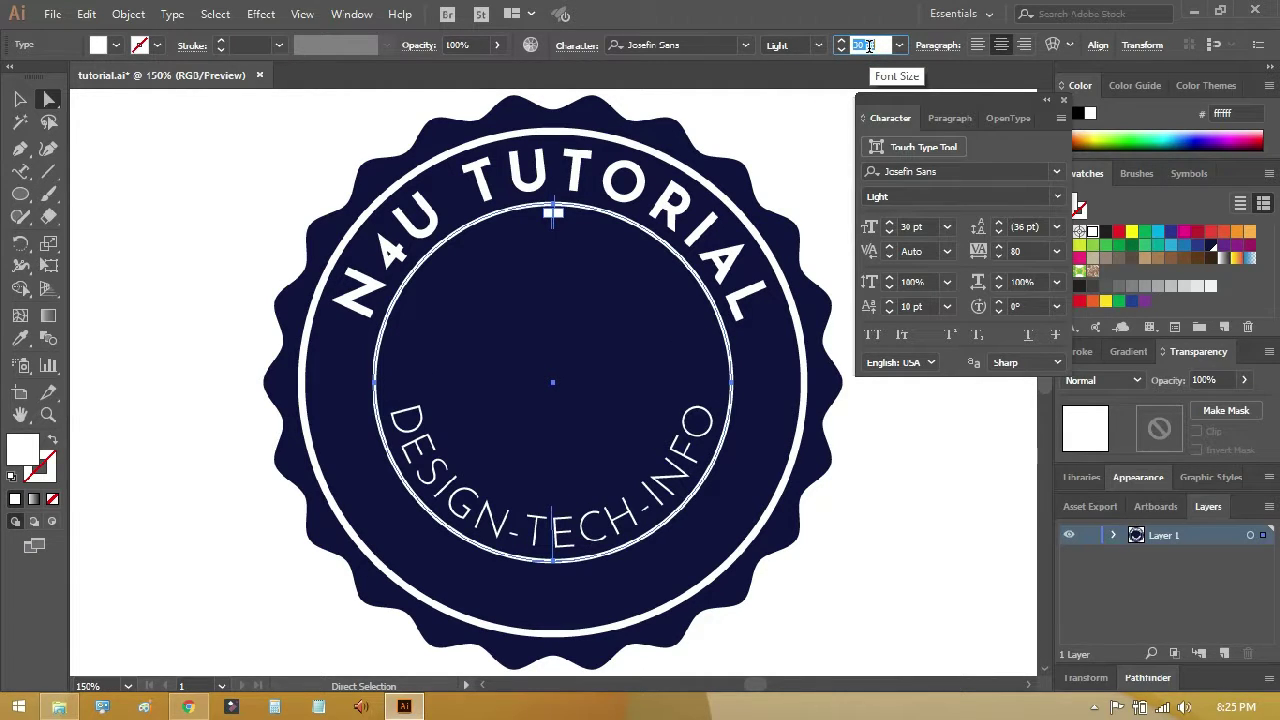
# Step: Use a negative baseline shift to push the bottom text outward
pyautogui.click(926, 308)
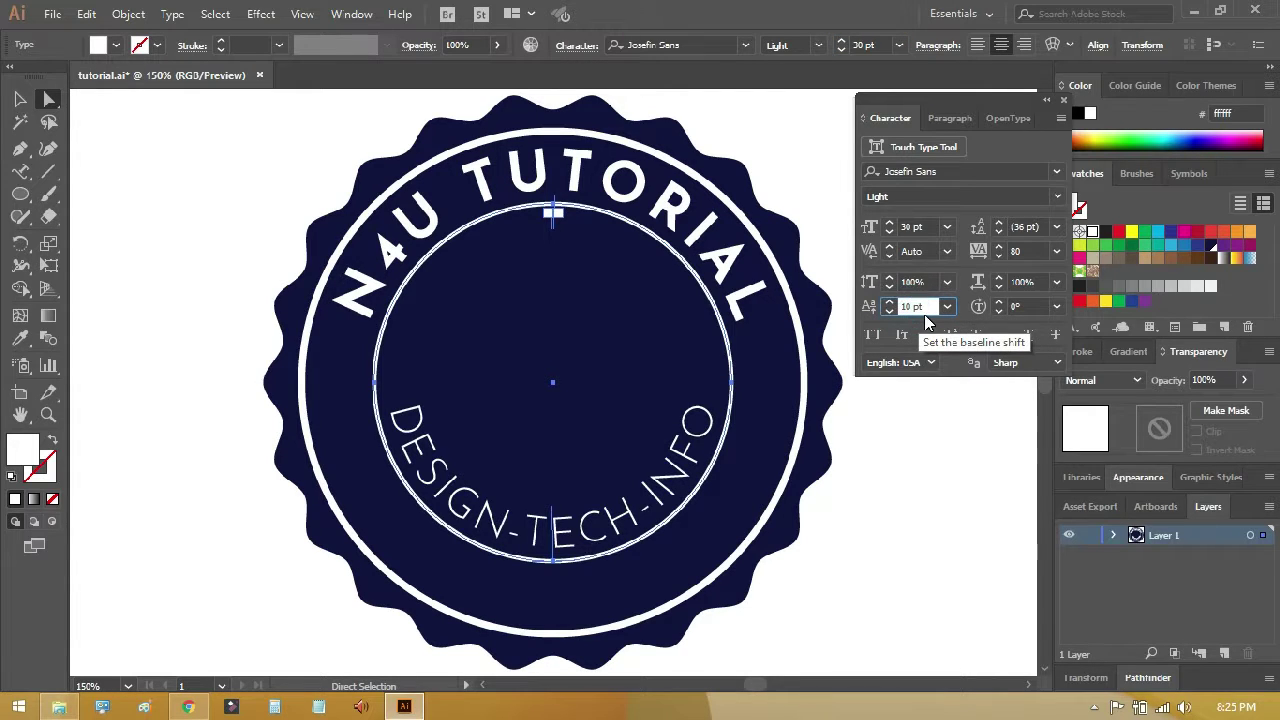
pyautogui.write('-10')
pyautogui.press('Return')
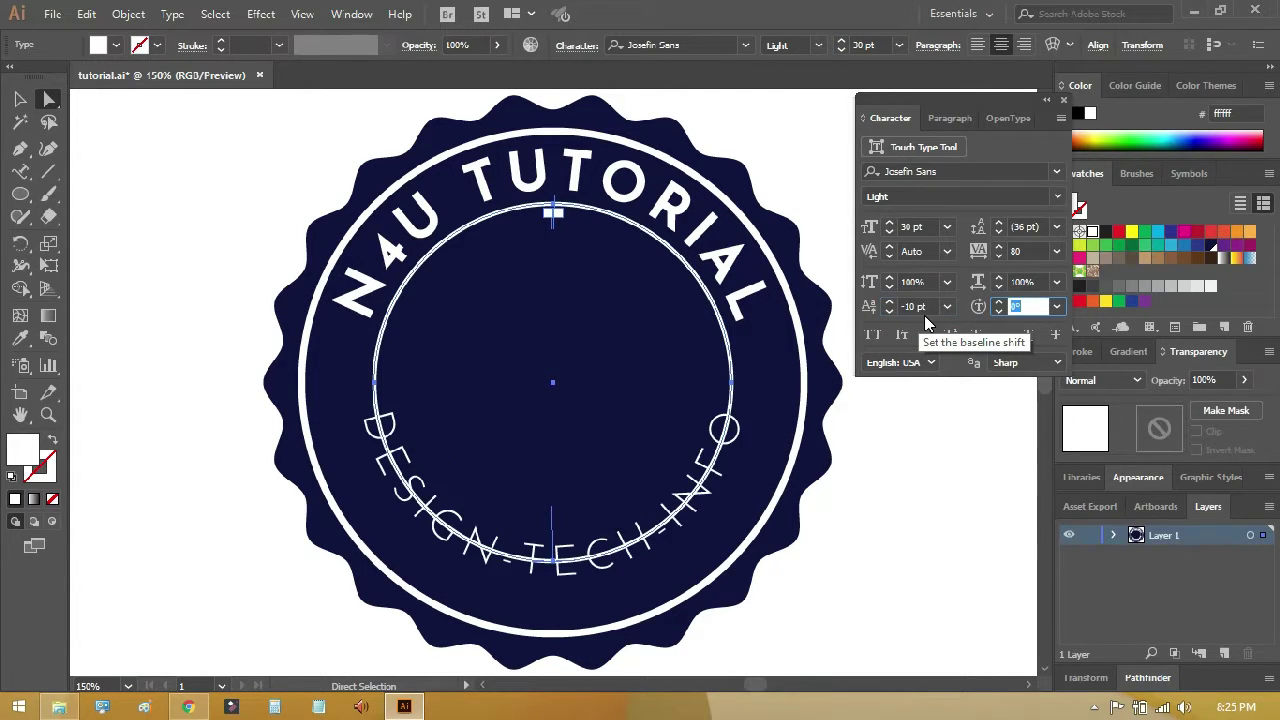
pyautogui.click(932, 307)
pyautogui.press('Down')
pyautogui.press('Down')
pyautogui.press('Down')
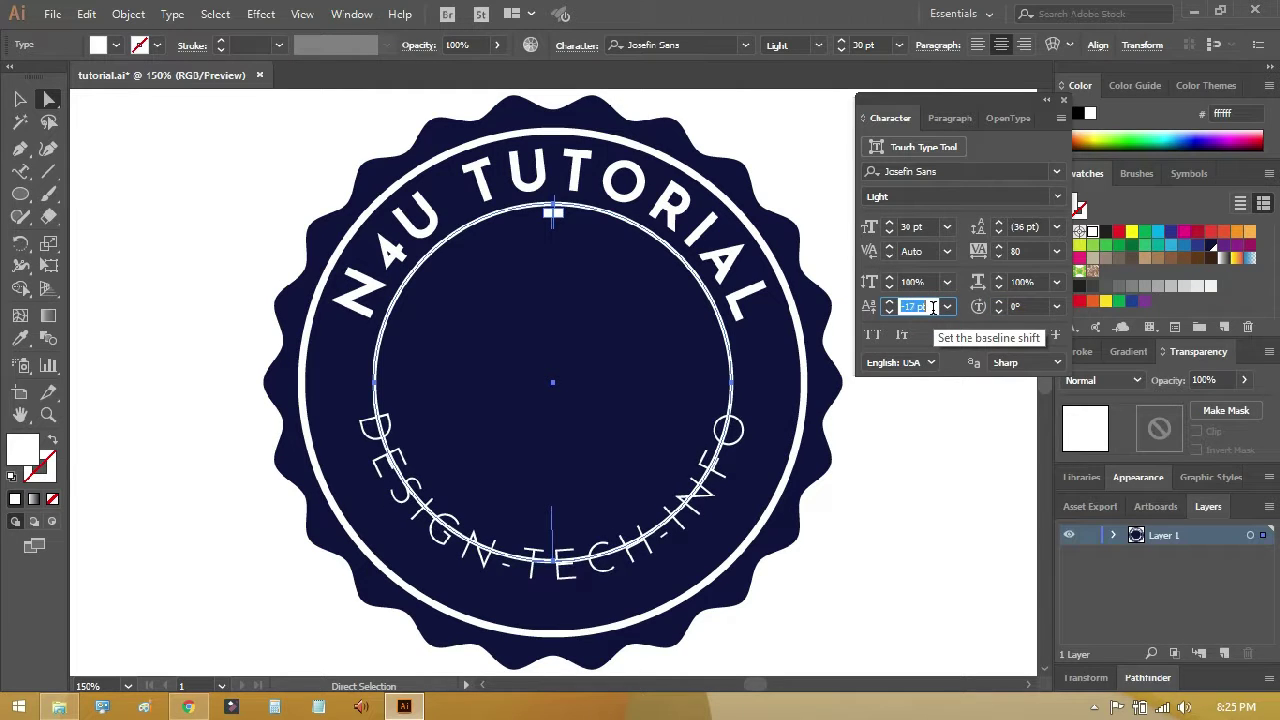
pyautogui.press('Down')
pyautogui.press('Down')
pyautogui.press('Down')
pyautogui.press('Down')
pyautogui.press('Down')
pyautogui.press('Down')
pyautogui.press('Down')
pyautogui.press('Down')
pyautogui.press('Down')
pyautogui.press('Down')
pyautogui.press('Down')
pyautogui.press('Down')
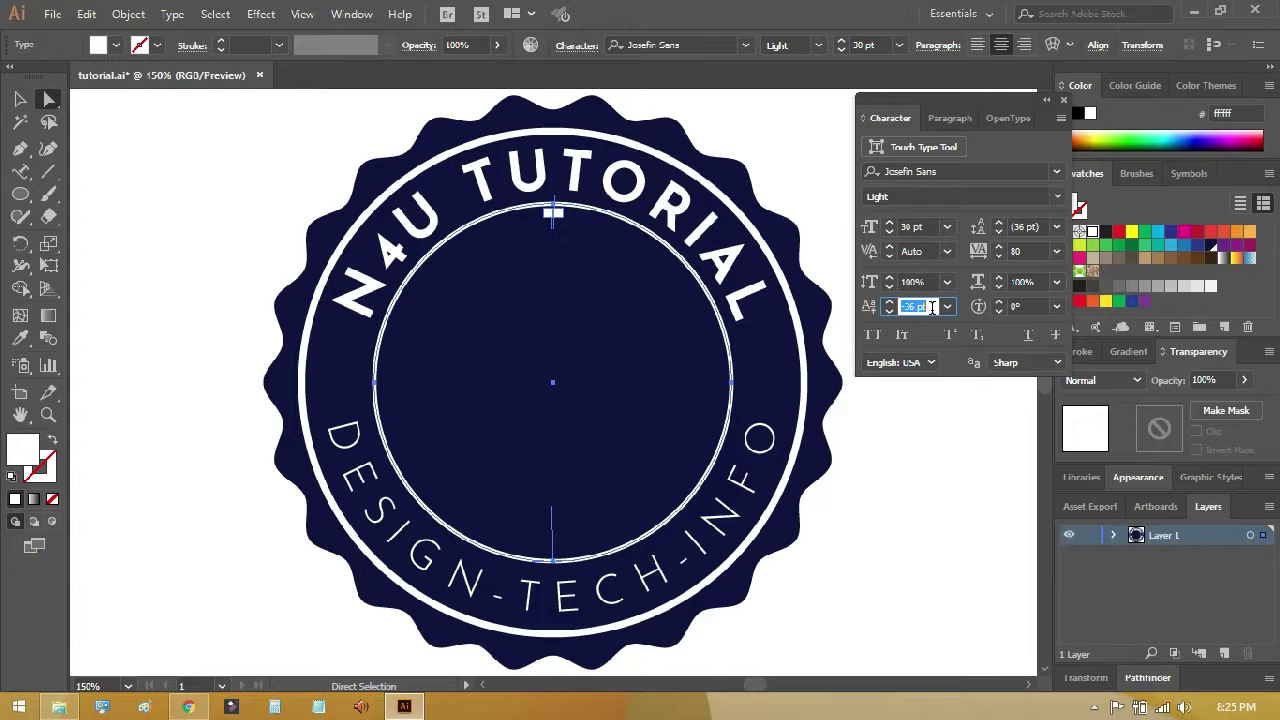
pyautogui.press('Up')
pyautogui.press('Up')
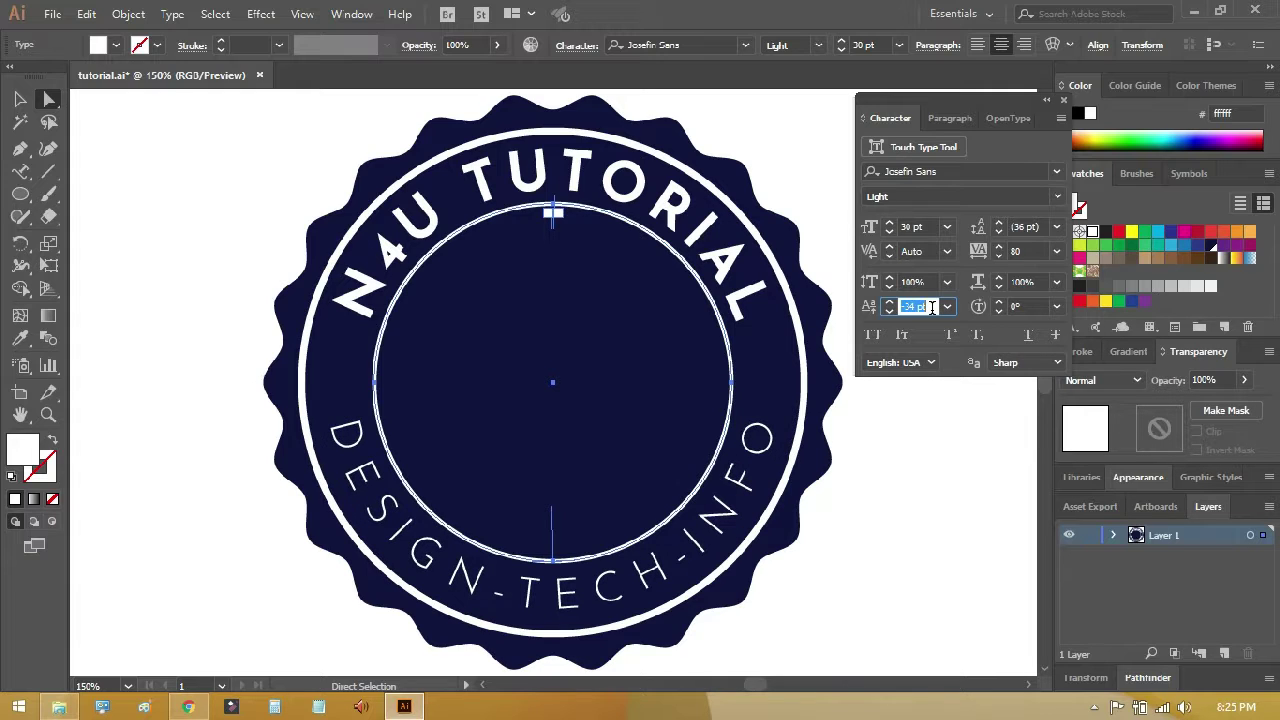
# Step: Set the bottom text to 27 pt with tracking 180, then deselect
pyautogui.click(924, 227)
pyautogui.write('25')
pyautogui.press('Return')
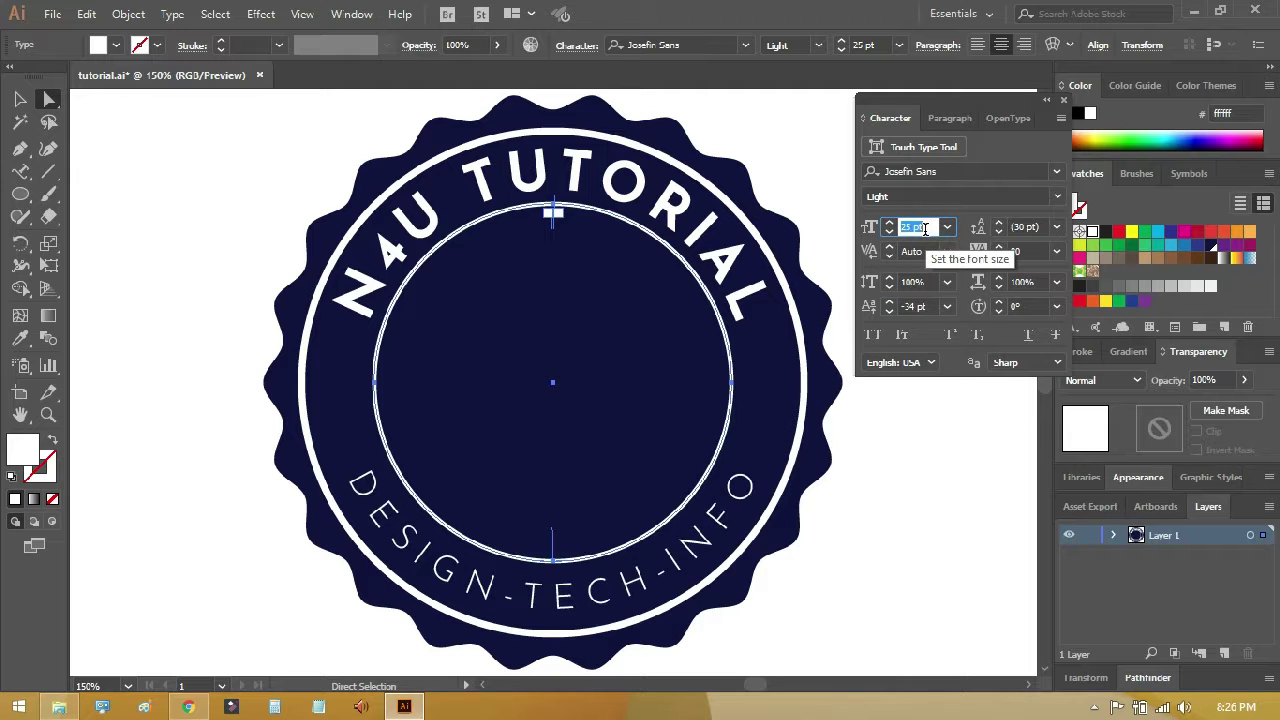
pyautogui.press('Up')
pyautogui.press('Up')
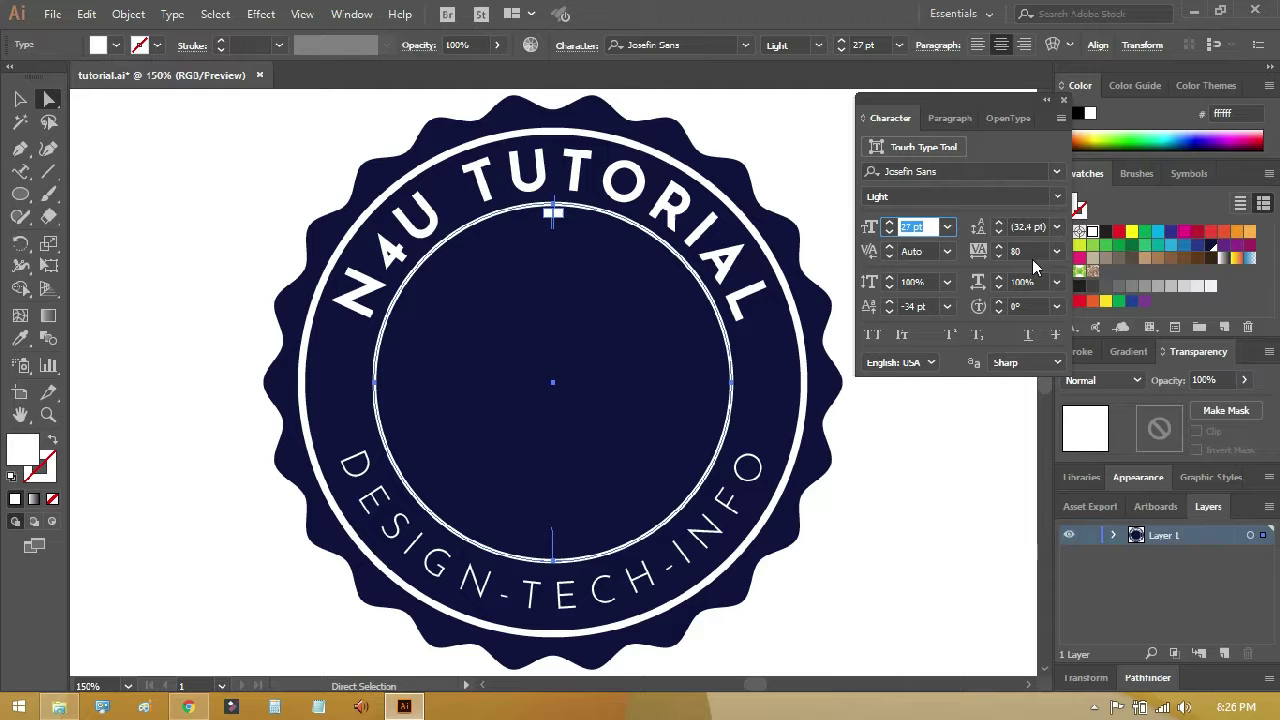
pyautogui.click(1031, 251)
pyautogui.write('100')
pyautogui.press('Return')
pyautogui.press('Up')
pyautogui.press('Up')
pyautogui.press('Up')
pyautogui.press('Up')
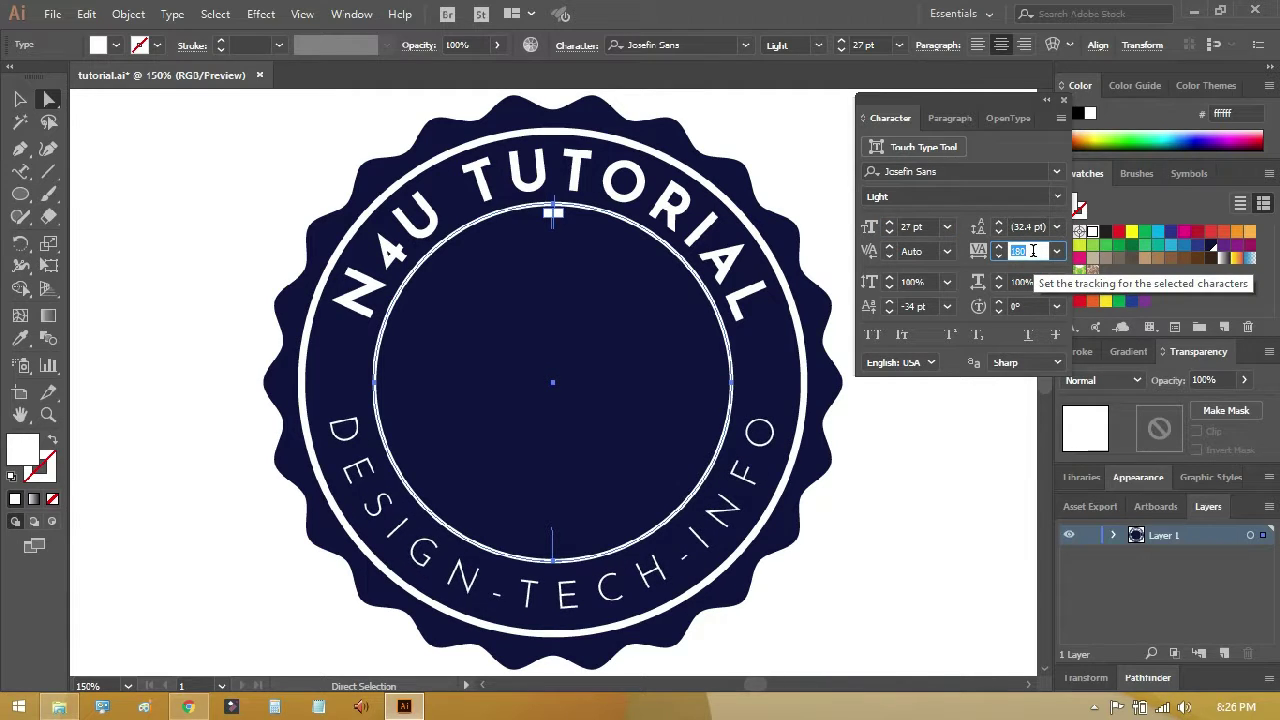
pyautogui.click(21, 100)
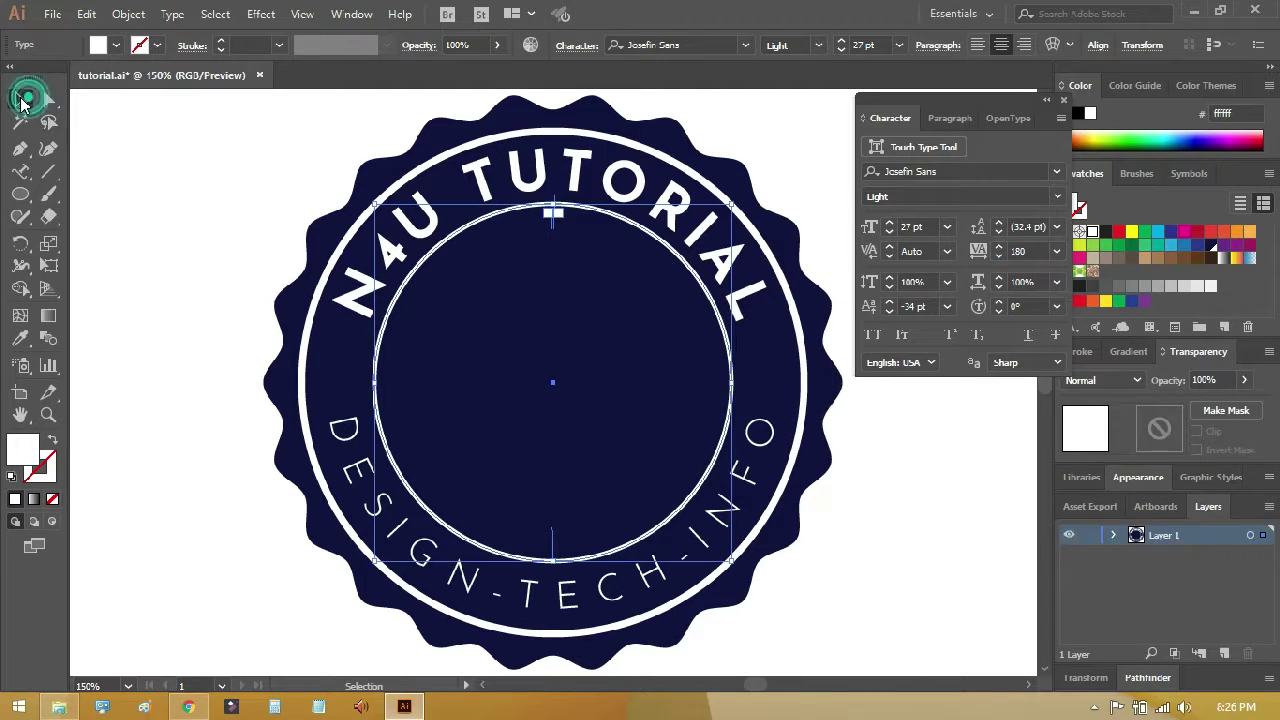
pyautogui.click(224, 158)
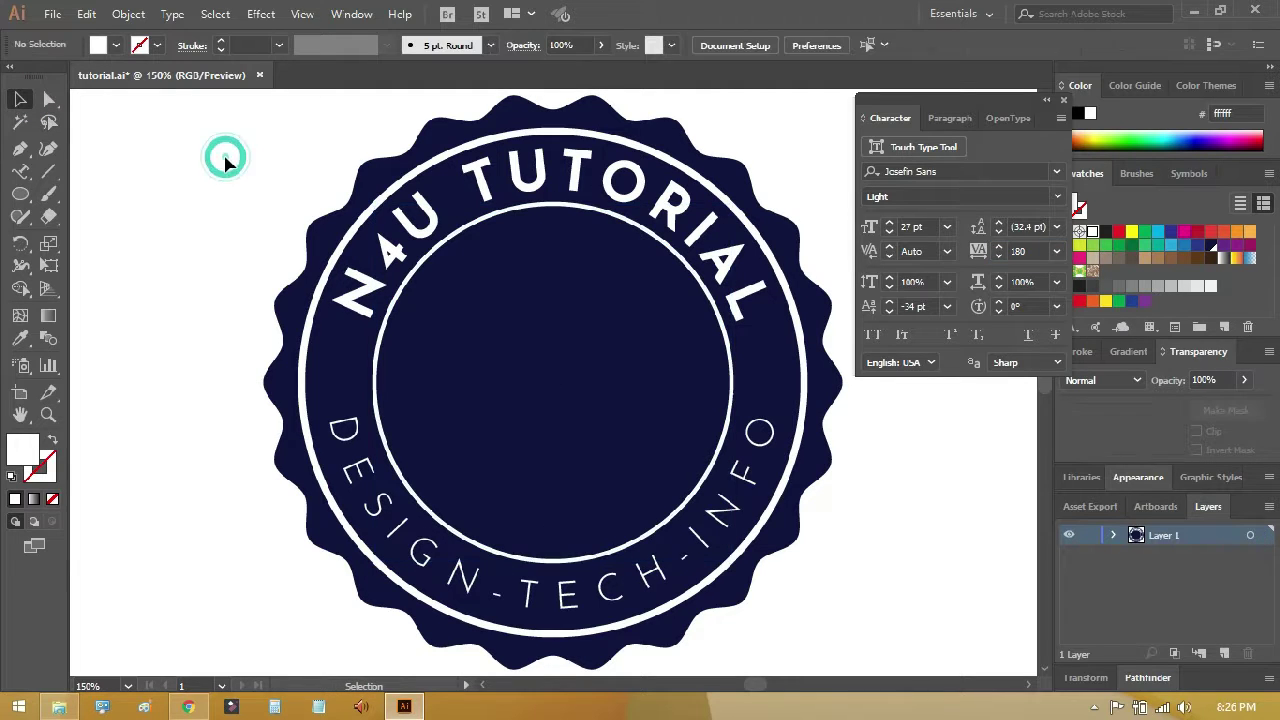
# Step: Make the top N4U TUTORIAL text SemiBold
pyautogui.click(418, 234)
pyautogui.click(818, 45)
pyautogui.click(806, 122)
pyautogui.click(805, 130)
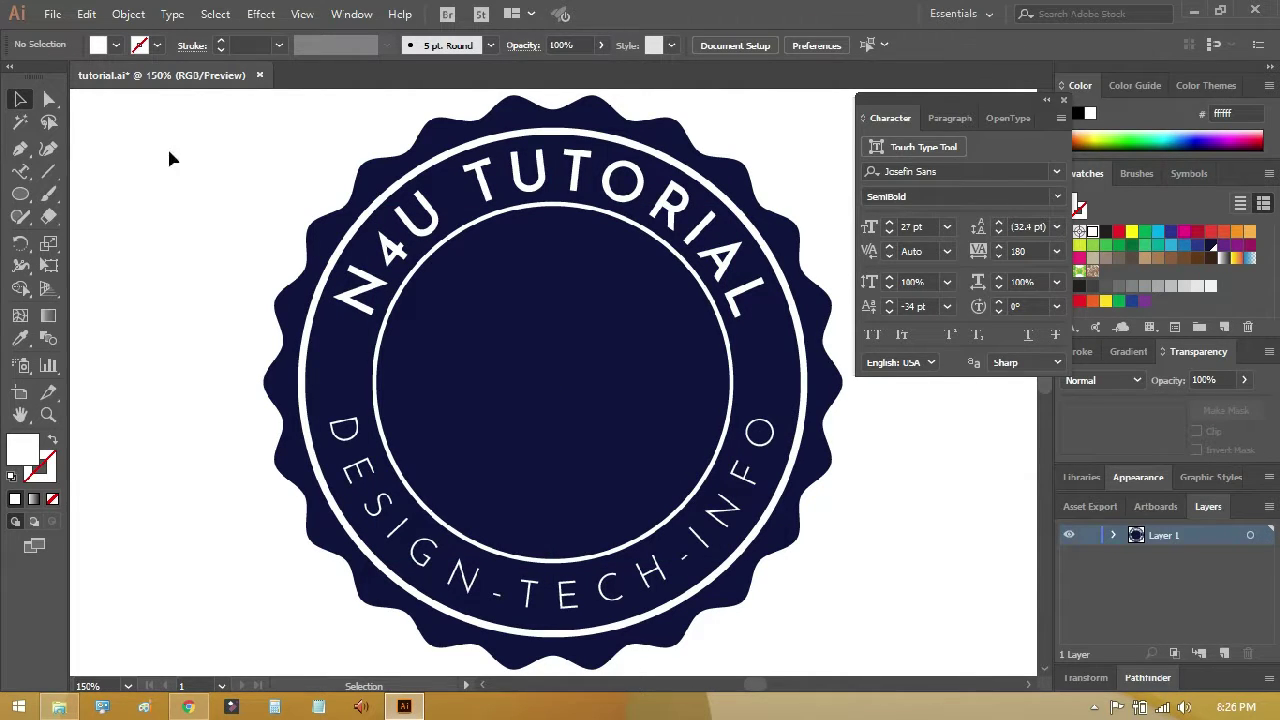
# Step: Draw a small white star on the badge's left side between the two texts
pyautogui.moveTo(20, 194); pyautogui.dragTo(130, 287)
pyautogui.click(129, 284)
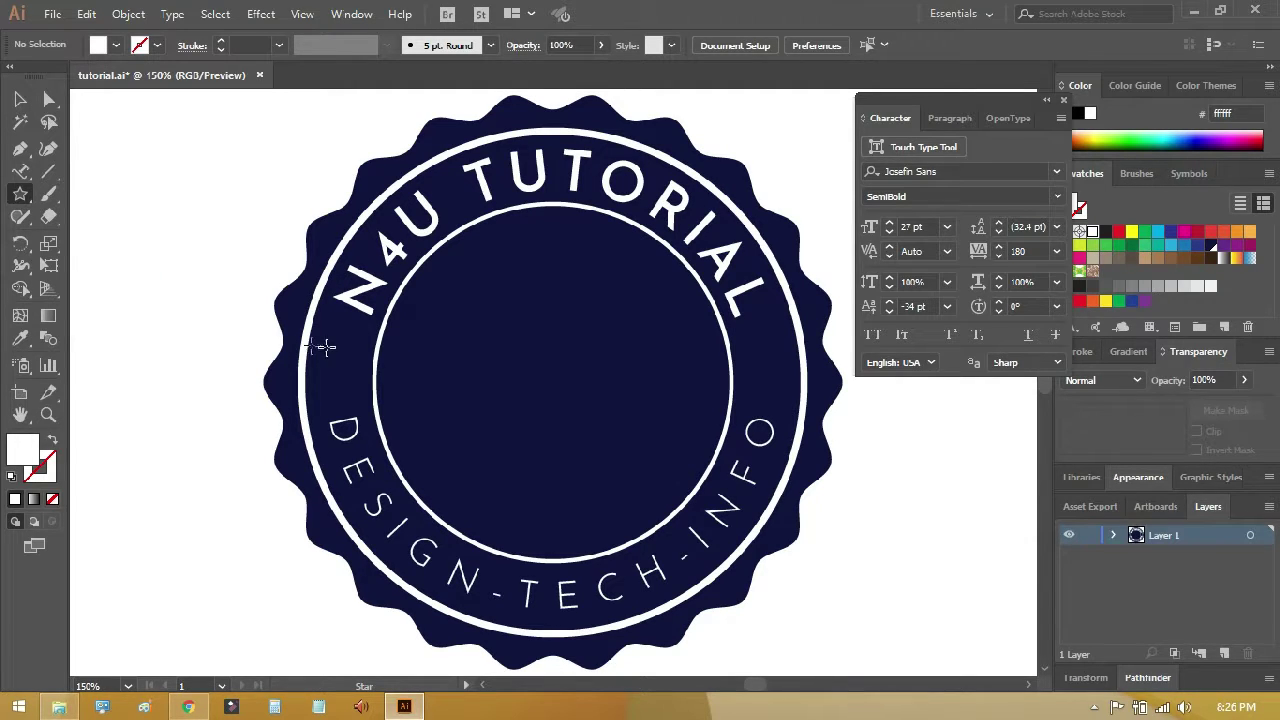
pyautogui.moveTo(326, 353); pyautogui.dragTo(355, 378)
pyautogui.press('z')
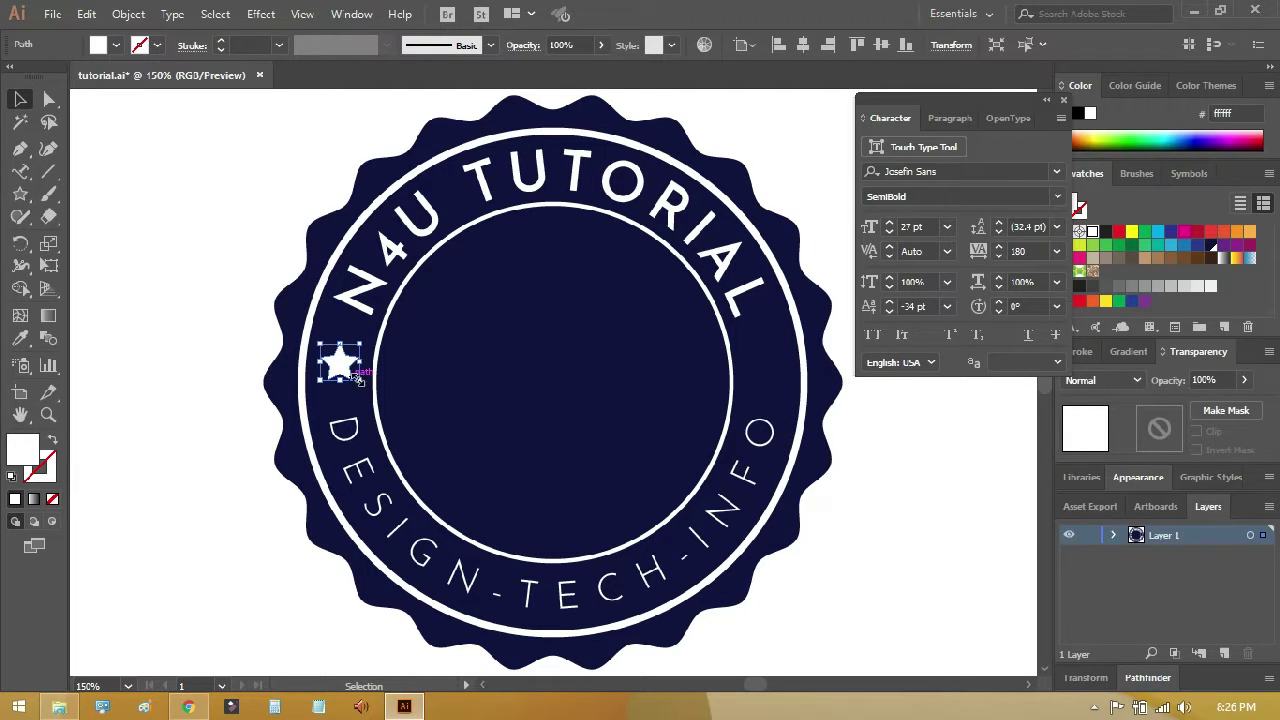
pyautogui.click(160, 334)
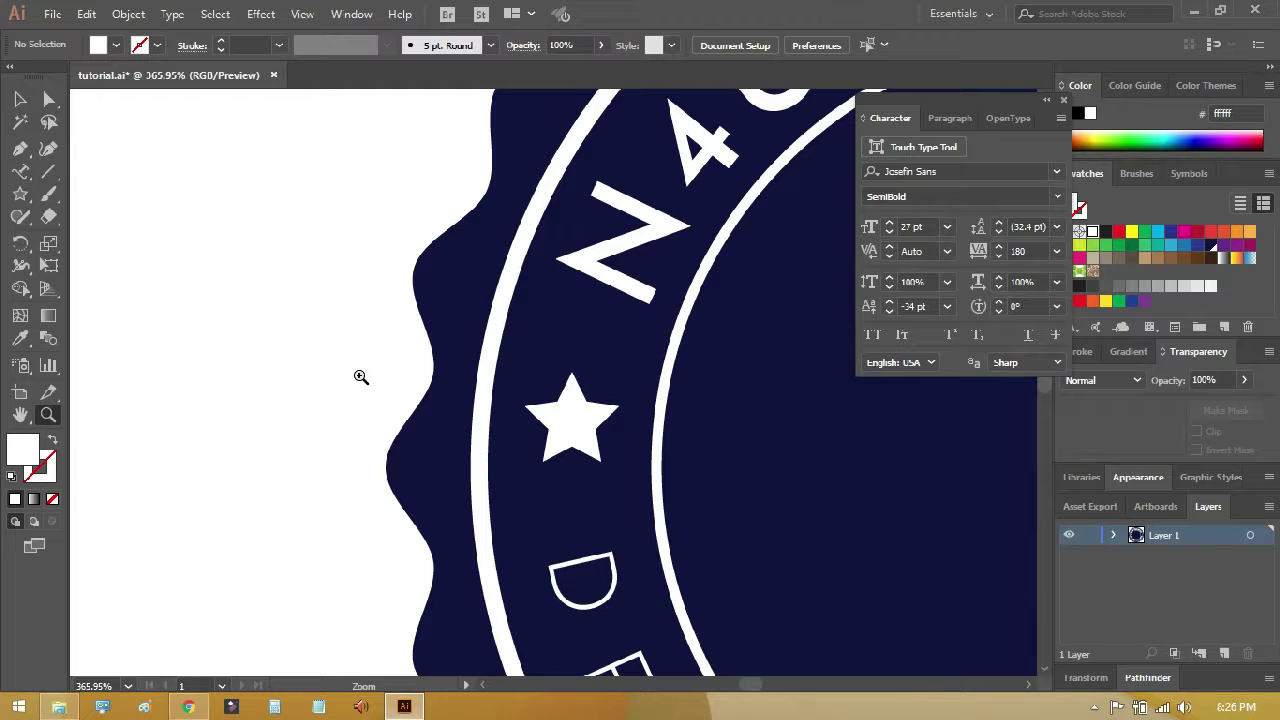
# Step: Nudge the left star slightly lower on the badge
pyautogui.click(19, 99)
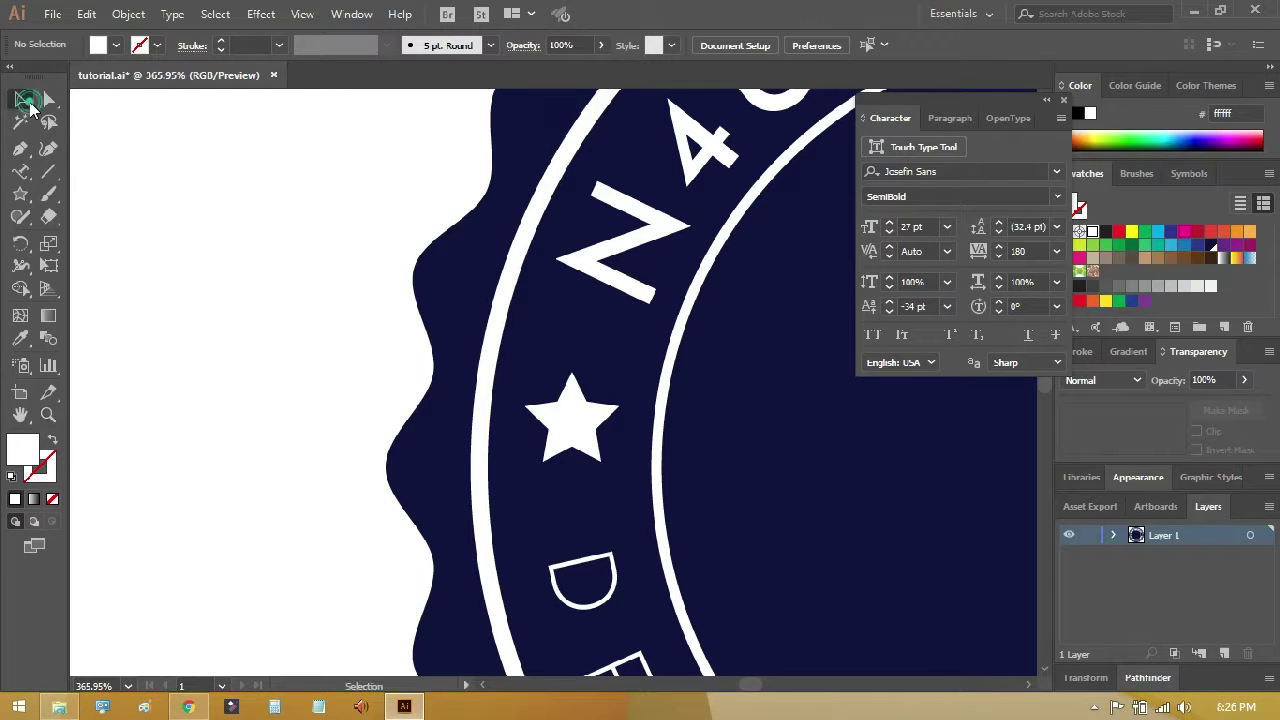
pyautogui.click(578, 426)
pyautogui.moveTo(572, 420); pyautogui.dragTo(573, 440)
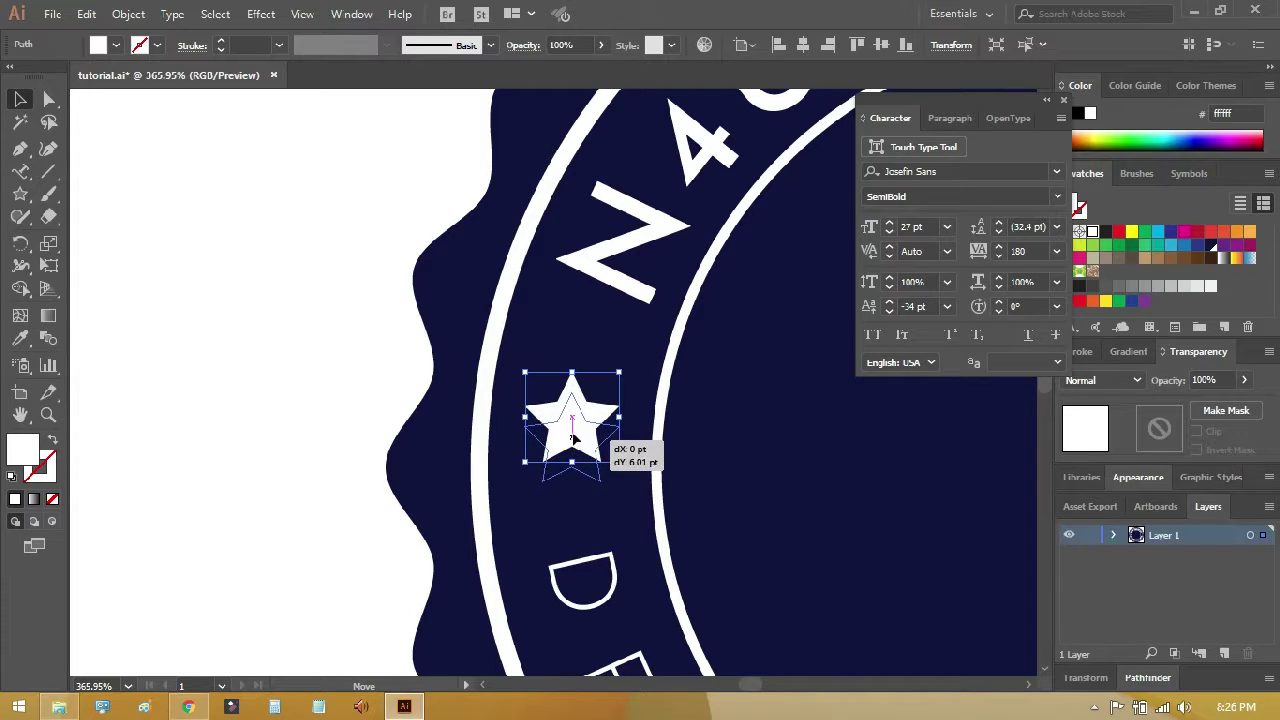
pyautogui.moveTo(573, 440); pyautogui.dragTo(571, 426)
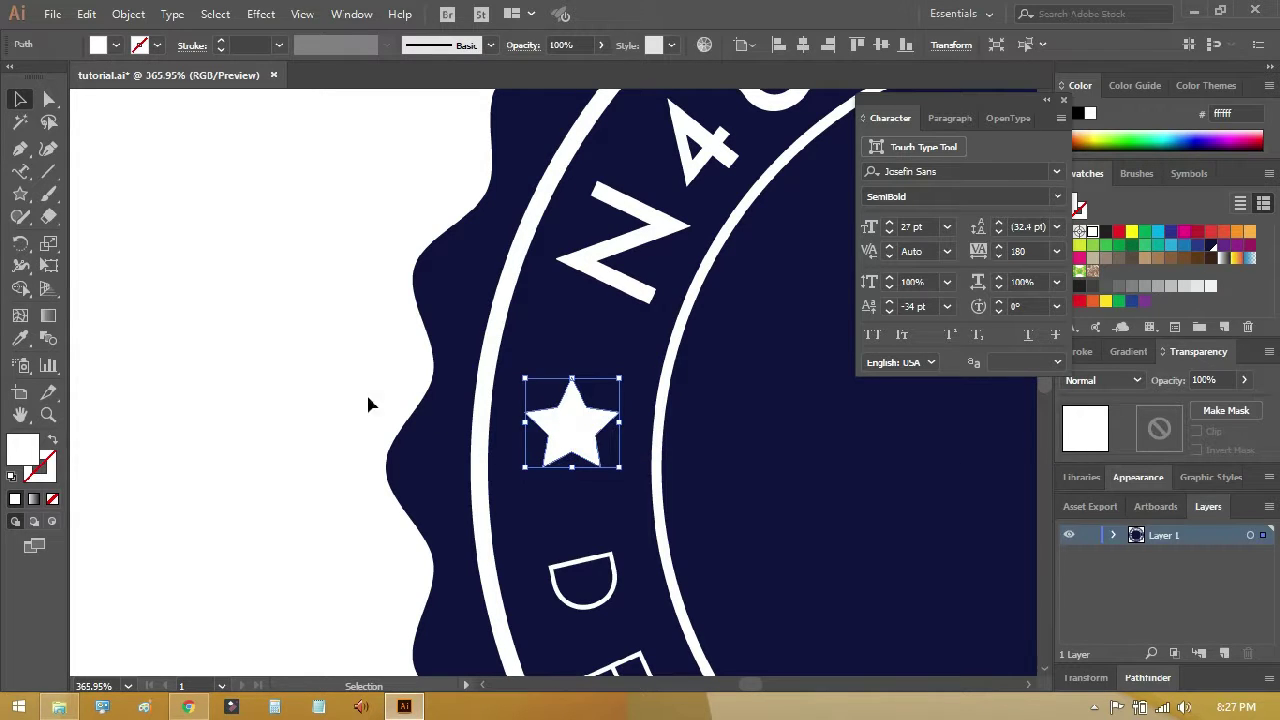
pyautogui.click(328, 393)
pyautogui.hotkey('ctrl', '0')
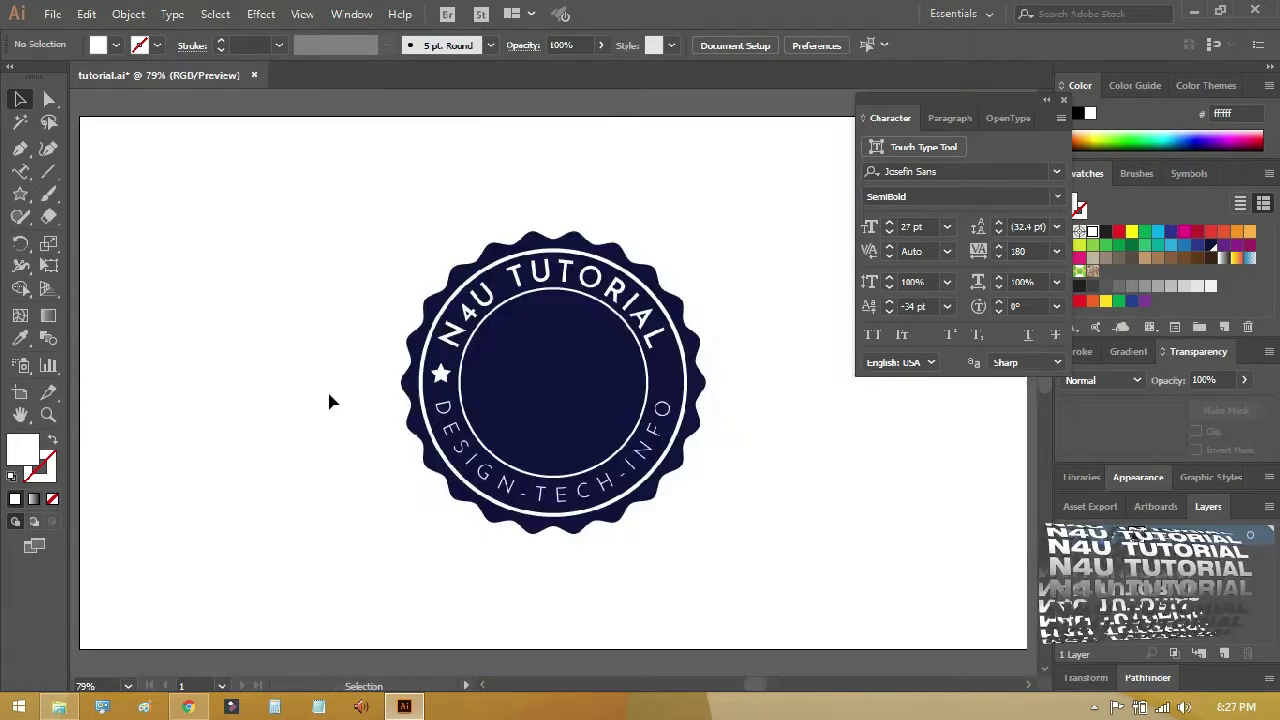
# Step: Copy the star, Paste in Front, and move the copy straight across to the right side
pyautogui.press('z')
pyautogui.moveTo(377, 213); pyautogui.dragTo(785, 558)
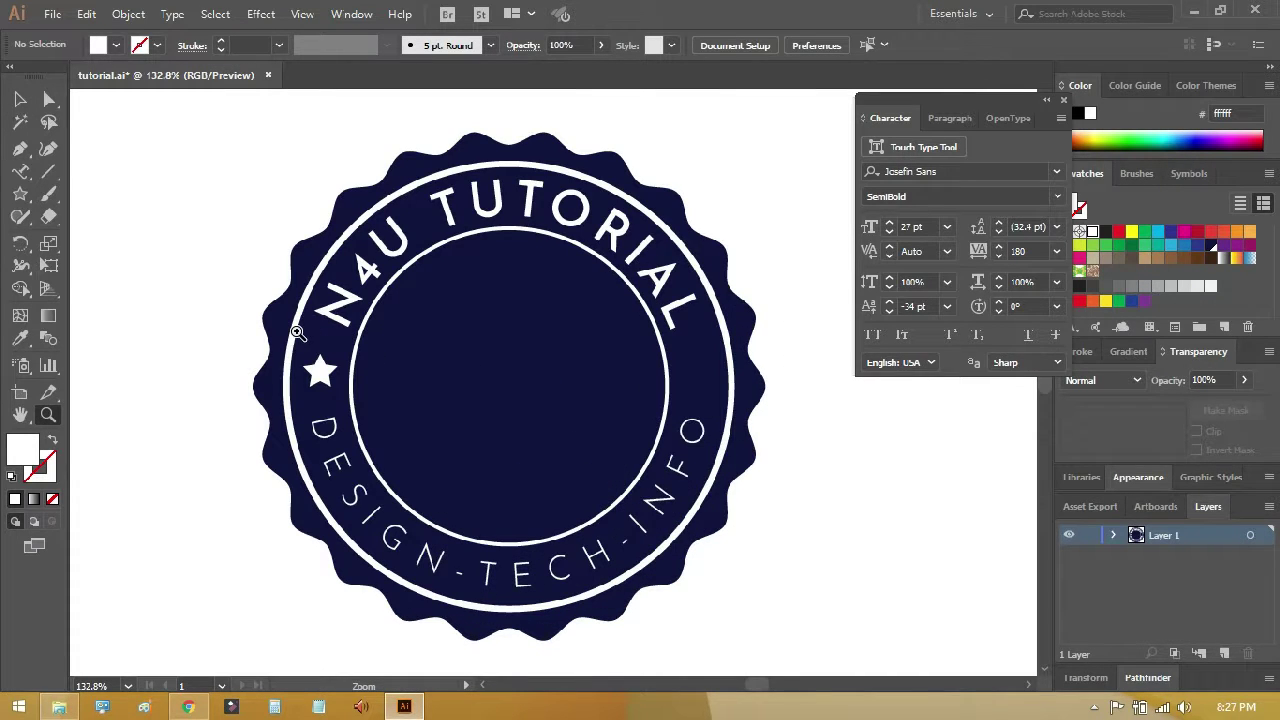
pyautogui.press('v')
pyautogui.click(320, 372)
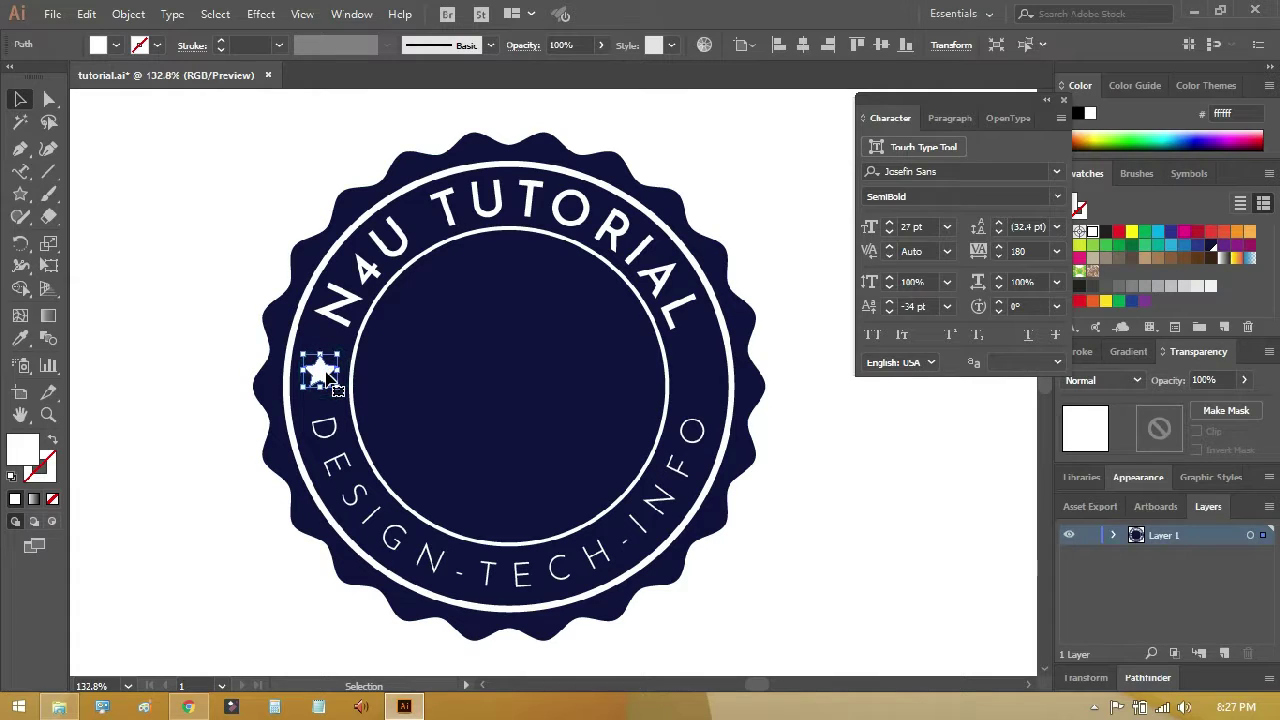
pyautogui.click(86, 14)
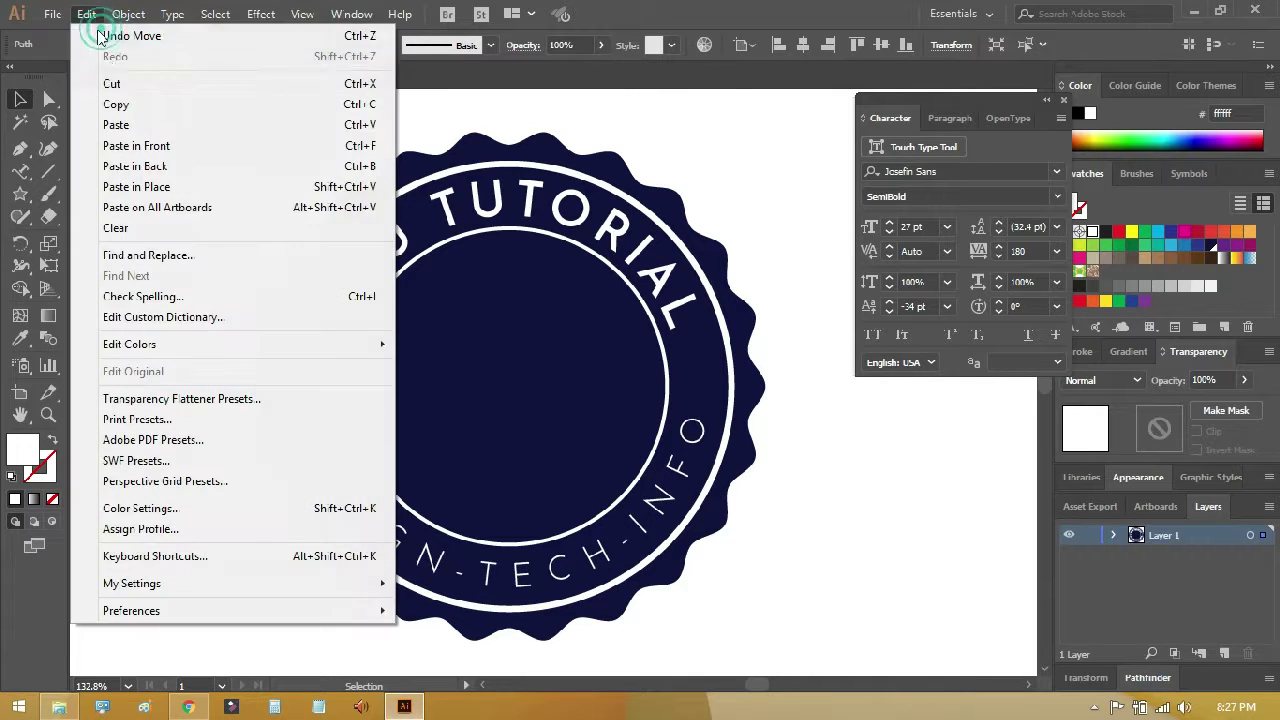
pyautogui.click(117, 104)
pyautogui.click(86, 14)
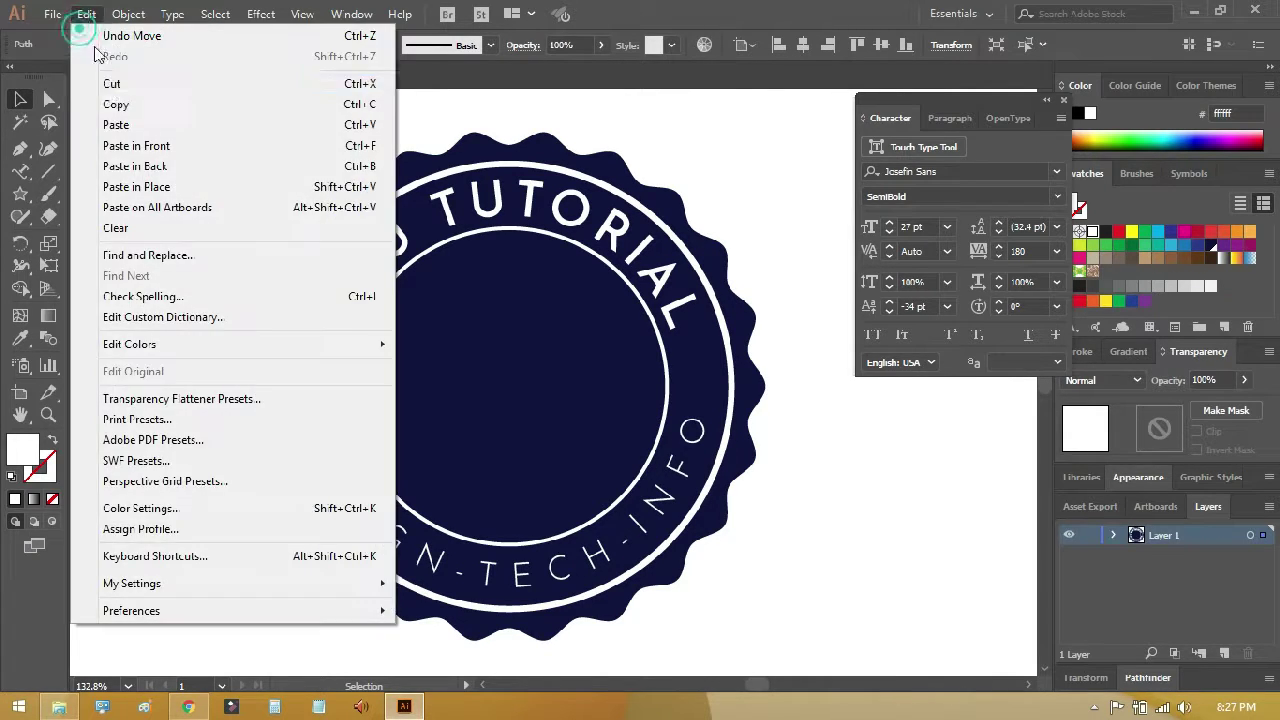
pyautogui.click(128, 146)
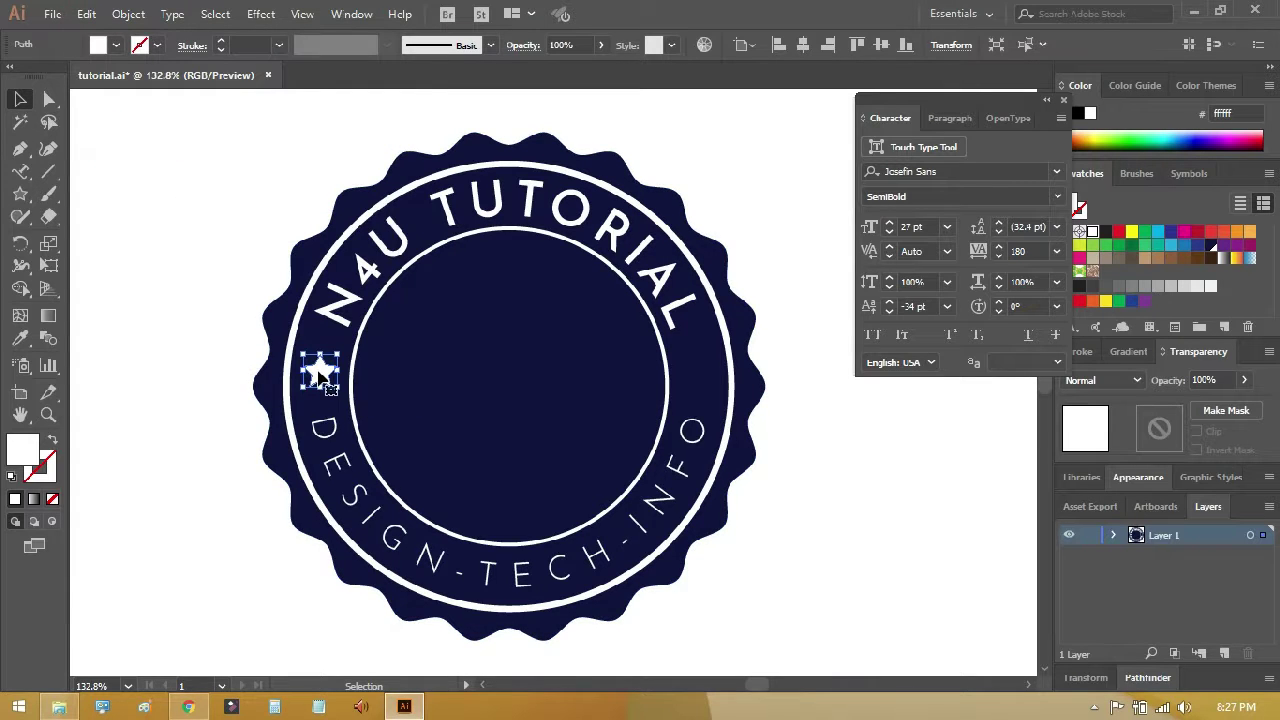
pyautogui.moveTo(322, 375); pyautogui.dragTo(702, 381)
pyautogui.click(878, 446)
# Step: Draw a tall thin ellipse (about 47.5 × 240 pt) with no fill and a 0.5 pt white stroke
pyautogui.press('l')
pyautogui.scroll(-3, 725, 268)
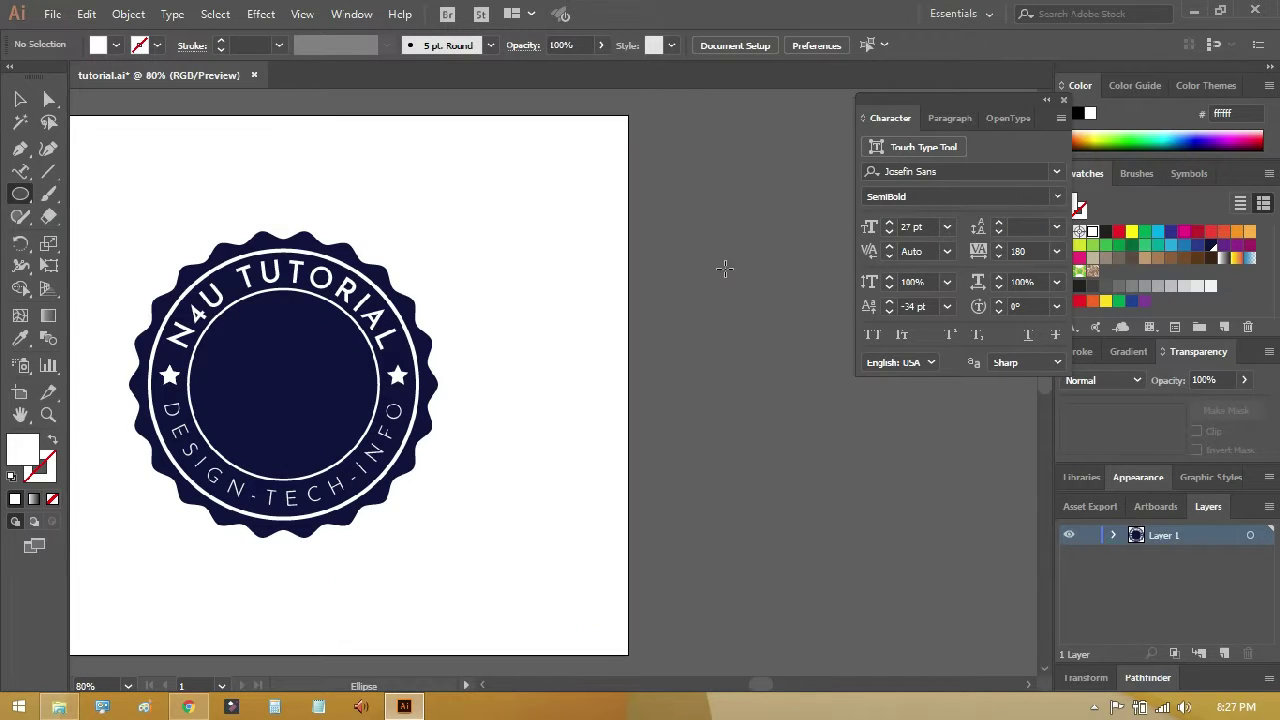
pyautogui.moveTo(711, 259); pyautogui.dragTo(748, 441)
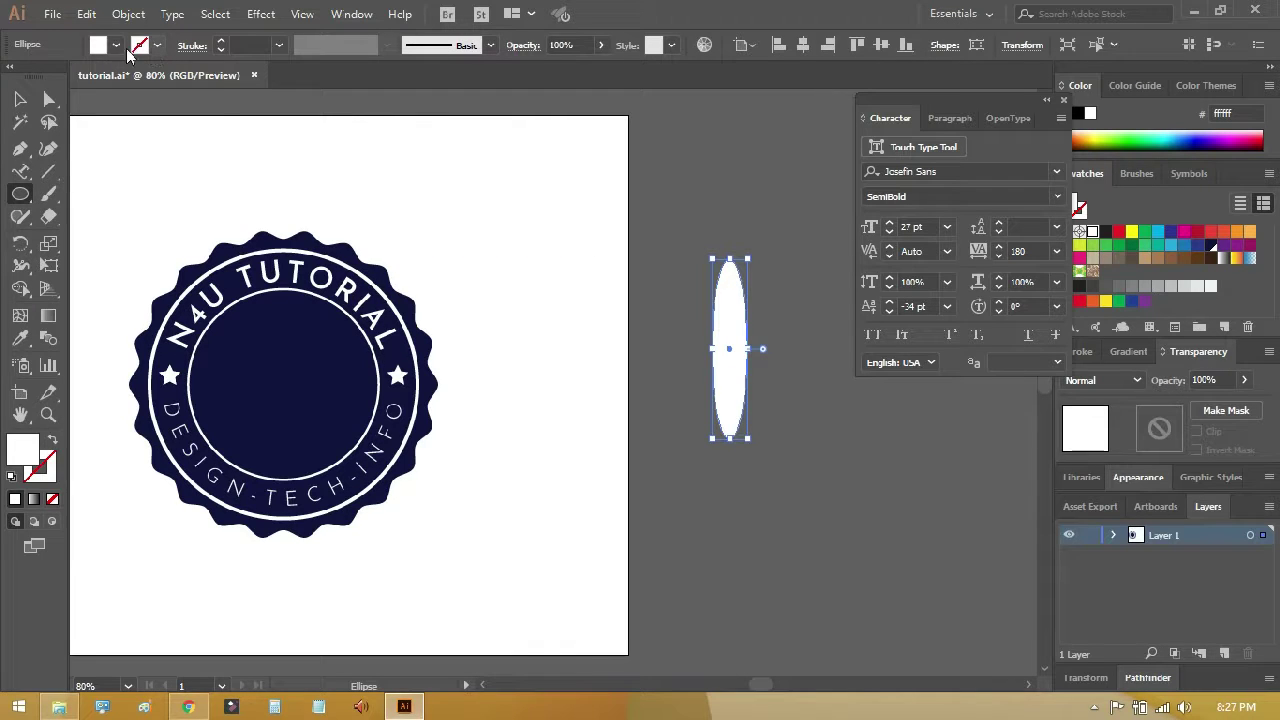
pyautogui.click(116, 45)
pyautogui.click(12, 78)
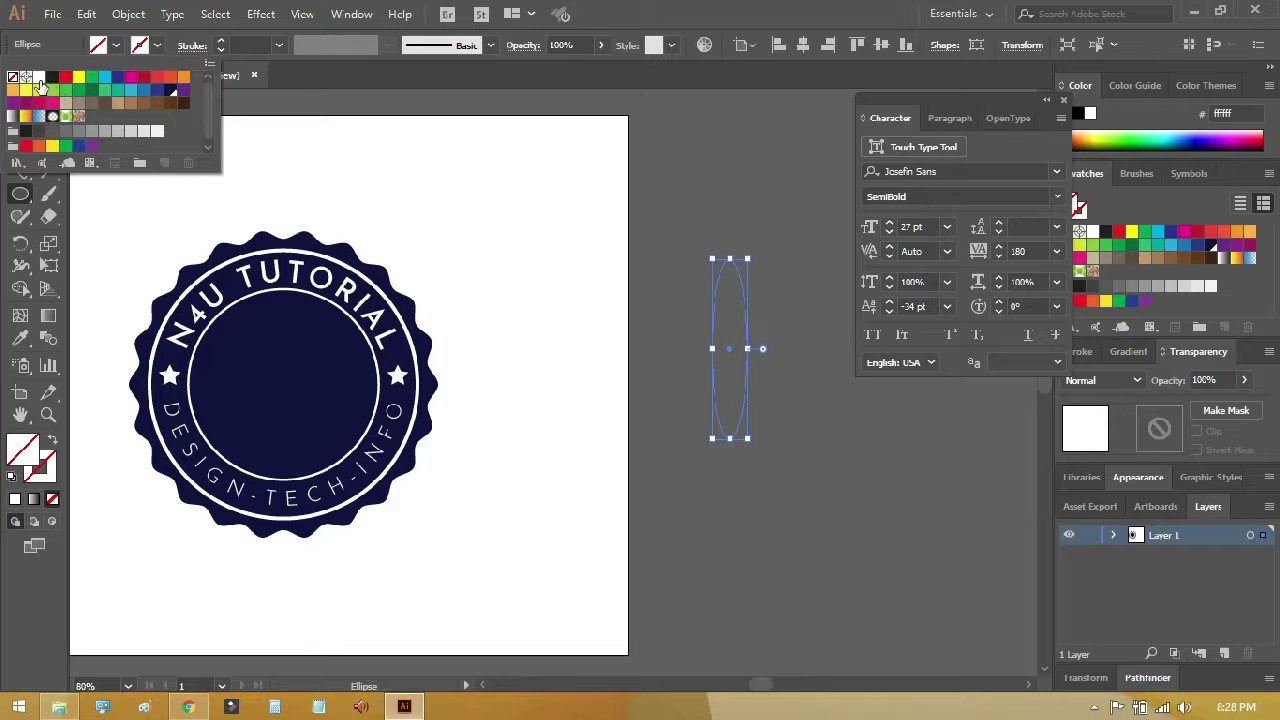
pyautogui.click(39, 78)
pyautogui.click(278, 47)
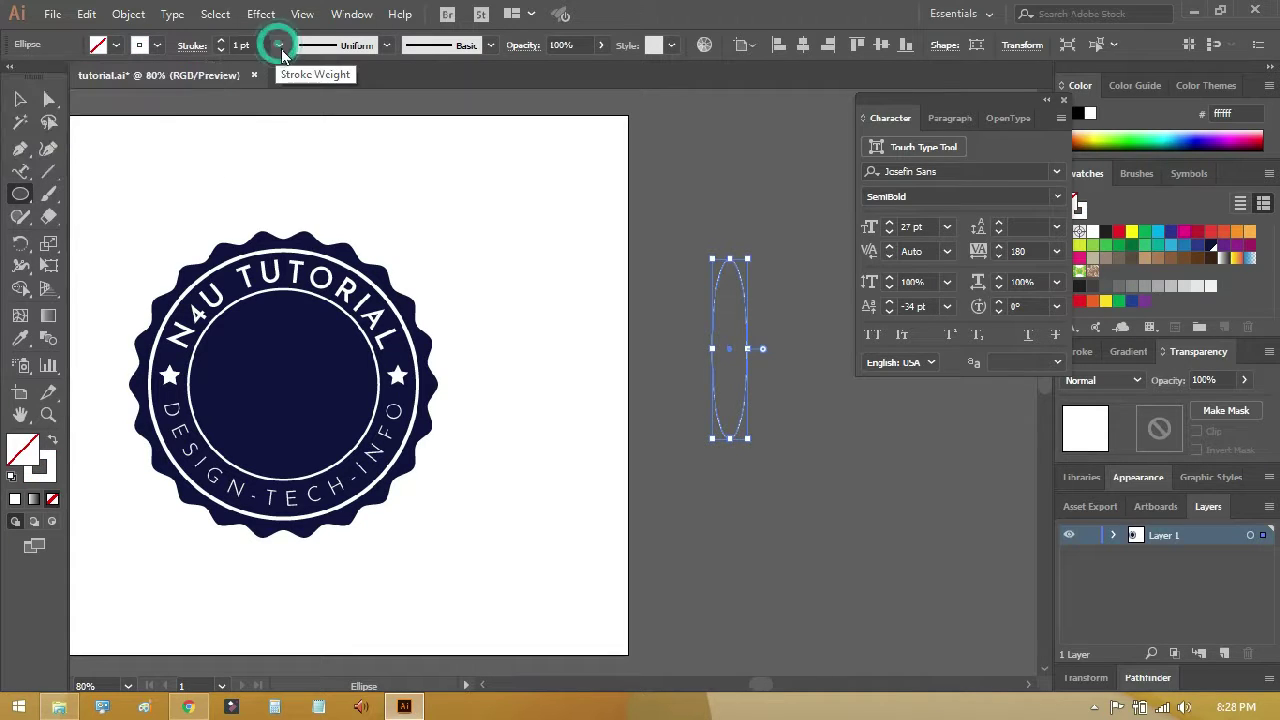
pyautogui.click(290, 80)
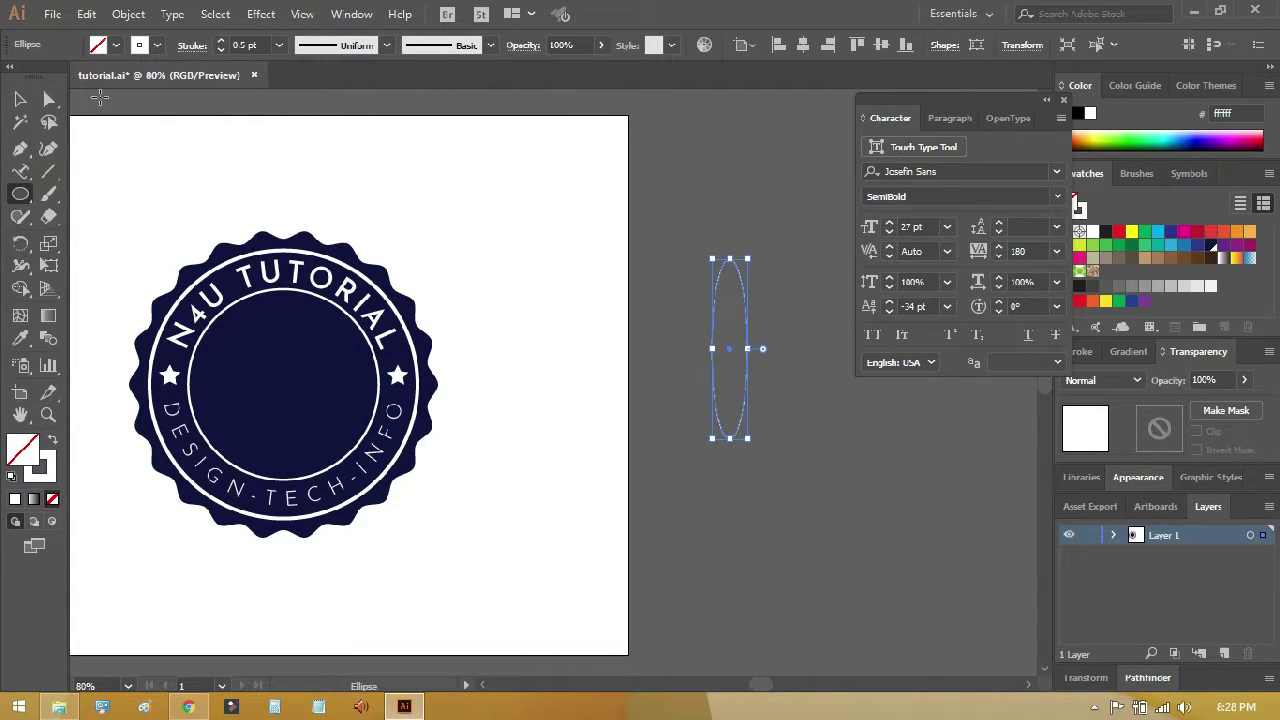
pyautogui.click(20, 98)
pyautogui.click(794, 183)
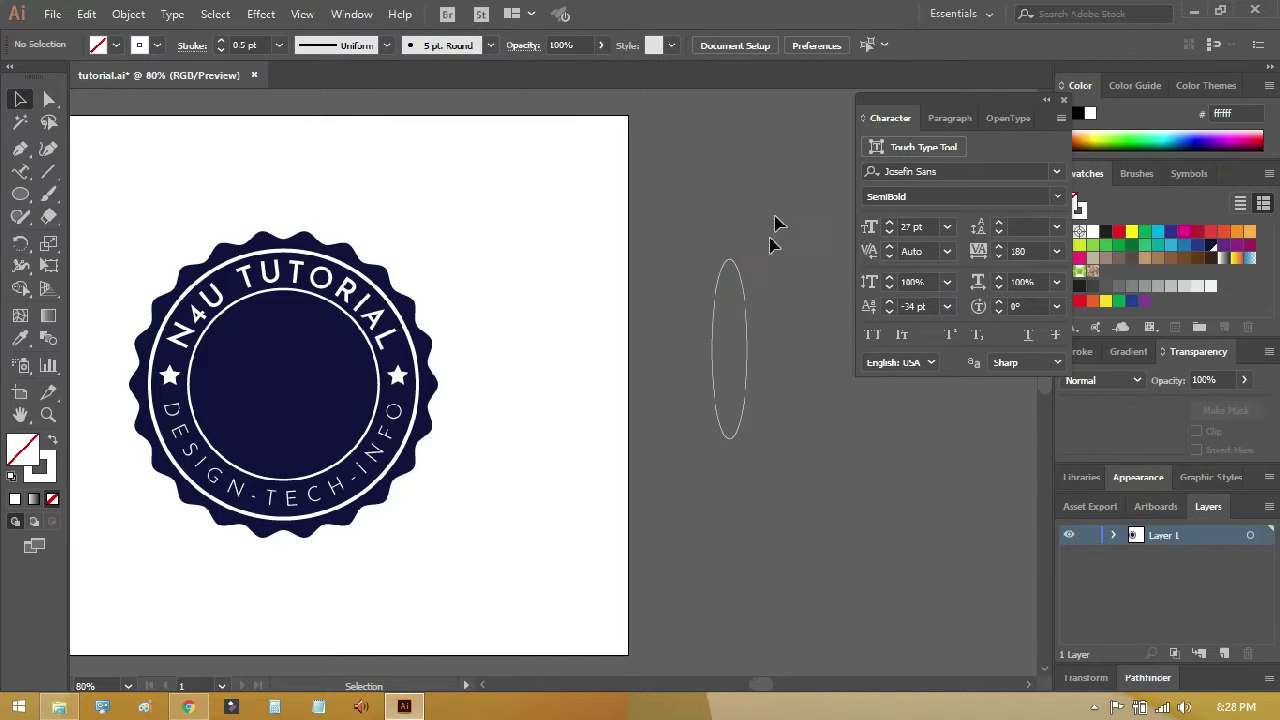
pyautogui.click(743, 285)
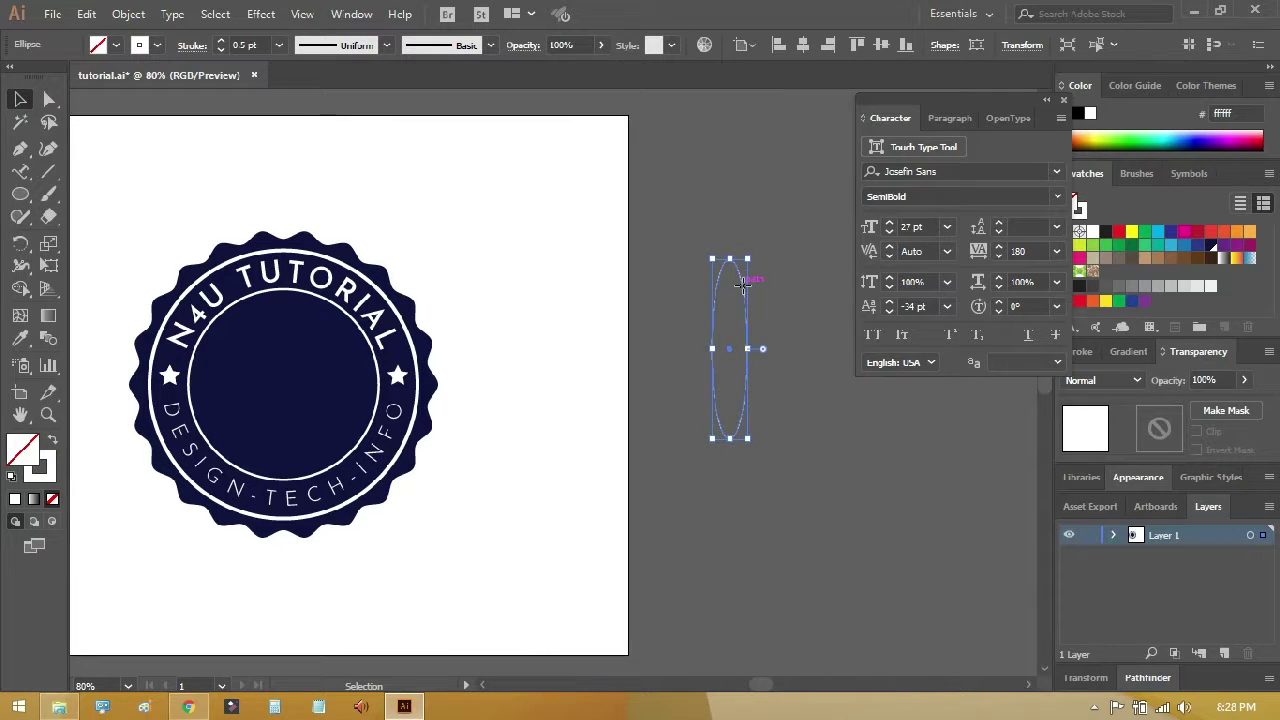
# Step: Rotate-copy the thin ellipse by 6° and repeat with Ctrl+D to complete the circular rosette
pyautogui.rightClick(744, 287)
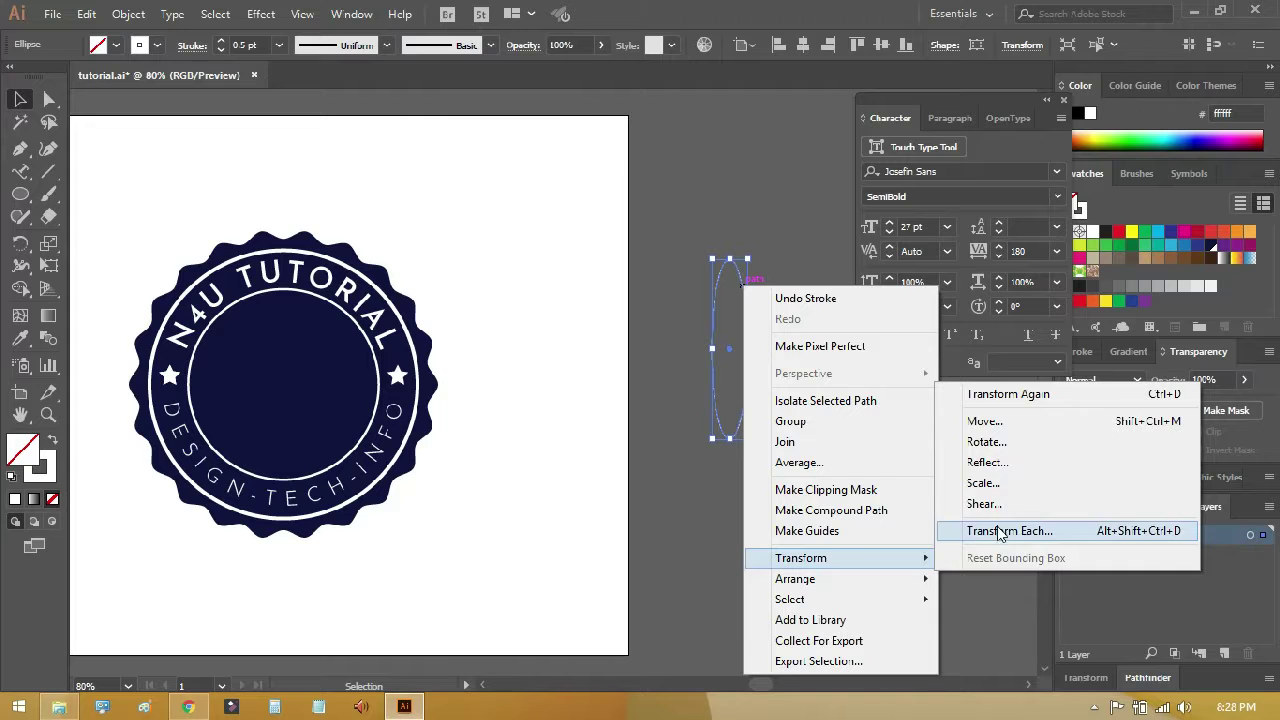
pyautogui.click(1013, 452)
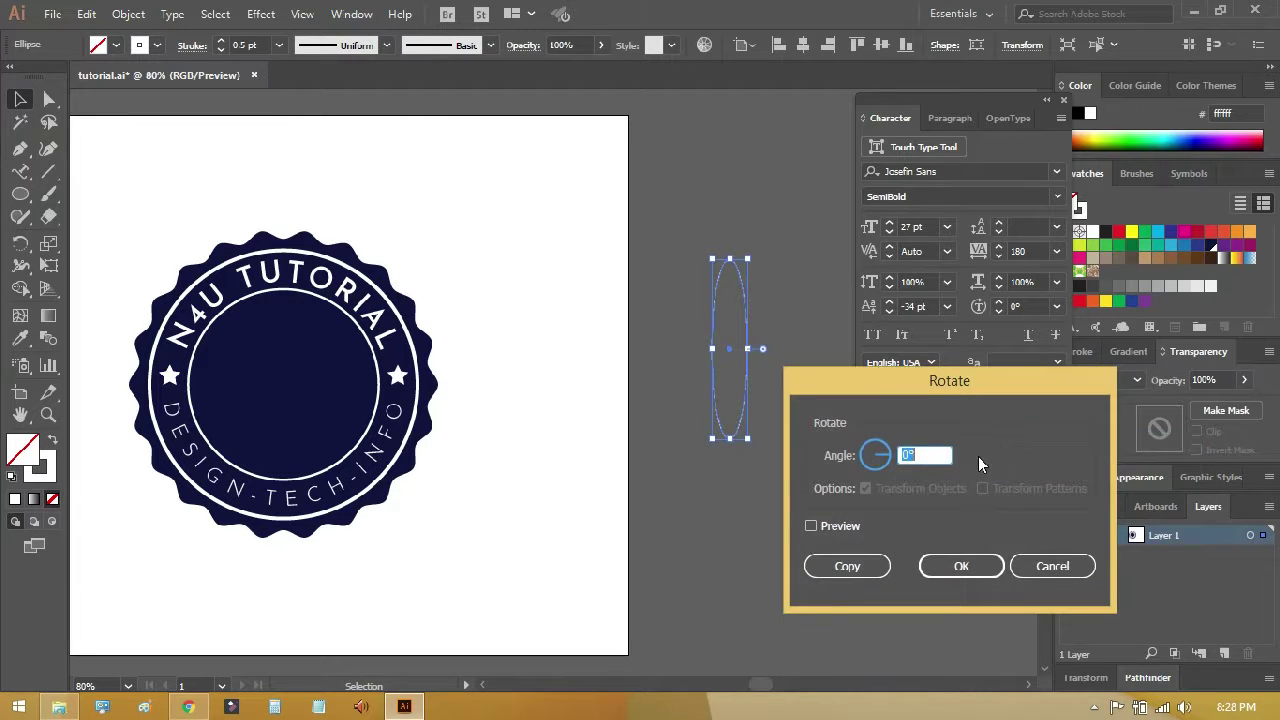
pyautogui.write('6')
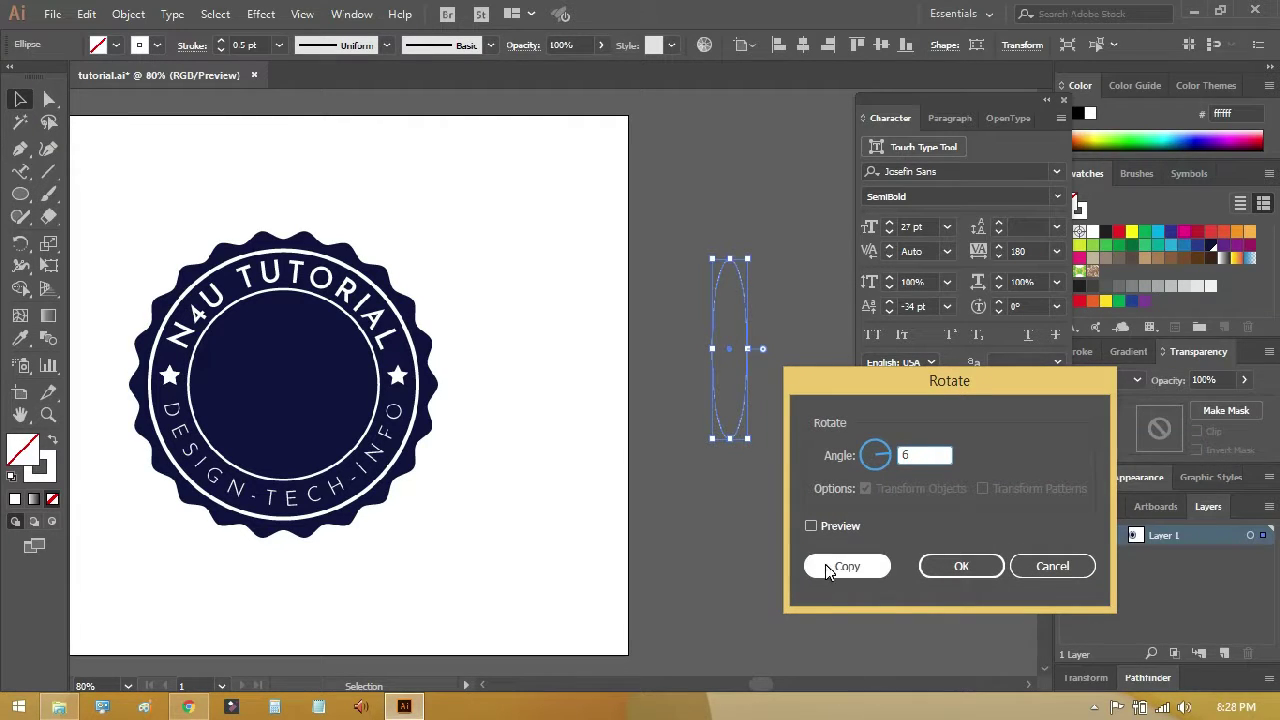
pyautogui.click(811, 526)
pyautogui.click(847, 566)
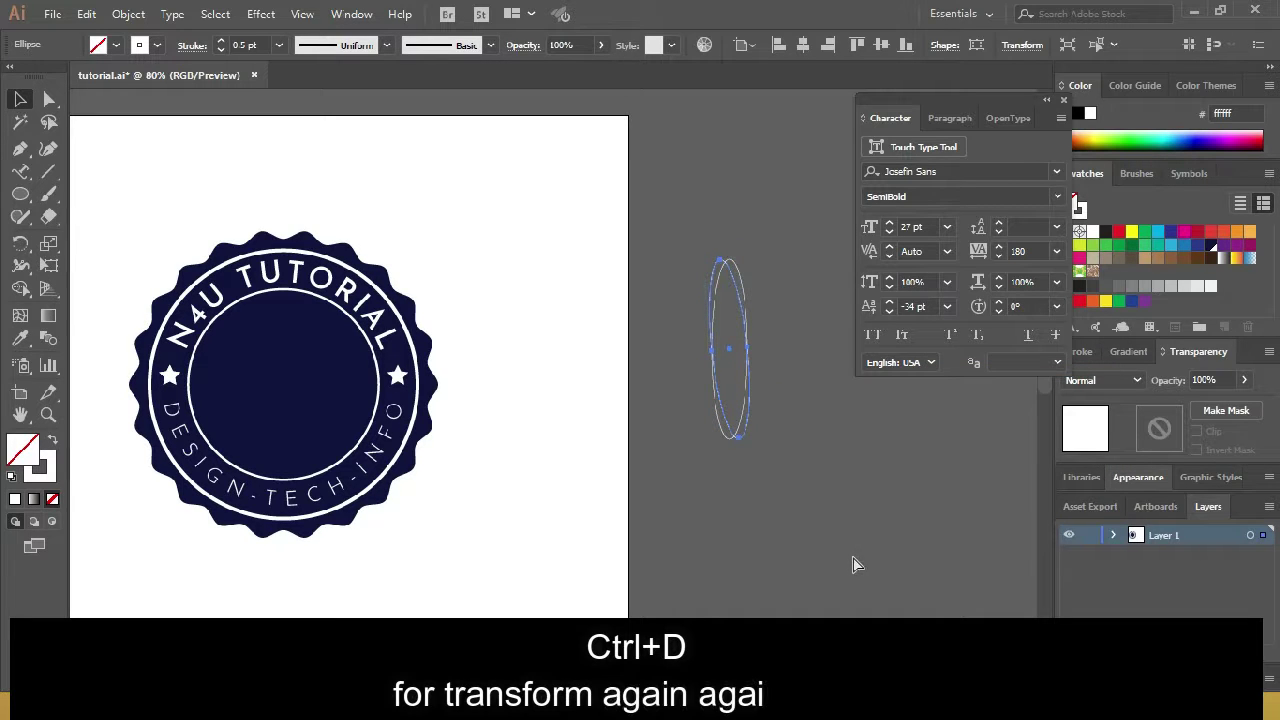
pyautogui.hotkey('ctrl', 'd')
pyautogui.hotkey('ctrl', 'd')
pyautogui.hotkey('ctrl', 'd')
pyautogui.hotkey('ctrl', 'd')
pyautogui.hotkey('ctrl', 'd')
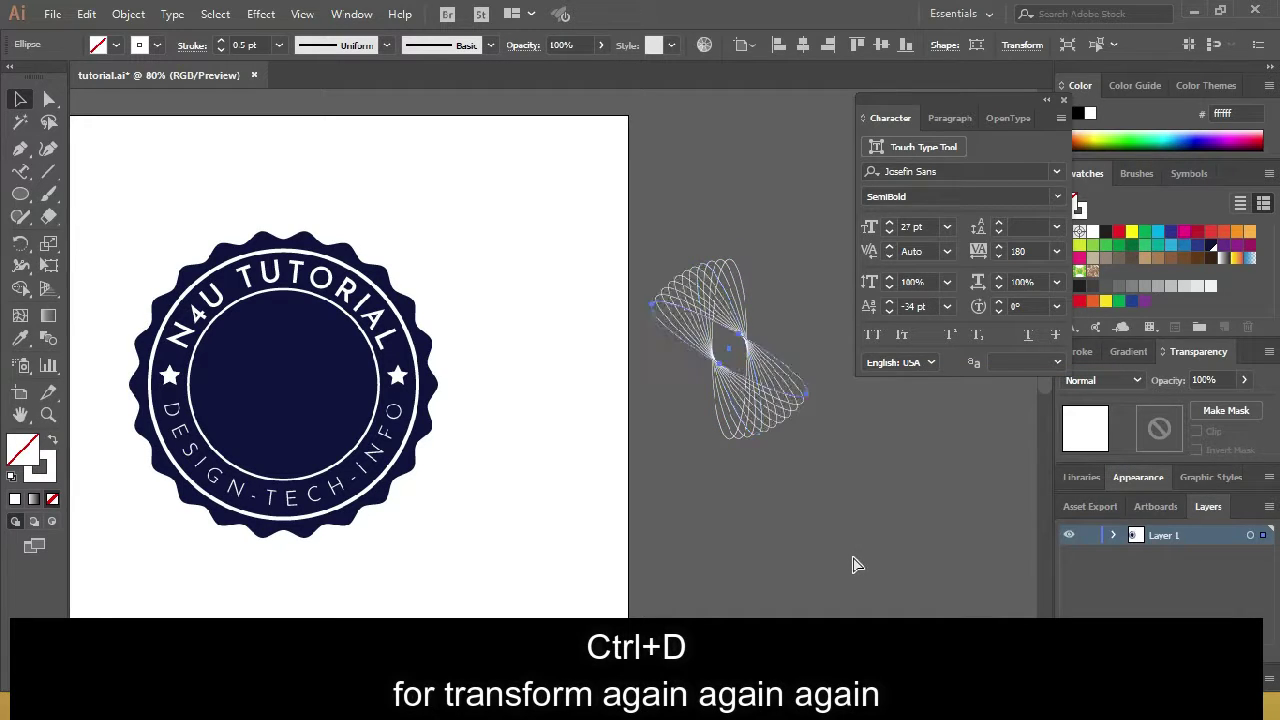
pyautogui.hotkey('ctrl', 'd')
pyautogui.hotkey('ctrl', 'd')
pyautogui.hotkey('ctrl', 'd')
pyautogui.hotkey('ctrl', 'd')
pyautogui.hotkey('ctrl', 'd')
pyautogui.hotkey('ctrl', 'd')
pyautogui.hotkey('ctrl', 'd')
pyautogui.hotkey('ctrl', 'd')
pyautogui.hotkey('ctrl', 'd')
pyautogui.hotkey('ctrl', 'd')
pyautogui.hotkey('ctrl', 'd')
pyautogui.hotkey('ctrl', 'd')
pyautogui.hotkey('ctrl', 'd')
pyautogui.hotkey('ctrl', 'd')
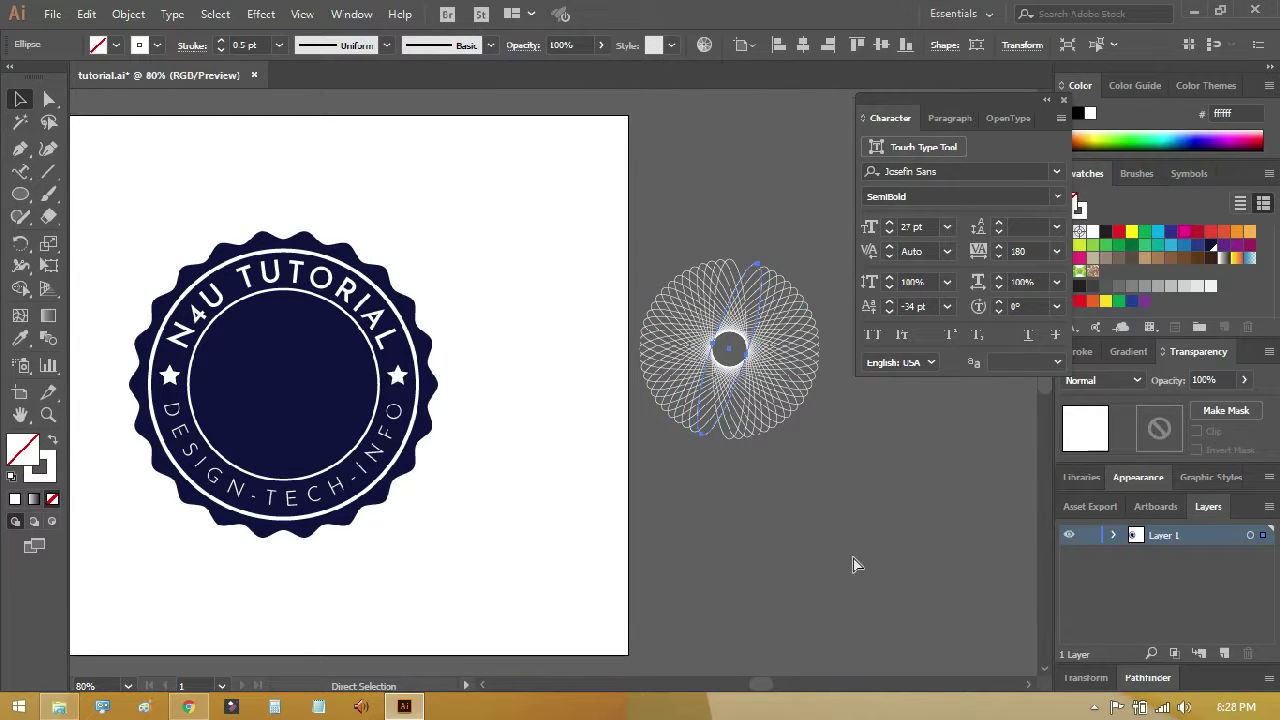
pyautogui.press('v')
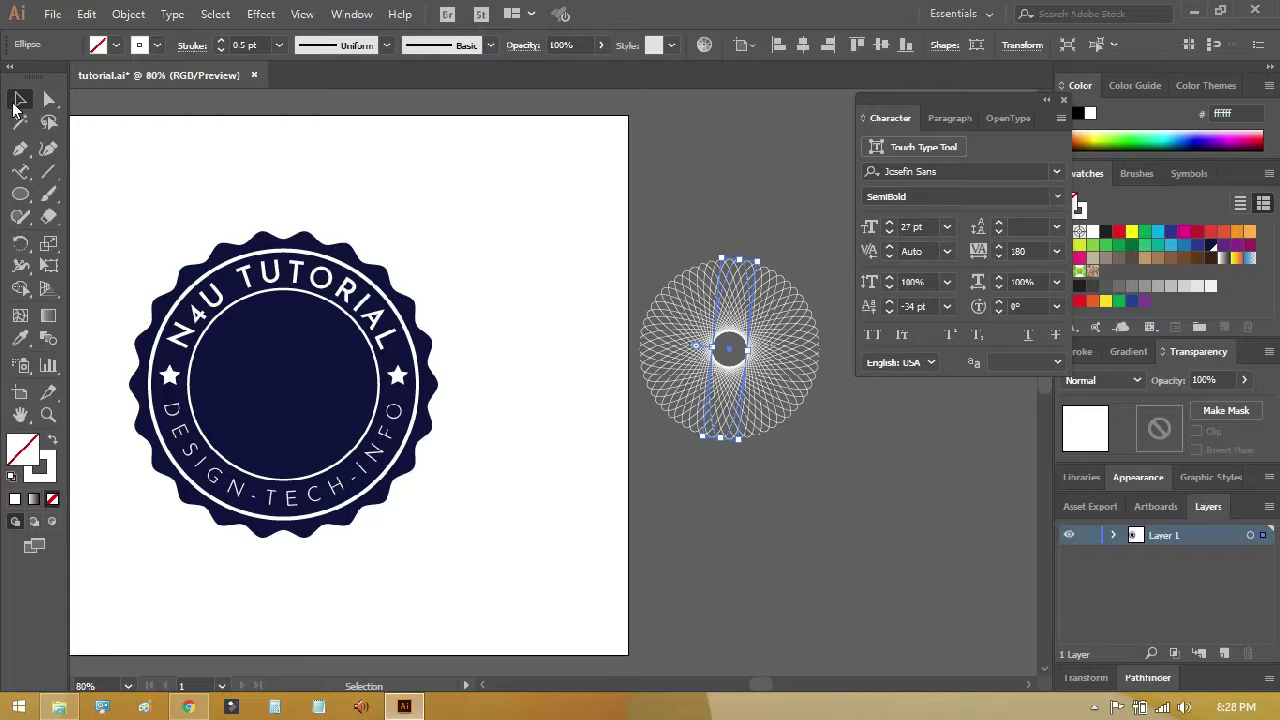
# Step: Group all the rosette ellipses and align the group horizontally and vertically centred in the badge
pyautogui.click(694, 169)
pyautogui.click(647, 261)
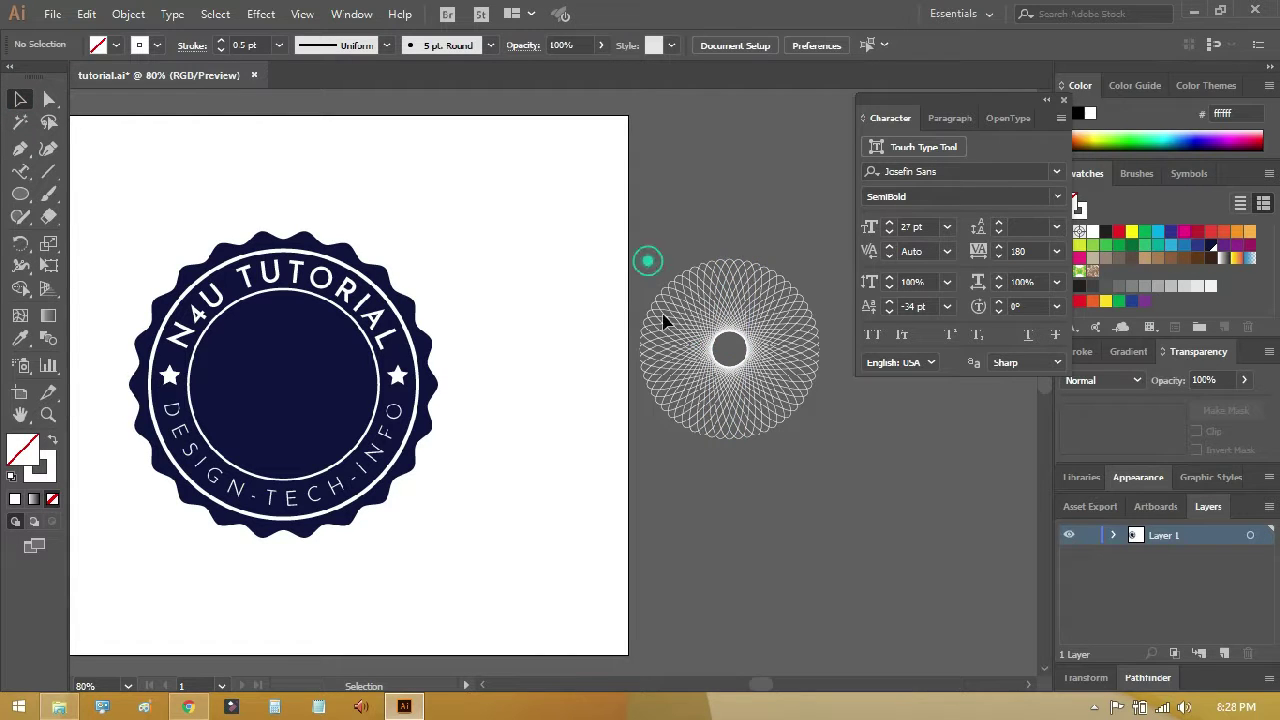
pyautogui.moveTo(662, 320); pyautogui.dragTo(838, 461)
pyautogui.rightClick(769, 380)
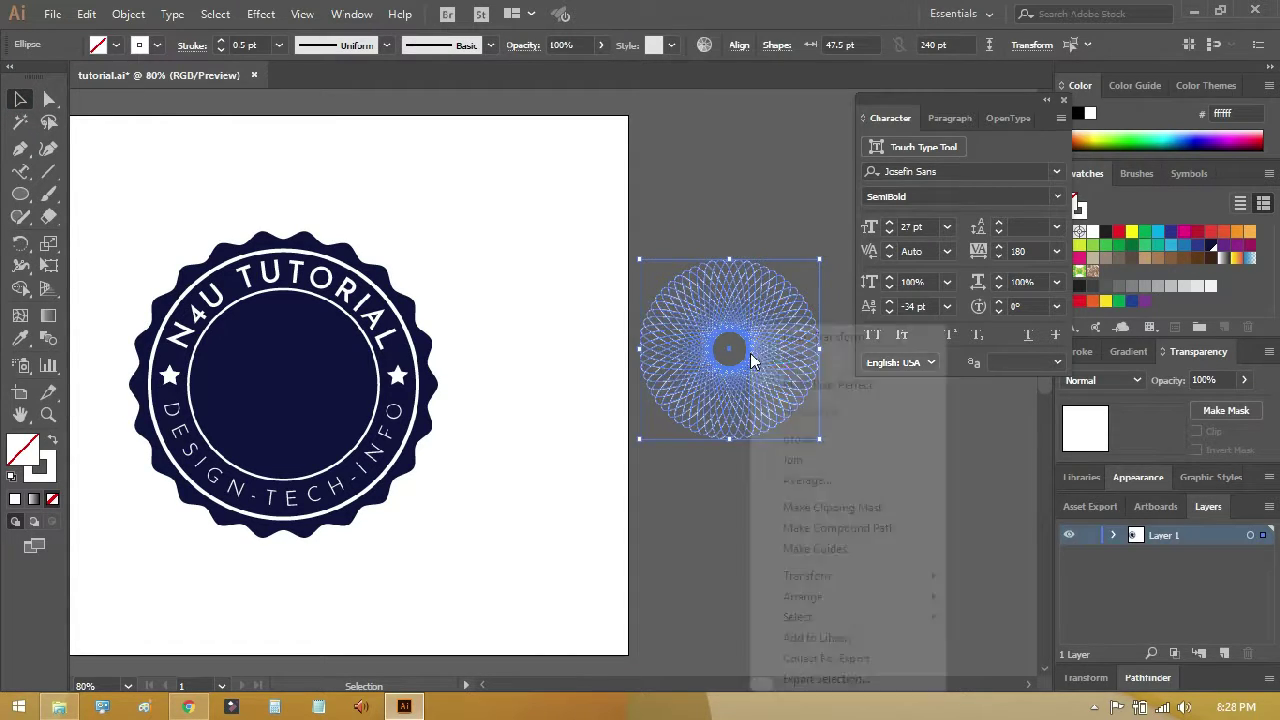
pyautogui.click(798, 438)
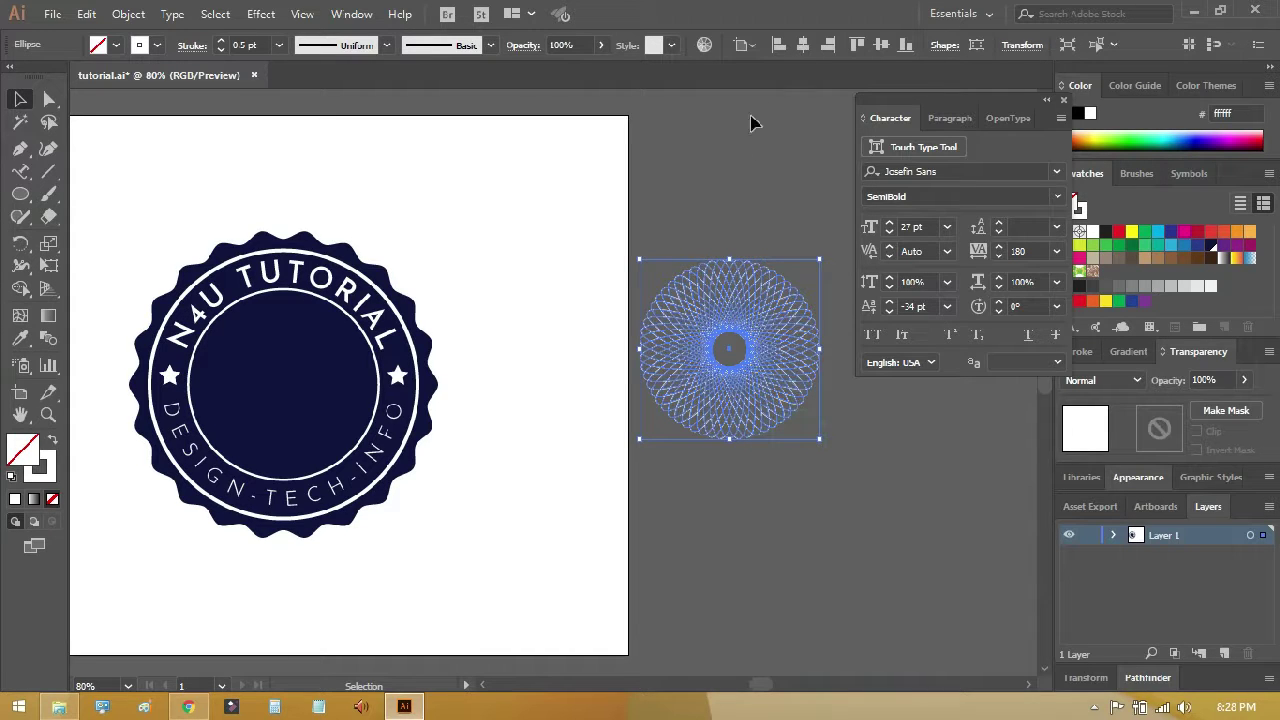
pyautogui.click(803, 45)
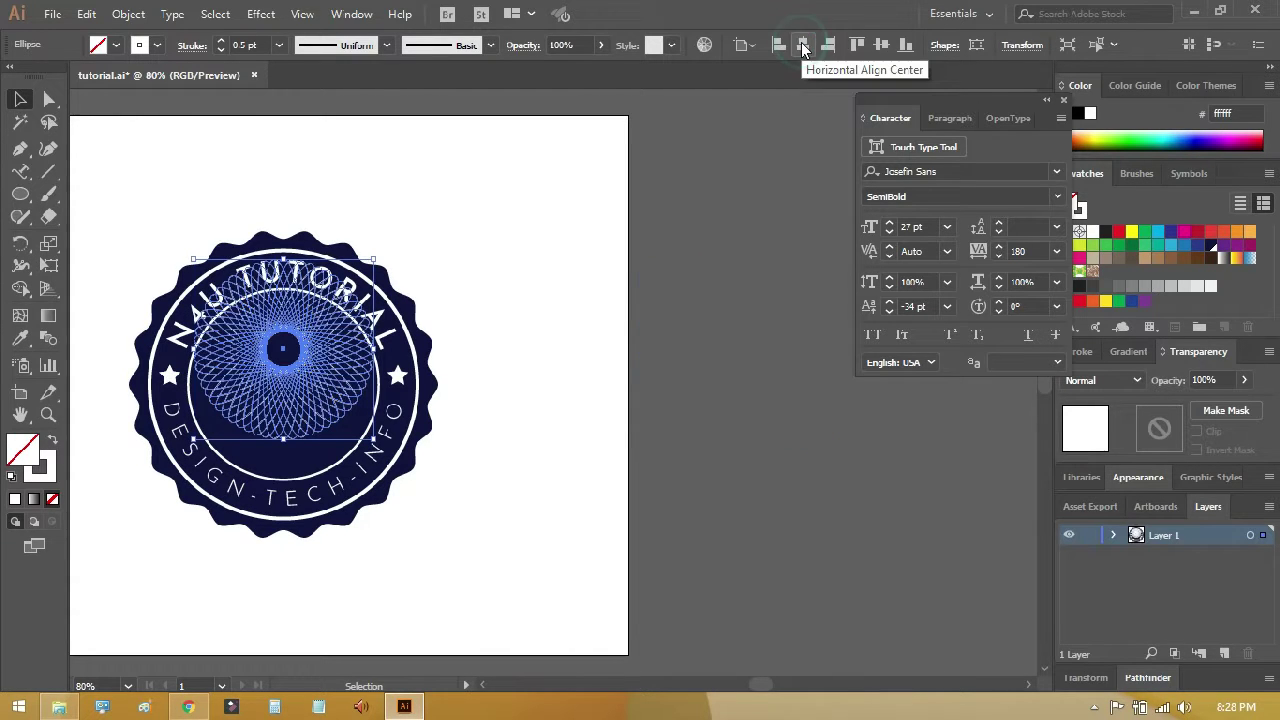
pyautogui.click(881, 45)
pyautogui.click(594, 253)
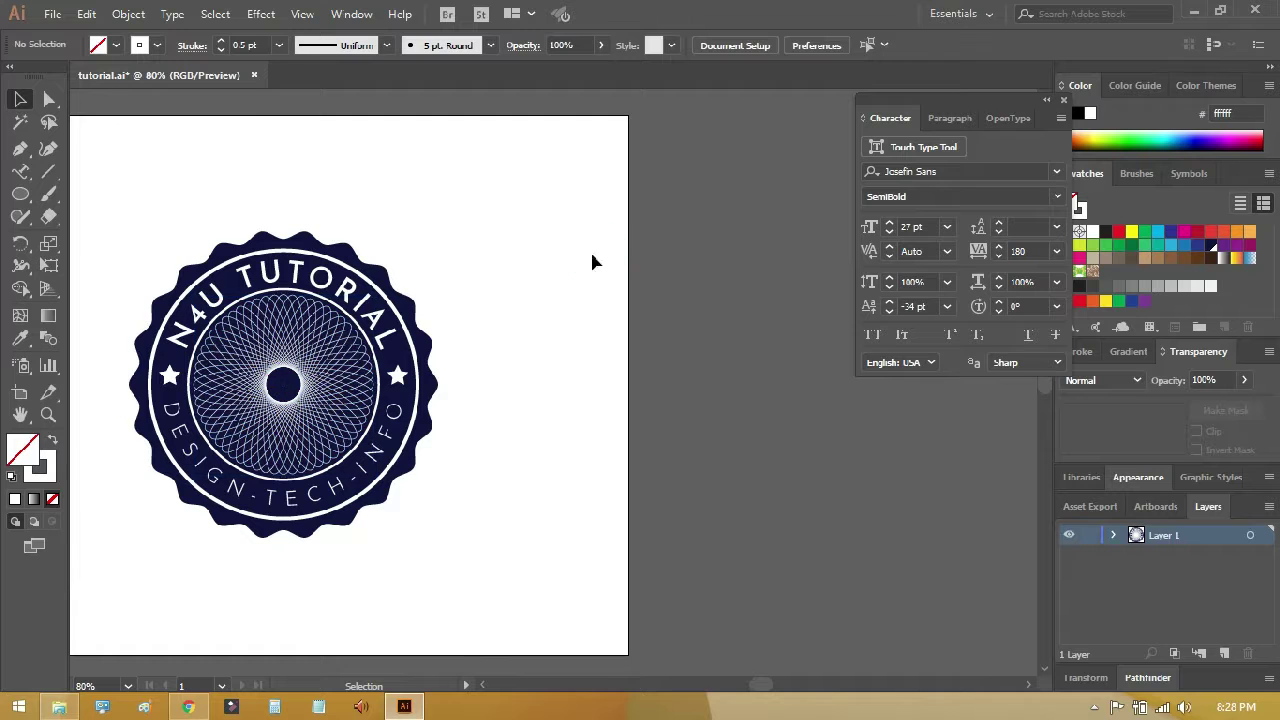
pyautogui.moveTo(519, 343); pyautogui.dragTo(643, 346)
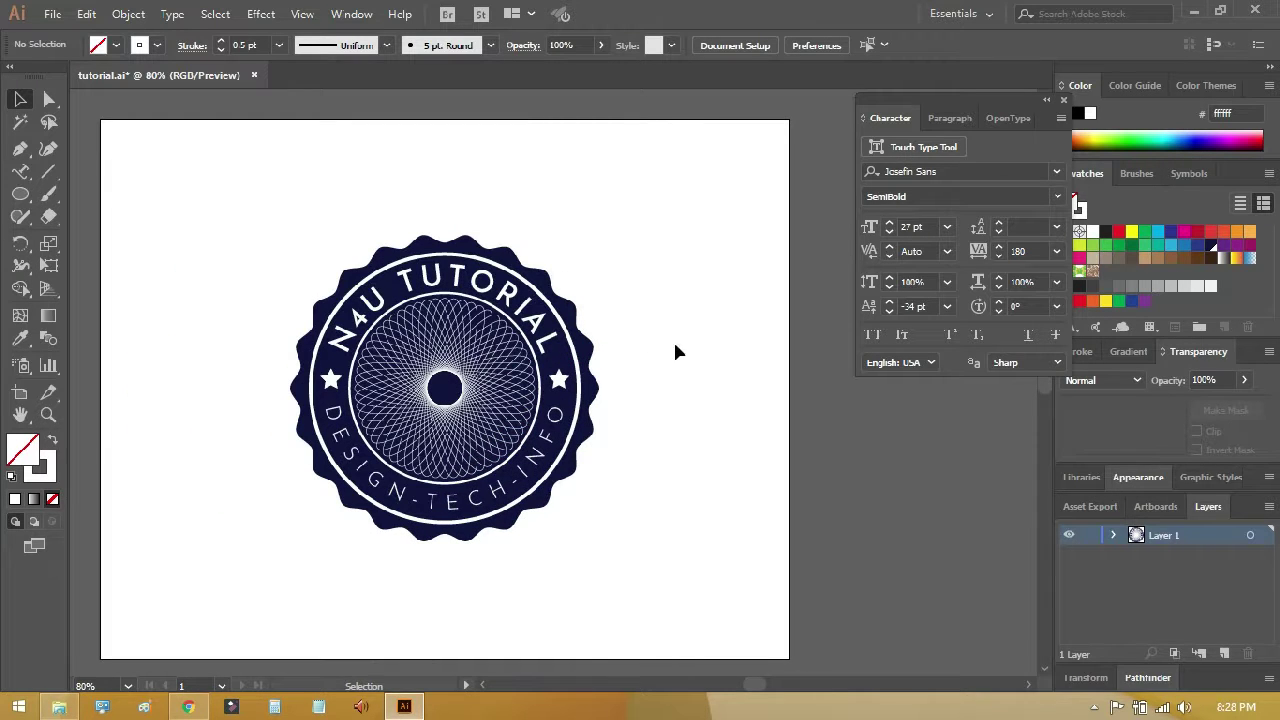
# Step: Draw a centred circle covering the middle of the spirograph pattern
pyautogui.press('z')
pyautogui.click(441, 389)
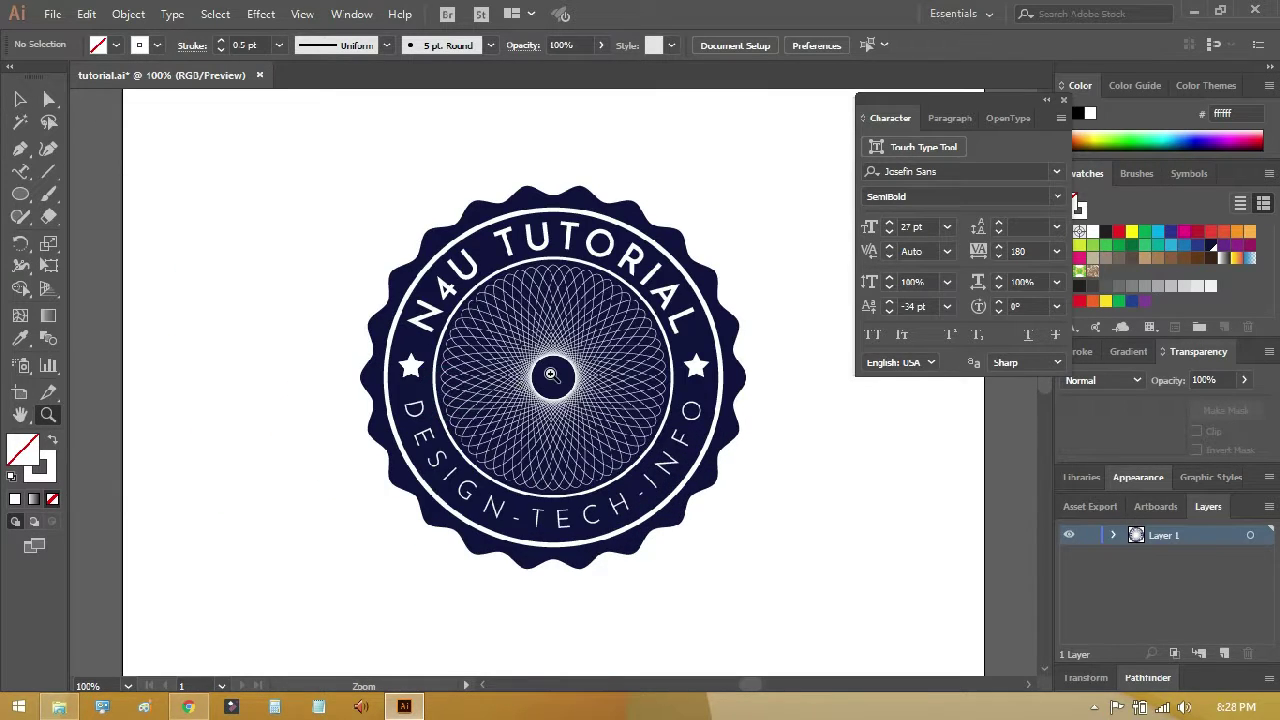
pyautogui.click(552, 375)
pyautogui.press('v')
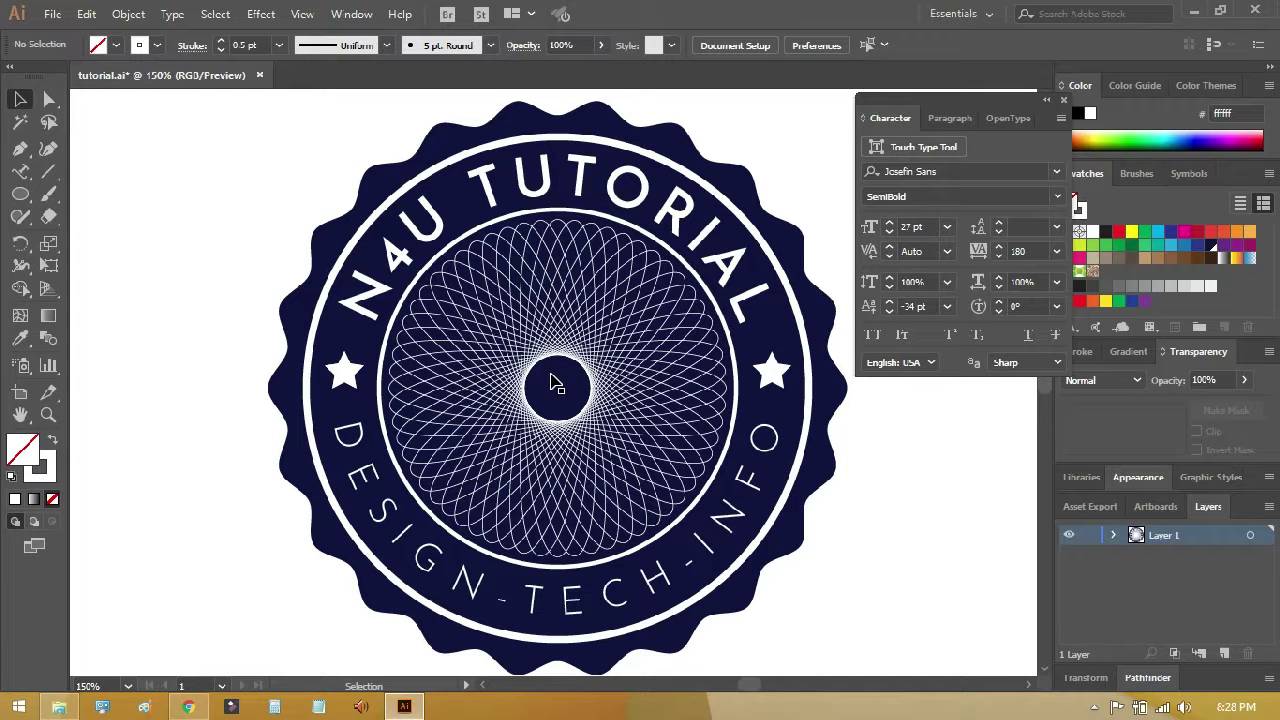
pyautogui.moveTo(210, 252); pyautogui.dragTo(482, 225)
pyautogui.click(21, 200)
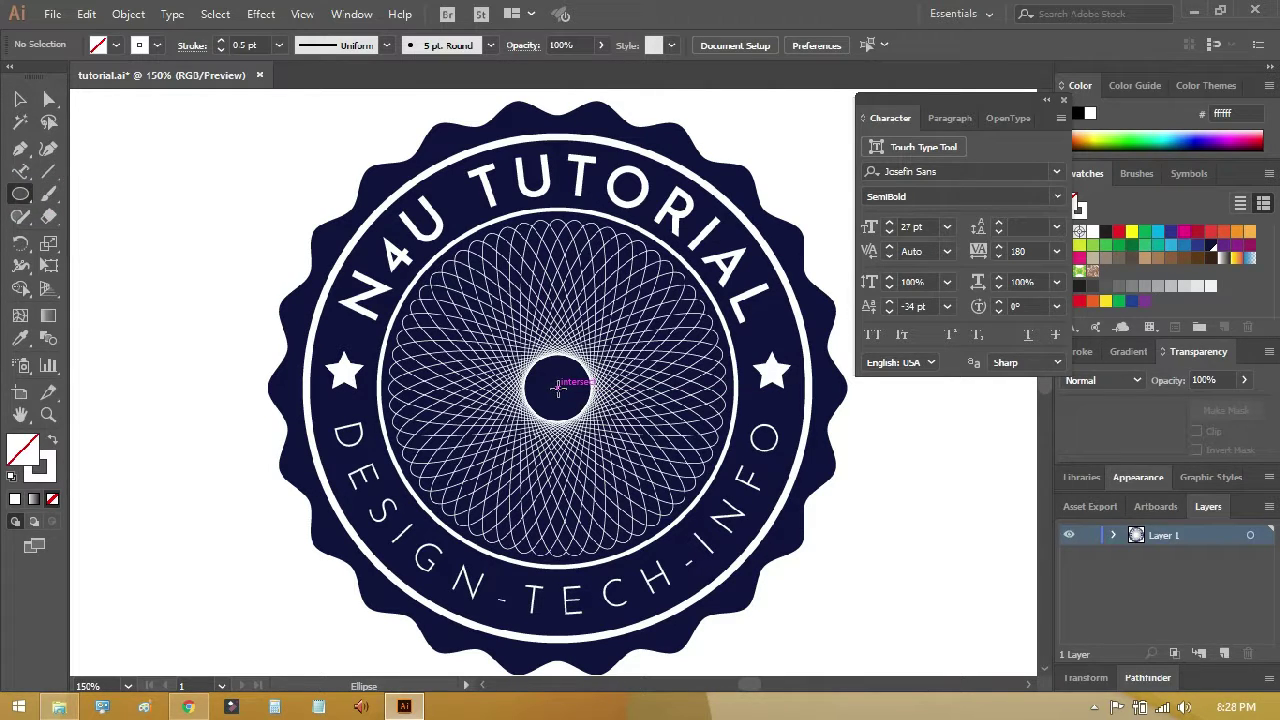
pyautogui.moveTo(558, 388); pyautogui.dragTo(580, 368)
pyautogui.moveTo(679, 320)
pyautogui.mouseDown()
pyautogui.moveTo(696, 309)
pyautogui.moveTo(690, 320)
pyautogui.mouseUp()
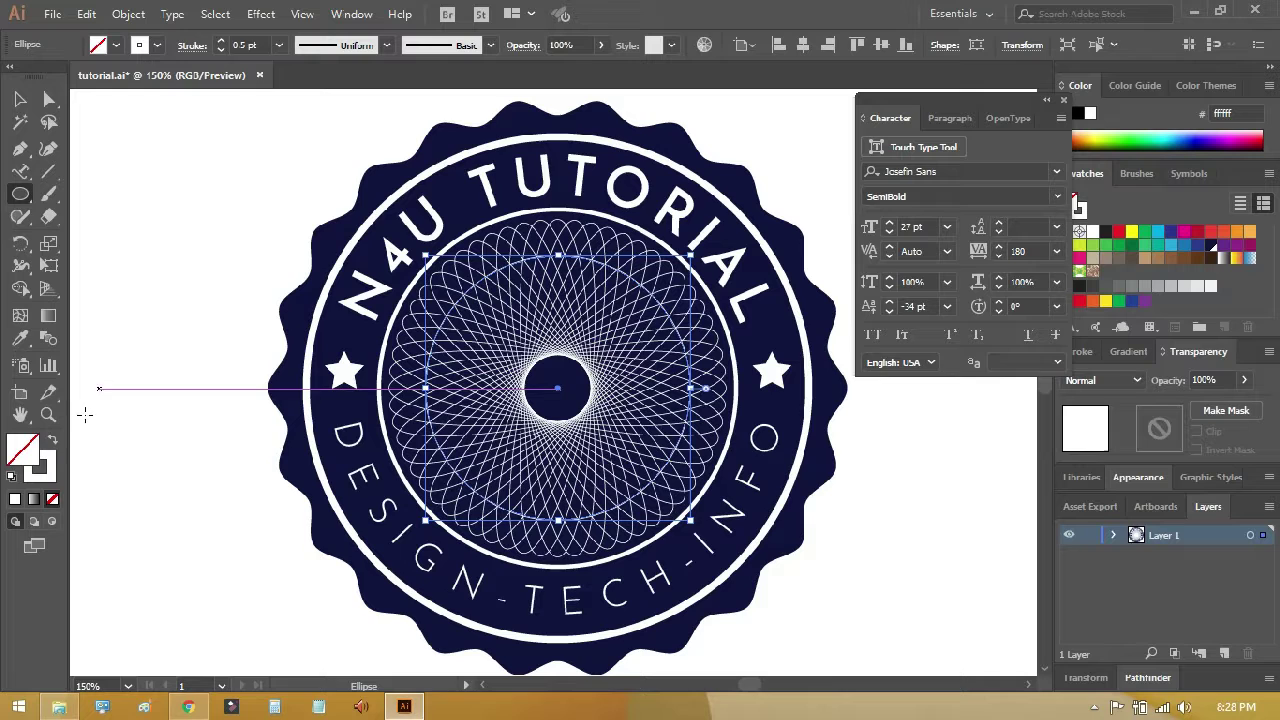
# Step: Give the circle a dark navy fill and a 3 pt white outline
pyautogui.click(42, 466)
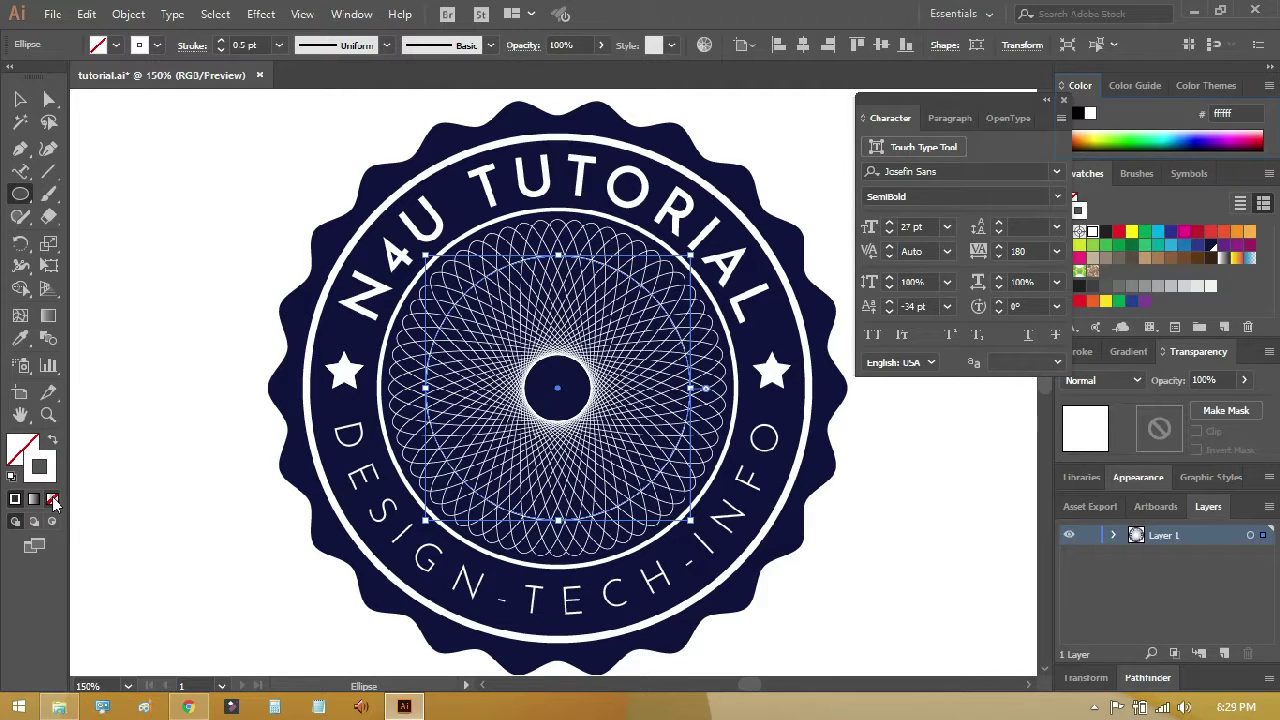
pyautogui.click(53, 500)
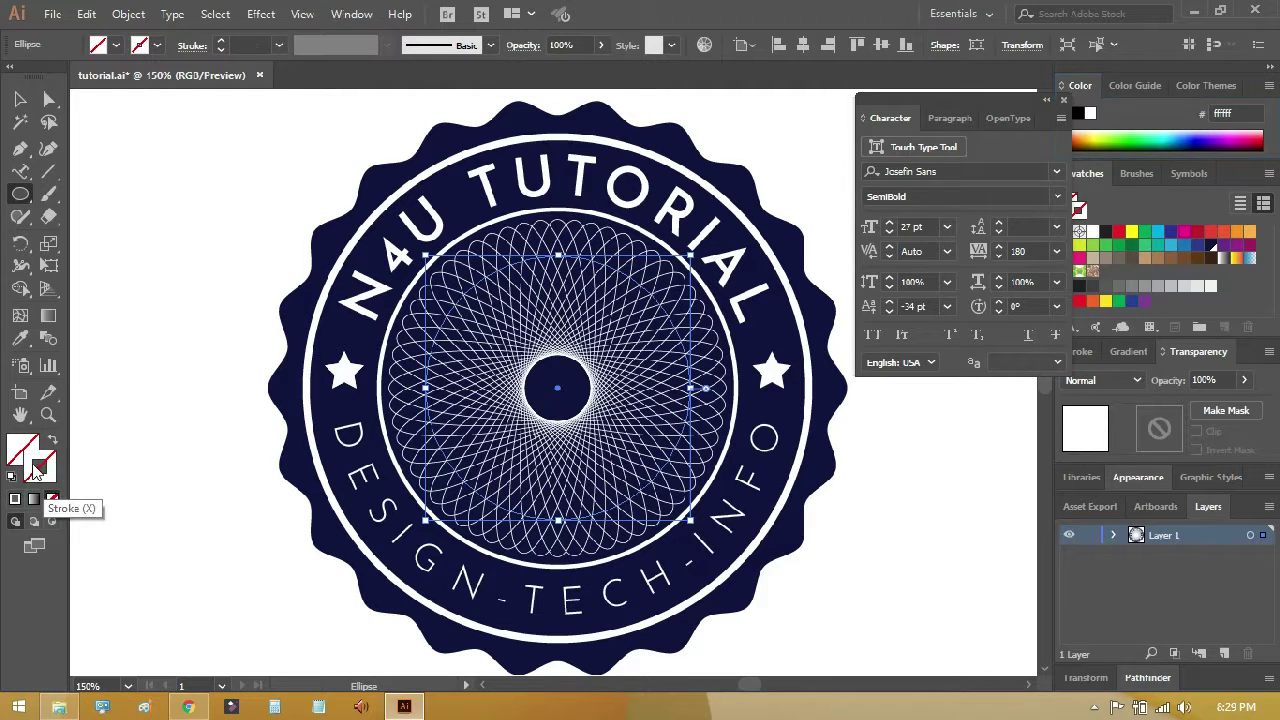
pyautogui.click(116, 45)
pyautogui.click(170, 92)
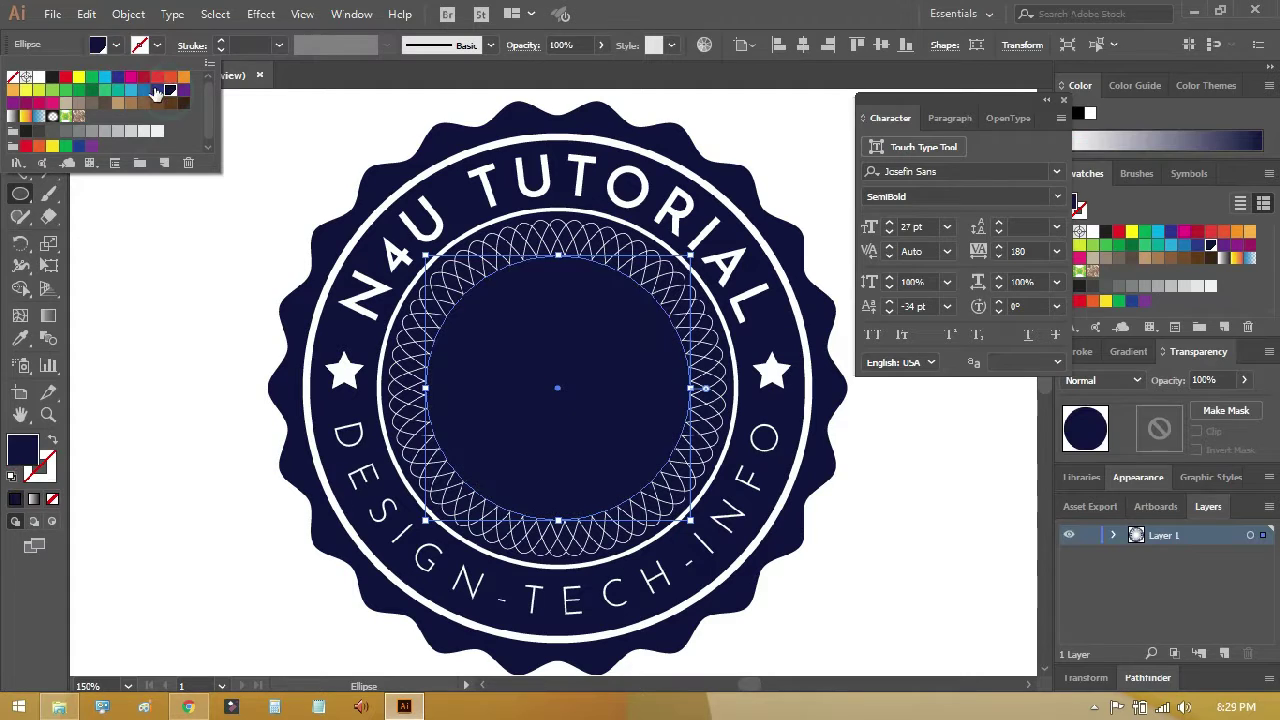
pyautogui.click(157, 45)
pyautogui.click(39, 77)
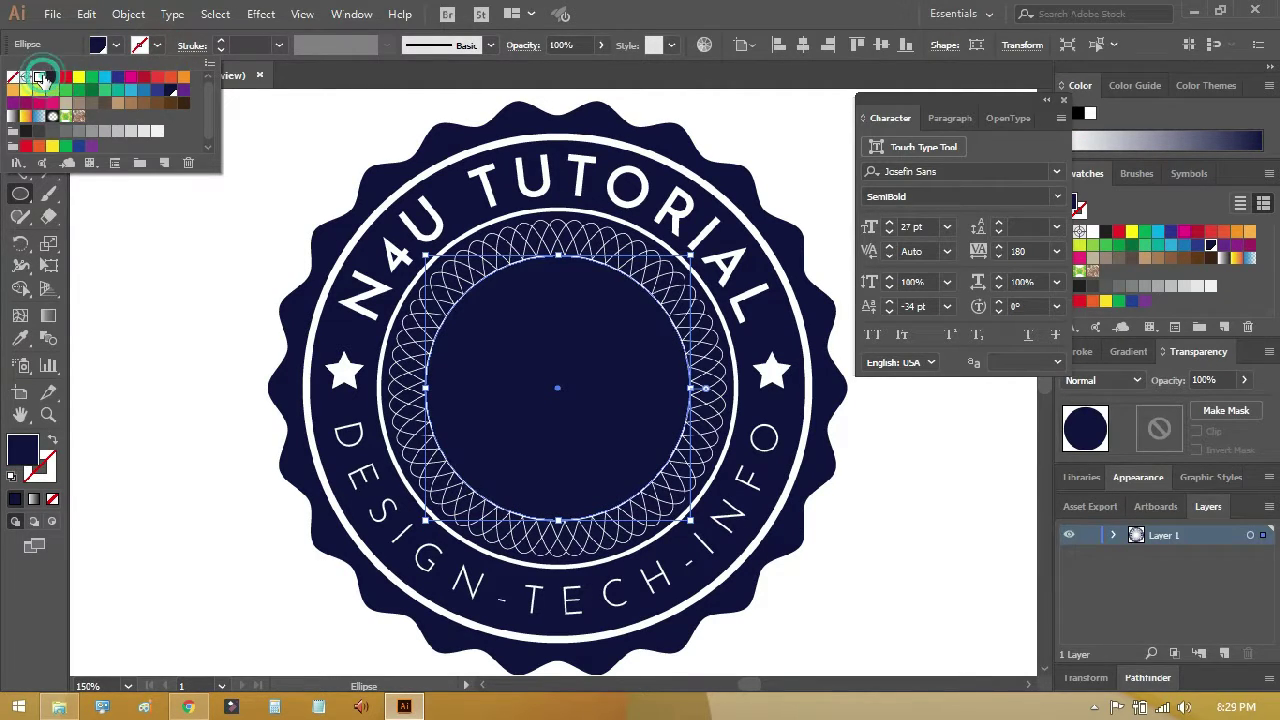
pyautogui.click(256, 44)
pyautogui.click(250, 45)
pyautogui.write('3')
pyautogui.press('Return')
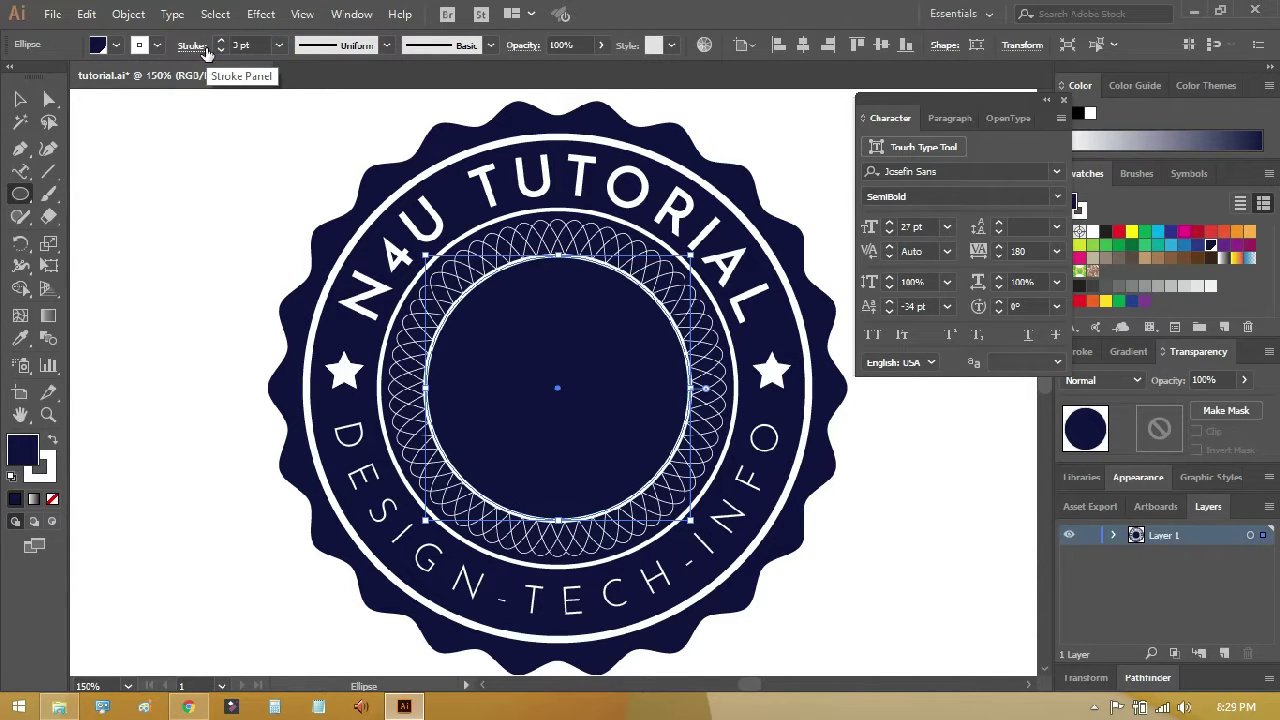
pyautogui.click(20, 99)
pyautogui.click(179, 138)
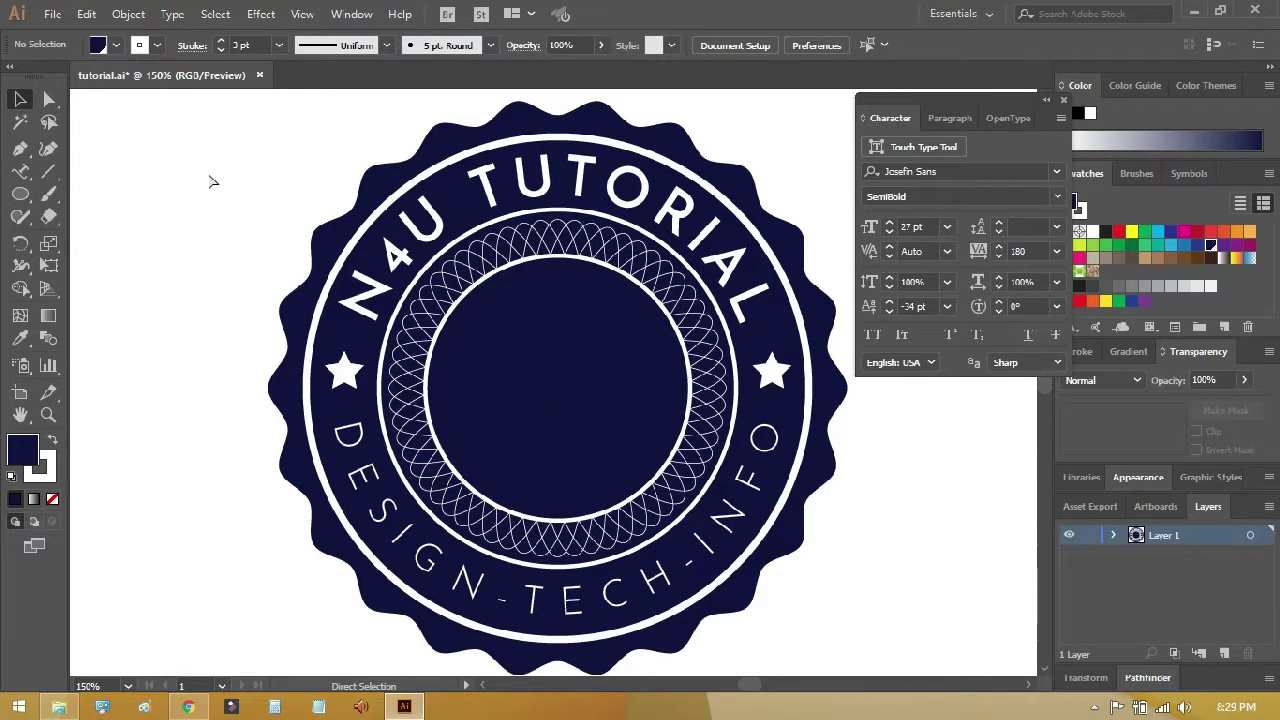
# Step: Show the rulers and place a vertical guide on the pasteboard right of the artboard
pyautogui.hotkey('ctrl', '0')
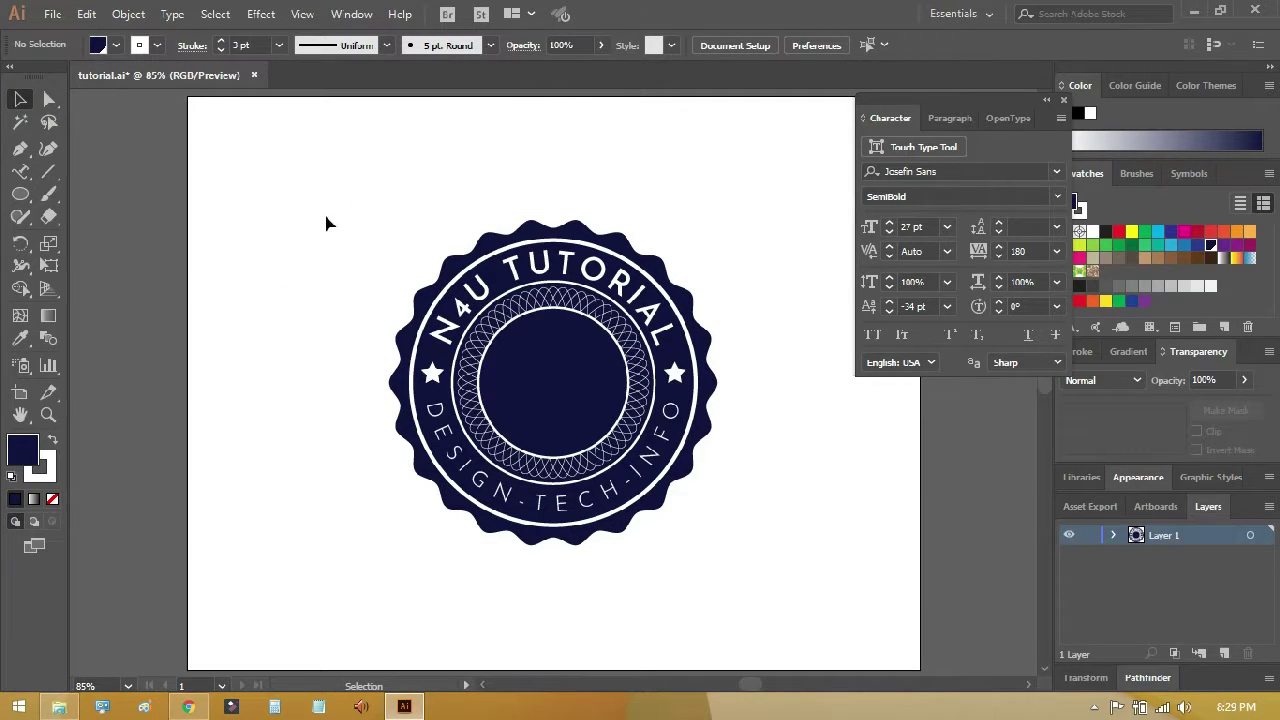
pyautogui.moveTo(749, 260)
pyautogui.mouseDown()
pyautogui.moveTo(491, 237)
pyautogui.moveTo(463, 249)
pyautogui.mouseUp()
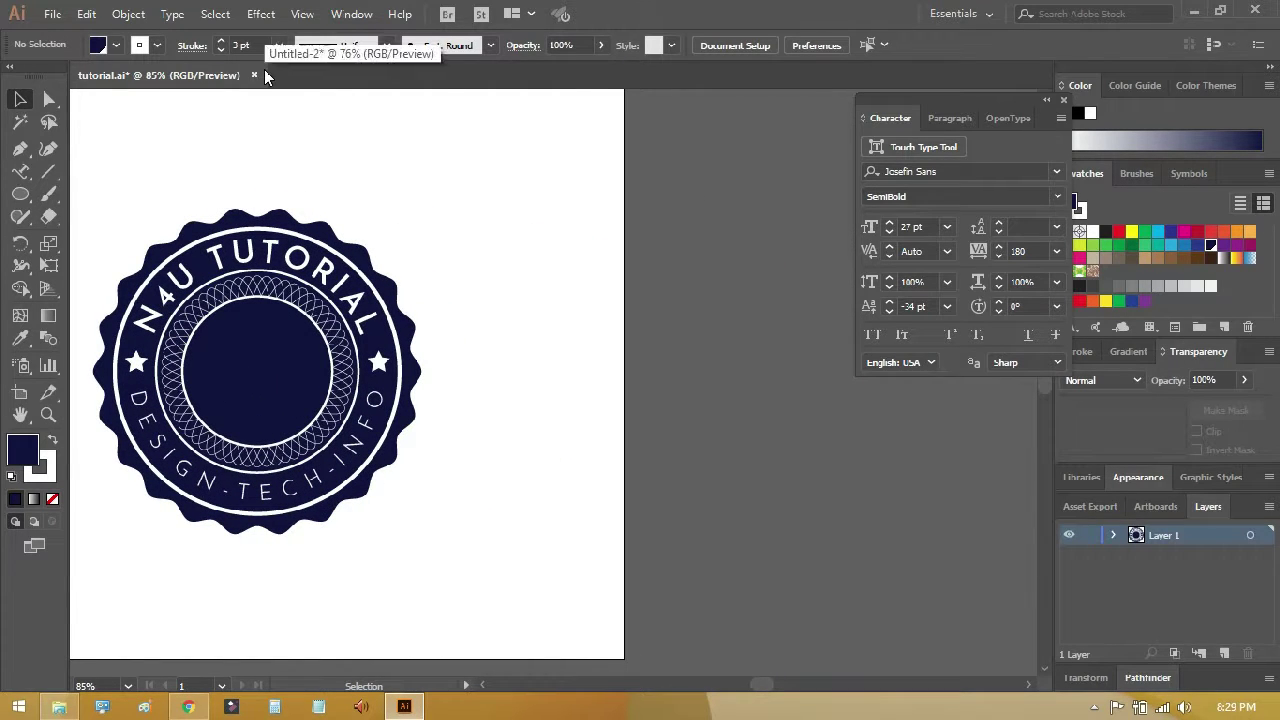
pyautogui.hotkey('ctrl', 'r')
pyautogui.moveTo(78, 245); pyautogui.dragTo(893, 316)
pyautogui.moveTo(745, 316); pyautogui.dragTo(743, 316)
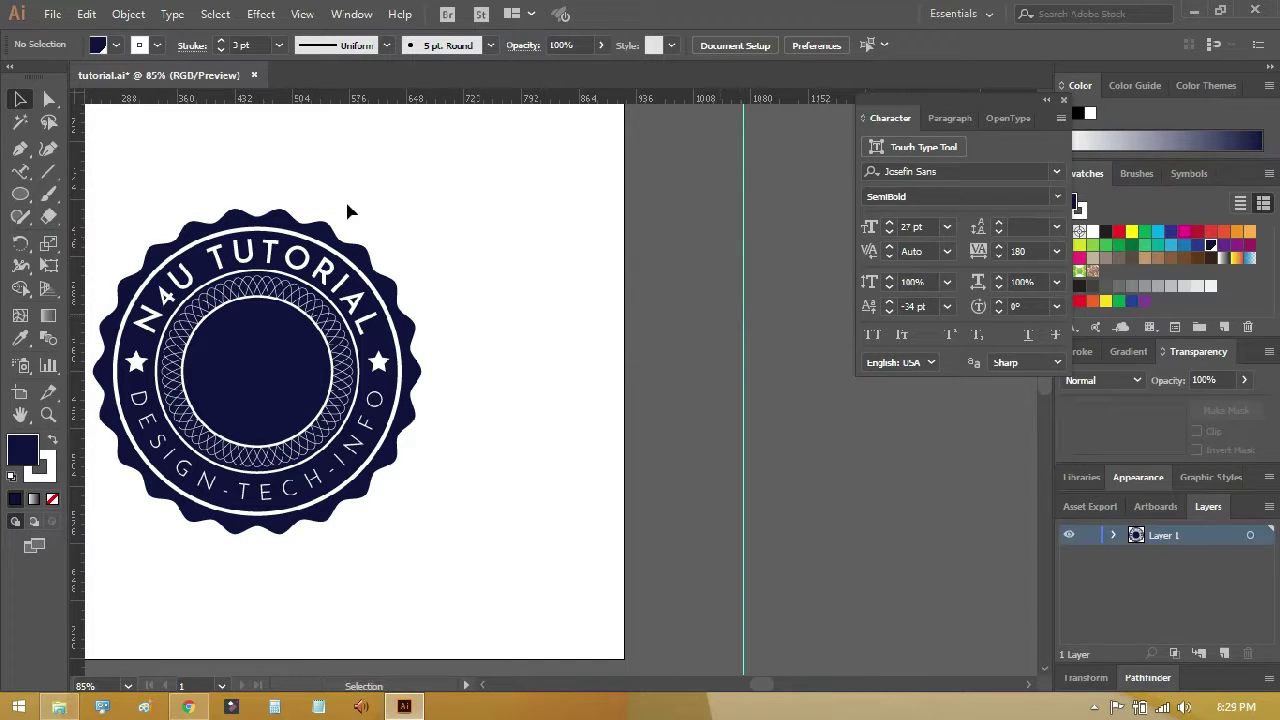
pyautogui.rightClick(644, 169)
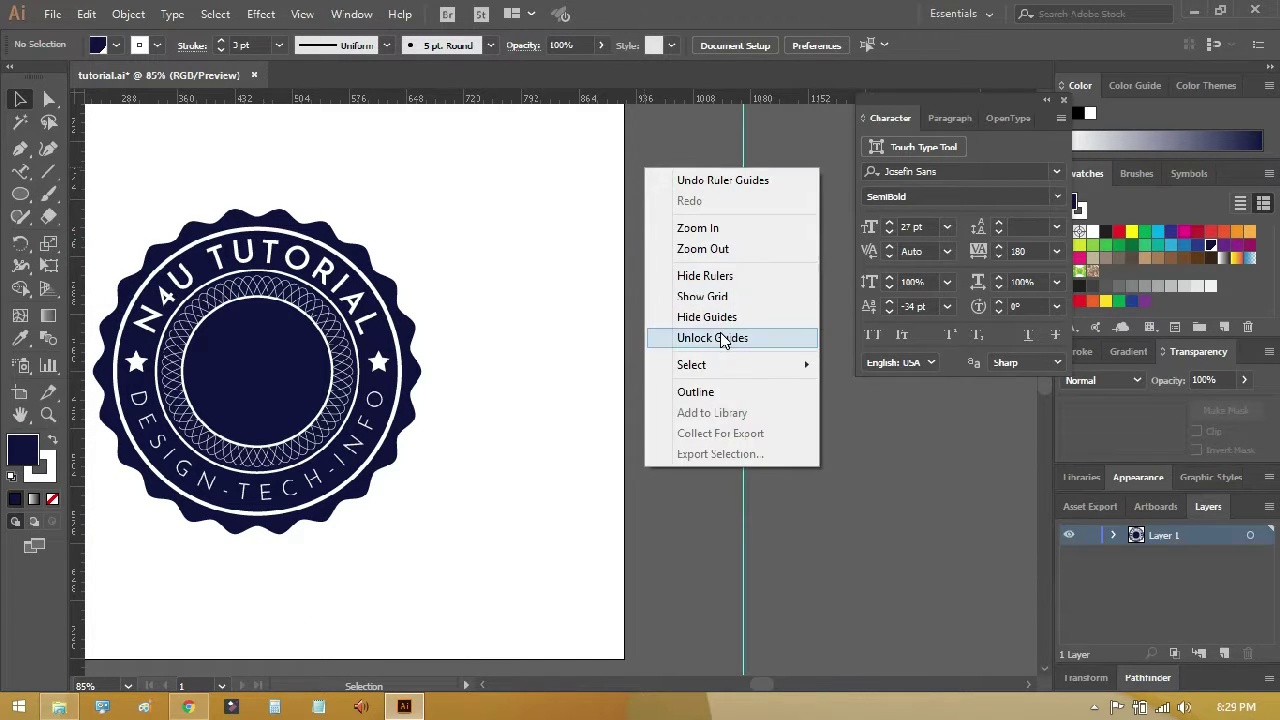
# Step: Pen-draw the navy left half of the nib, curving outward from the guide and closing back on it
pyautogui.click(741, 156)
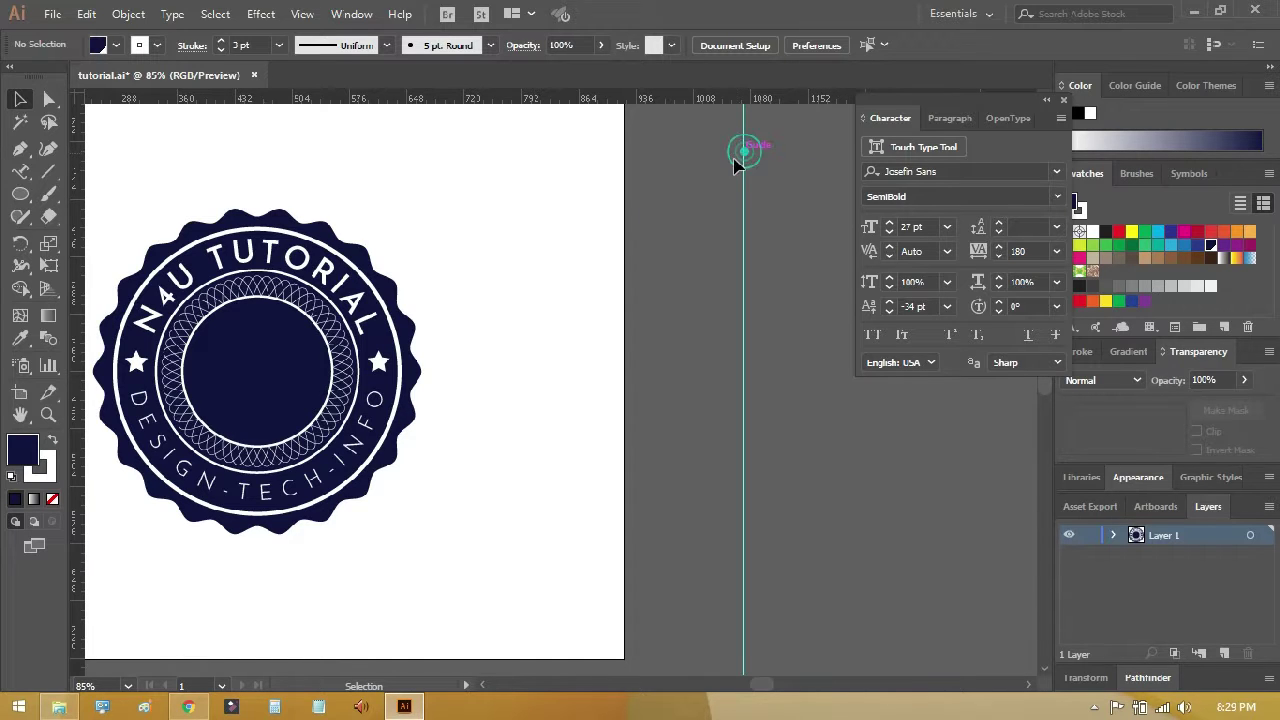
pyautogui.click(20, 148)
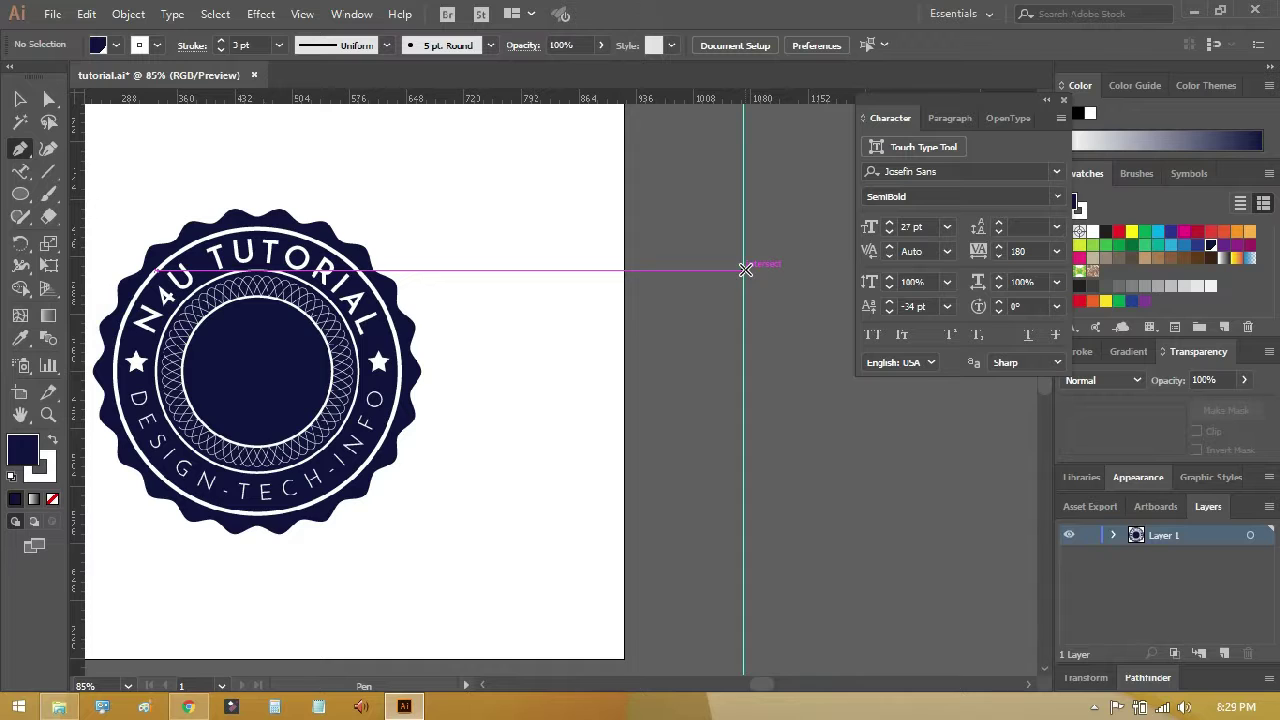
pyautogui.moveTo(743, 270); pyautogui.dragTo(726, 269)
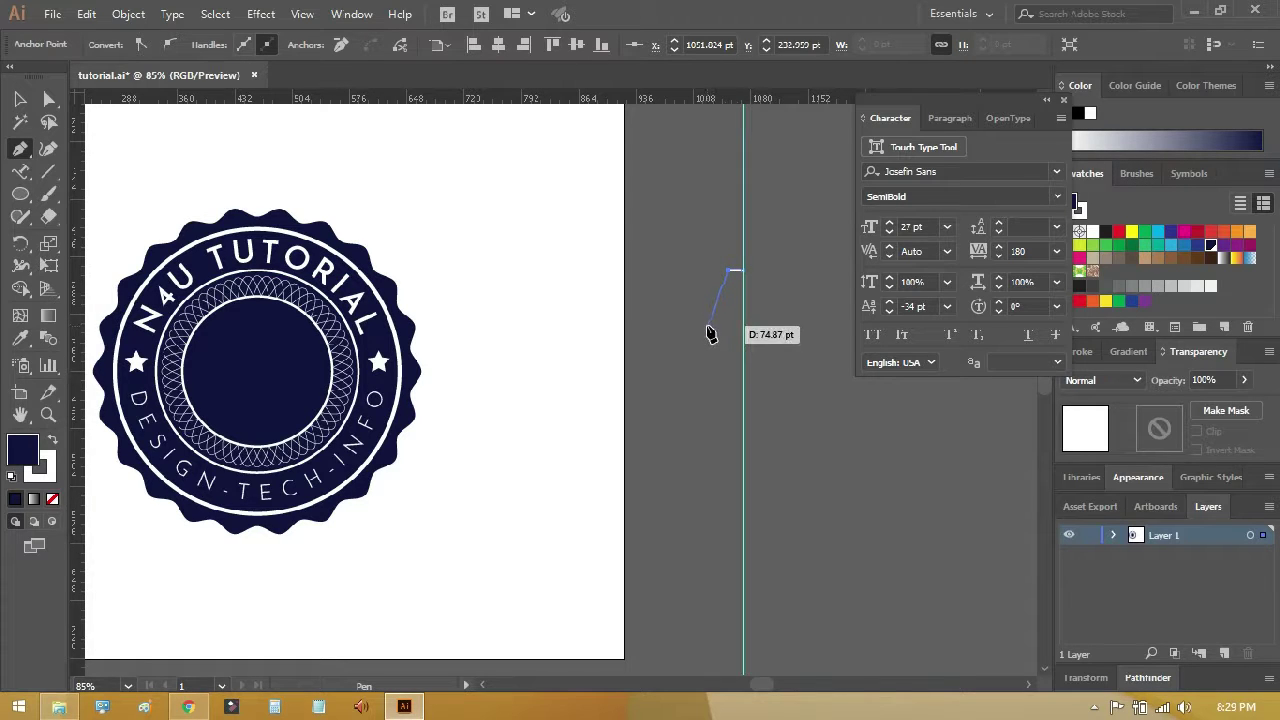
pyautogui.moveTo(715, 324)
pyautogui.mouseDown()
pyautogui.moveTo(695, 352)
pyautogui.moveTo(698, 342)
pyautogui.mouseUp()
pyautogui.click(716, 328)
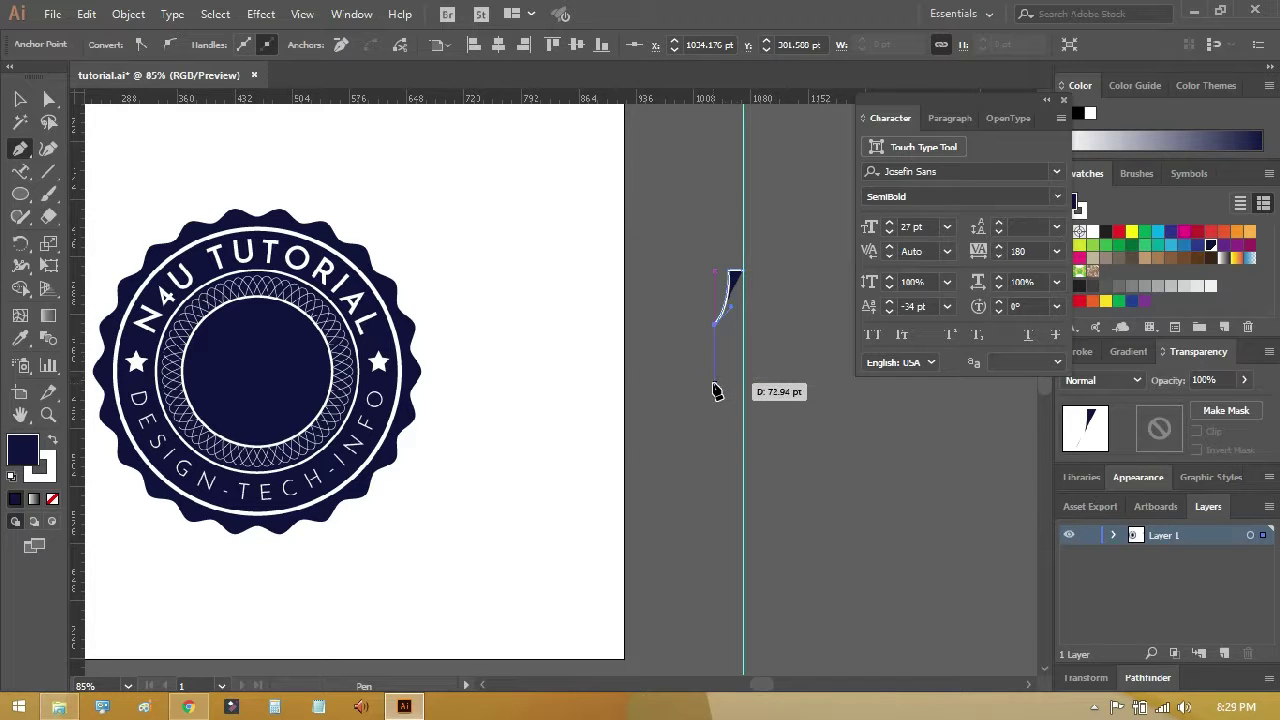
pyautogui.moveTo(720, 384); pyautogui.dragTo(717, 420)
pyautogui.click(720, 384)
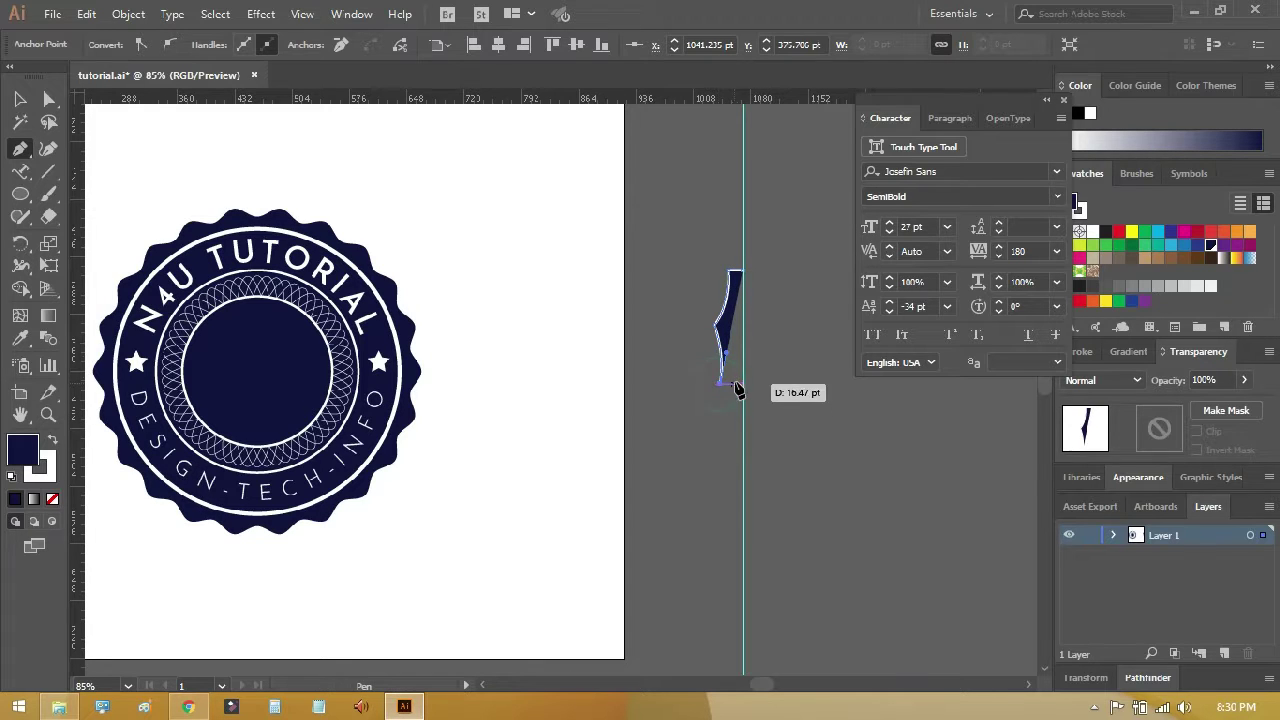
pyautogui.click(742, 384)
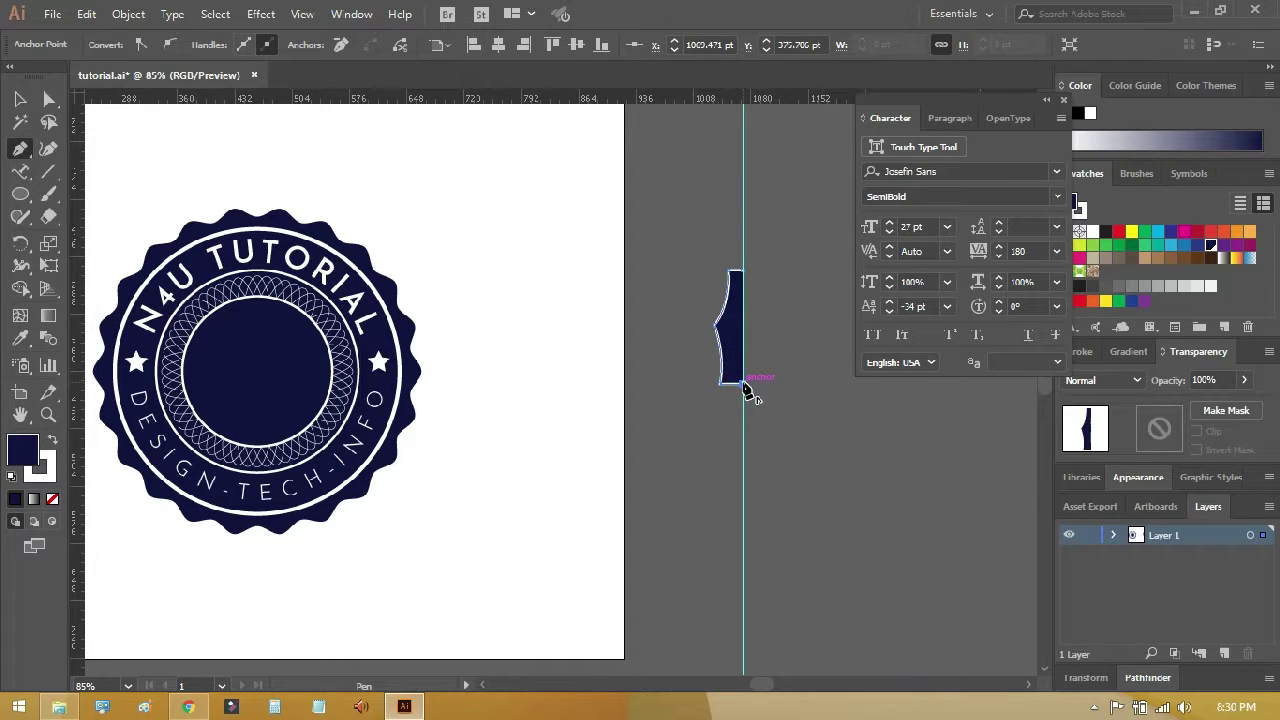
# Step: Swap the half-nib's fill and stroke so it shows only a white outline with no fill
pyautogui.keyDown('ctrl'); pyautogui.click(744, 388); pyautogui.keyUp('ctrl')
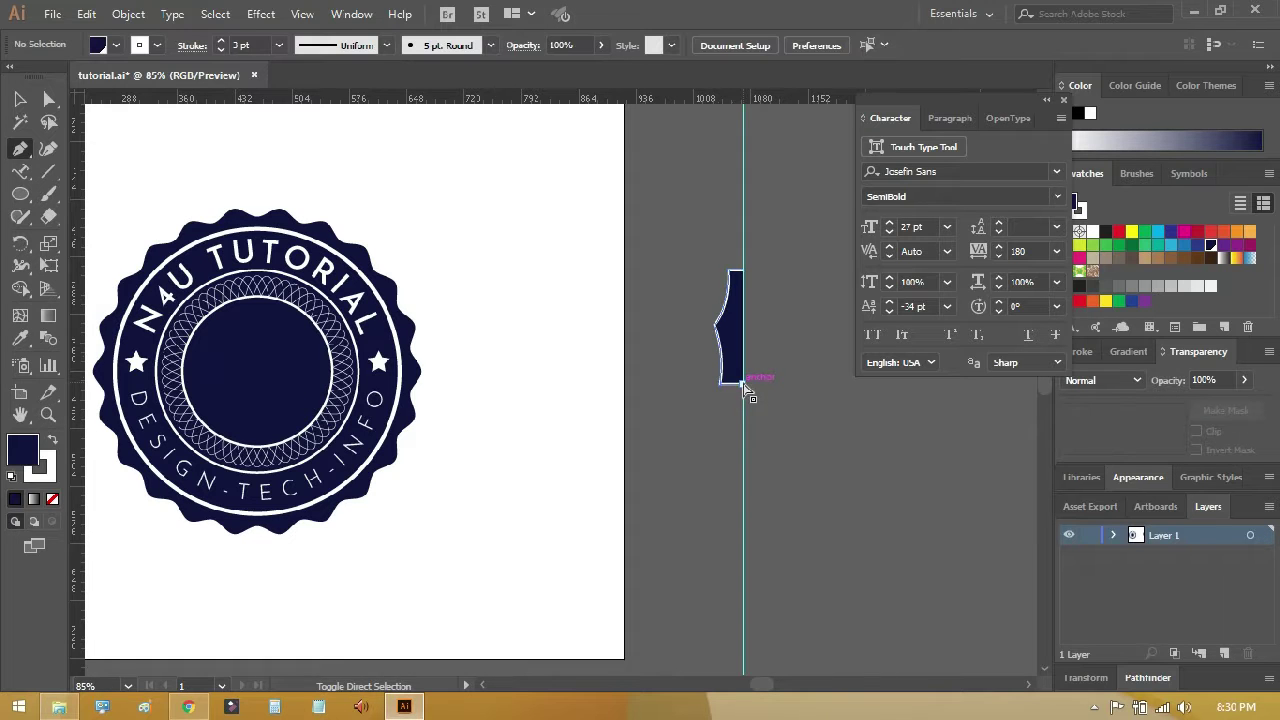
pyautogui.click(215, 14)
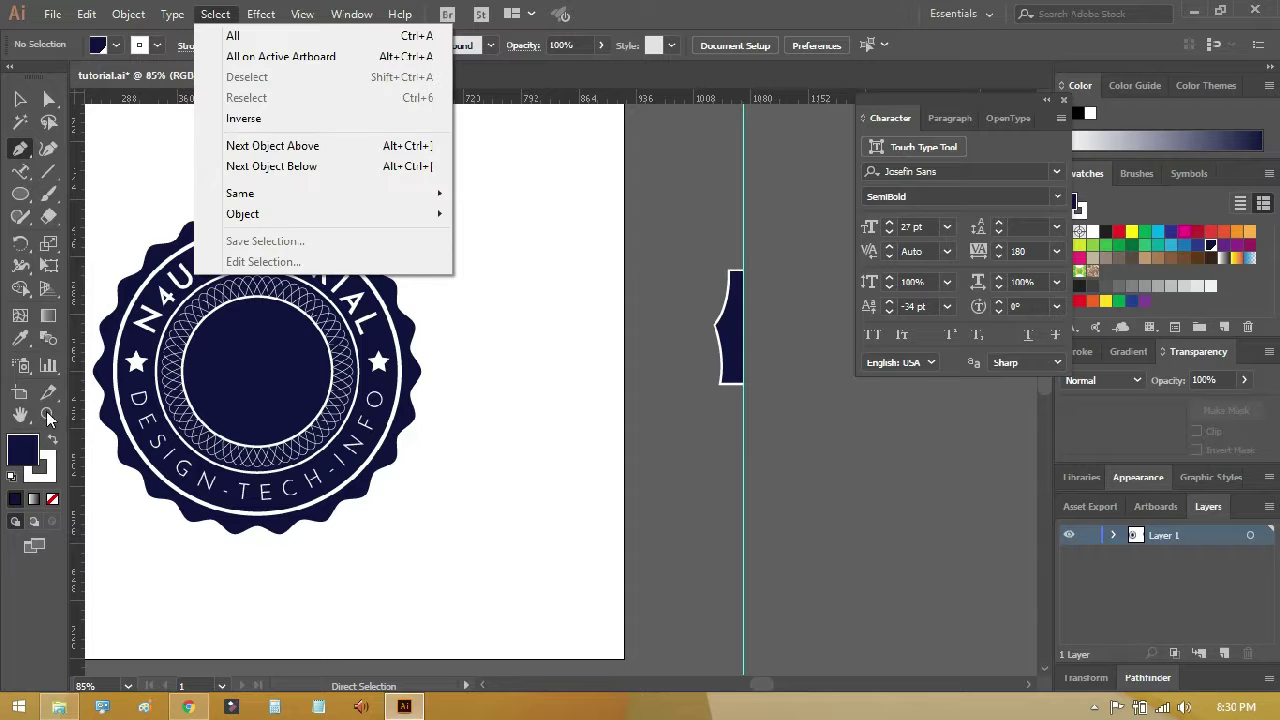
pyautogui.click(52, 458)
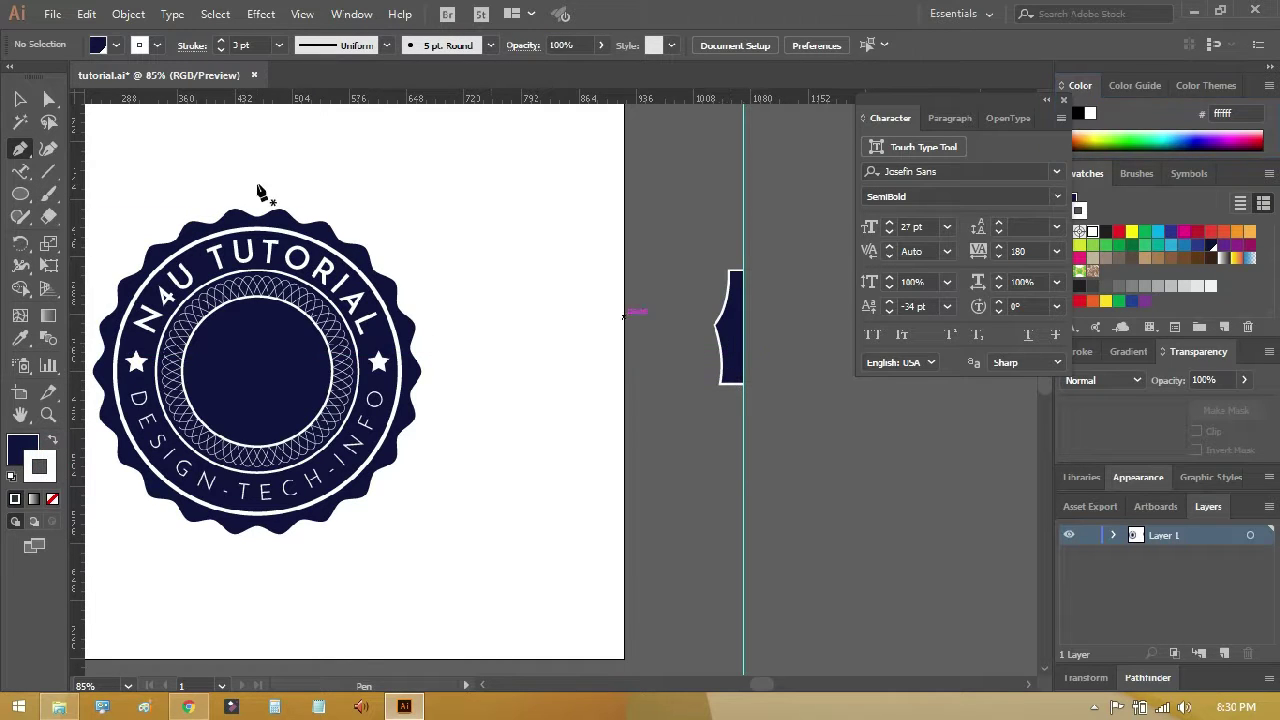
pyautogui.click(20, 98)
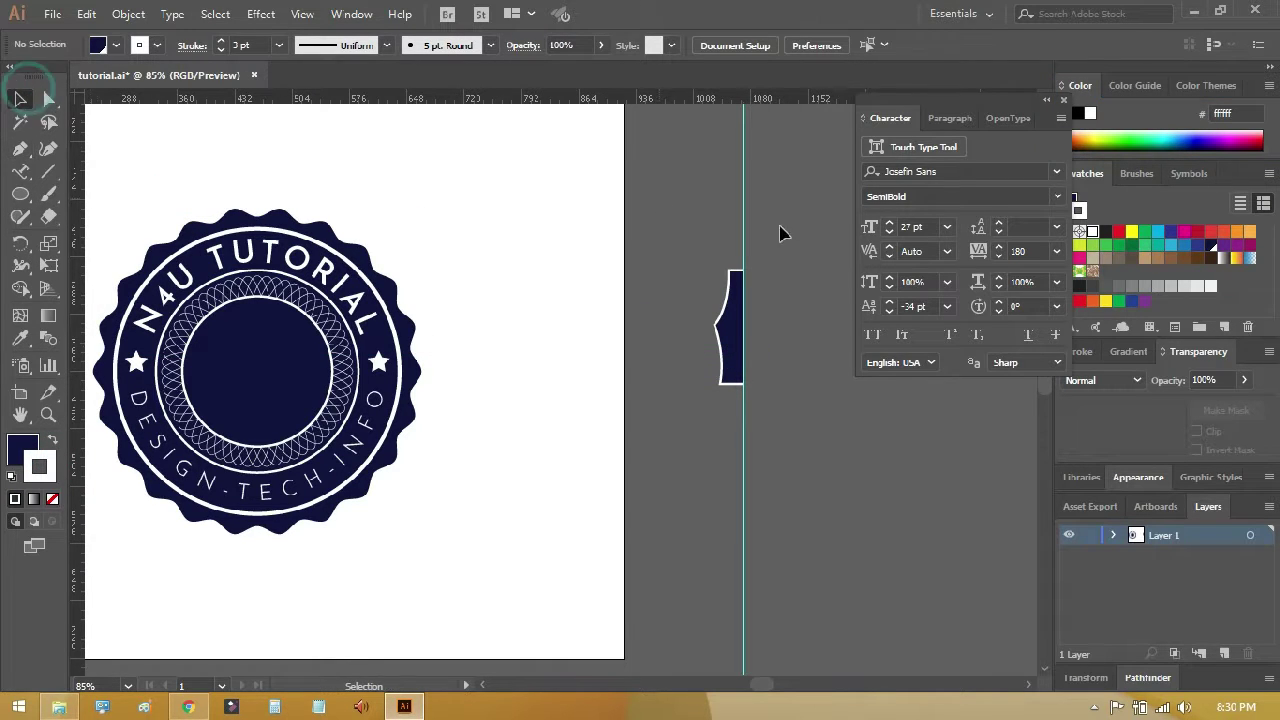
pyautogui.click(737, 335)
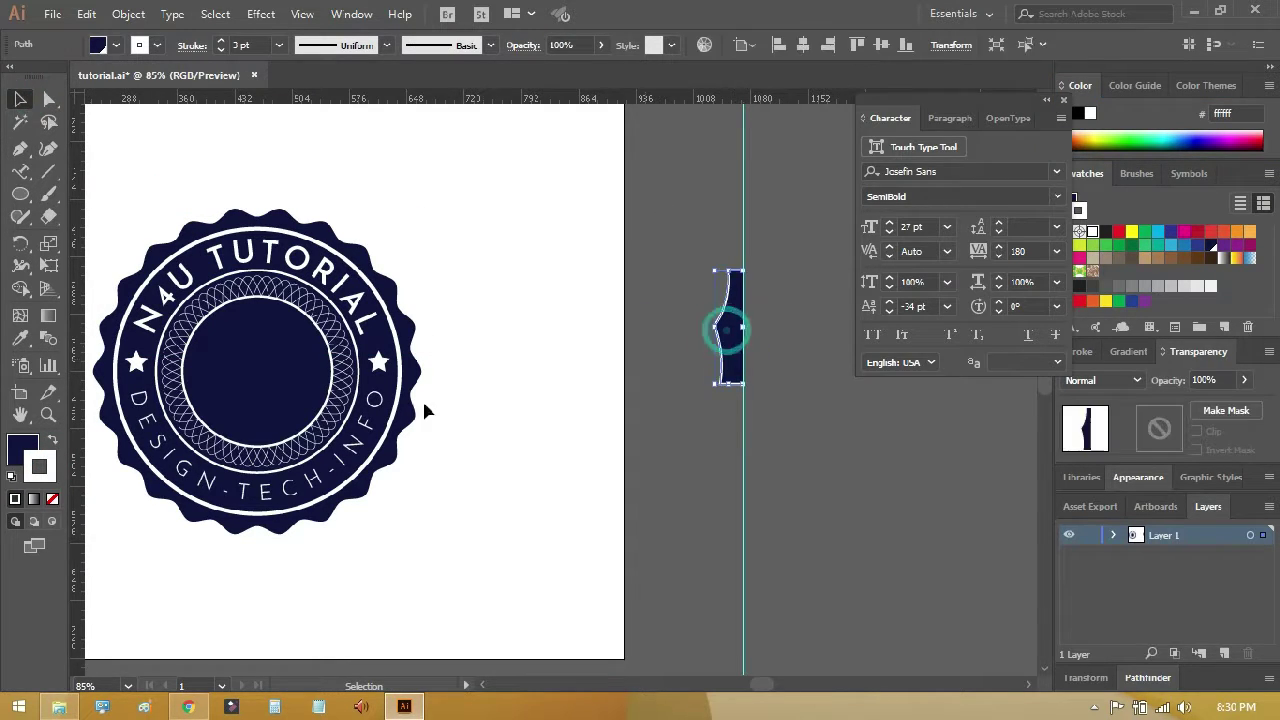
pyautogui.click(52, 498)
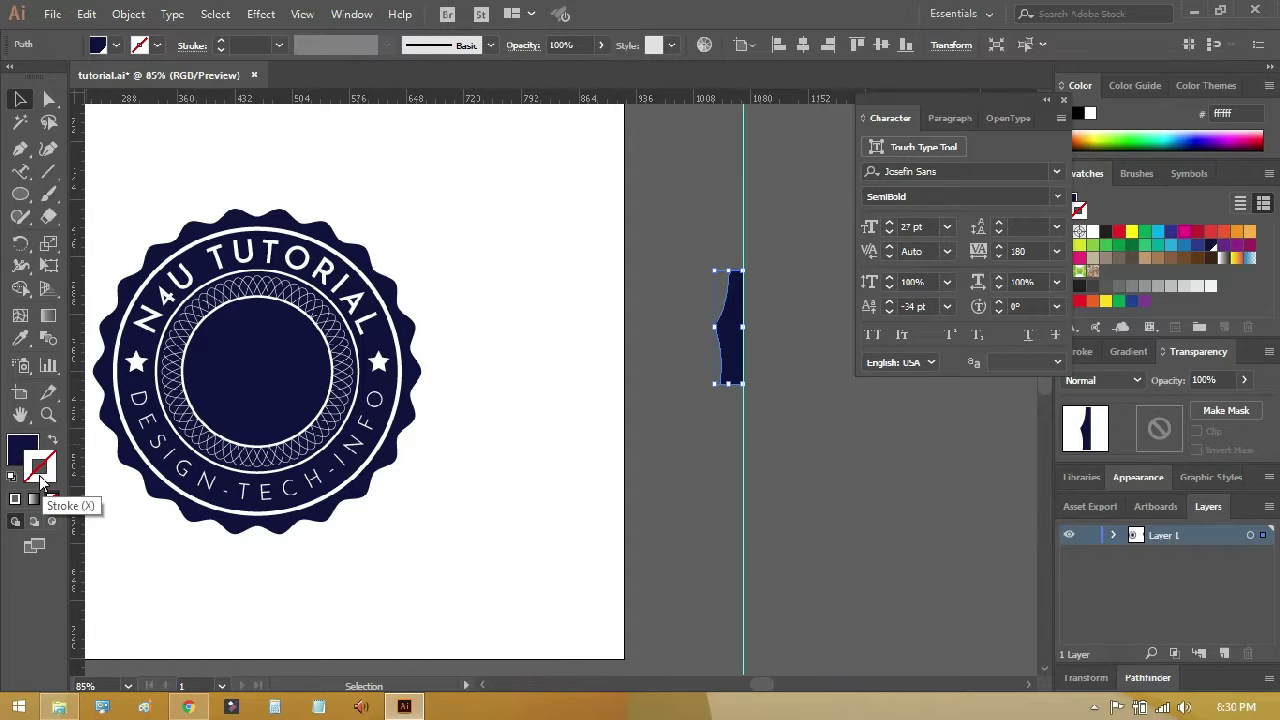
pyautogui.click(15, 498)
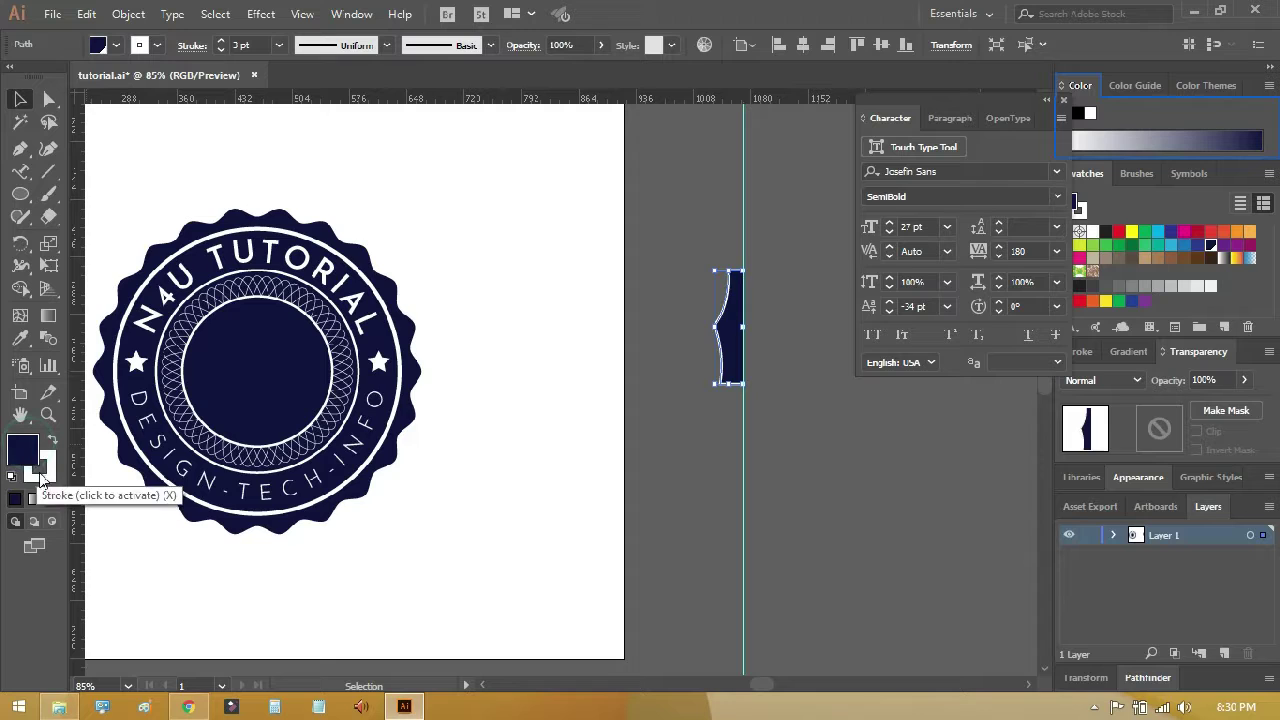
pyautogui.click(22, 447)
pyautogui.click(52, 498)
pyautogui.click(704, 418)
# Step: Nudge the nib's top point right and bend its upper edge outward for smoother curves
pyautogui.press('z')
pyautogui.moveTo(650, 232); pyautogui.dragTo(837, 449)
pyautogui.click(20, 98)
pyautogui.click(49, 98)
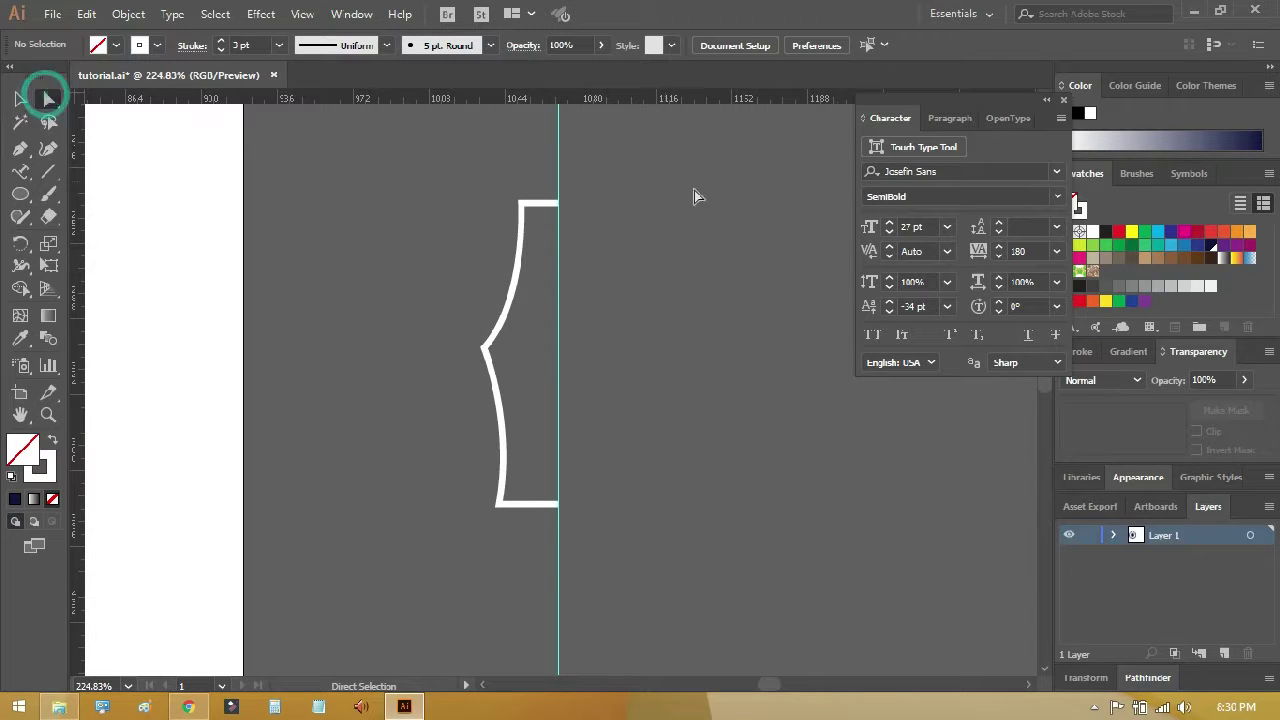
pyautogui.click(522, 204)
pyautogui.press('Right')
pyautogui.press('Right')
pyautogui.press('Right')
pyautogui.press('Right')
pyautogui.press('Right')
pyautogui.press('Right')
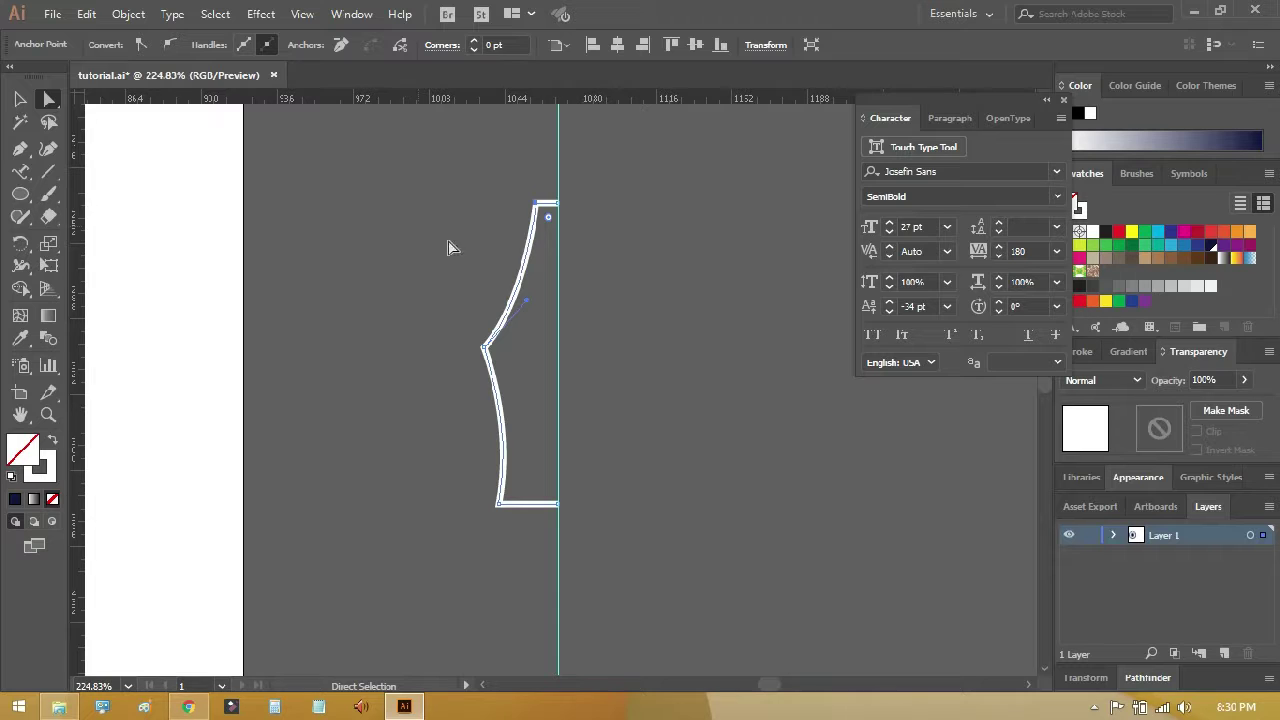
pyautogui.moveTo(530, 308); pyautogui.dragTo(540, 318)
pyautogui.click(392, 251)
# Step: Set the half-nib outline's stroke weight to 1 pt
pyautogui.click(20, 98)
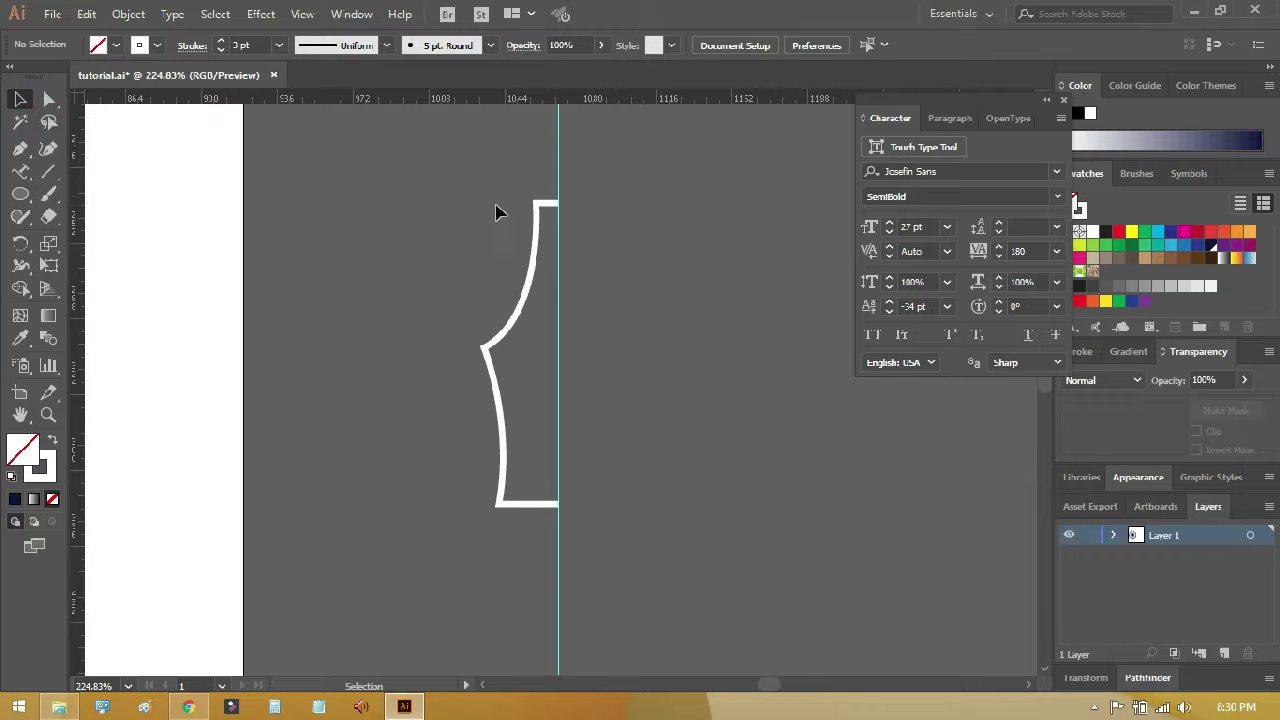
pyautogui.click(533, 215)
pyautogui.click(245, 45)
pyautogui.write('1')
pyautogui.press('Return')
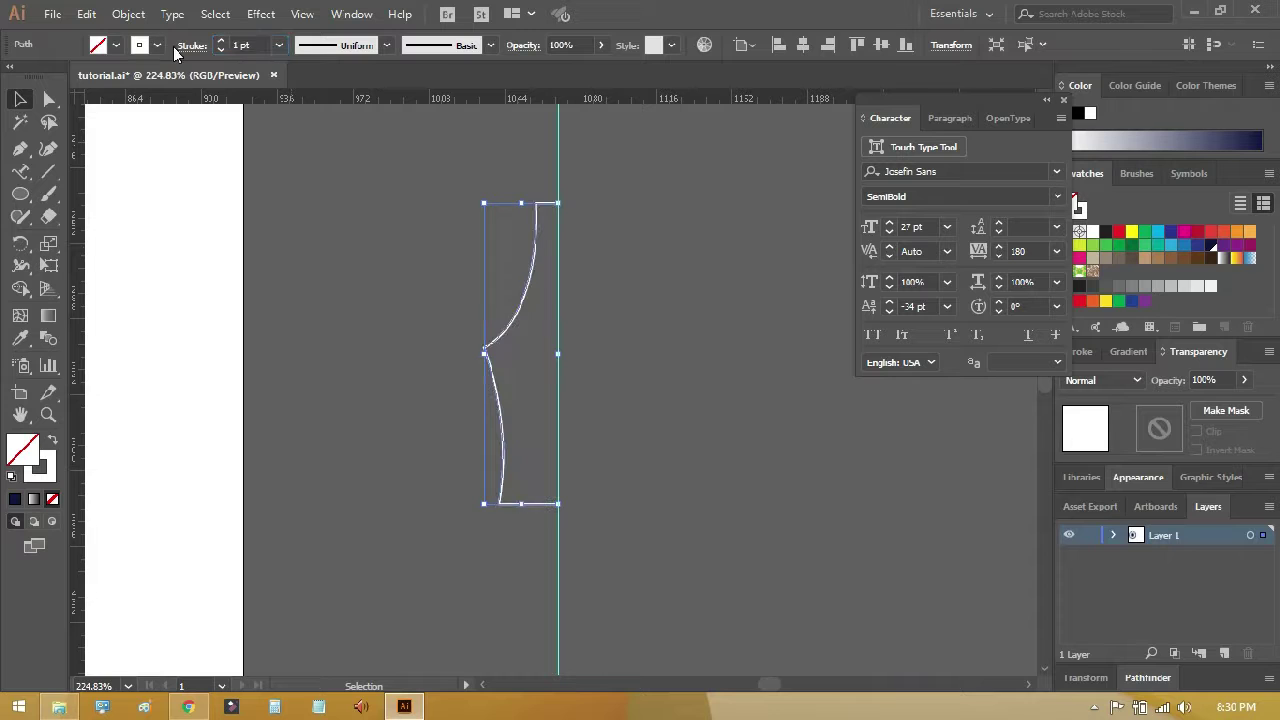
pyautogui.click(379, 178)
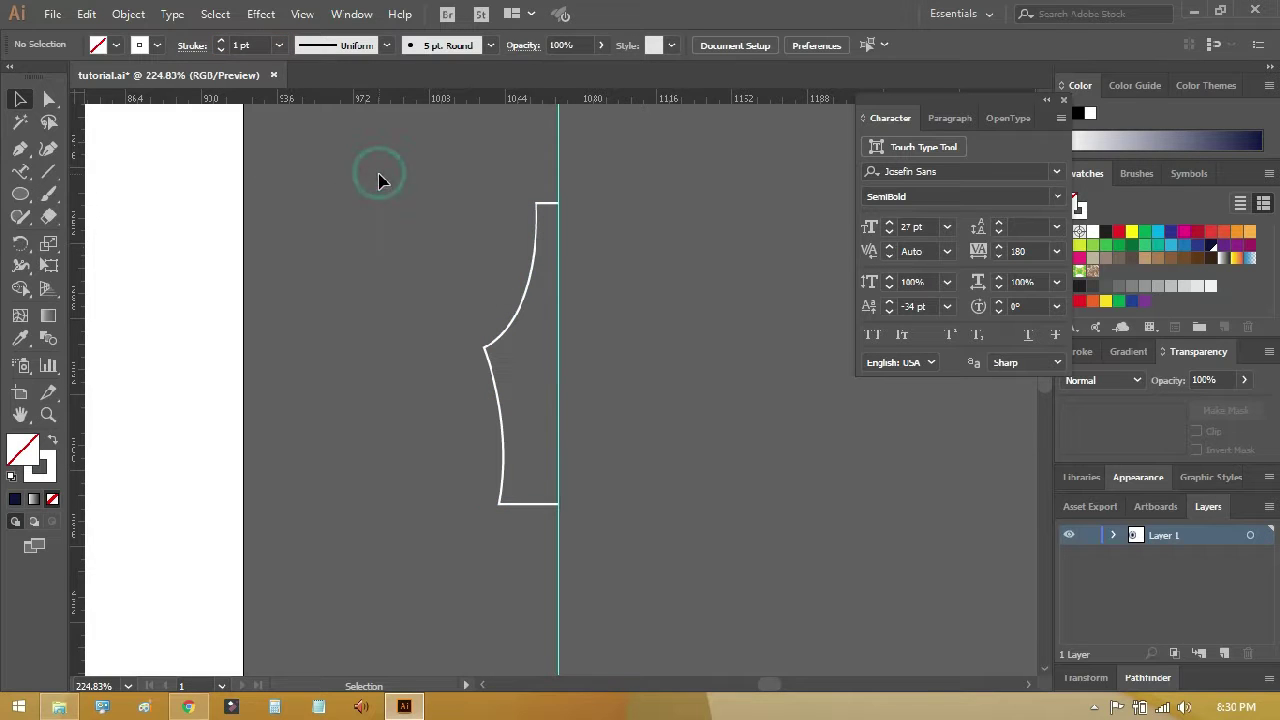
pyautogui.click(534, 261)
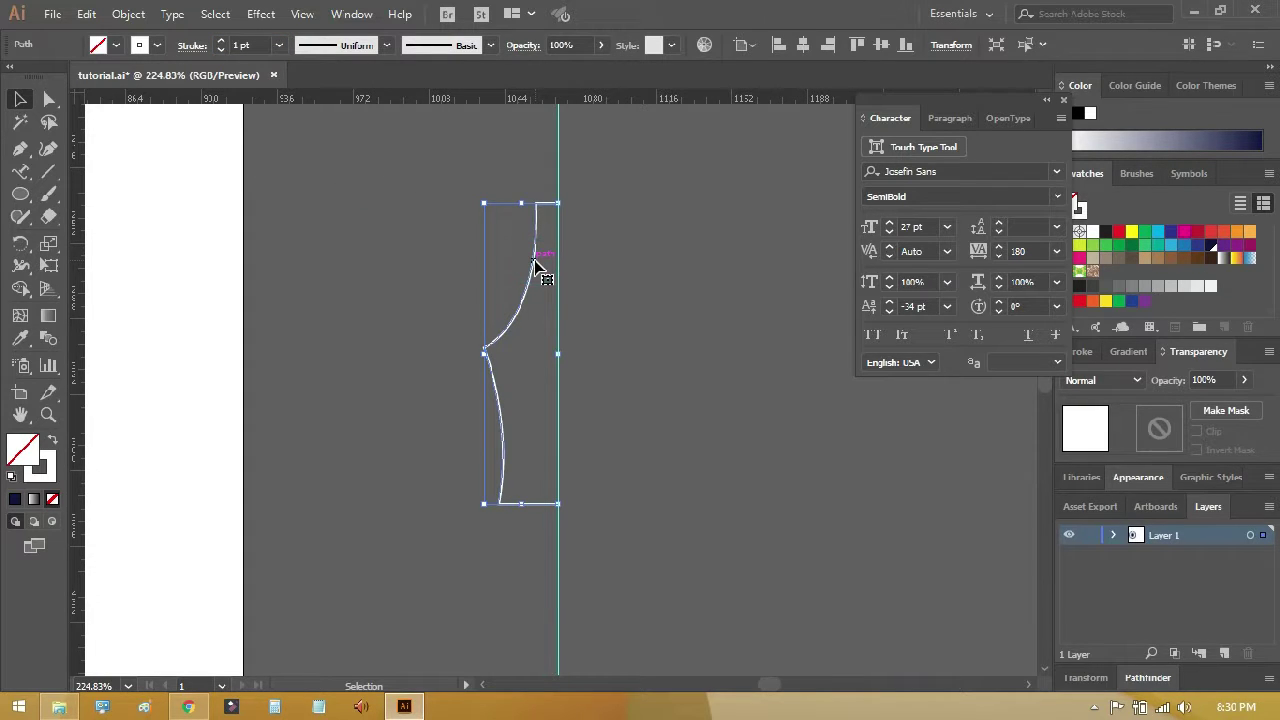
# Step: Reflect a vertical copy of the half-nib and move it right to meet the original
pyautogui.rightClick(534, 262)
pyautogui.moveTo(593, 533)
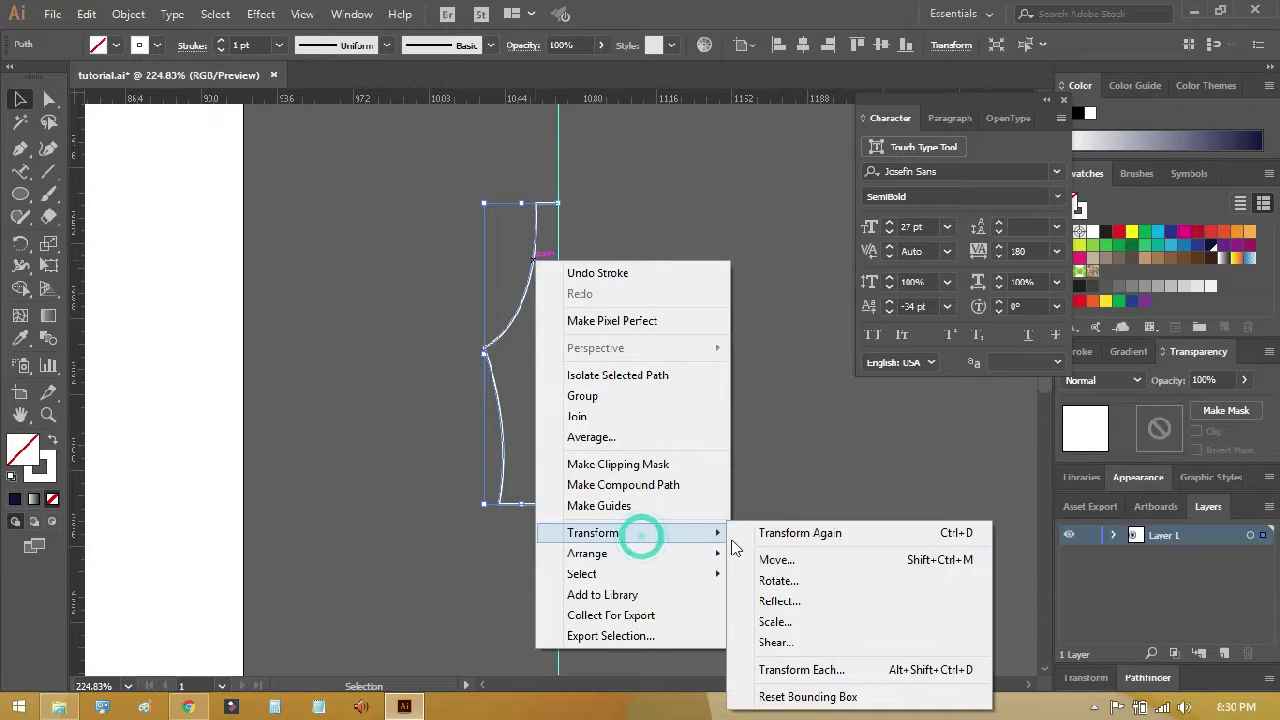
pyautogui.click(816, 603)
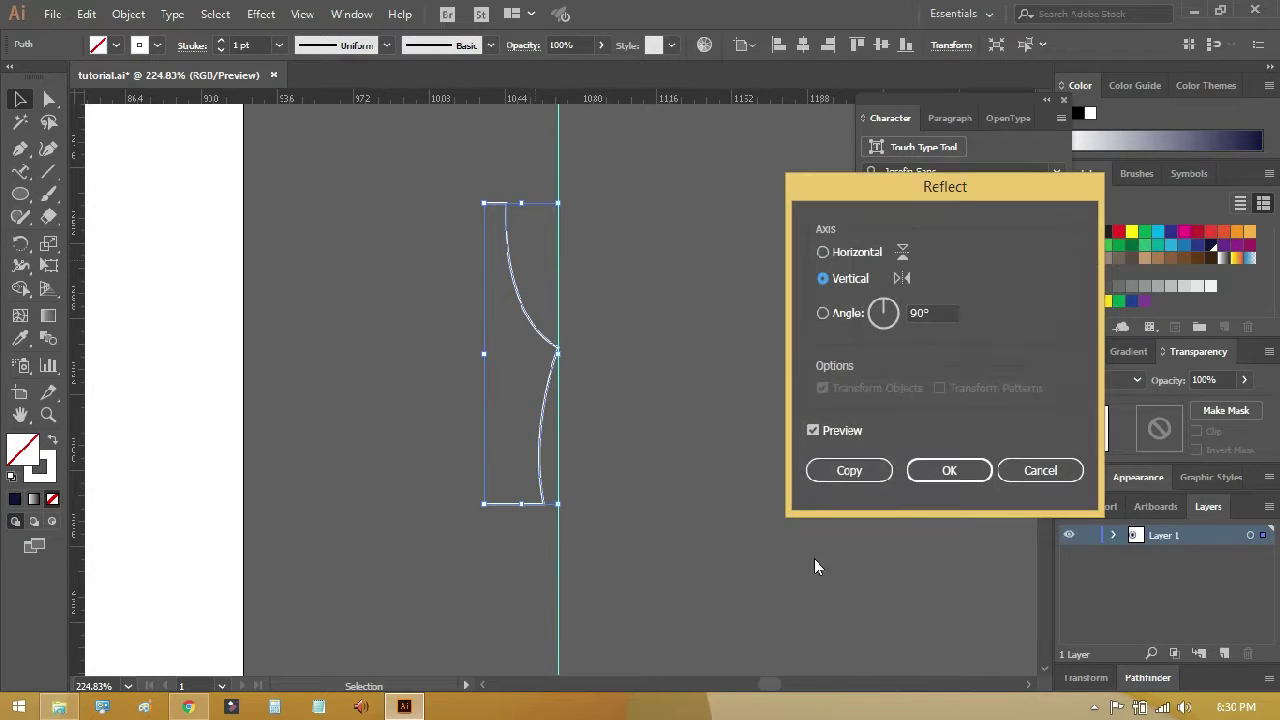
pyautogui.click(845, 470)
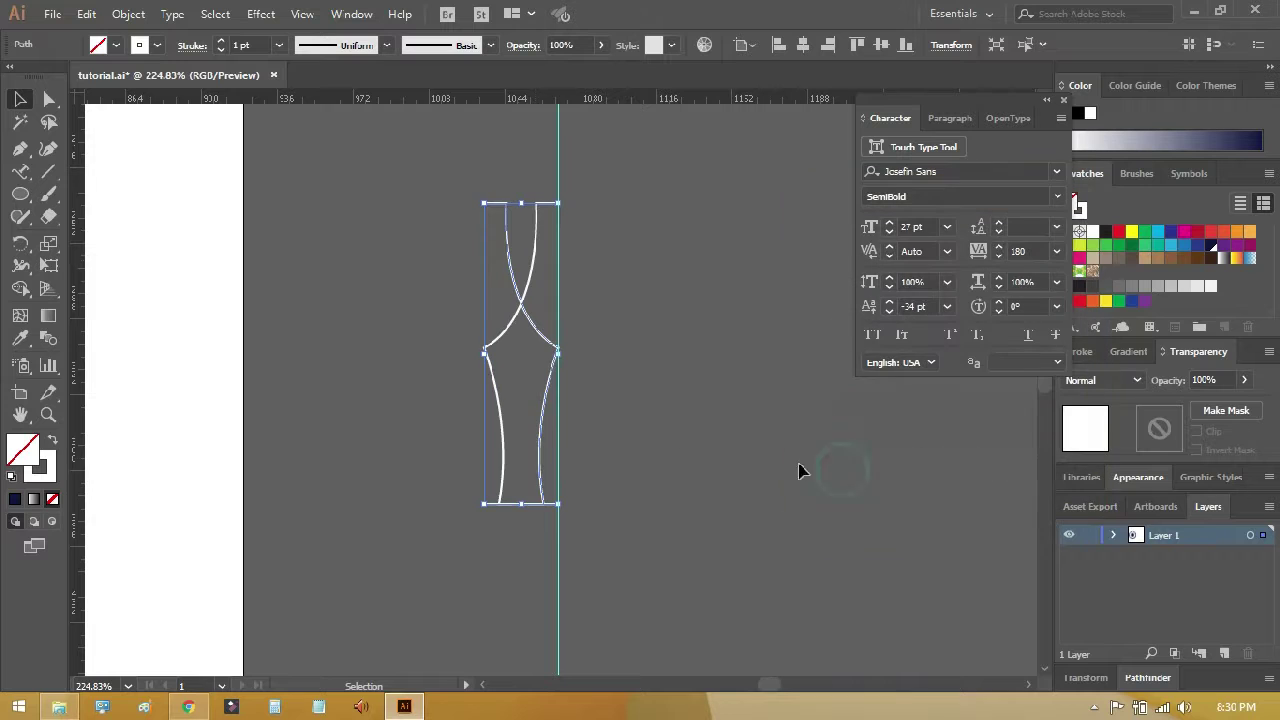
pyautogui.moveTo(557, 360); pyautogui.dragTo(626, 375)
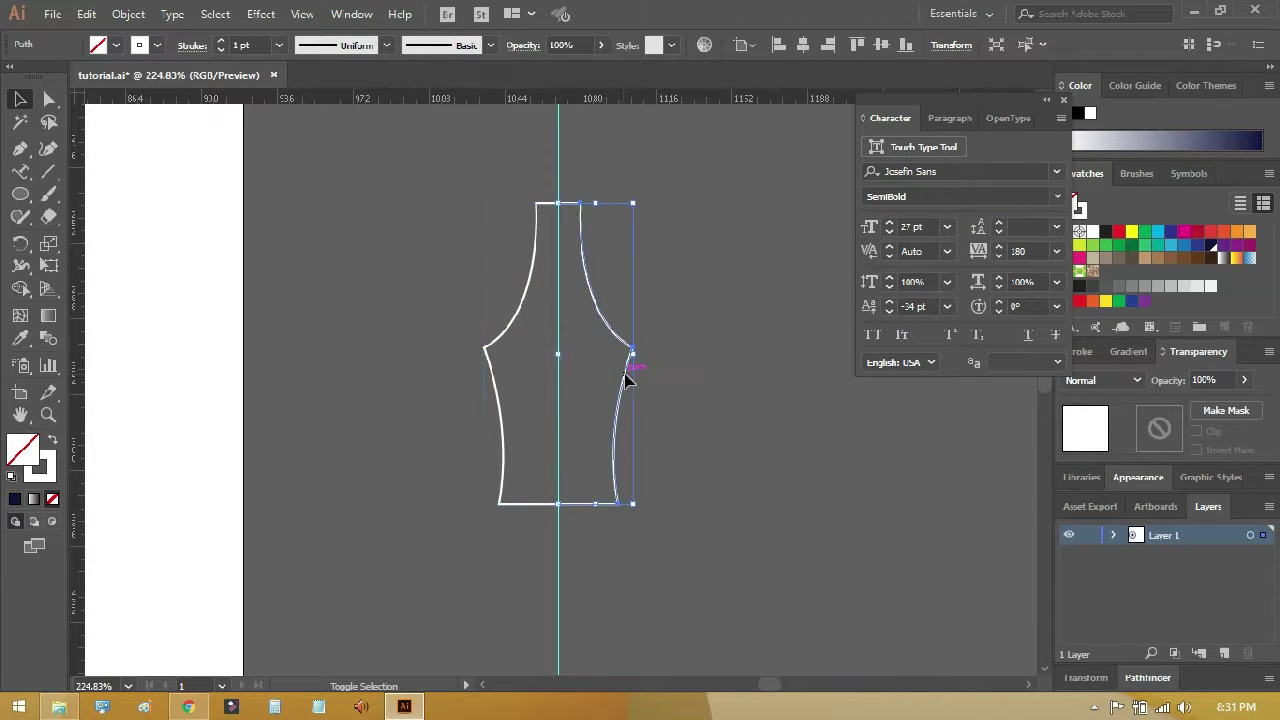
pyautogui.click(710, 392)
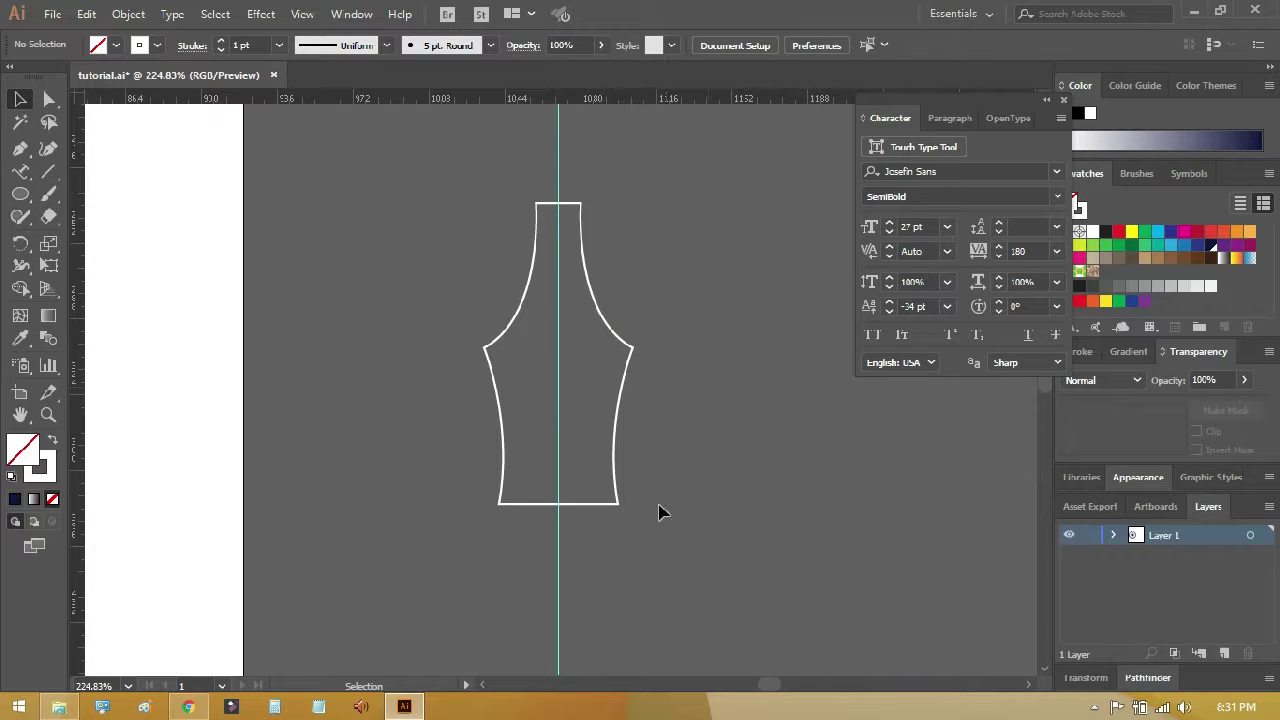
pyautogui.click(49, 99)
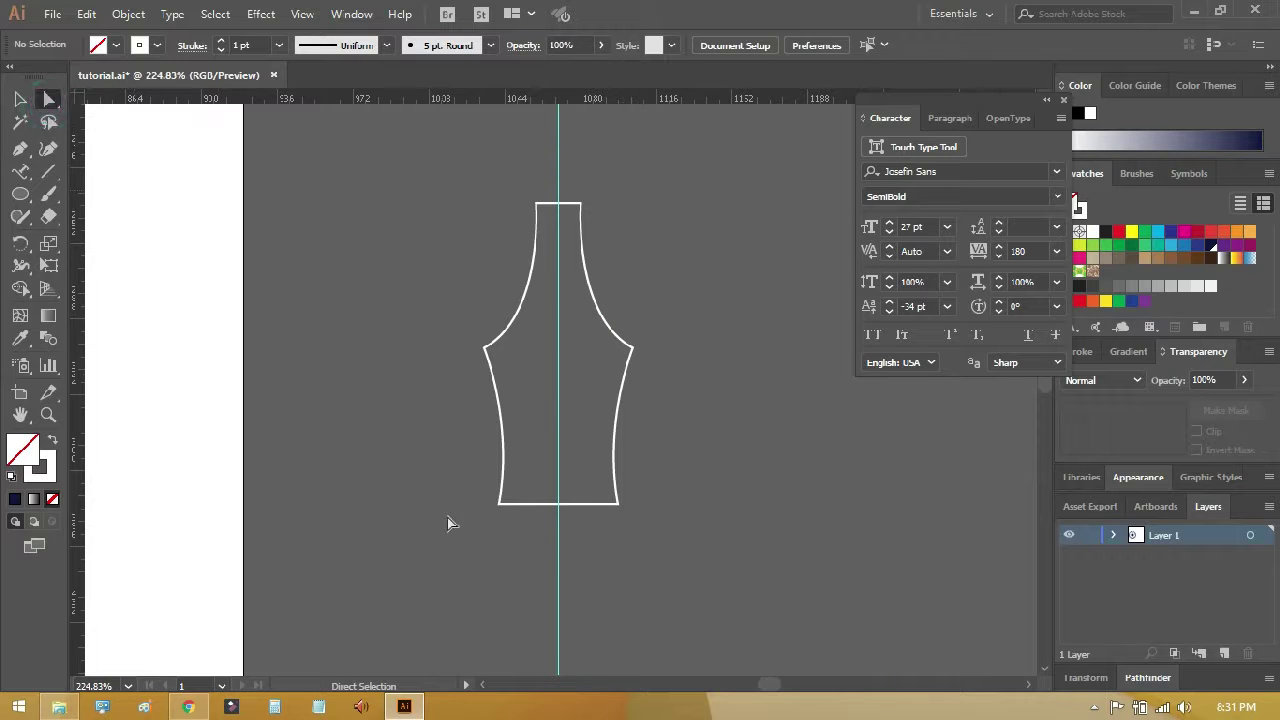
# Step: Nudge the nib's bottom anchors and scale the bottom edge to about 56% width
pyautogui.moveTo(647, 503); pyautogui.dragTo(660, 488)
pyautogui.press('Up')
pyautogui.press('Up')
pyautogui.press('Up')
pyautogui.press('Up')
pyautogui.press('Up')
pyautogui.press('Up')
pyautogui.press('Up')
pyautogui.press('Up')
pyautogui.press('Up')
pyautogui.press('Up')
pyautogui.press('Up')
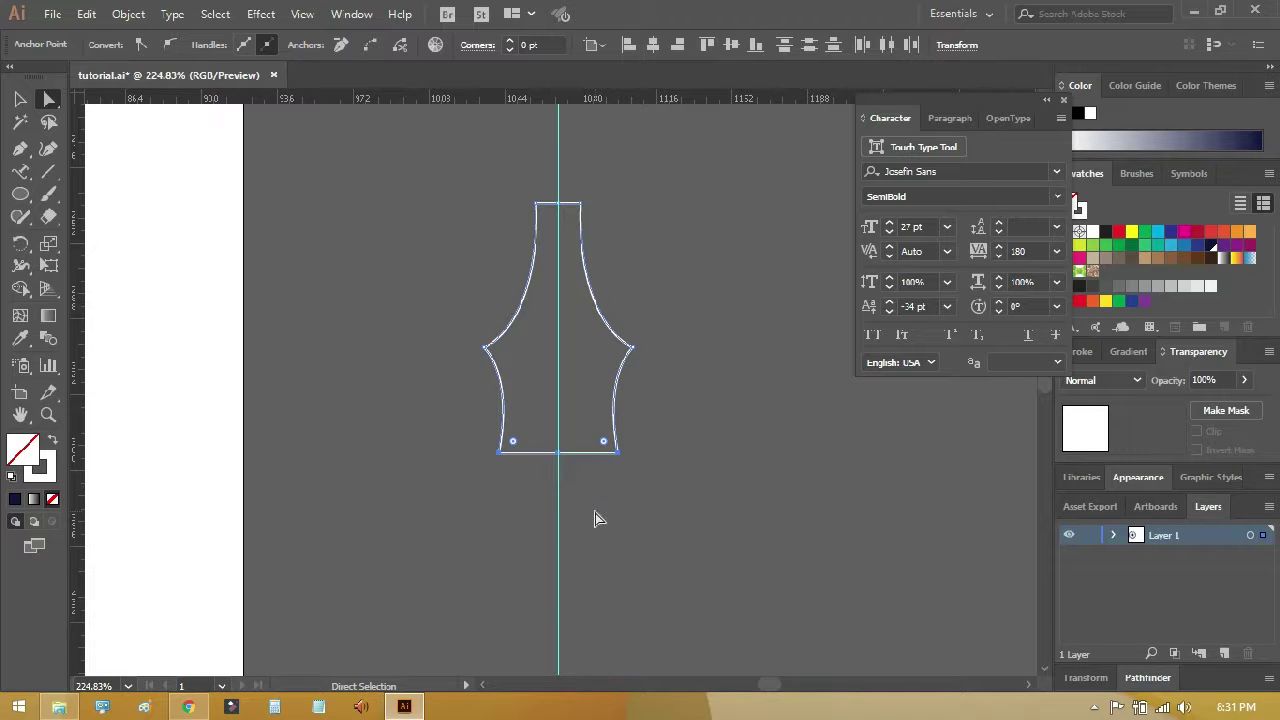
pyautogui.press('Down')
pyautogui.press('Down')
pyautogui.press('Down')
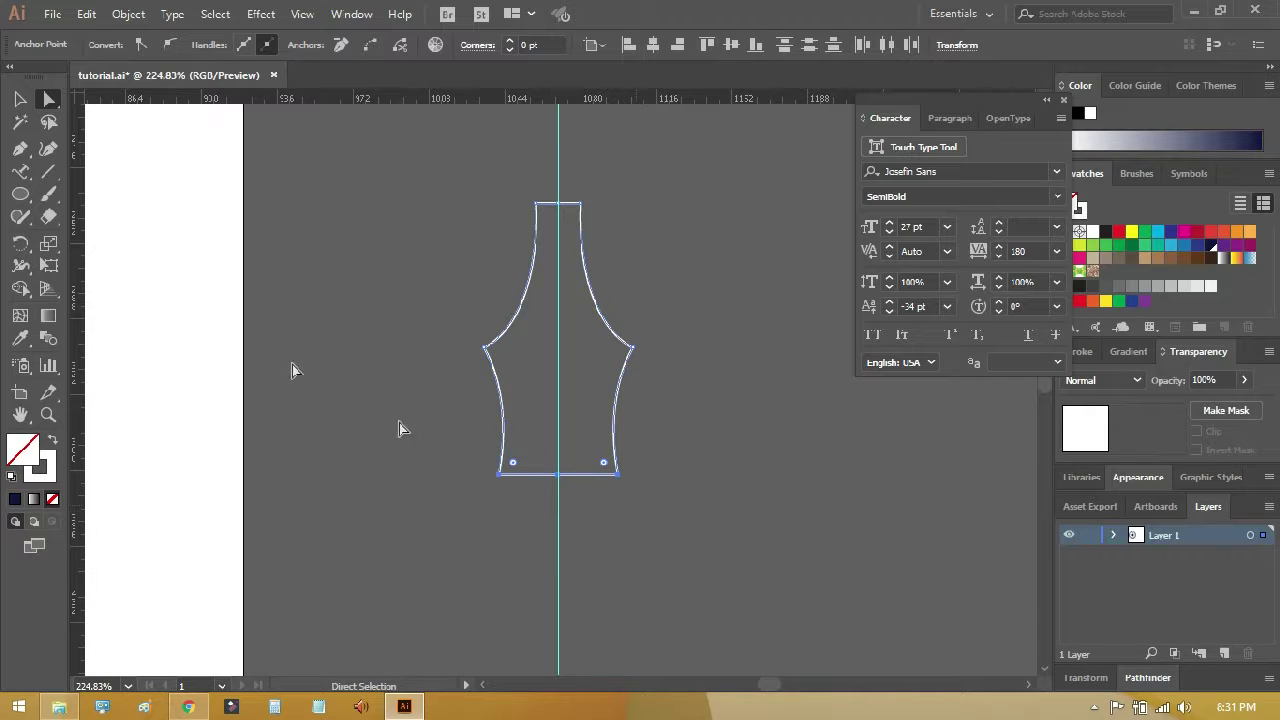
pyautogui.click(48, 245)
pyautogui.moveTo(618, 475); pyautogui.dragTo(597, 475)
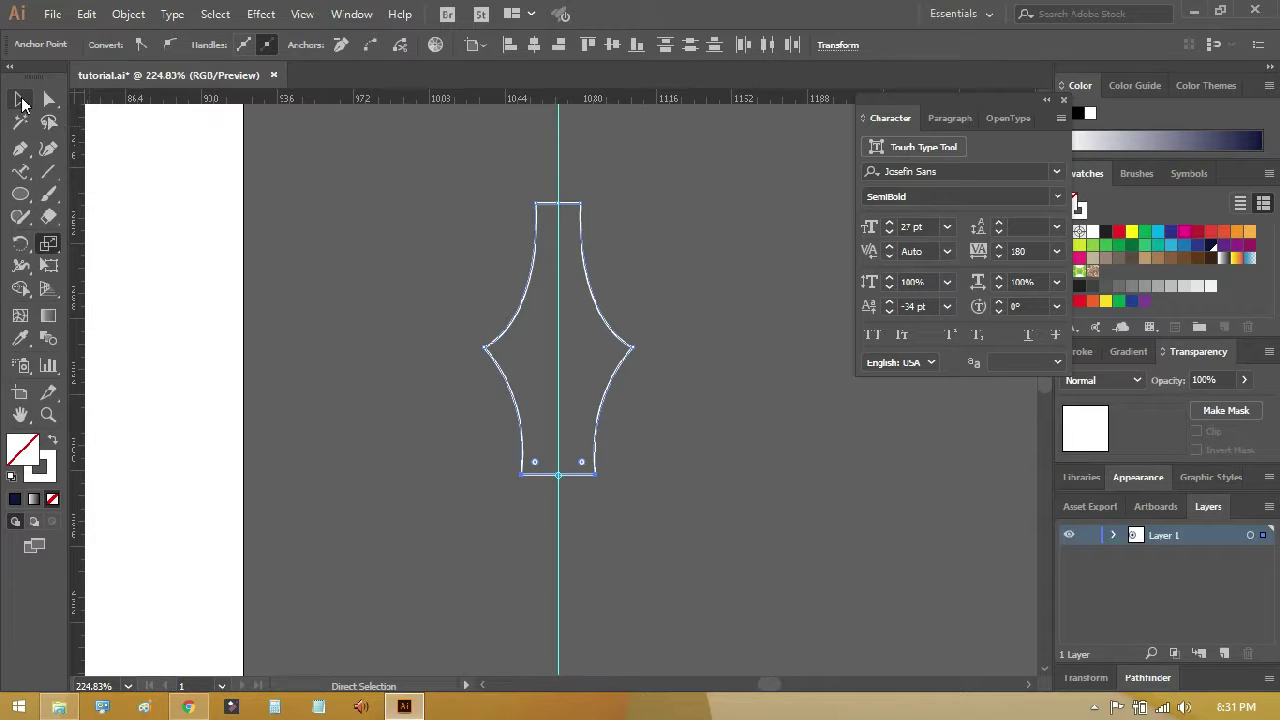
pyautogui.click(20, 98)
pyautogui.click(390, 146)
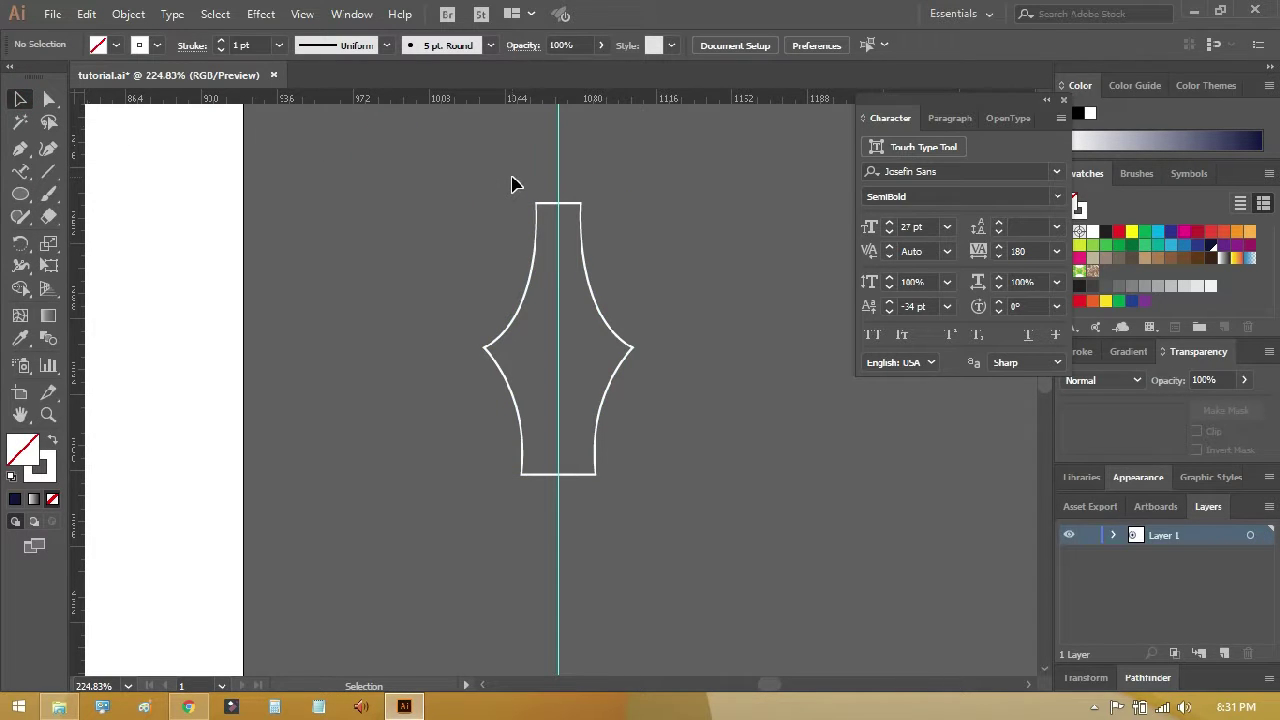
# Step: Scale the nib's top anchors inward to taper the top, then select both halves
pyautogui.click(49, 98)
pyautogui.moveTo(482, 173); pyautogui.dragTo(643, 235)
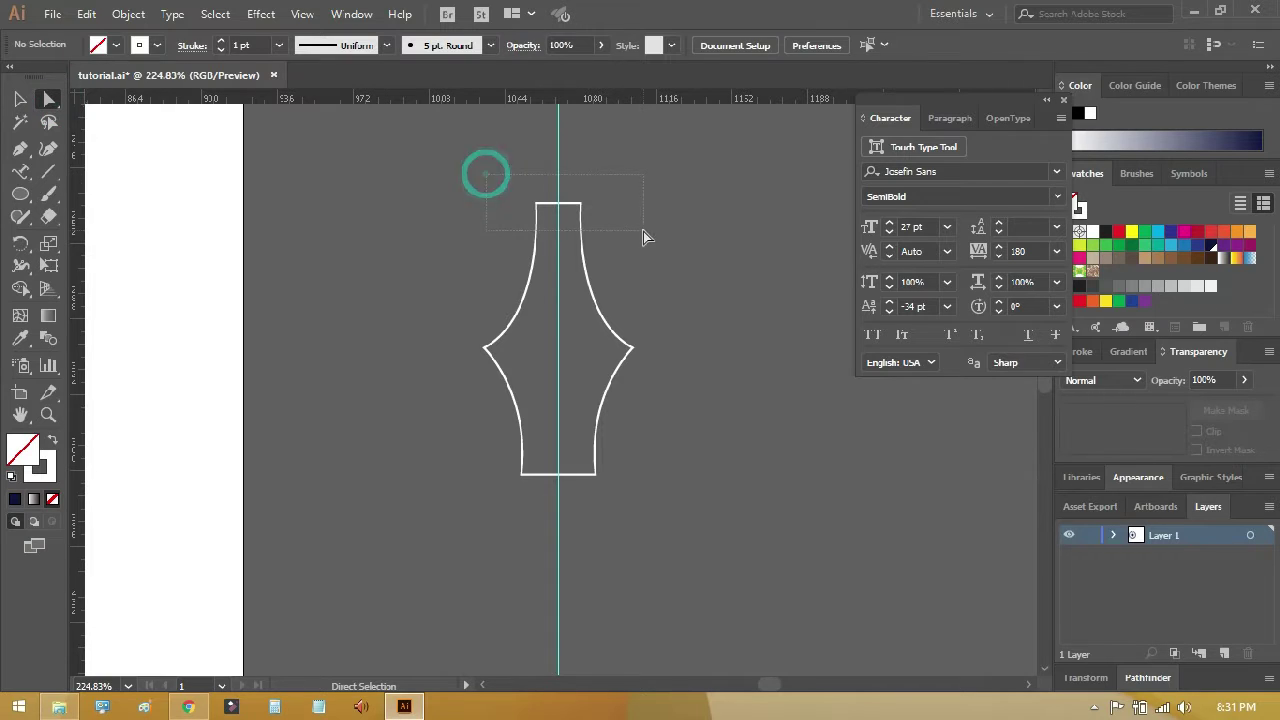
pyautogui.press('s')
pyautogui.moveTo(581, 201); pyautogui.dragTo(572, 204)
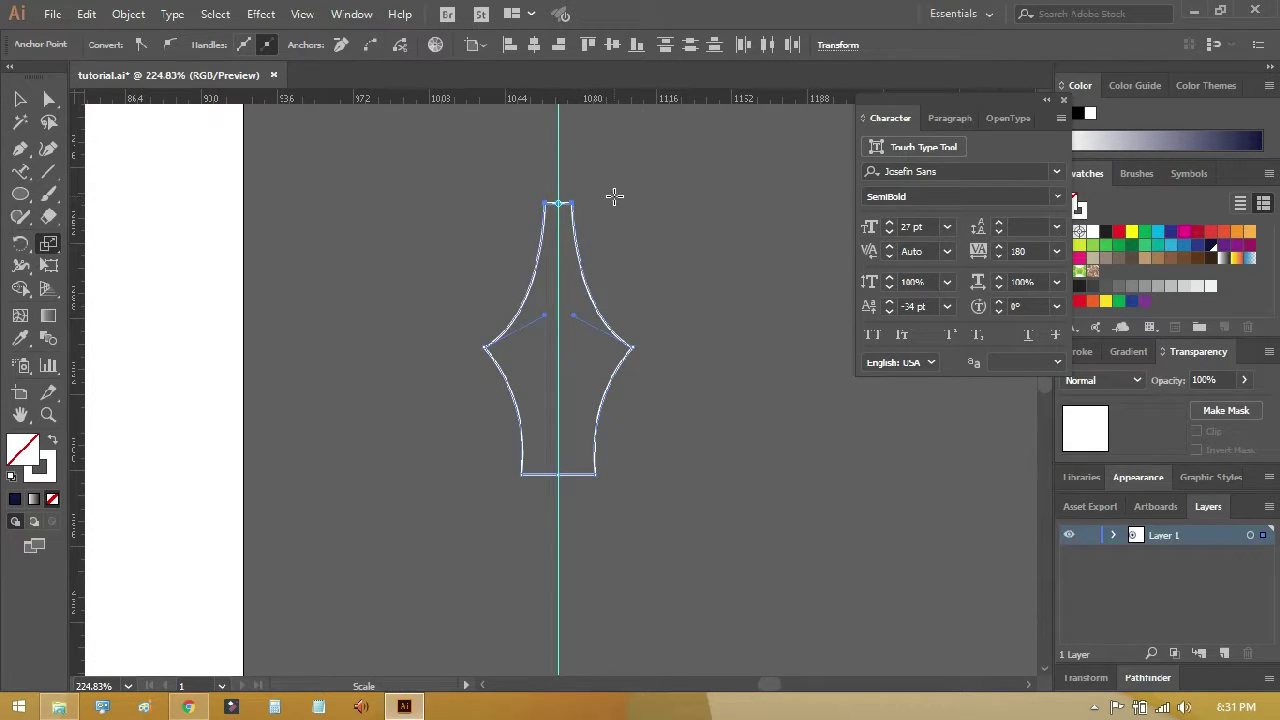
pyautogui.press('v')
pyautogui.click(628, 200)
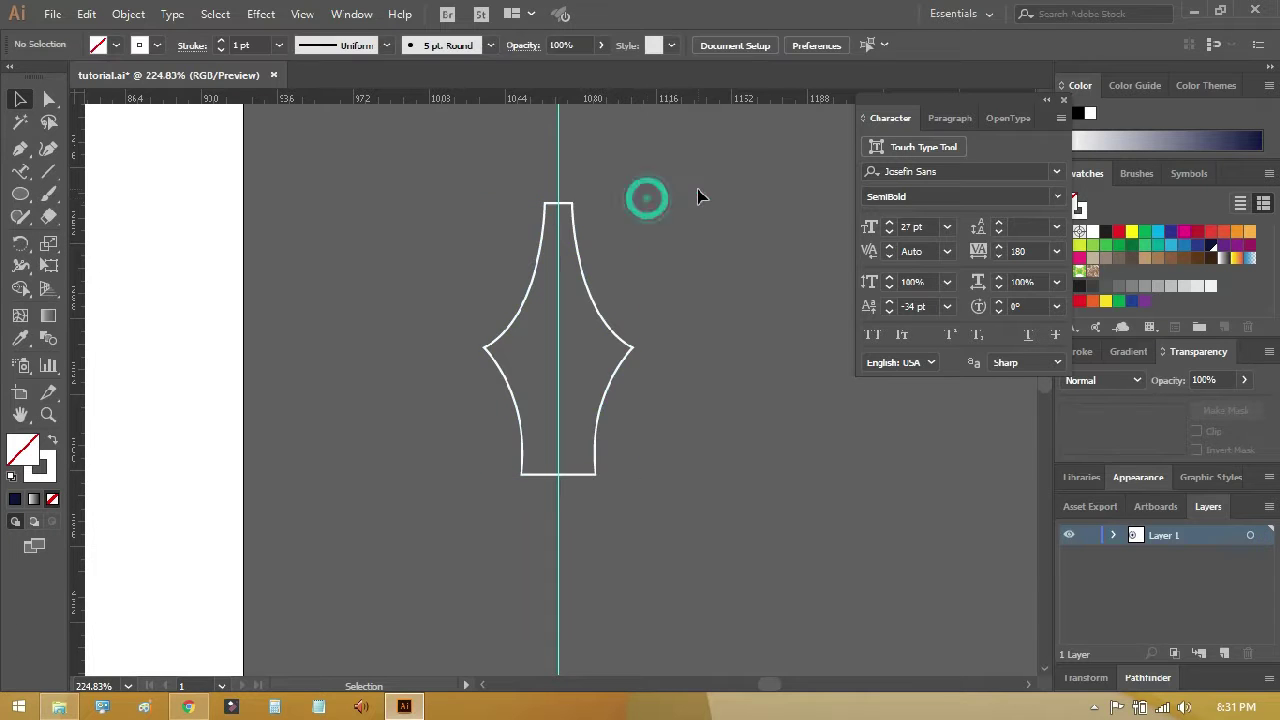
pyautogui.moveTo(527, 189); pyautogui.dragTo(660, 501)
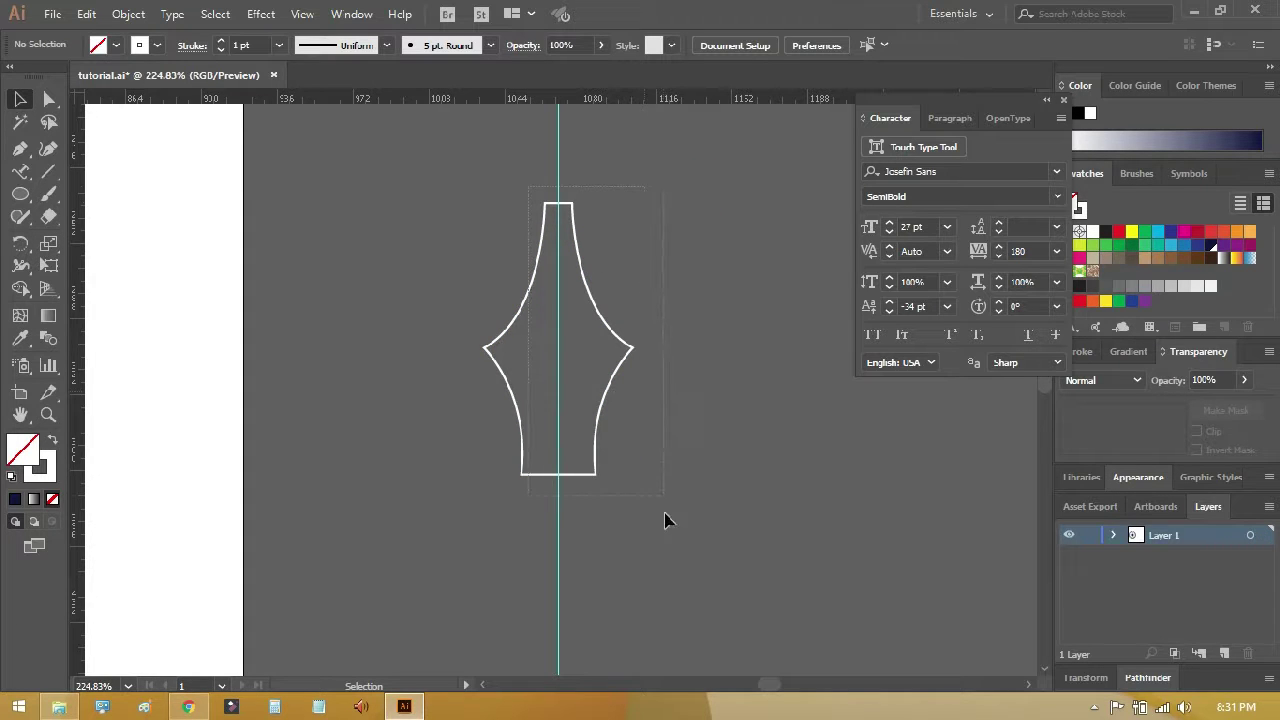
# Step: Join the two nib halves into one path, with no stroke and a white fill
pyautogui.click(128, 14)
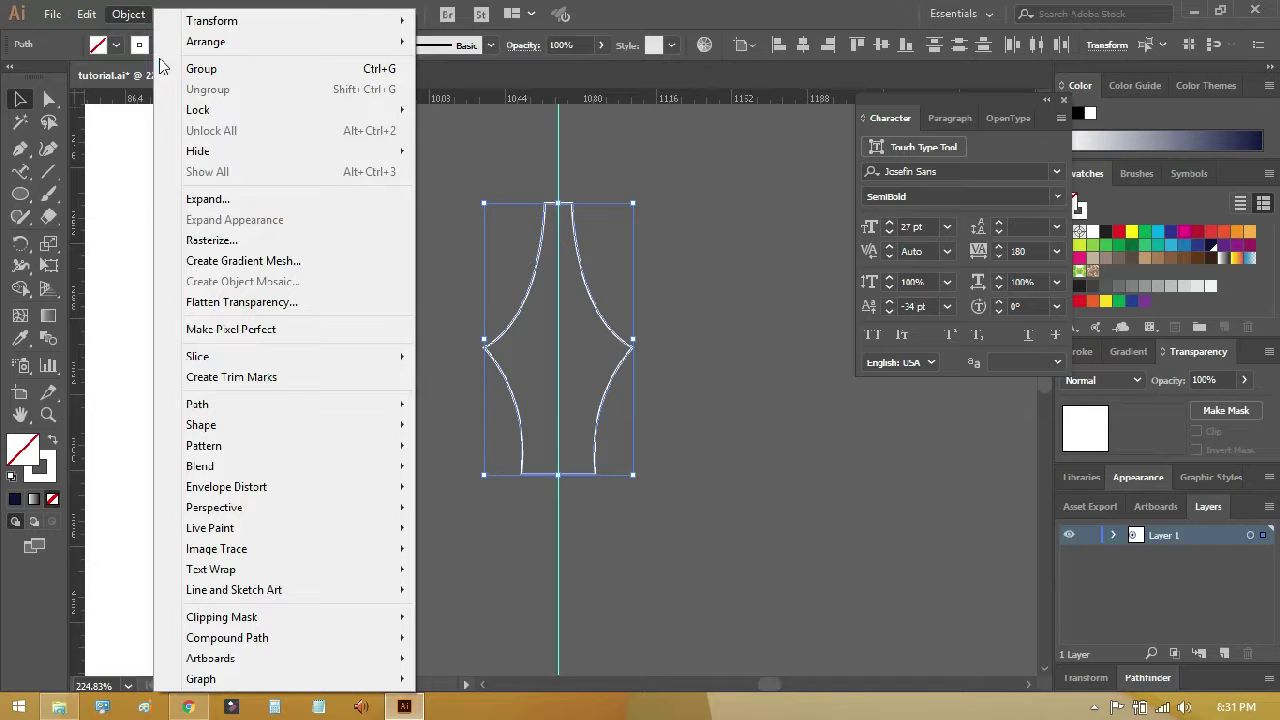
pyautogui.moveTo(224, 404)
pyautogui.click(458, 408)
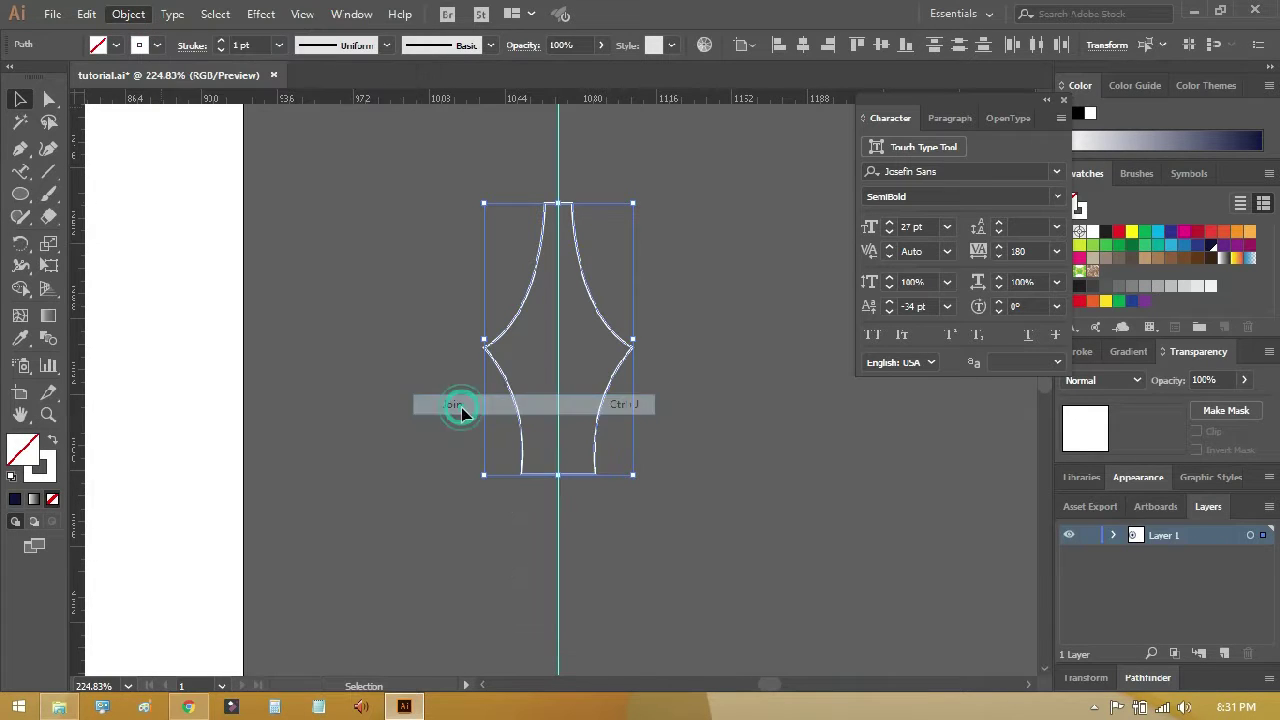
pyautogui.click(48, 474)
pyautogui.click(52, 499)
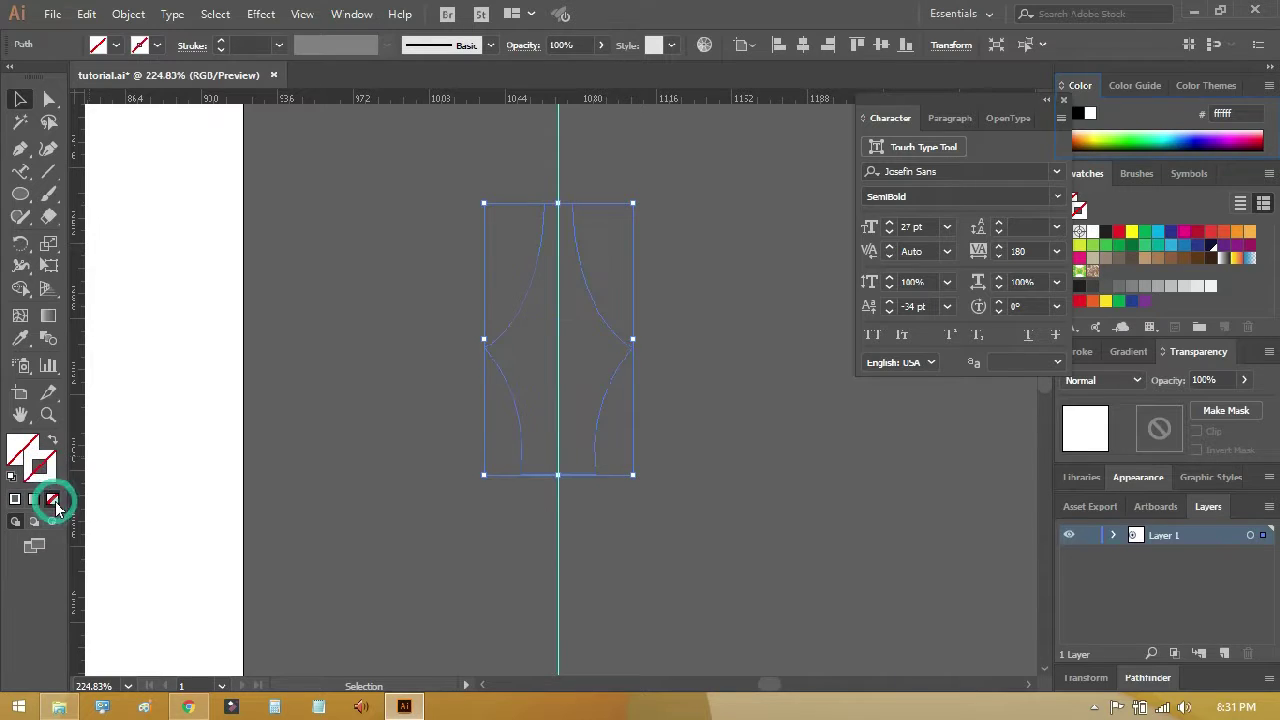
pyautogui.click(16, 446)
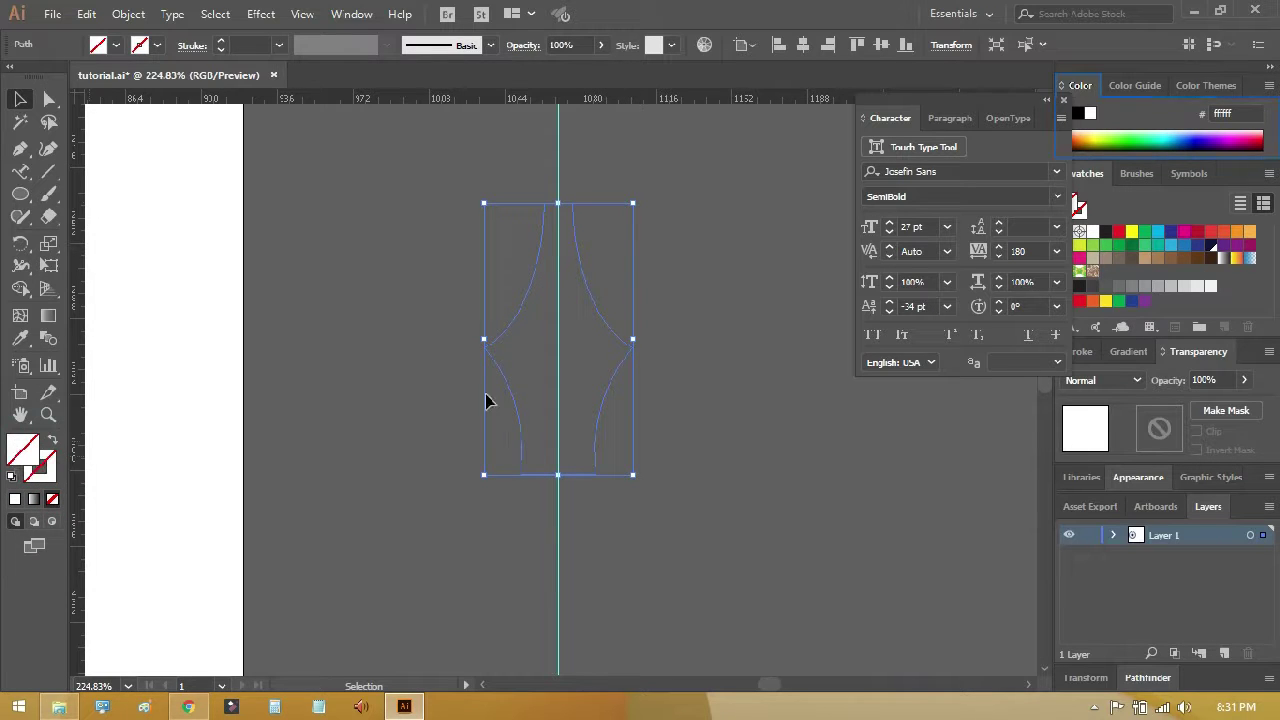
pyautogui.click(1094, 236)
pyautogui.click(700, 262)
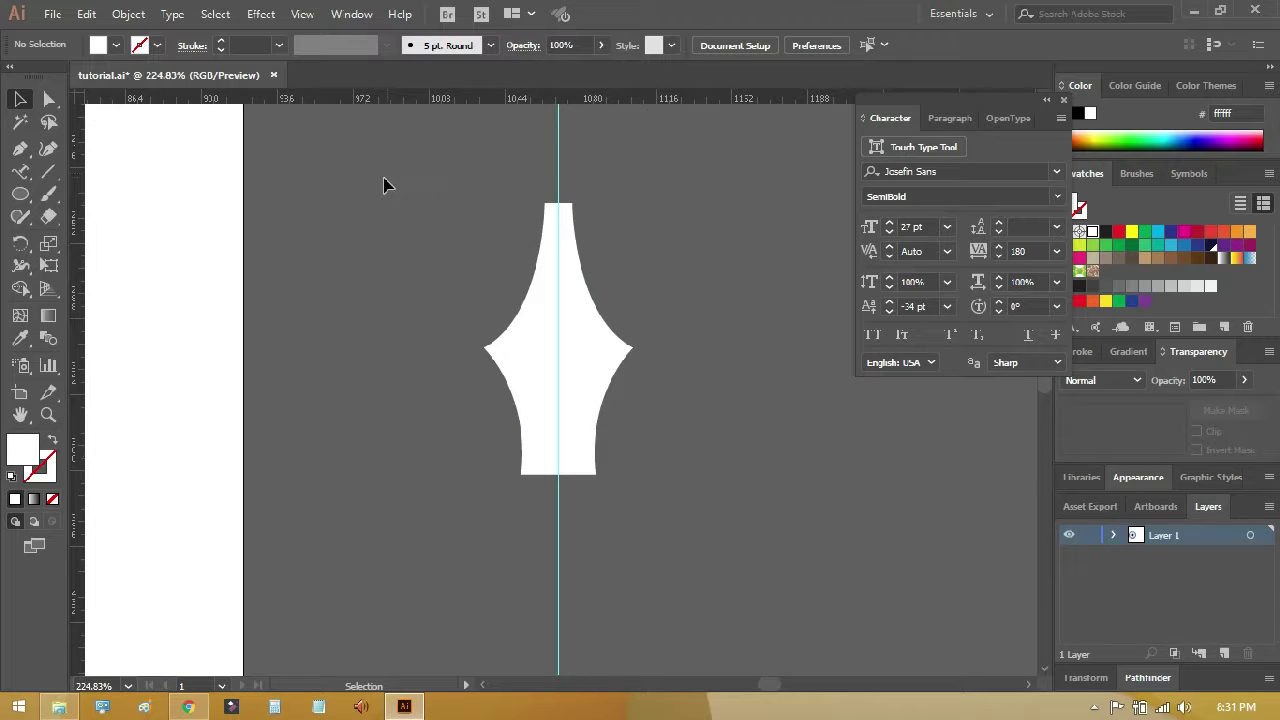
# Step: Draw a thin dark navy rectangle down the centre of the nib's top
pyautogui.moveTo(20, 194); pyautogui.dragTo(100, 193)
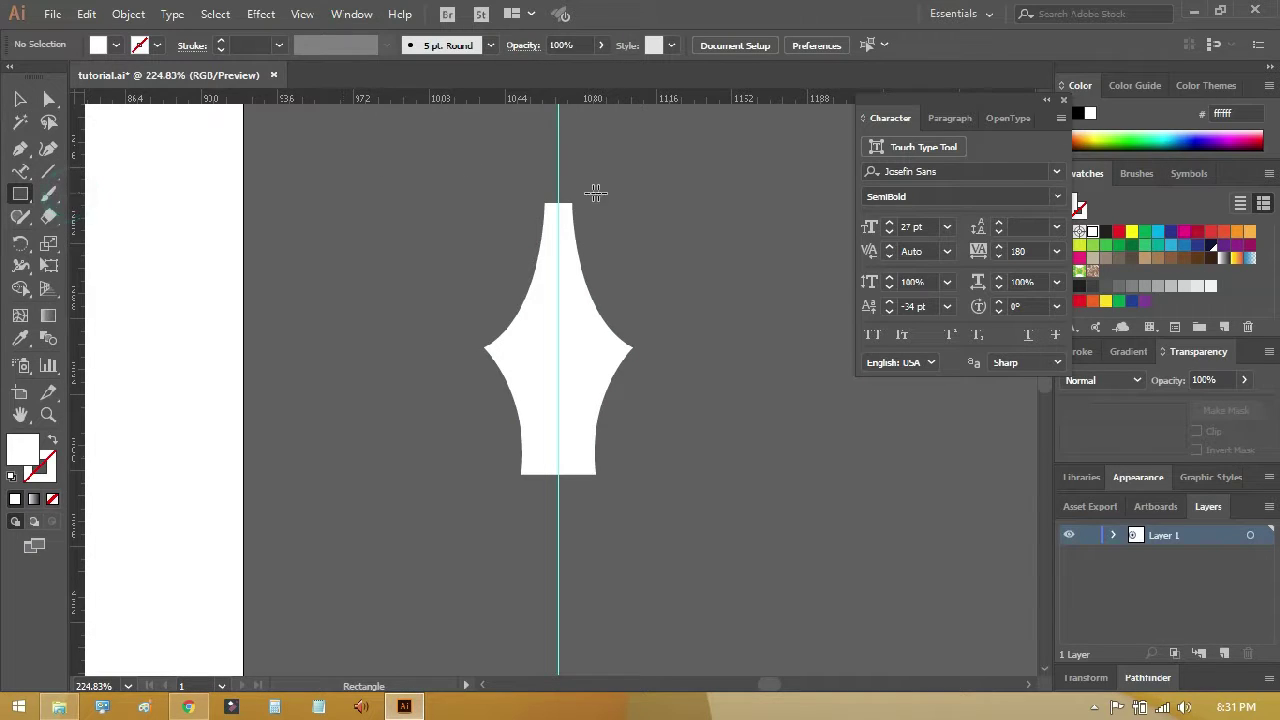
pyautogui.moveTo(551, 175); pyautogui.dragTo(561, 287)
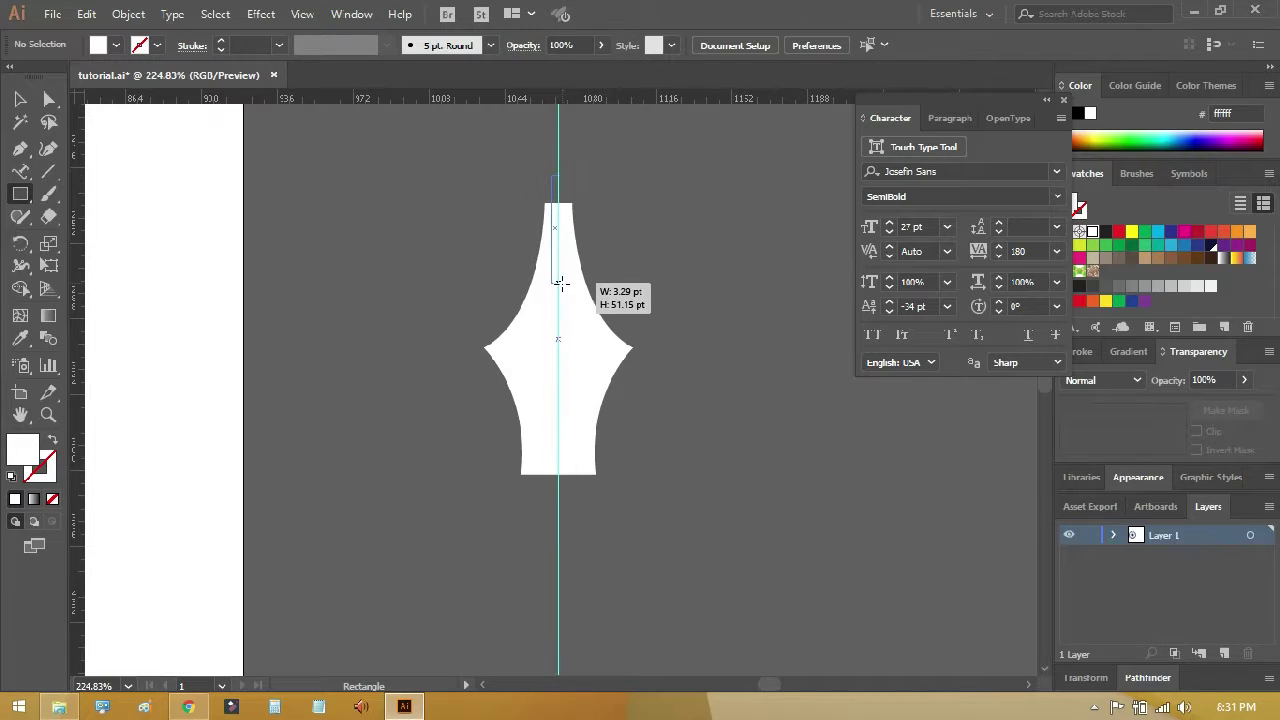
pyautogui.moveTo(561, 287); pyautogui.dragTo(563, 289)
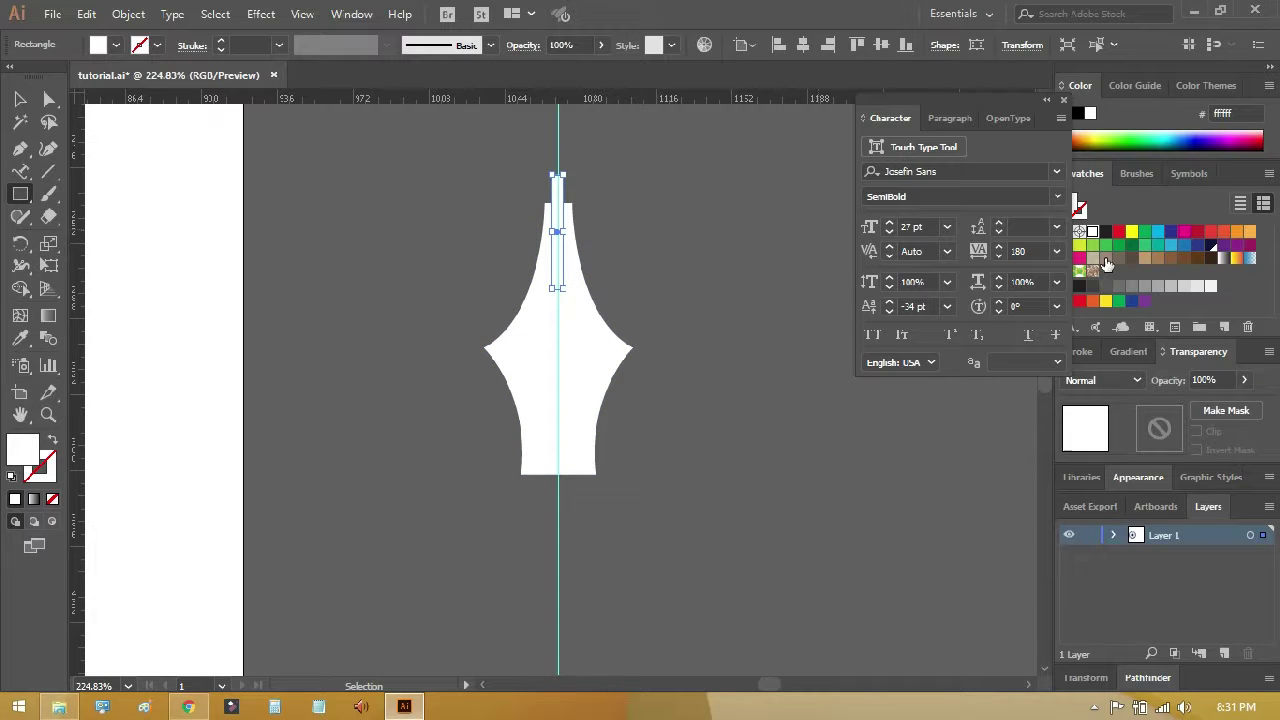
pyautogui.click(1210, 245)
pyautogui.click(22, 97)
# Step: Hide the guides and centre the navy strip horizontally on the nib
pyautogui.rightClick(410, 169)
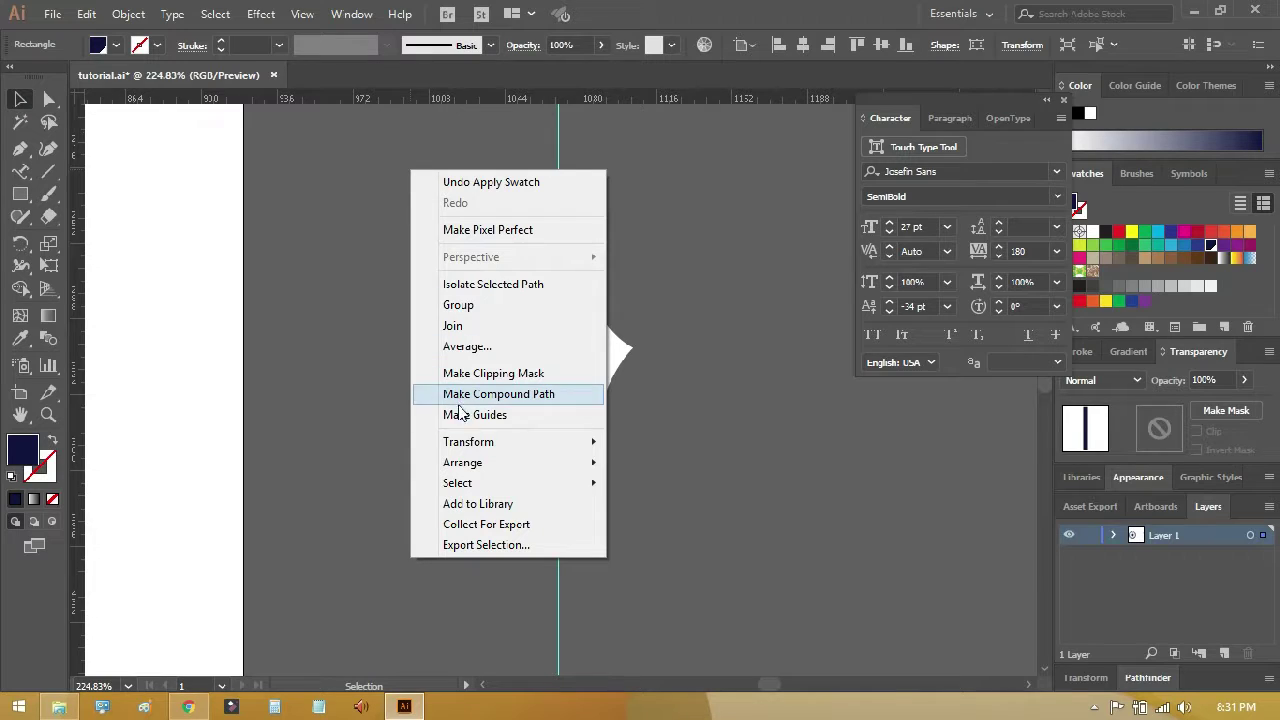
pyautogui.click(378, 342)
pyautogui.rightClick(378, 342)
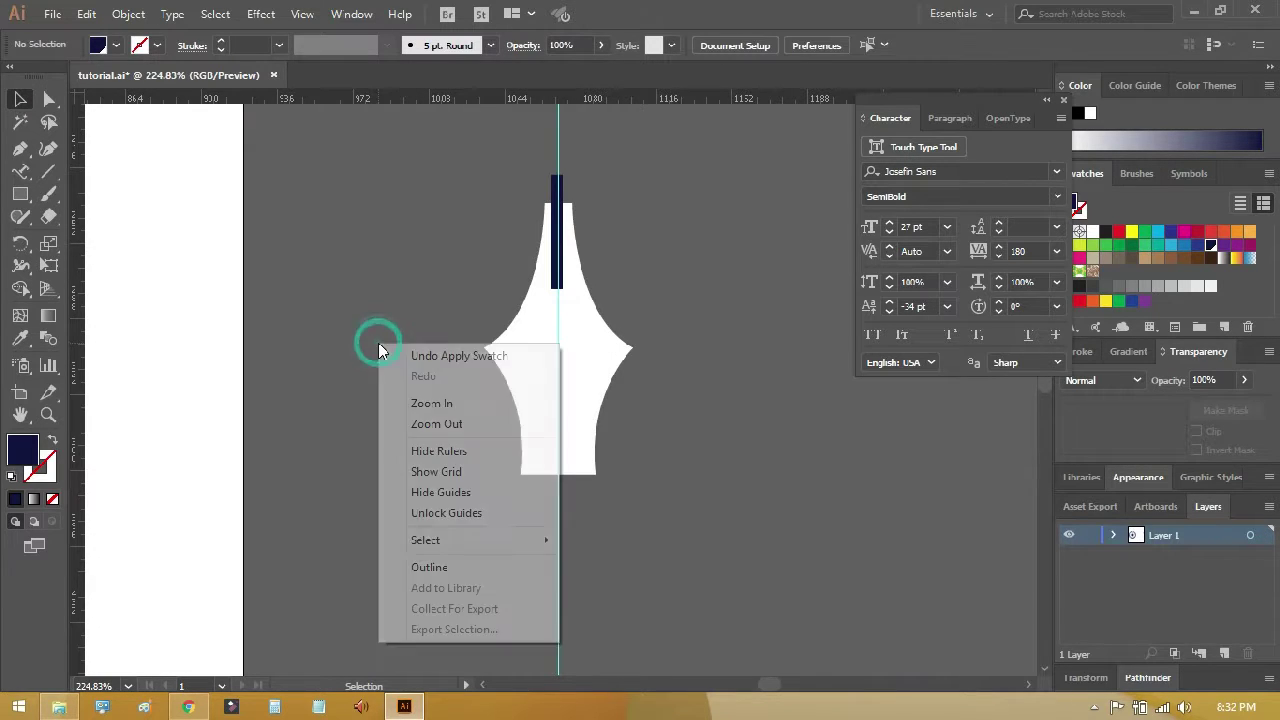
pyautogui.click(440, 492)
pyautogui.click(460, 288)
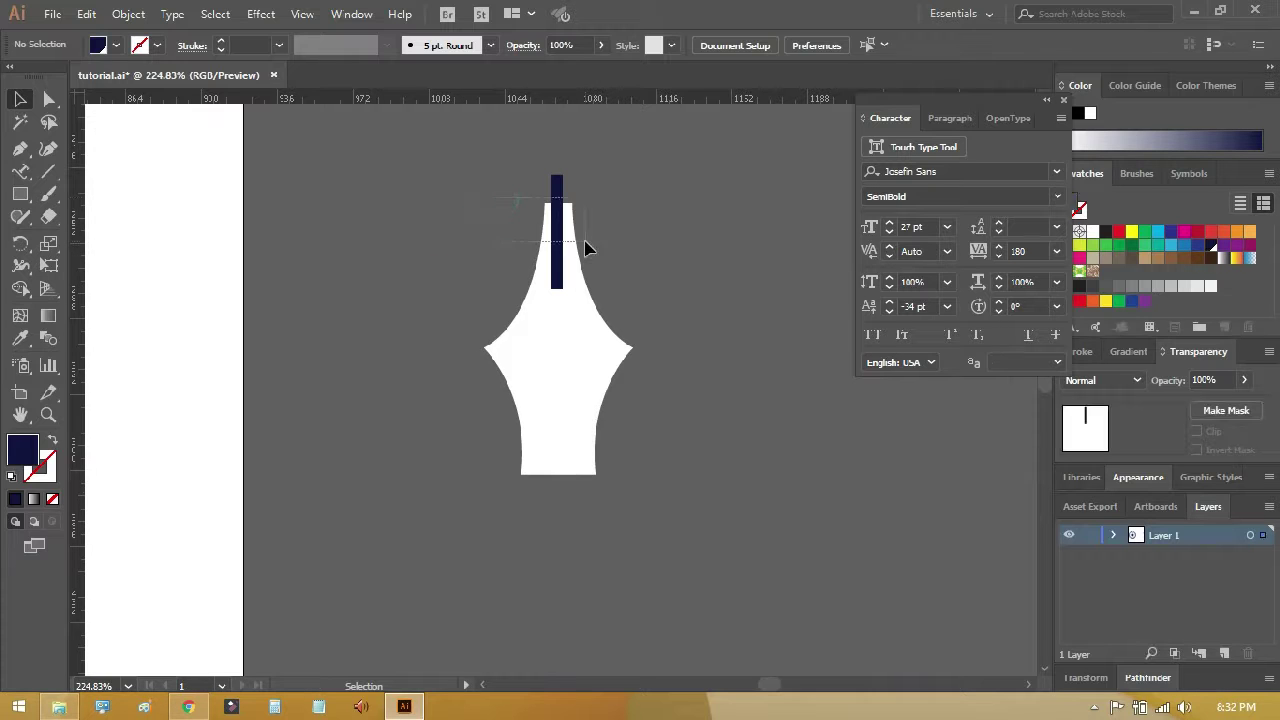
pyautogui.click(580, 320)
pyautogui.click(805, 45)
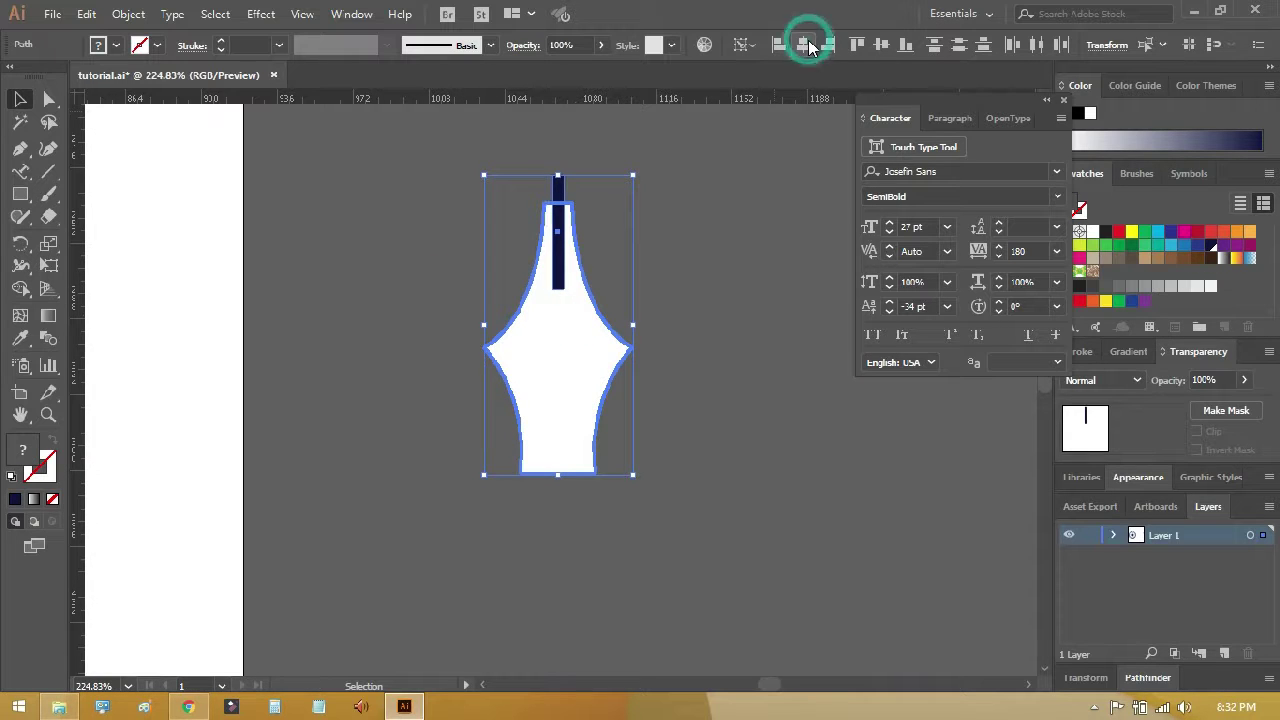
pyautogui.click(682, 280)
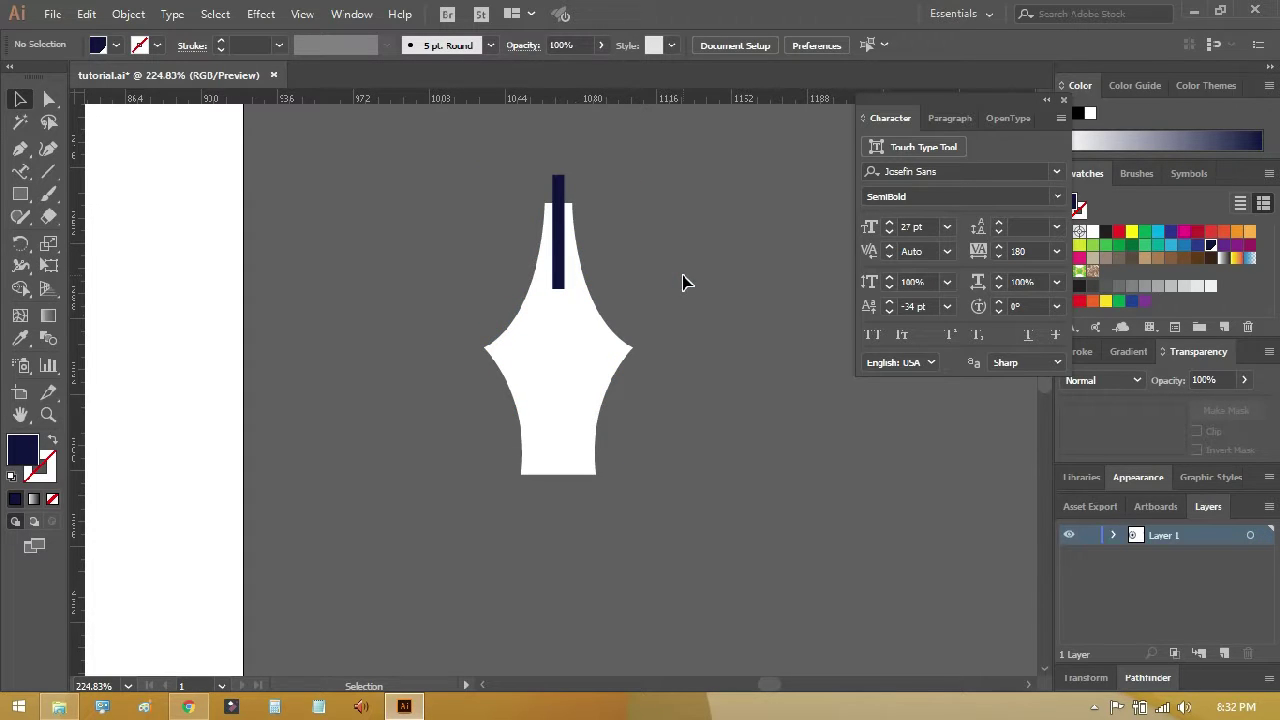
pyautogui.click(677, 280)
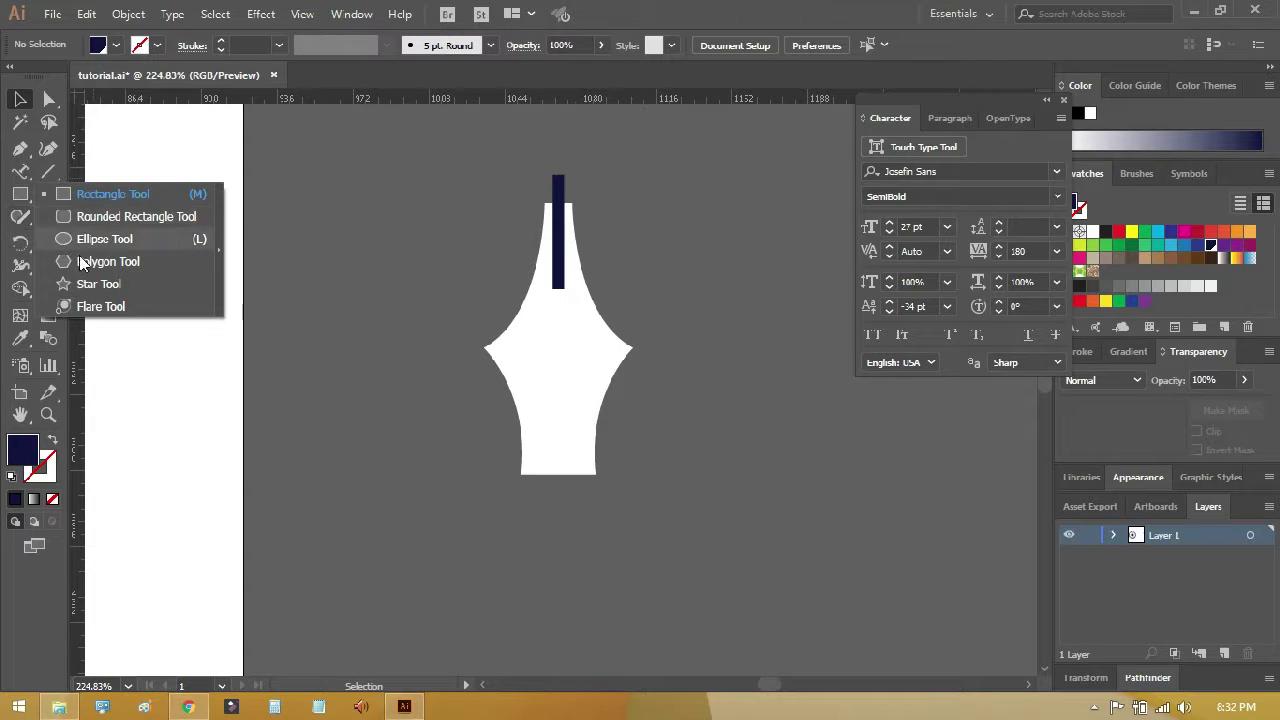
# Step: Draw a small circle at the lower end of the slit strip
pyautogui.moveTo(24, 204); pyautogui.dragTo(85, 238)
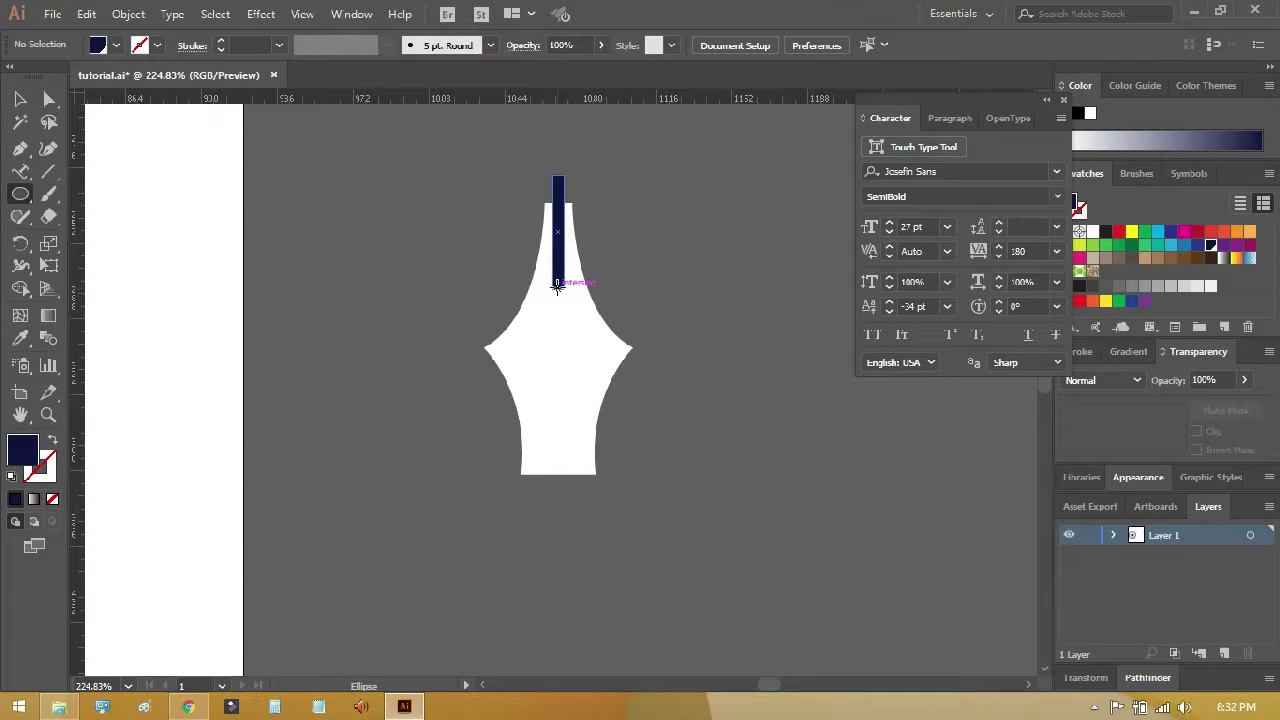
pyautogui.moveTo(558, 287); pyautogui.dragTo(575, 309)
pyautogui.press('v')
pyautogui.click(631, 280)
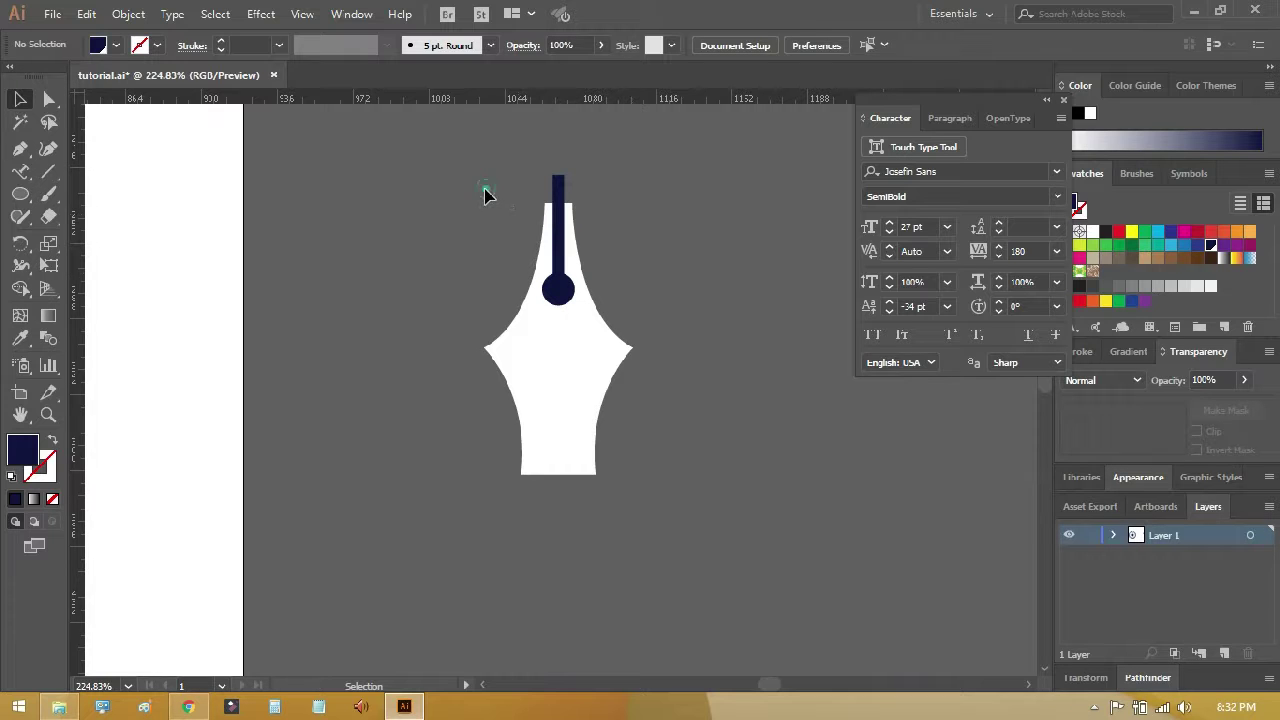
# Step: Cut the slit strip and circle out of the nib with the Shape Builder
pyautogui.moveTo(484, 195); pyautogui.dragTo(676, 504)
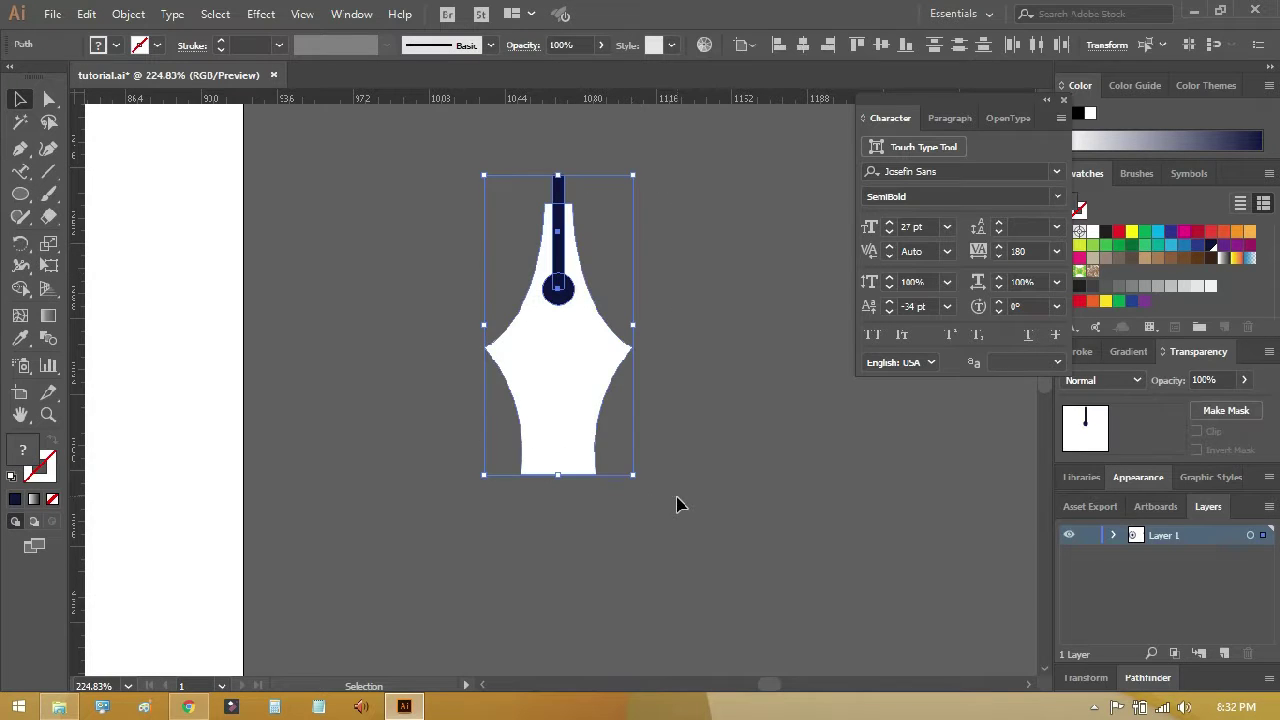
pyautogui.click(20, 288)
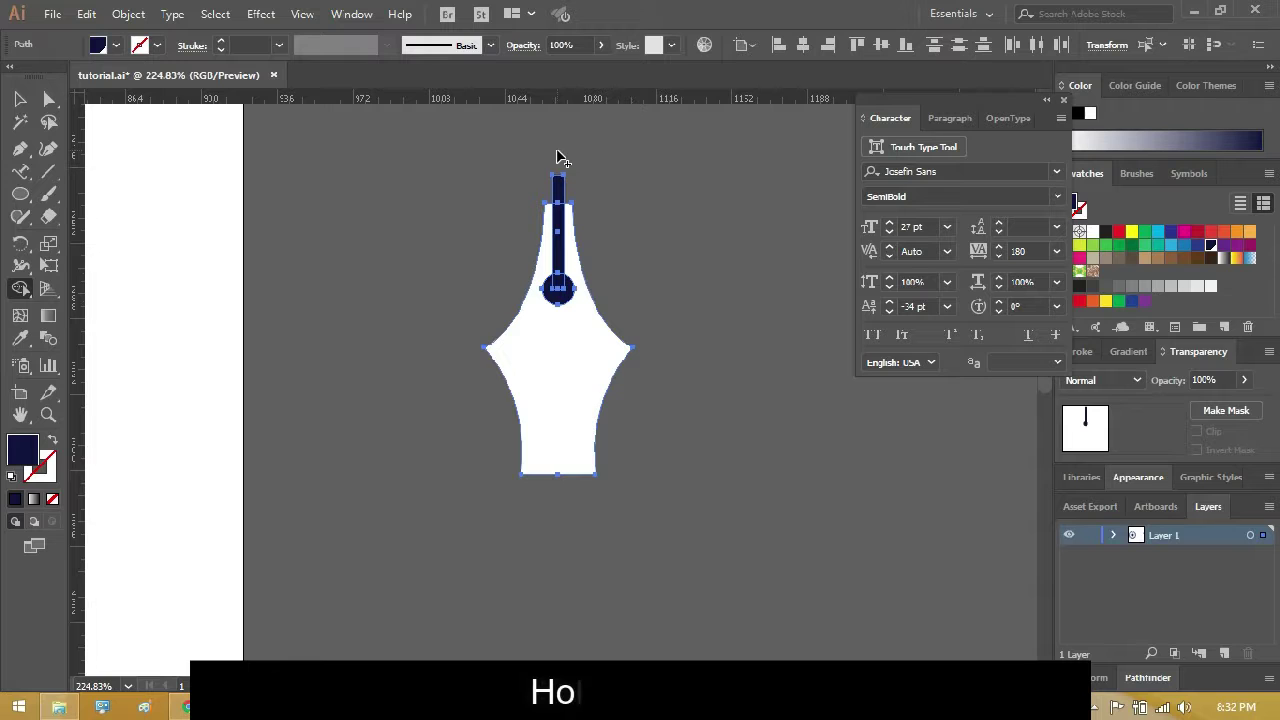
pyautogui.moveTo(558, 150); pyautogui.dragTo(558, 243)
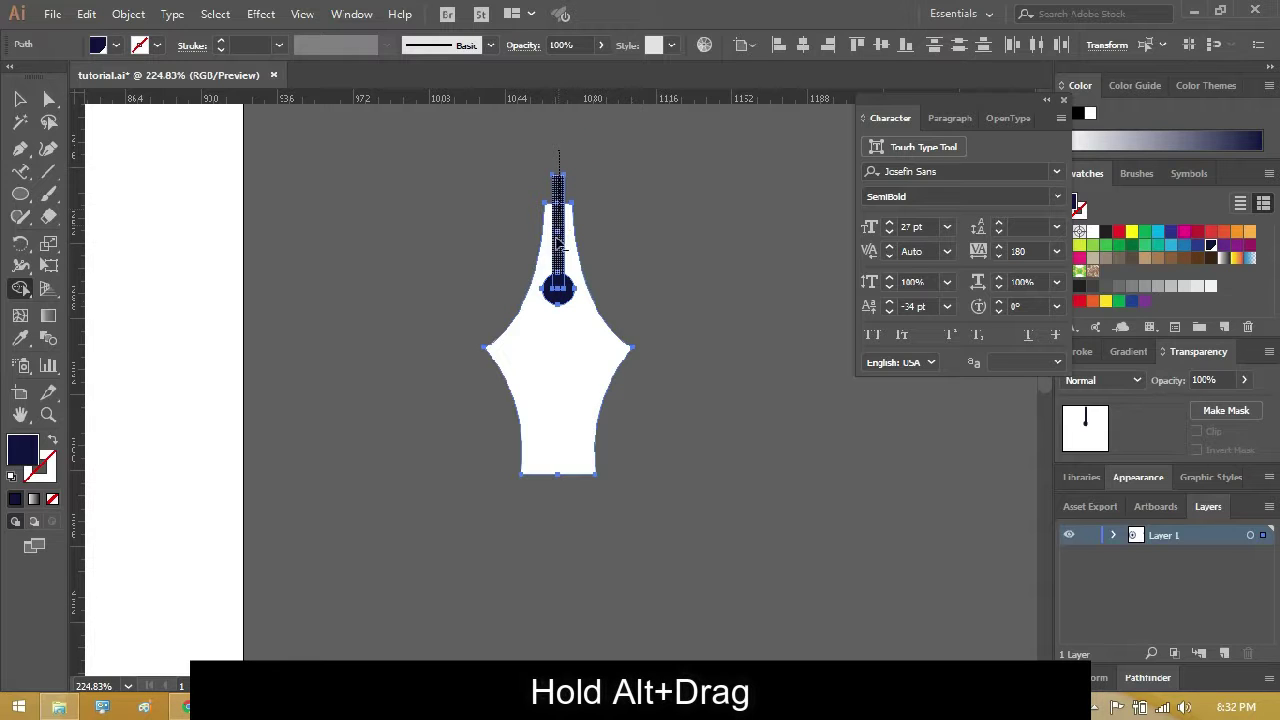
pyautogui.moveTo(557, 298); pyautogui.dragTo(558, 300)
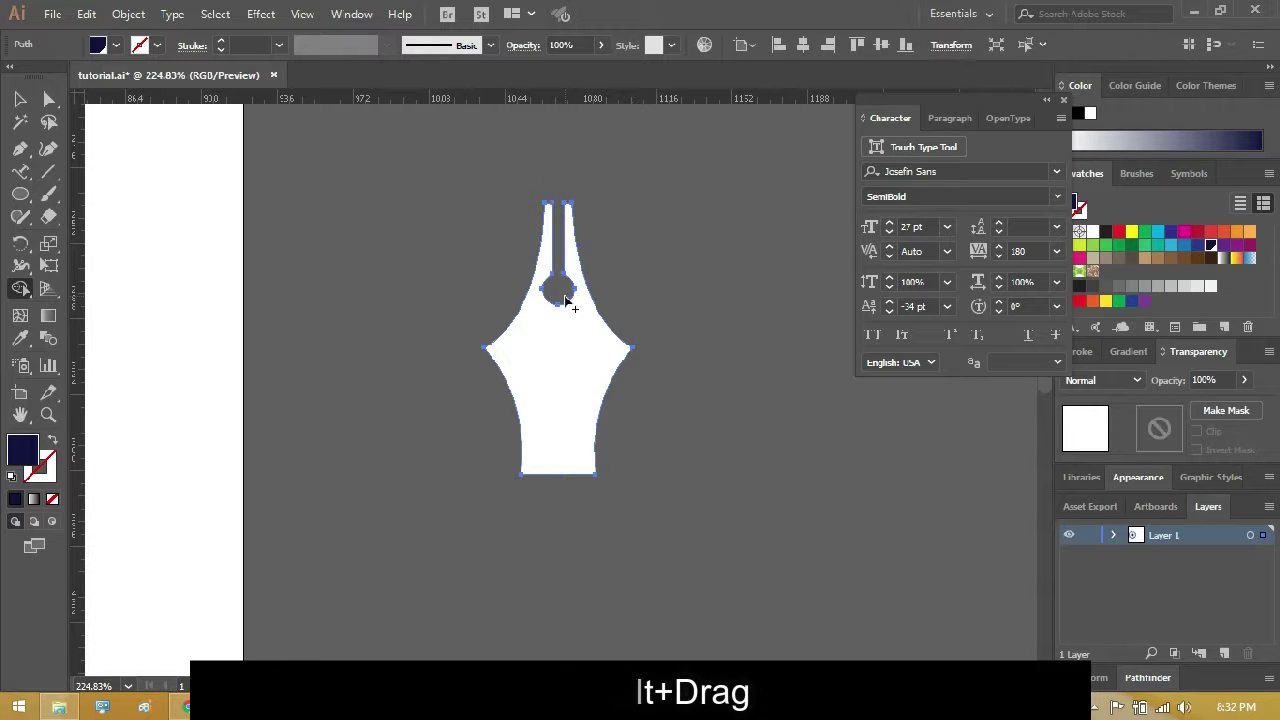
pyautogui.click(18, 100)
pyautogui.click(380, 210)
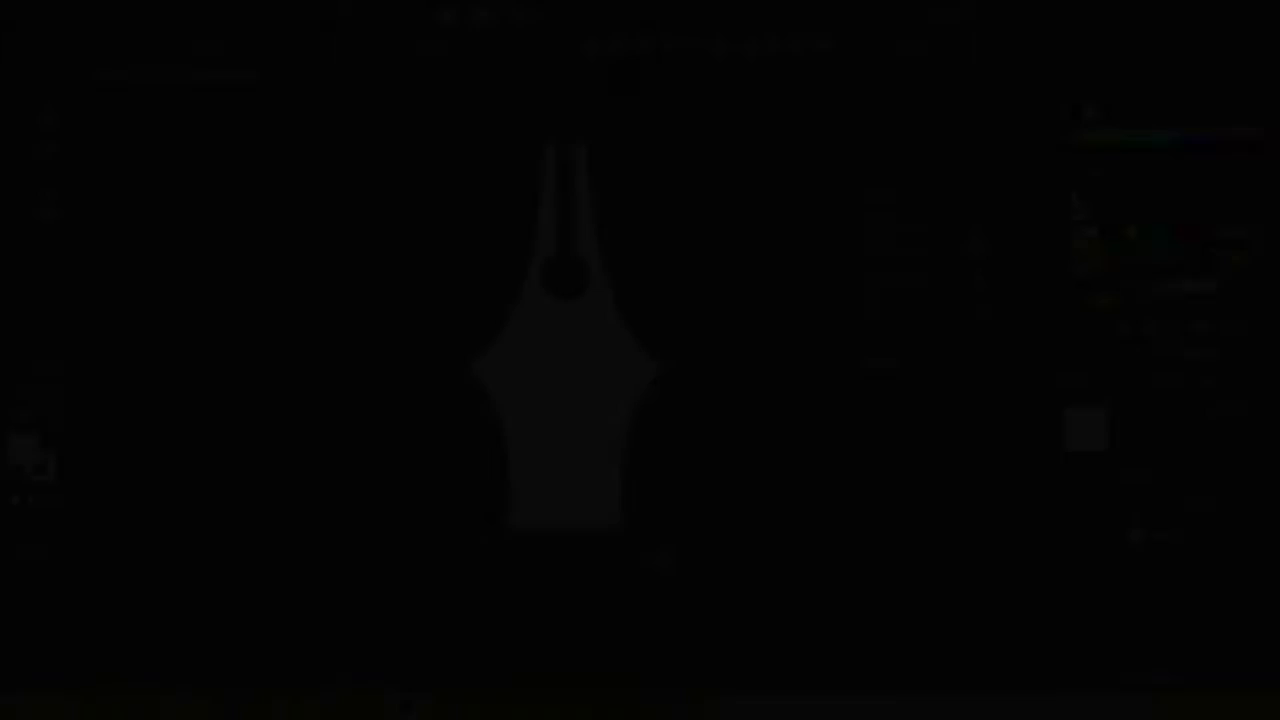
# Step: Draw a flat, square-cornered rectangle below the nib as its base
pyautogui.click(663, 556)
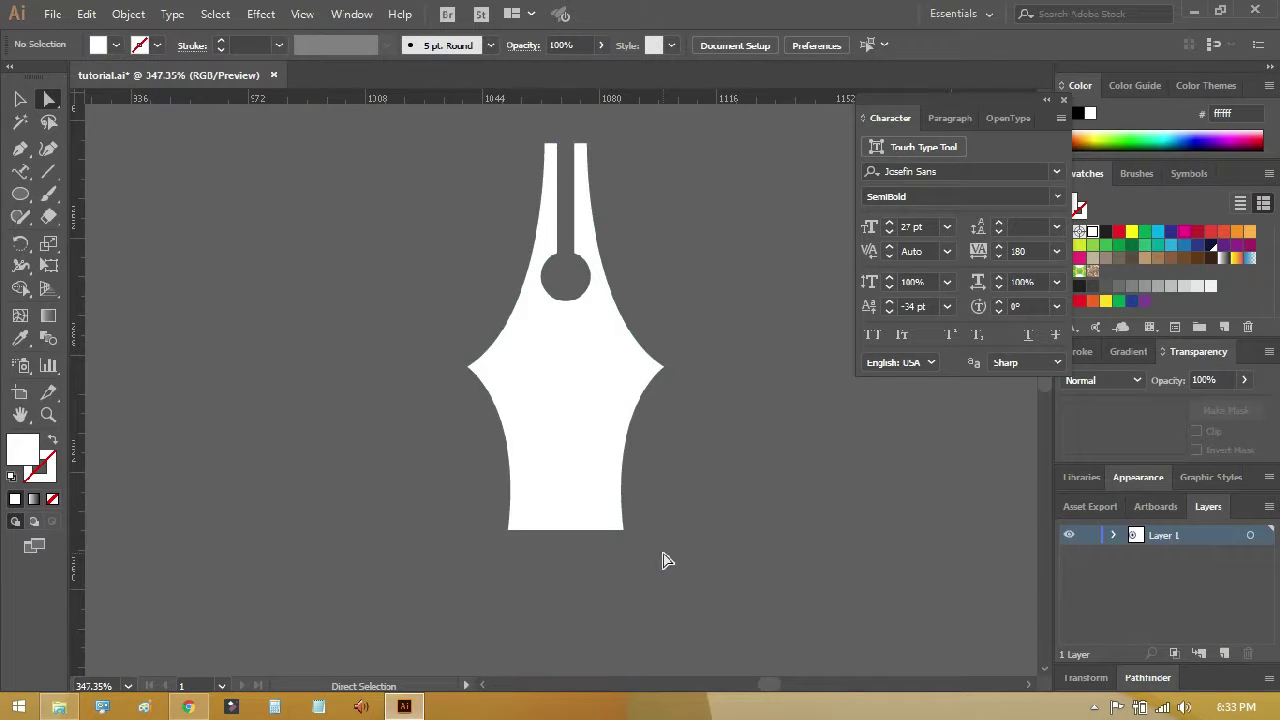
pyautogui.moveTo(20, 194); pyautogui.dragTo(72, 214)
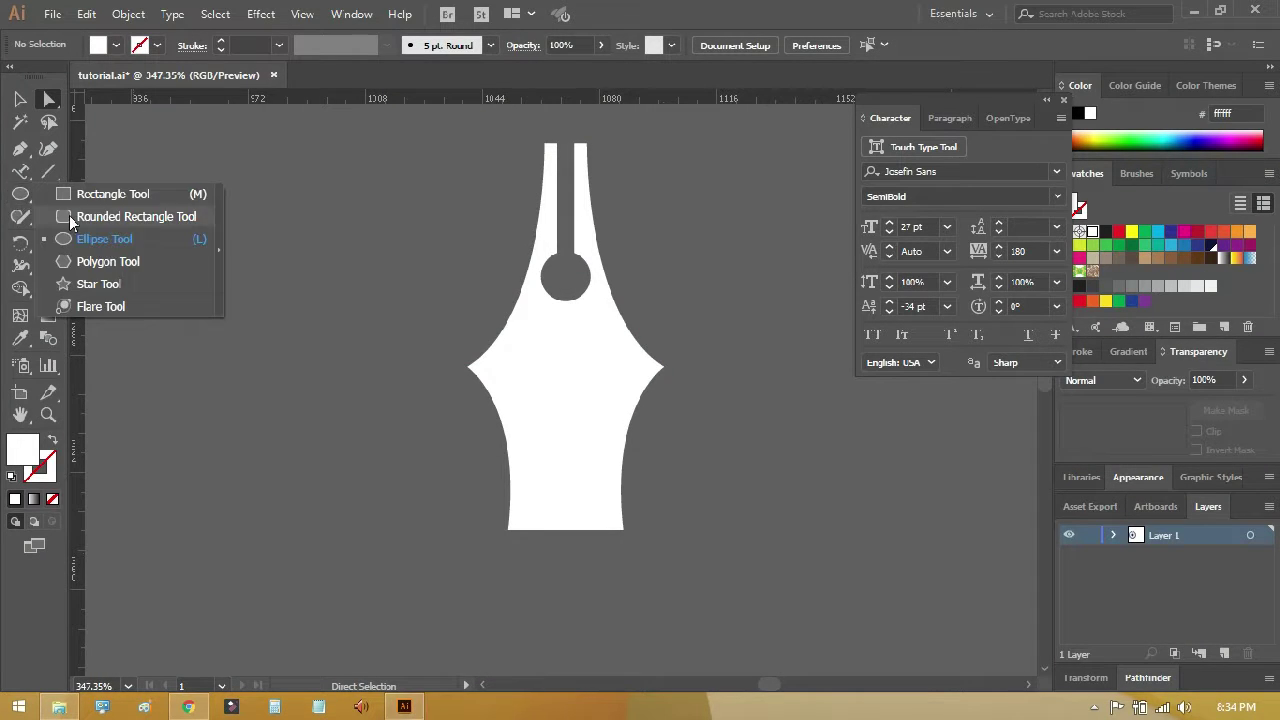
pyautogui.moveTo(482, 546); pyautogui.dragTo(655, 574)
pyautogui.hotkey('ctrl', 'z')
pyautogui.moveTo(20, 194); pyautogui.dragTo(100, 191)
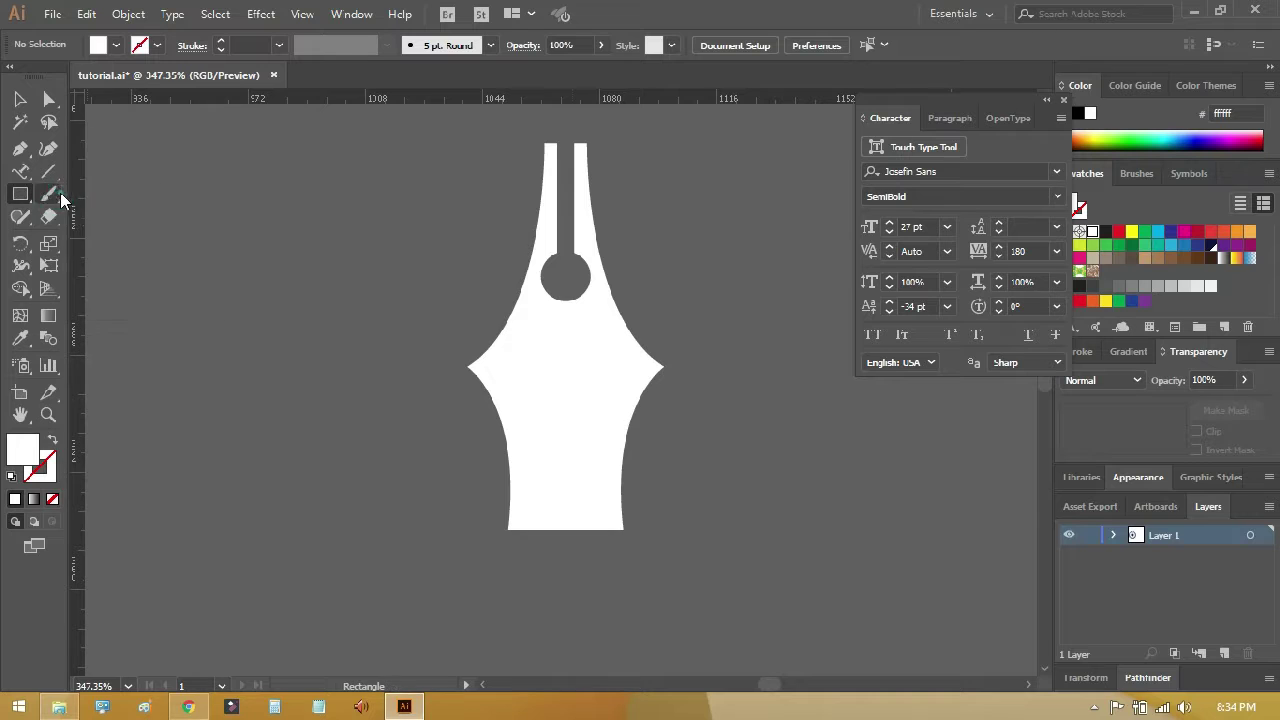
pyautogui.moveTo(482, 538); pyautogui.dragTo(644, 572)
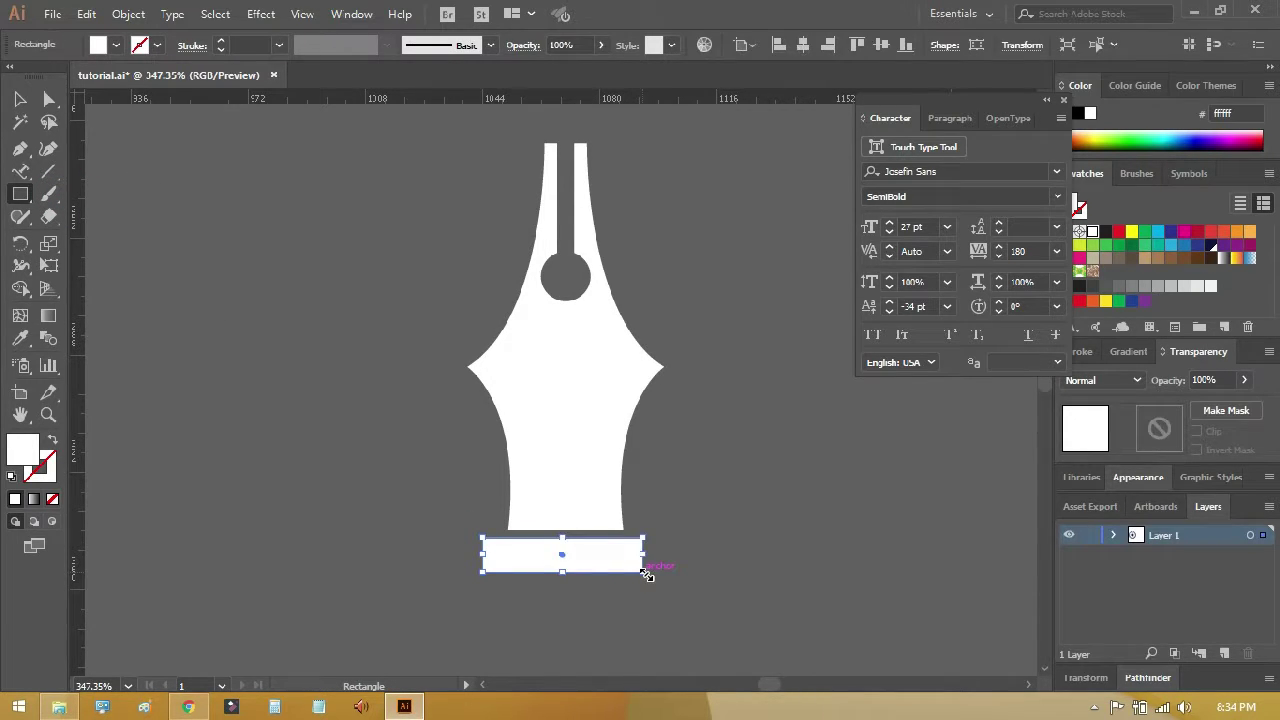
pyautogui.press('v')
pyautogui.click(715, 482)
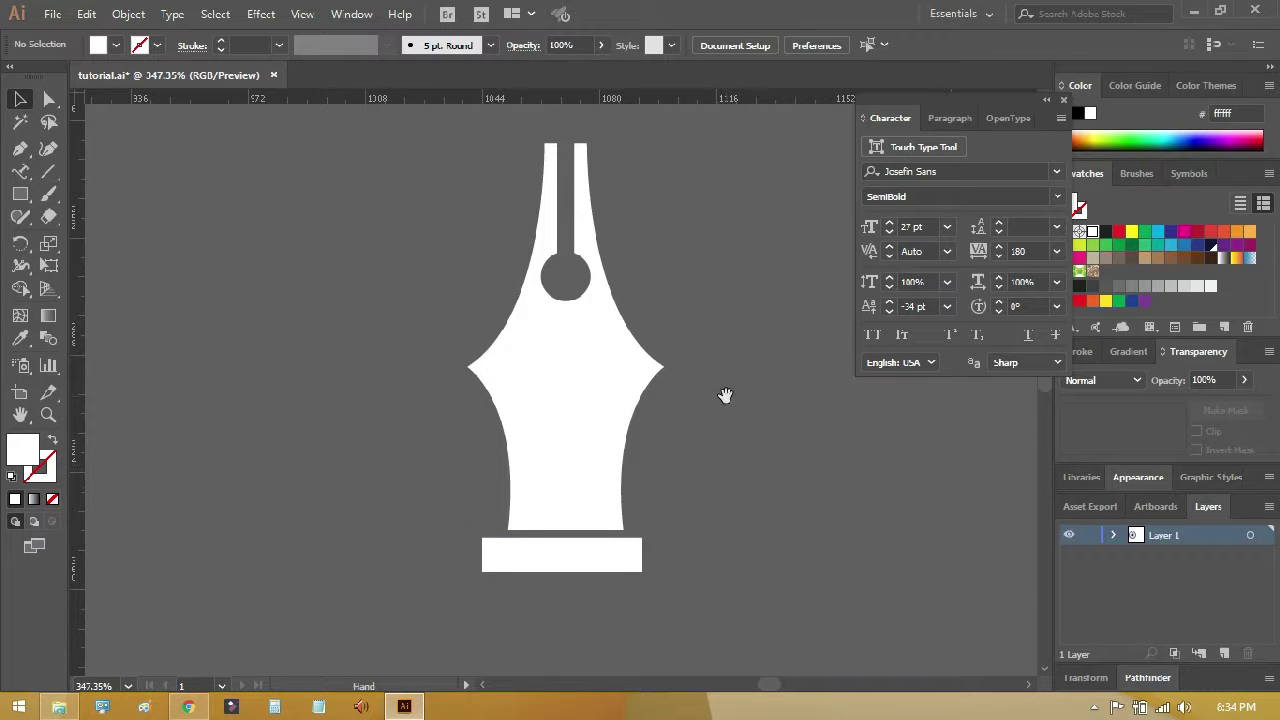
# Step: Direct-select the anchors on the nib's lower part to round its side points
pyautogui.moveTo(725, 395); pyautogui.dragTo(693, 587)
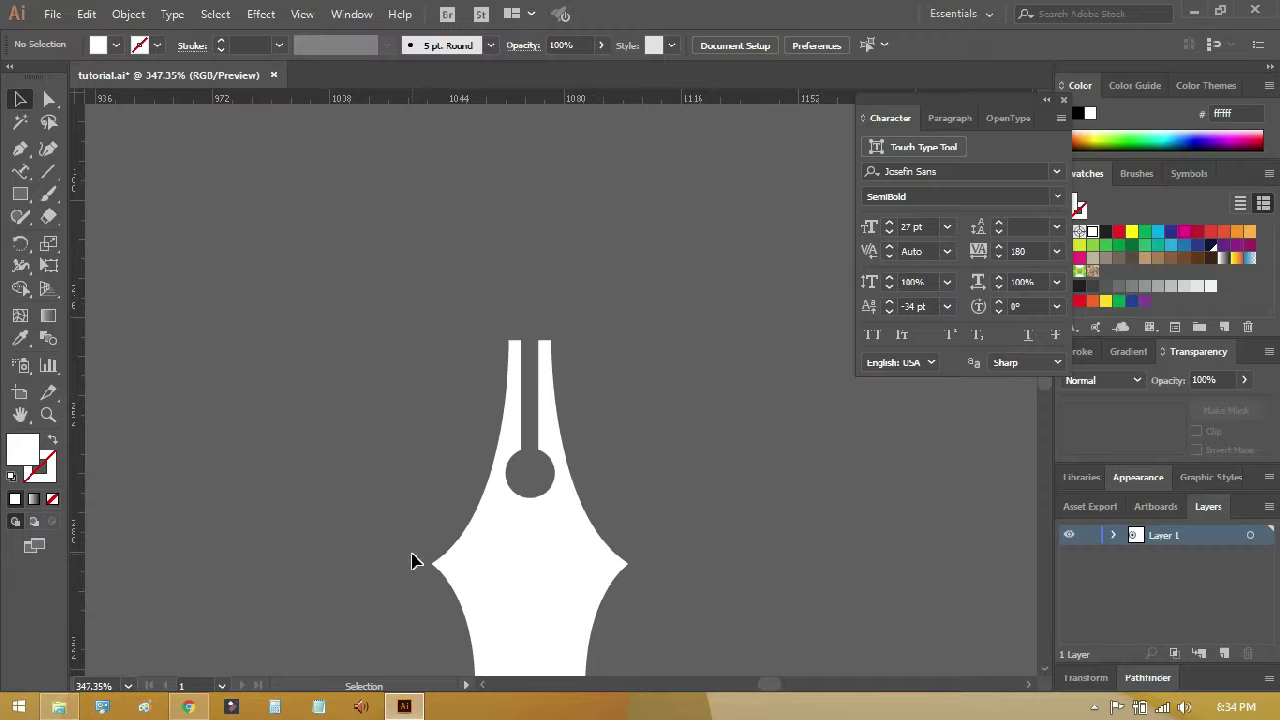
pyautogui.press('a')
pyautogui.moveTo(409, 551)
pyautogui.mouseDown()
pyautogui.moveTo(633, 575)
pyautogui.moveTo(620, 568)
pyautogui.mouseUp()
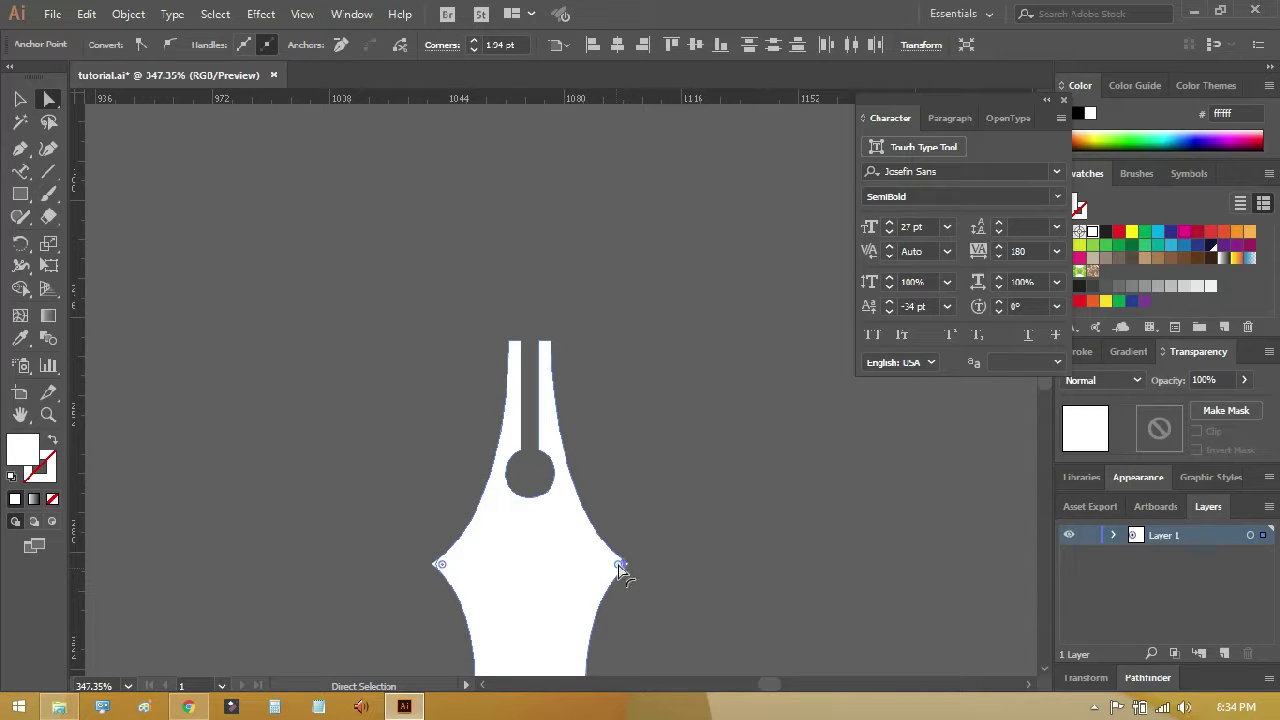
pyautogui.click(650, 504)
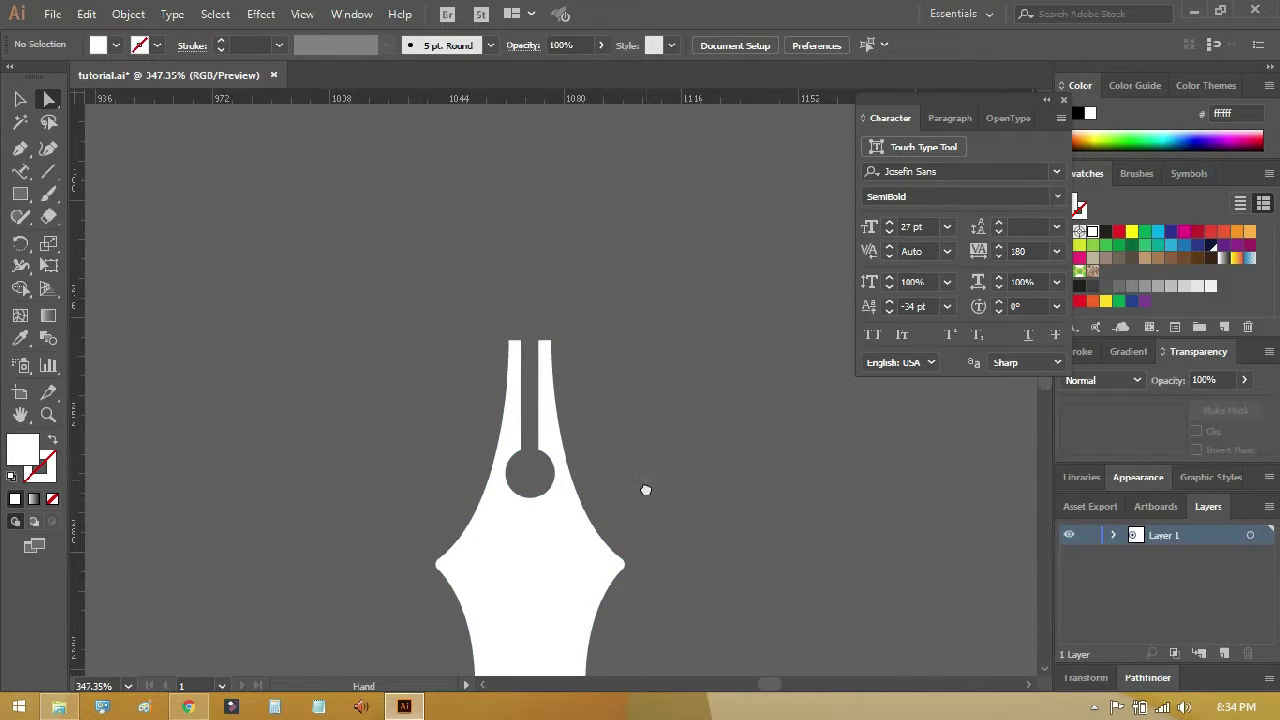
pyautogui.moveTo(645, 489); pyautogui.dragTo(646, 580)
# Step: Draw a large outlined circle above the nib and delete its bottom anchor, leaving an arc
pyautogui.click(20, 195)
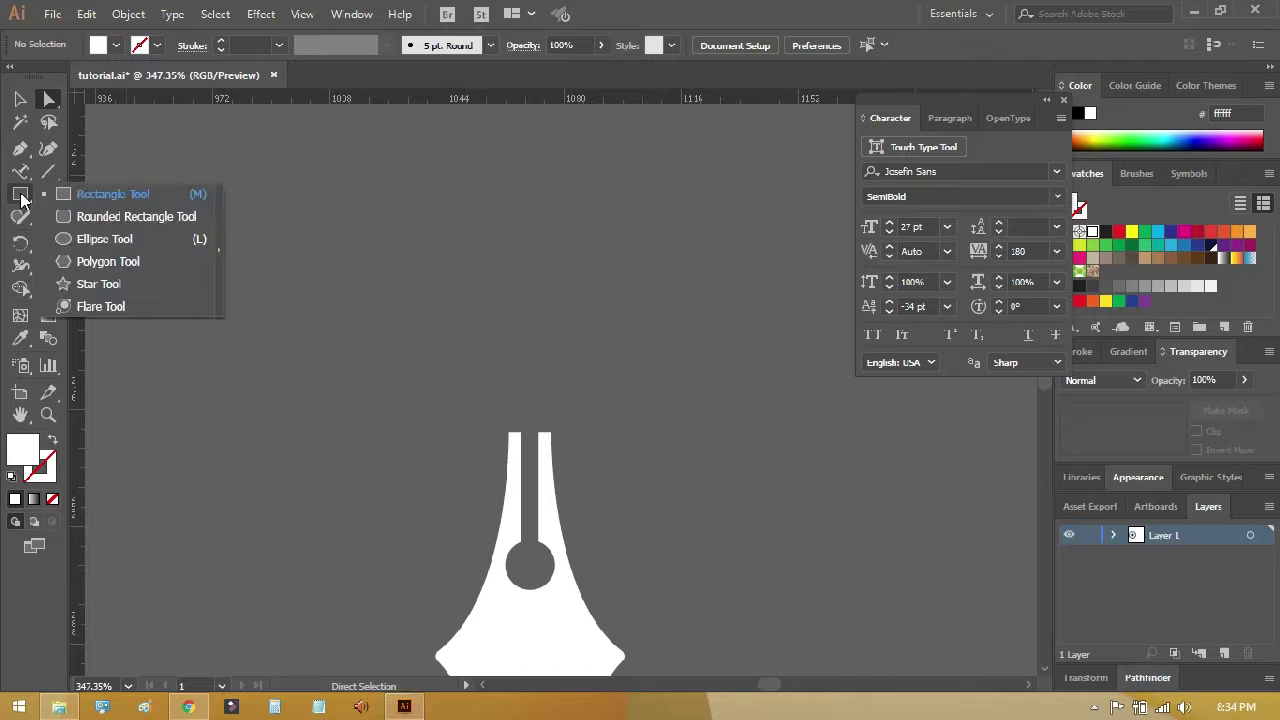
pyautogui.click(86, 240)
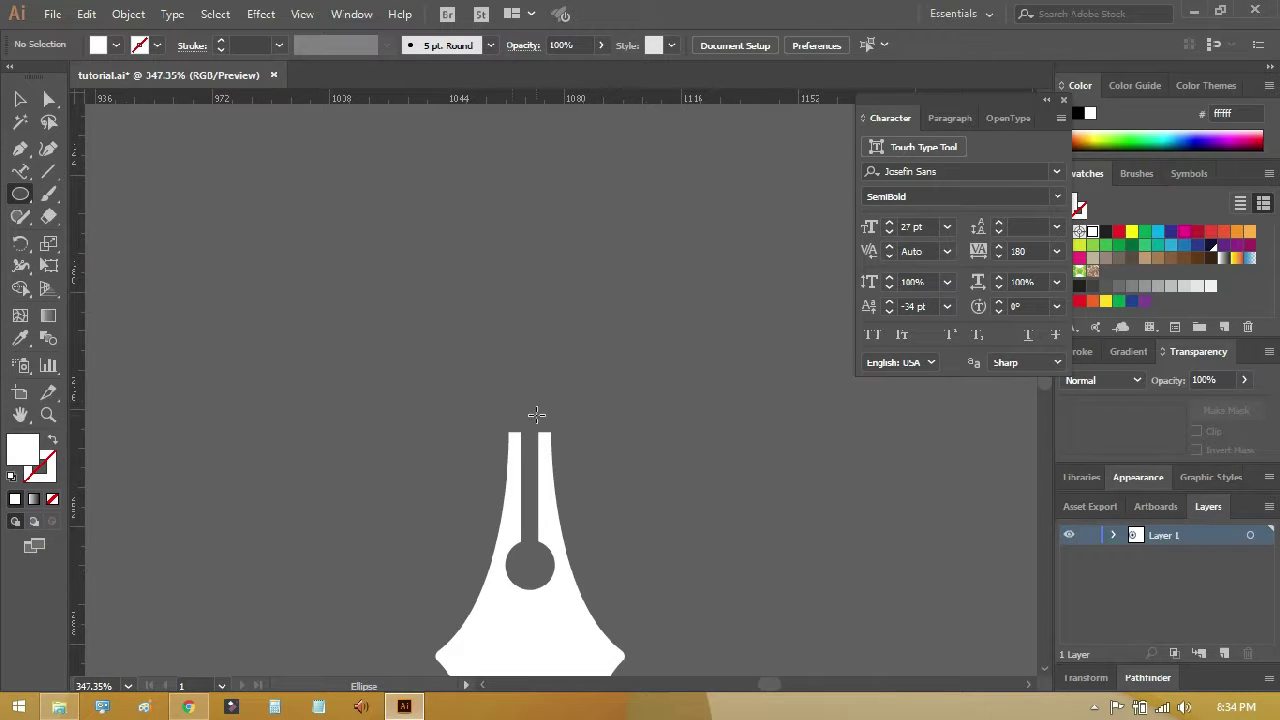
pyautogui.moveTo(536, 416); pyautogui.dragTo(645, 522)
pyautogui.press('v')
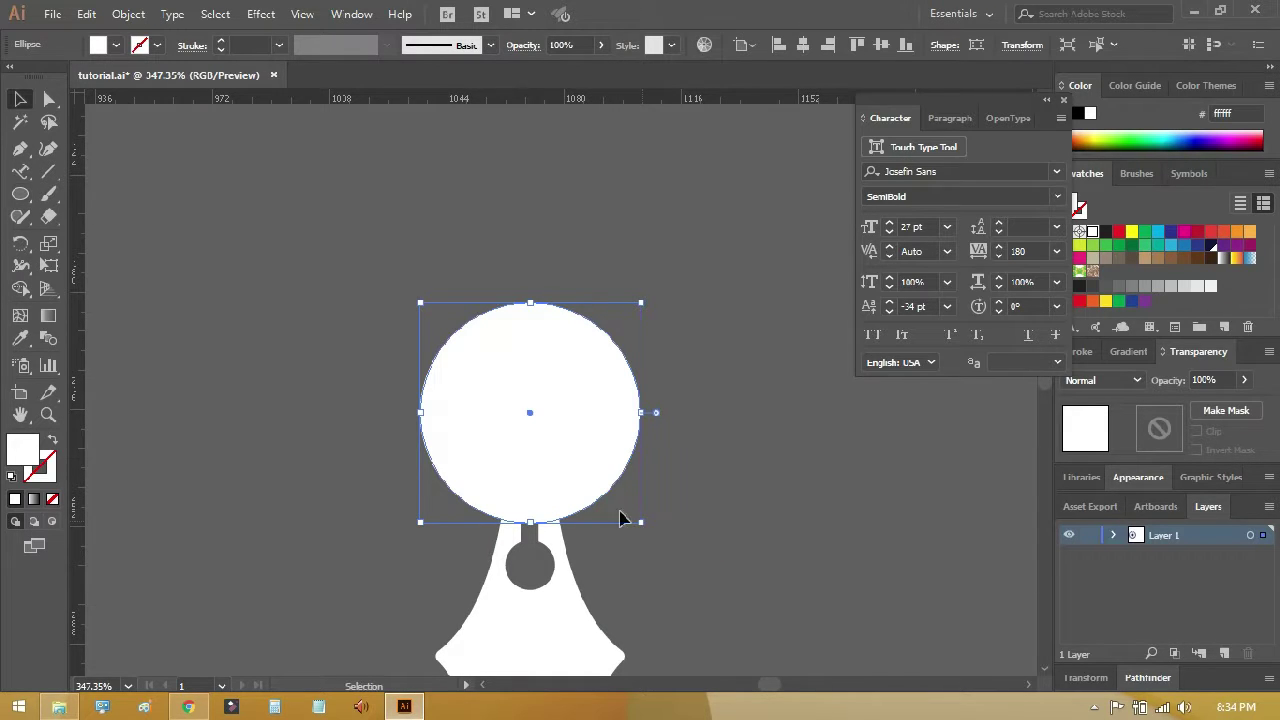
pyautogui.click(52, 439)
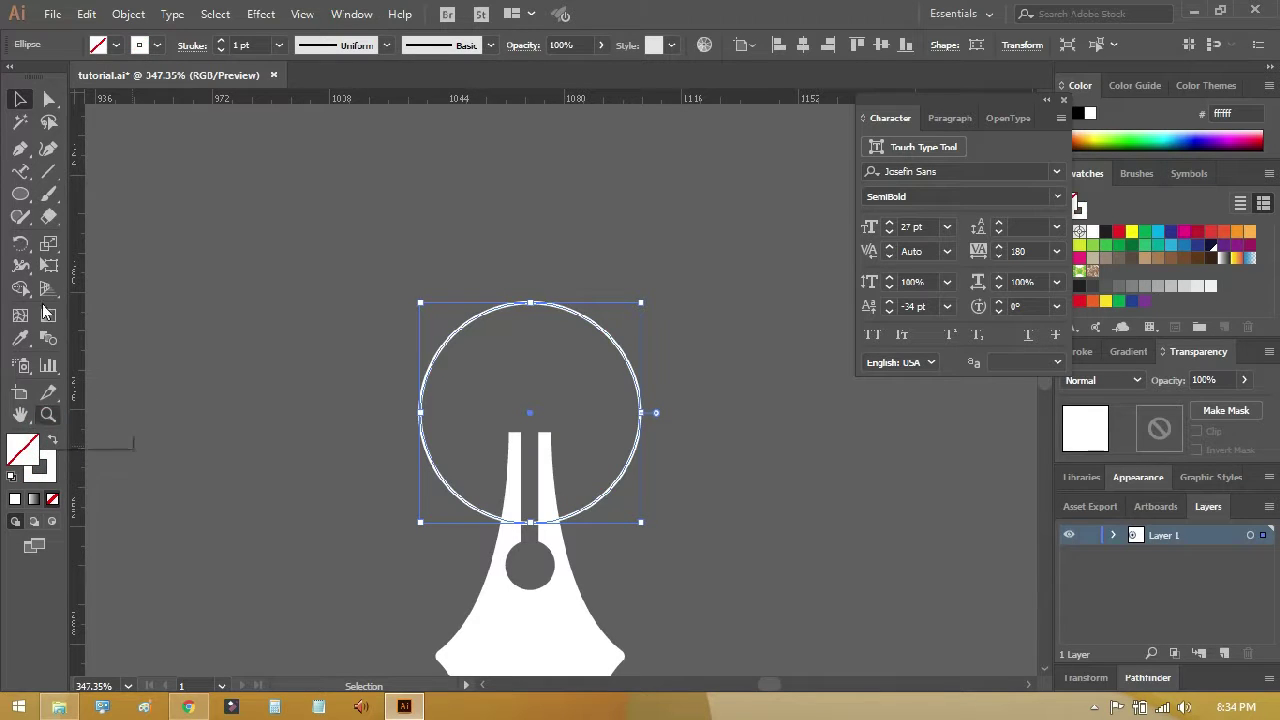
pyautogui.click(49, 98)
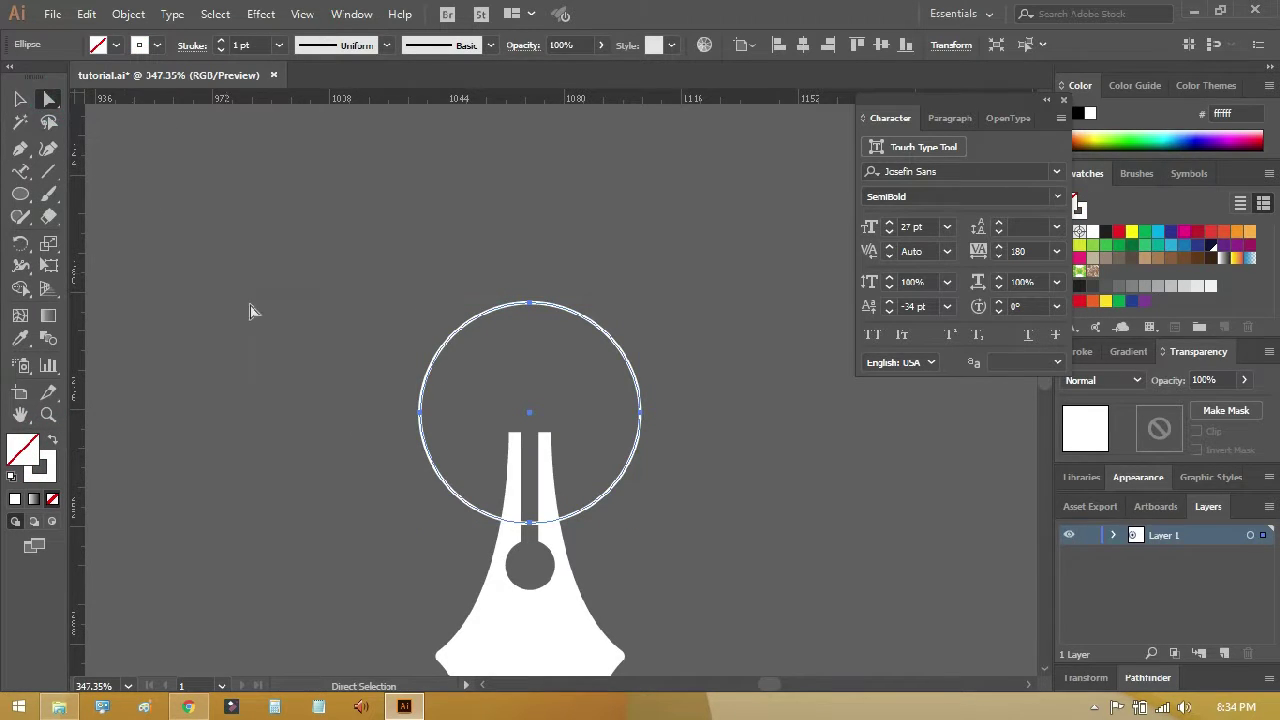
pyautogui.click(530, 522)
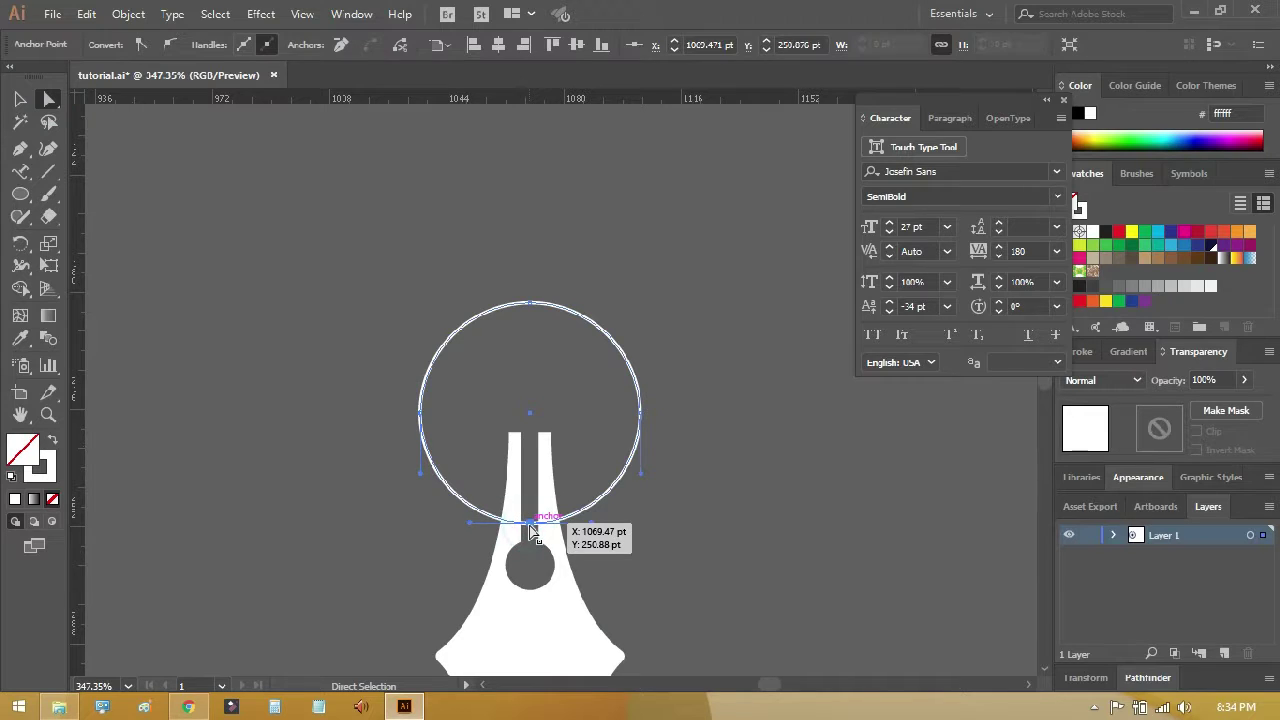
pyautogui.press('Delete')
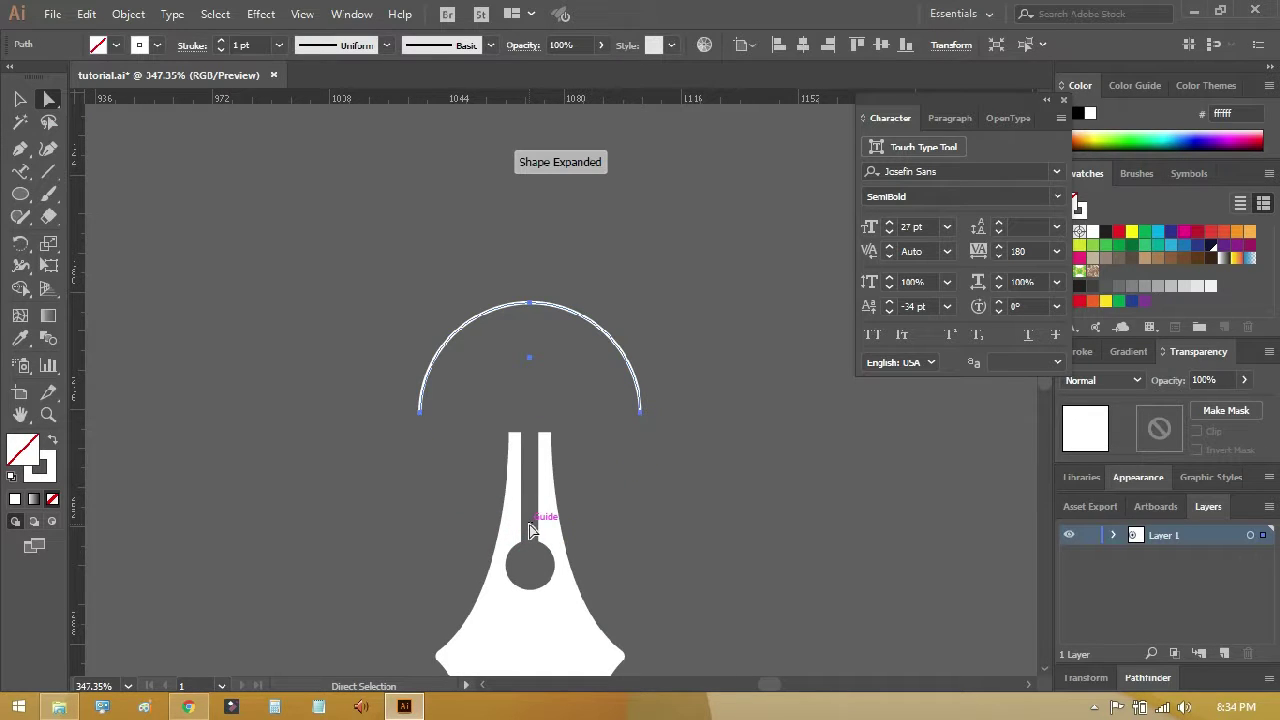
pyautogui.press('v')
pyautogui.click(328, 466)
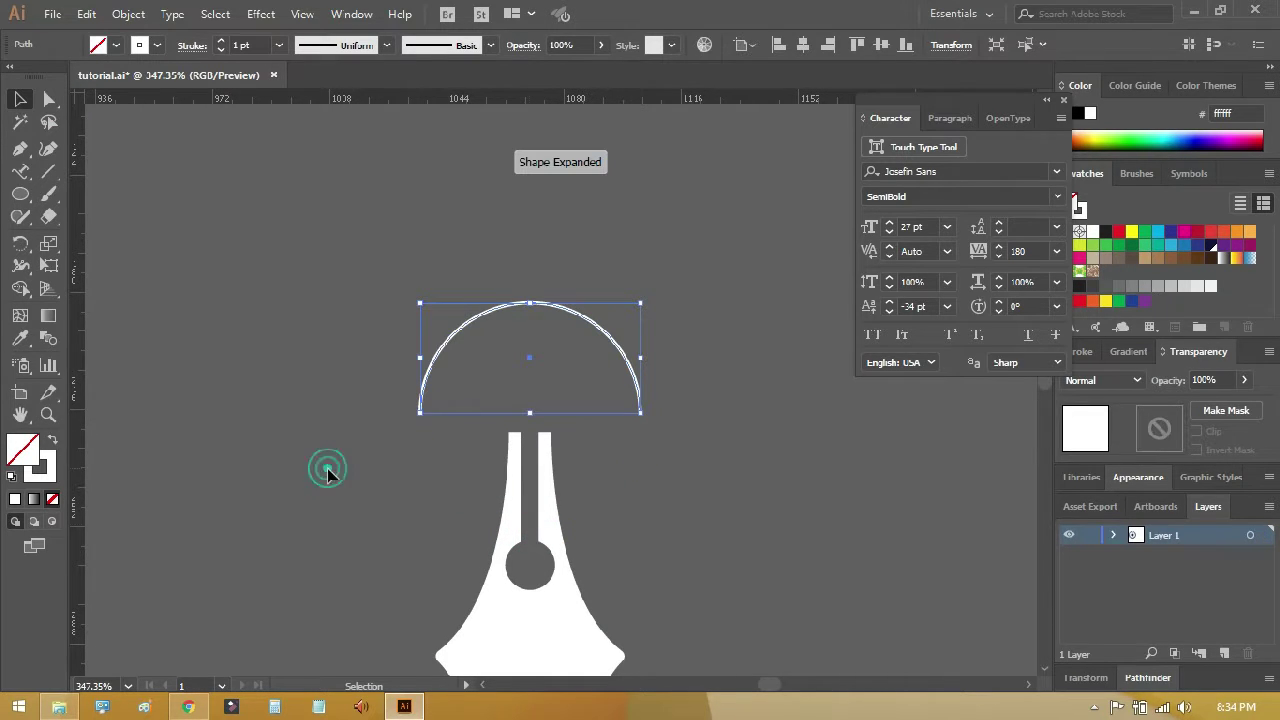
# Step: Give the arc a 3 pt stroke and move it down over the nib's top
pyautogui.click(522, 302)
pyautogui.click(253, 46)
pyautogui.write('3')
pyautogui.press('Return')
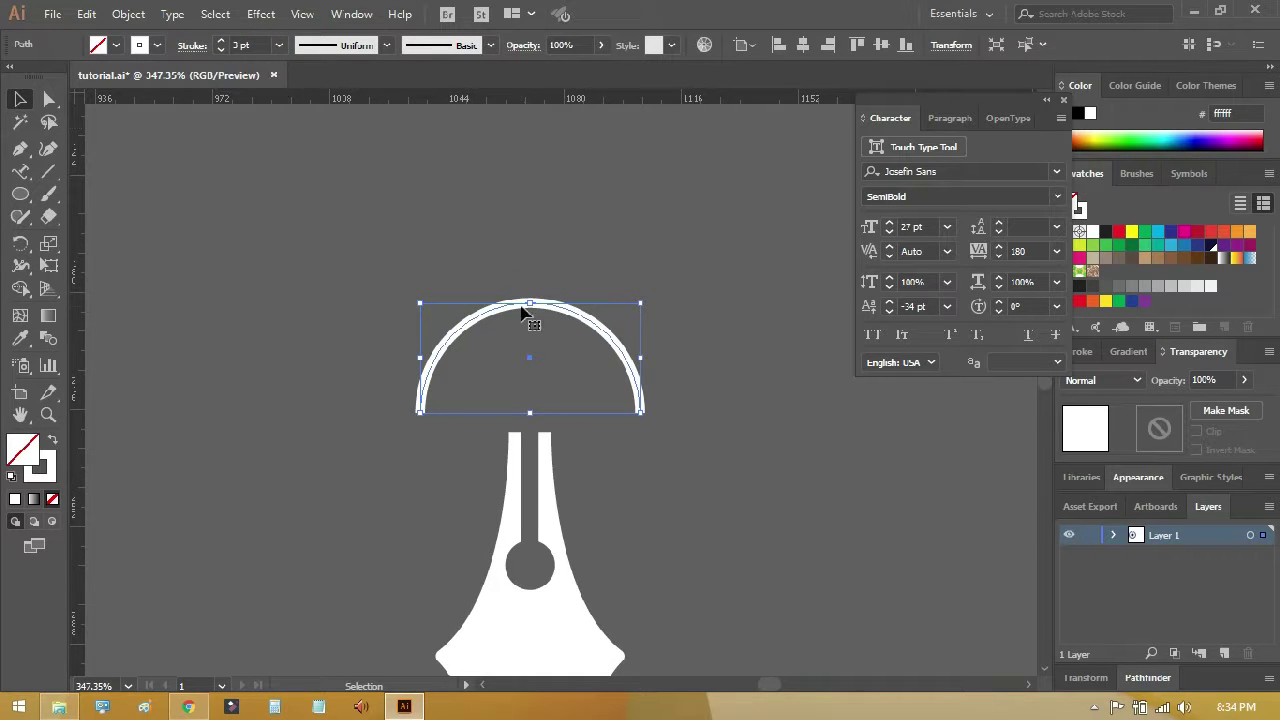
pyautogui.moveTo(548, 310); pyautogui.dragTo(545, 393)
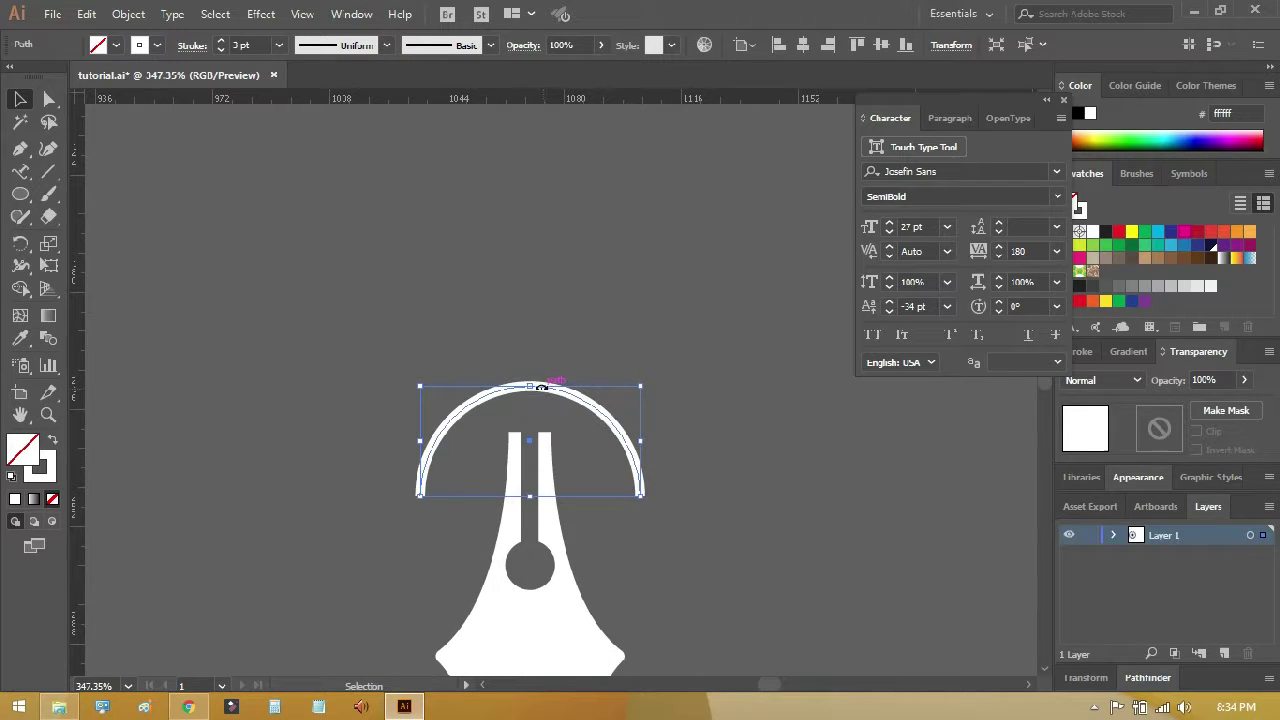
pyautogui.click(418, 338)
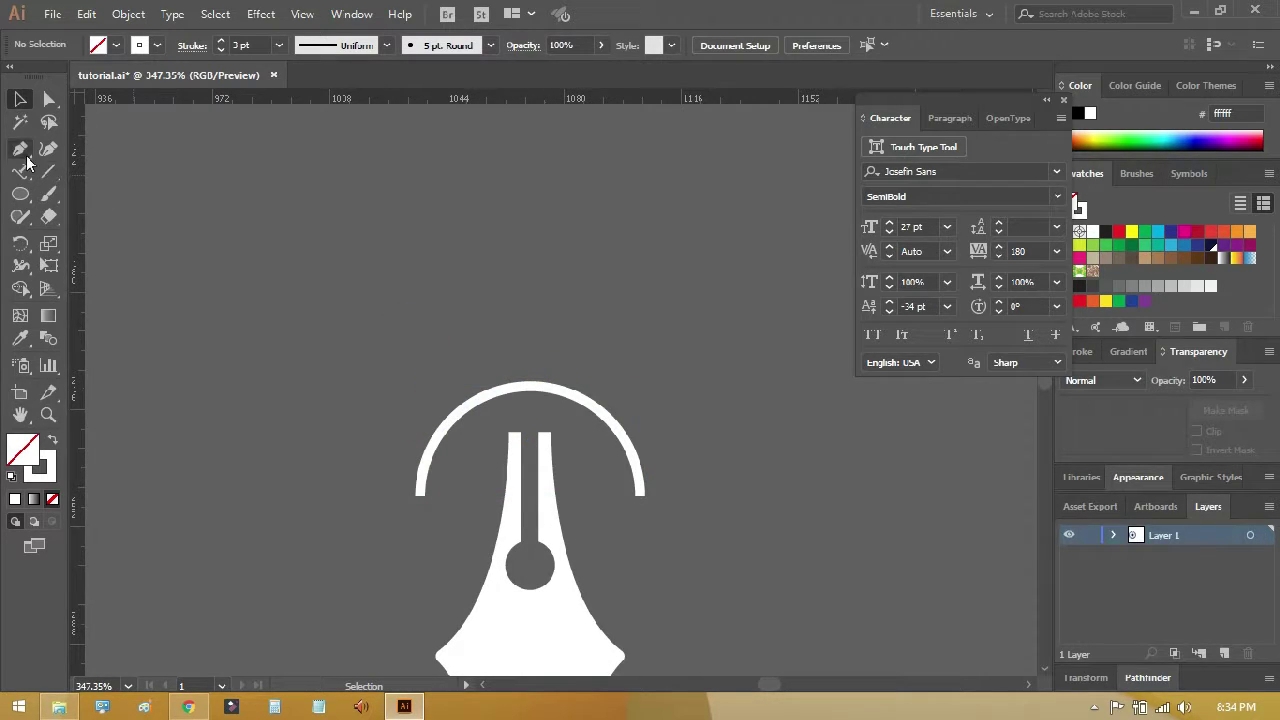
# Step: Draw a small white square with no outline at the arc's top
pyautogui.click(21, 196)
pyautogui.click(100, 194)
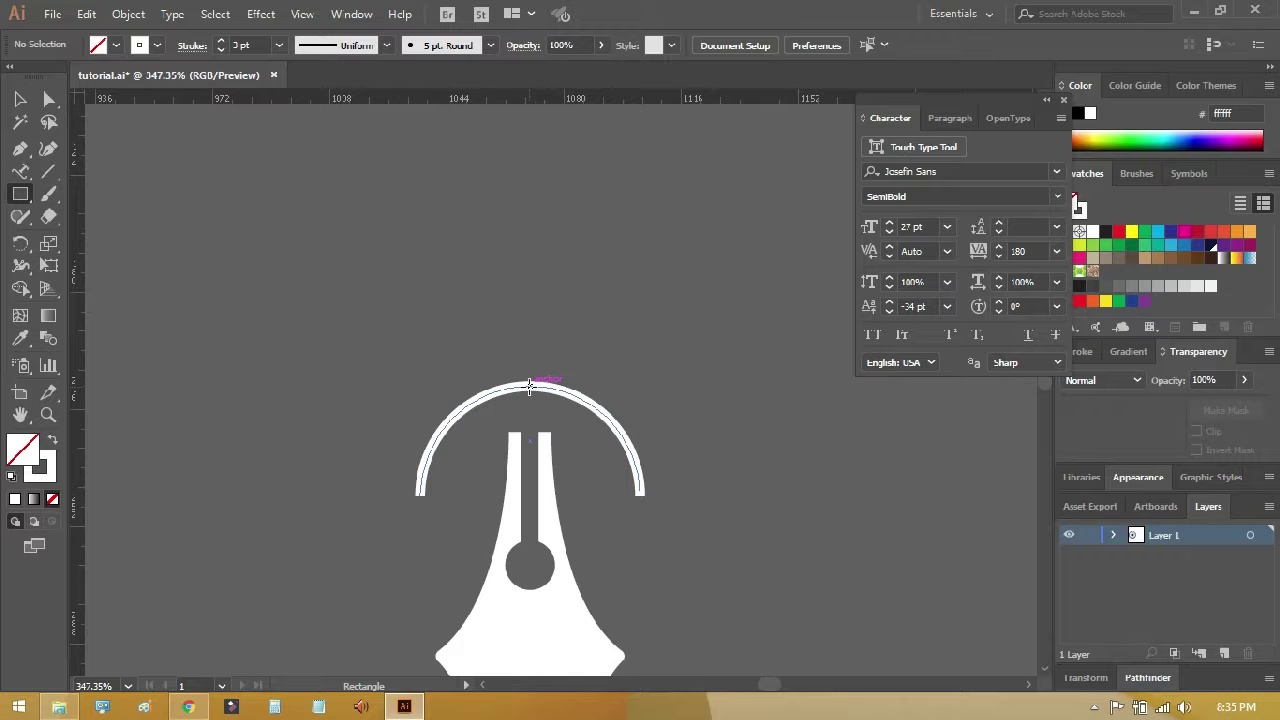
pyautogui.moveTo(530, 387); pyautogui.dragTo(550, 404)
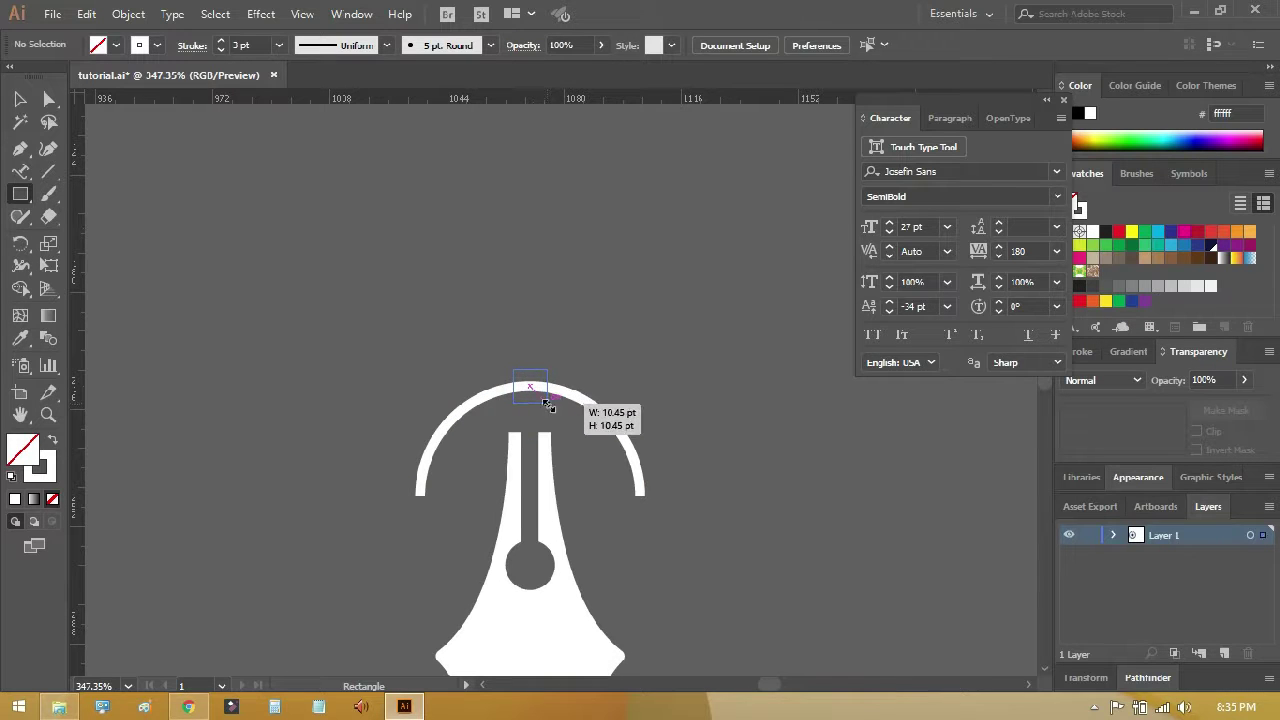
pyautogui.click(51, 442)
pyautogui.press('v')
pyautogui.click(352, 342)
pyautogui.click(539, 392)
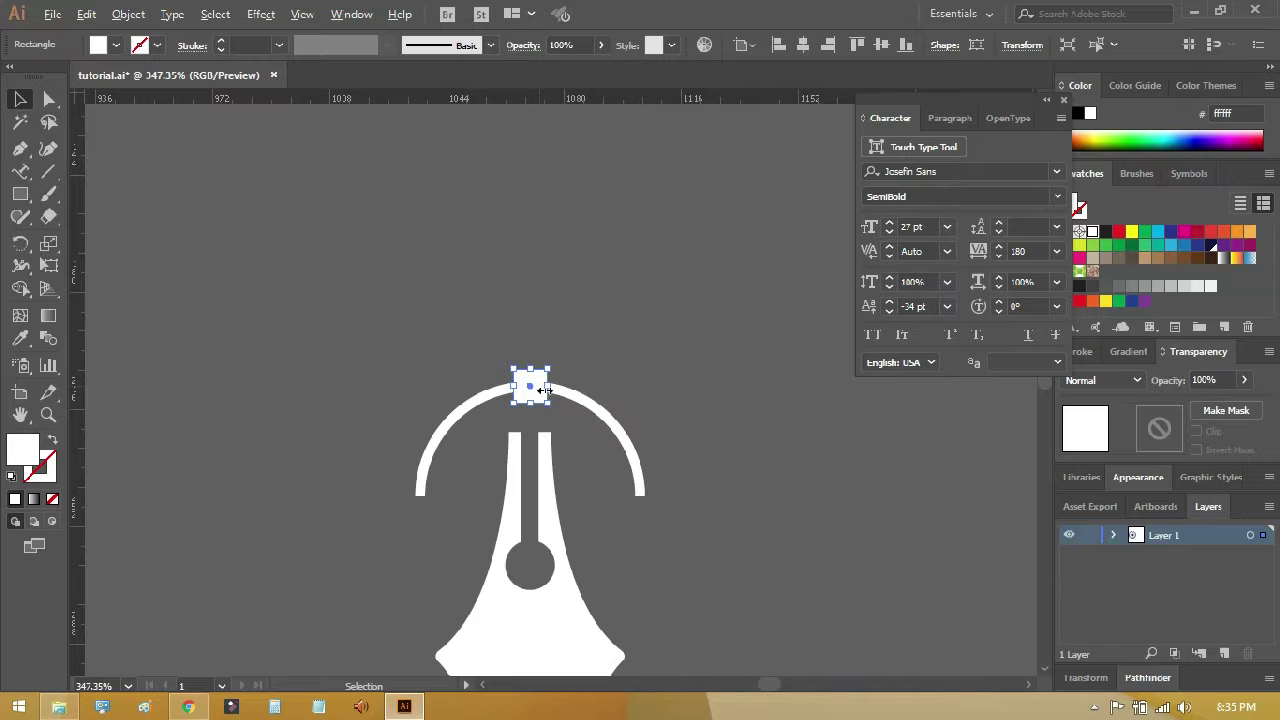
pyautogui.click(606, 360)
# Step: Copy the square to the arc's right and left ends, then check in Outline view
pyautogui.moveTo(529, 386); pyautogui.dragTo(646, 502)
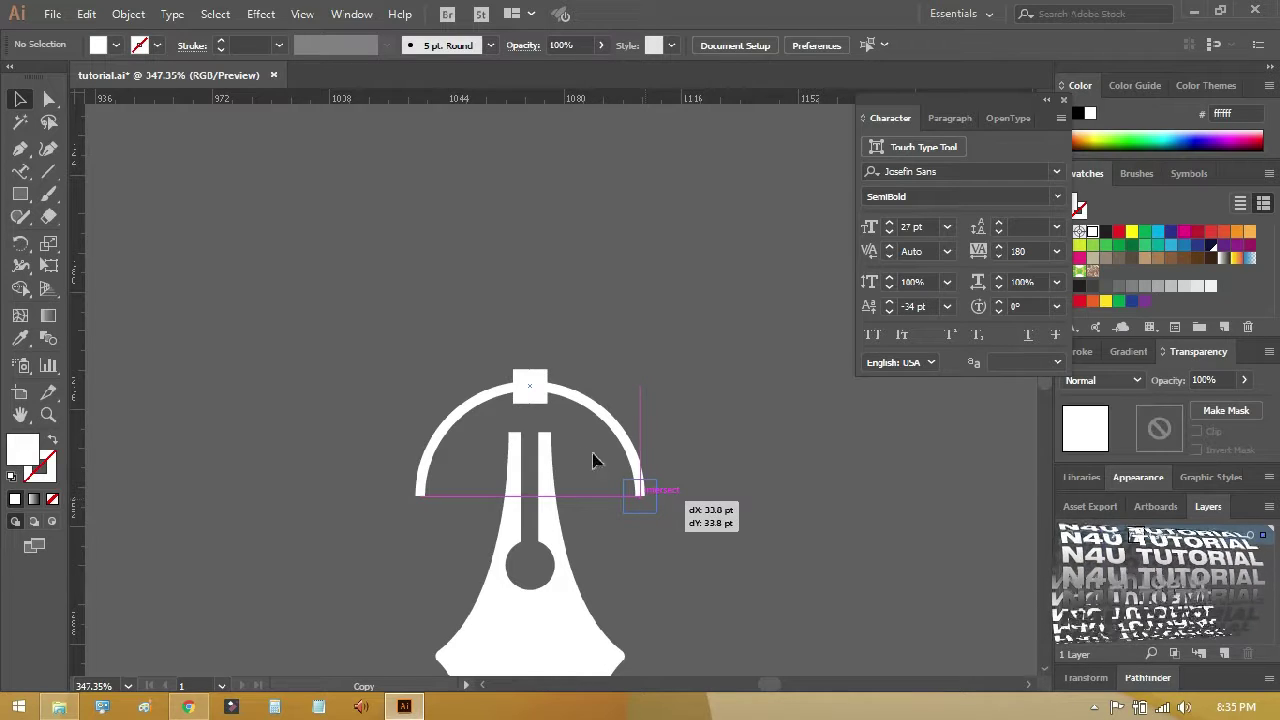
pyautogui.moveTo(646, 502); pyautogui.dragTo(646, 503)
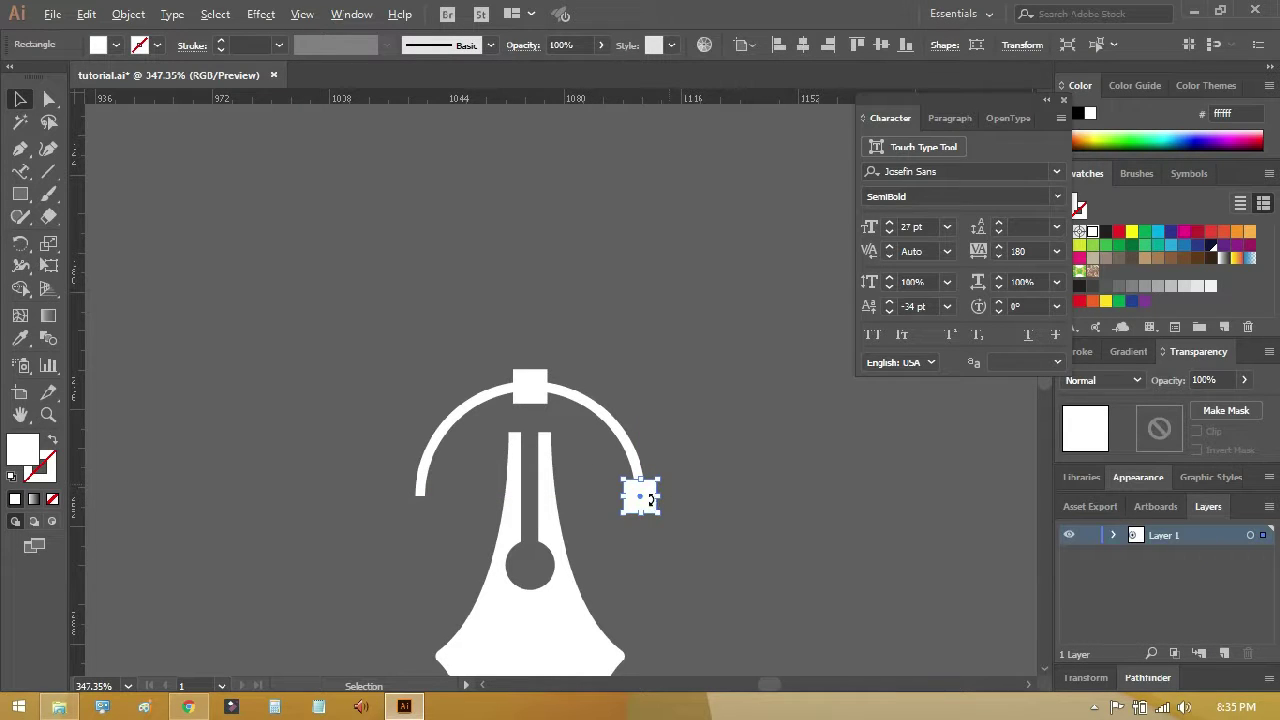
pyautogui.click(705, 477)
pyautogui.moveTo(647, 510); pyautogui.dragTo(424, 513)
pyautogui.click(346, 452)
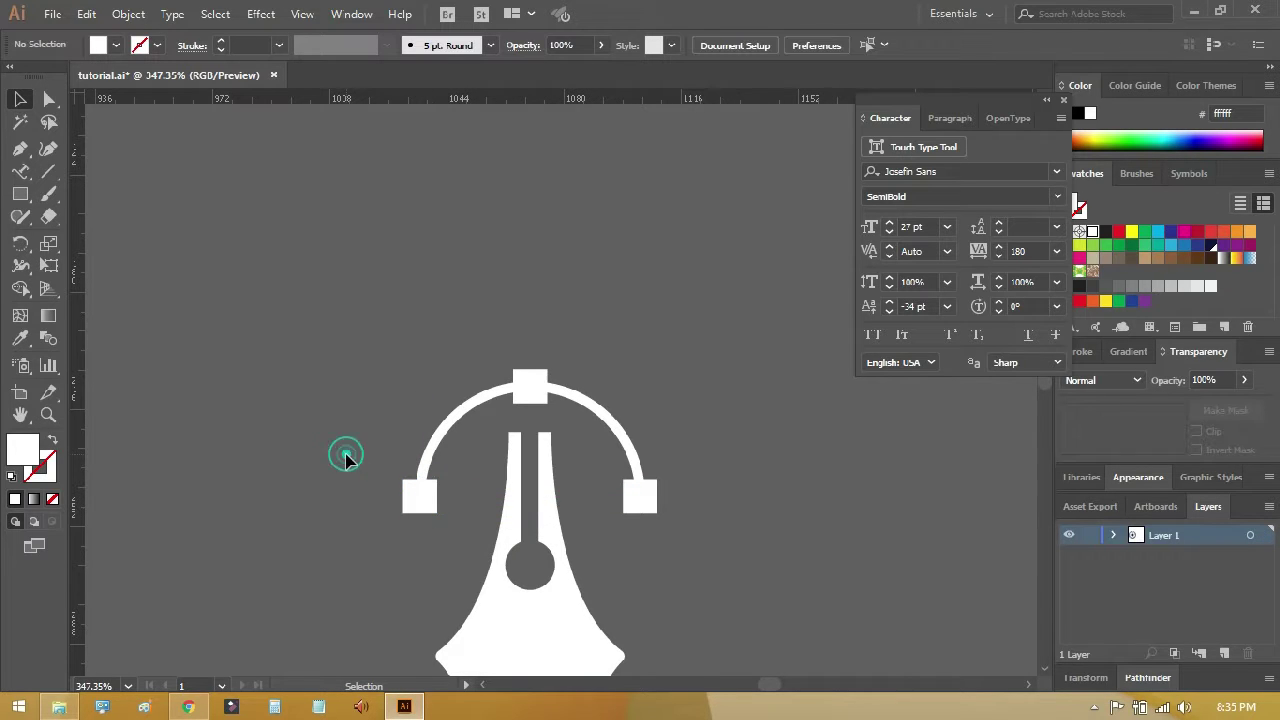
pyautogui.hotkey('ctrl', 'y')
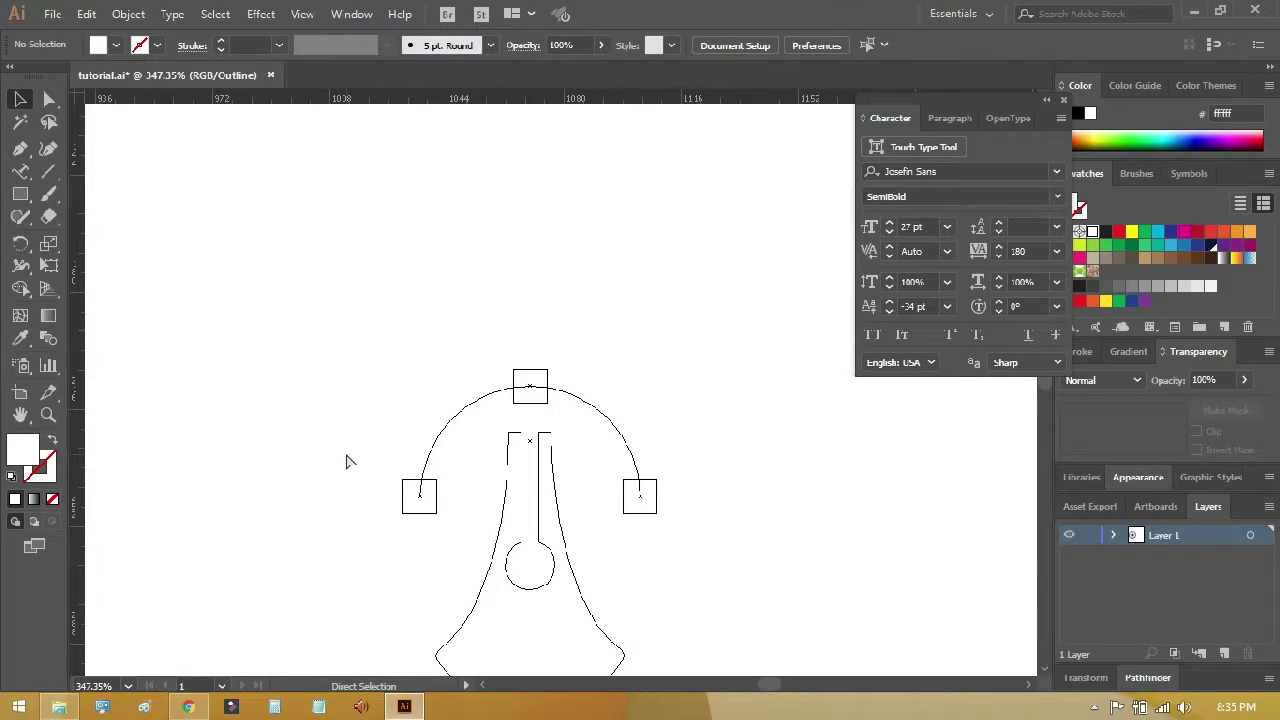
pyautogui.hotkey('ctrl', 'y')
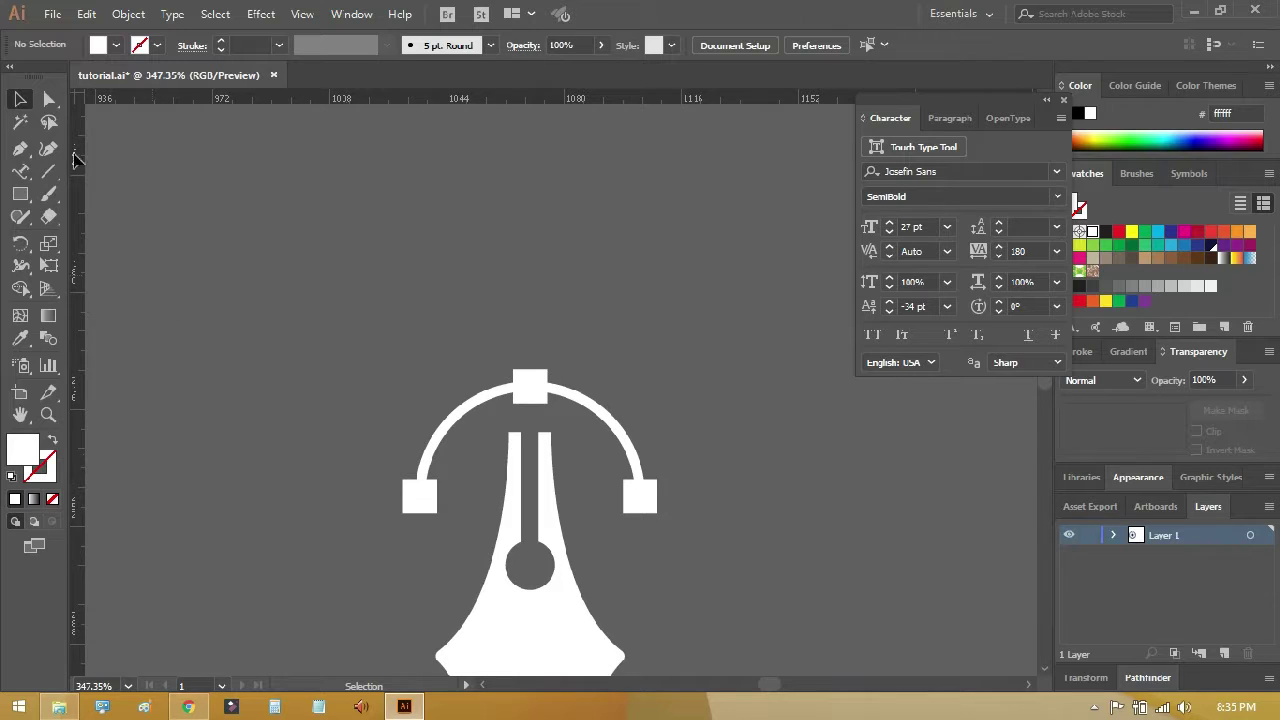
# Step: Draw a straight horizontal line through the top square, spanning the arc's width
pyautogui.click(20, 148)
pyautogui.click(530, 385)
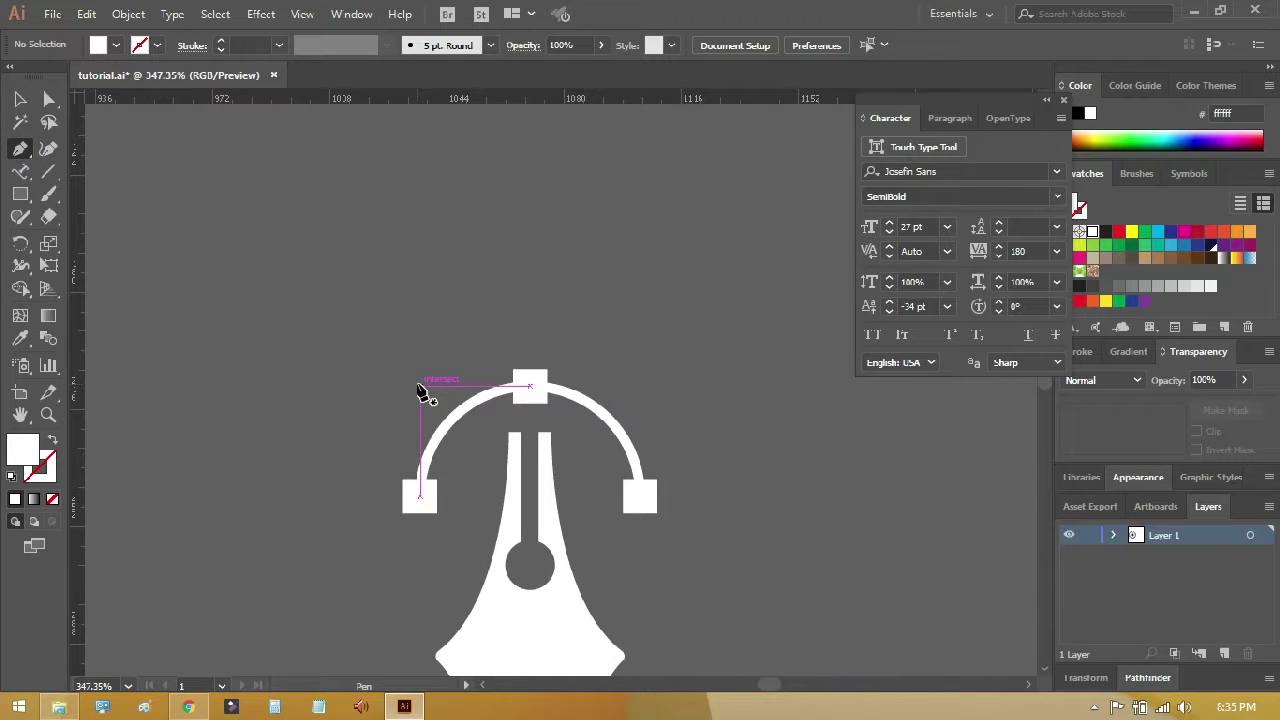
pyautogui.click(420, 385)
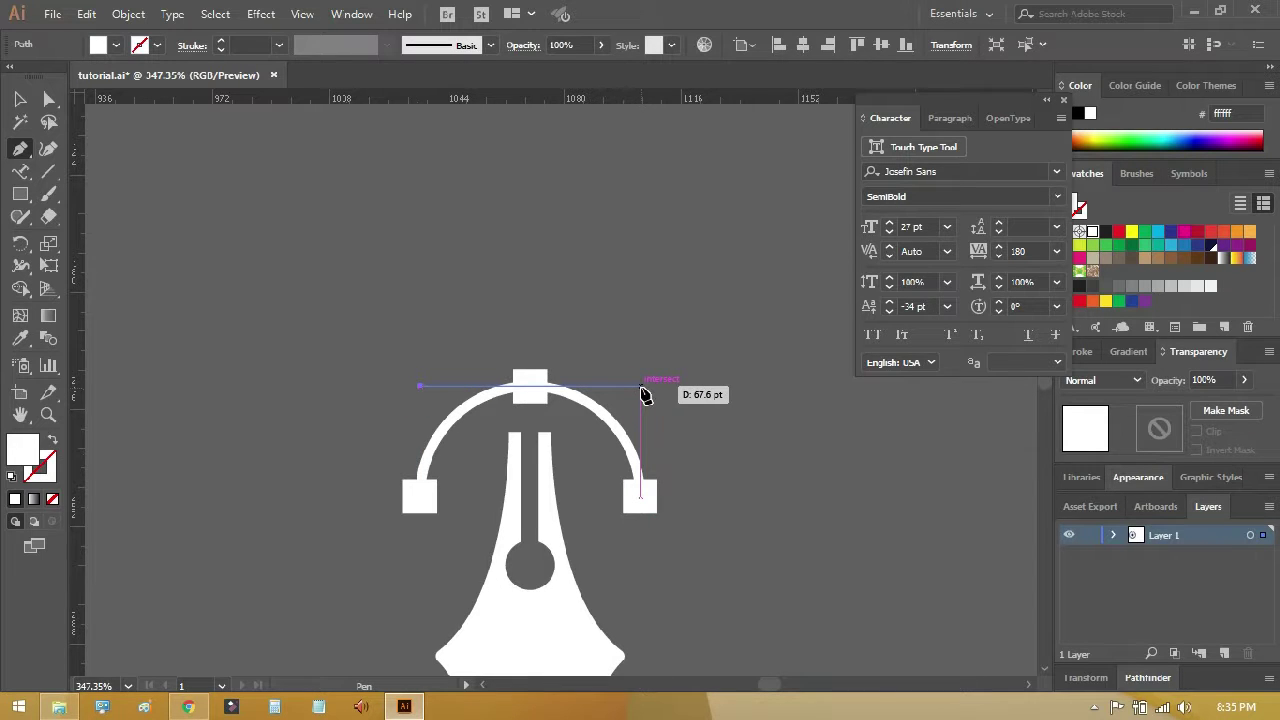
pyautogui.click(641, 388)
pyautogui.keyDown('ctrl'); pyautogui.click(645, 396); pyautogui.keyUp('ctrl')
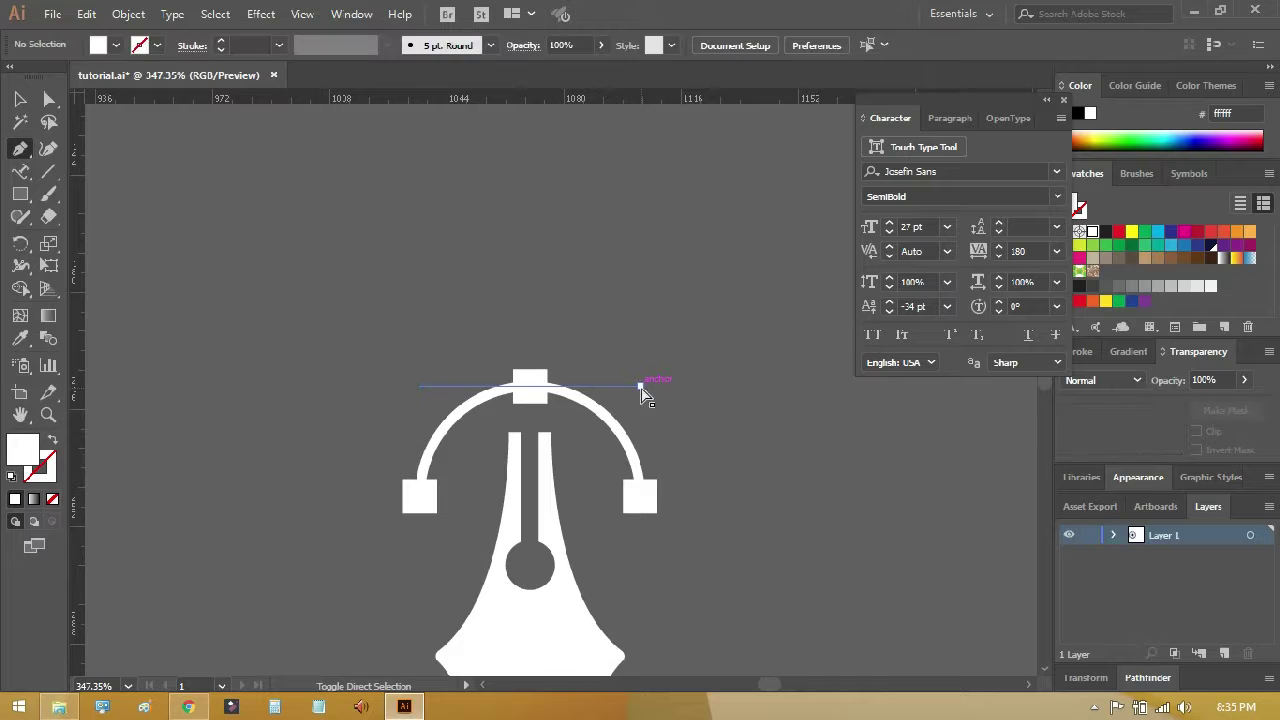
pyautogui.press('v')
pyautogui.moveTo(614, 348); pyautogui.dragTo(650, 398)
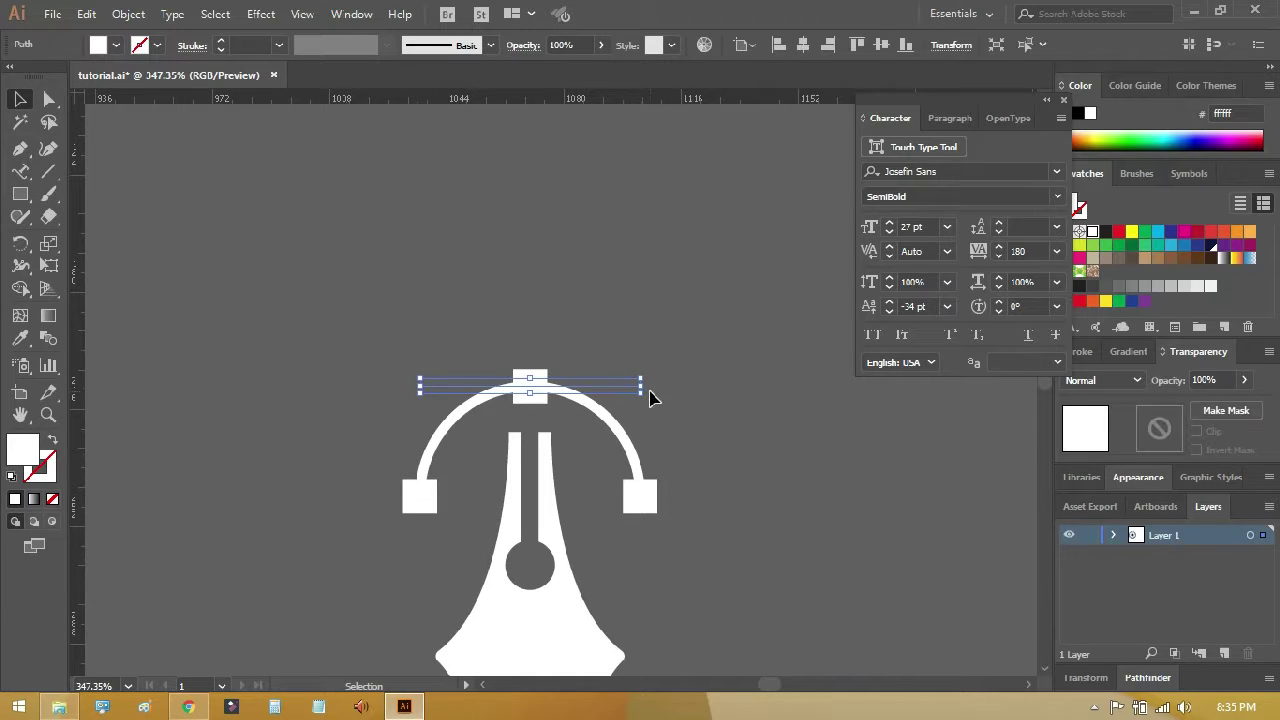
# Step: Give the line a 2 pt stroke and no fill
pyautogui.click(253, 46)
pyautogui.write('3')
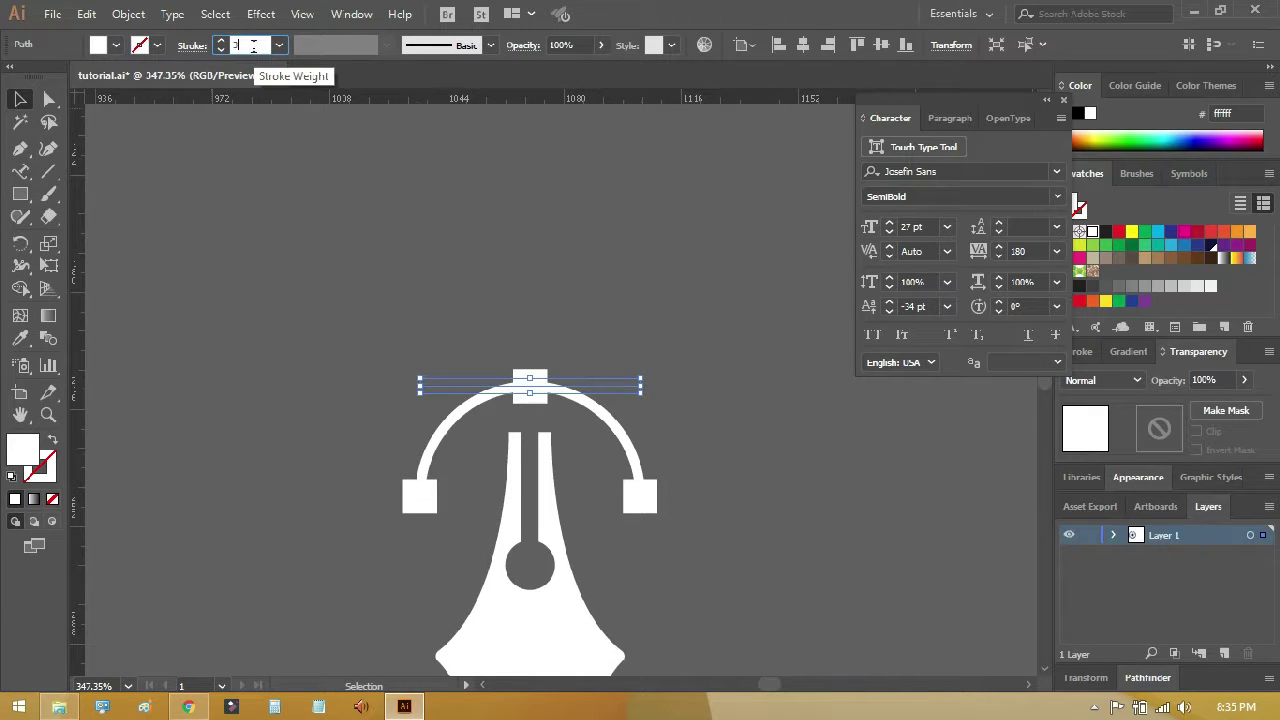
pyautogui.press('Return')
pyautogui.click(139, 45)
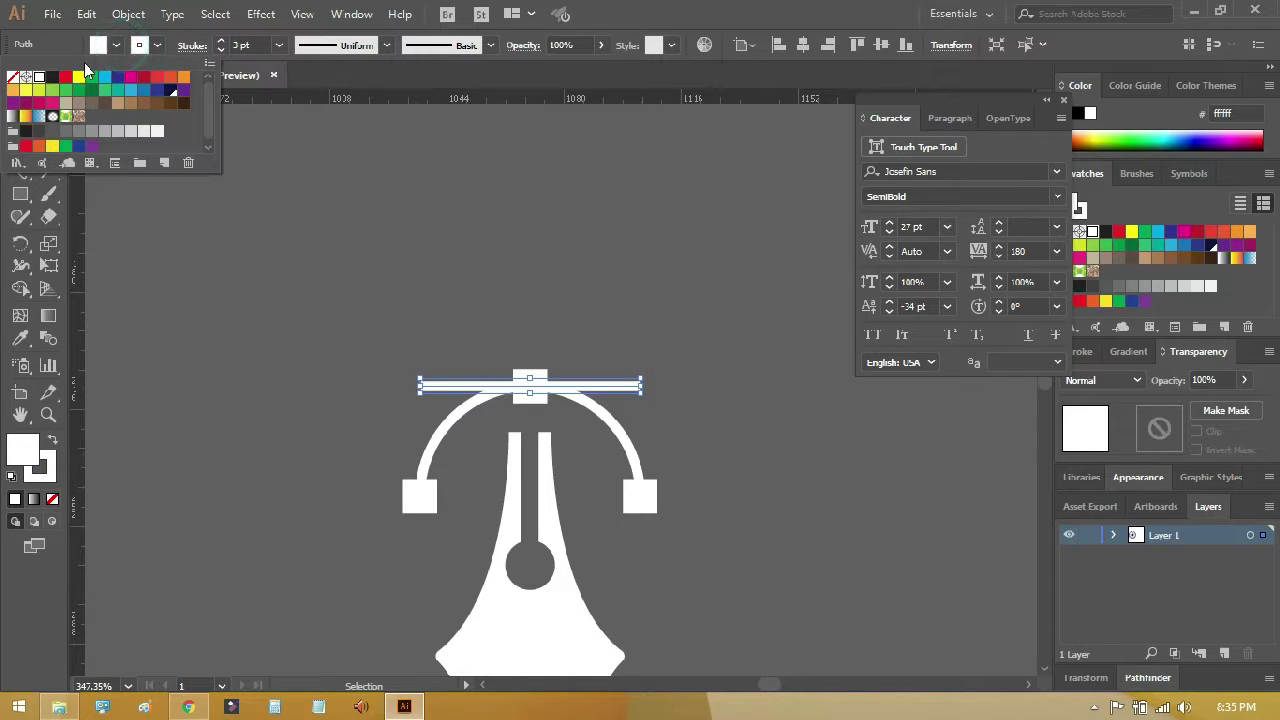
pyautogui.click(13, 76)
pyautogui.click(620, 237)
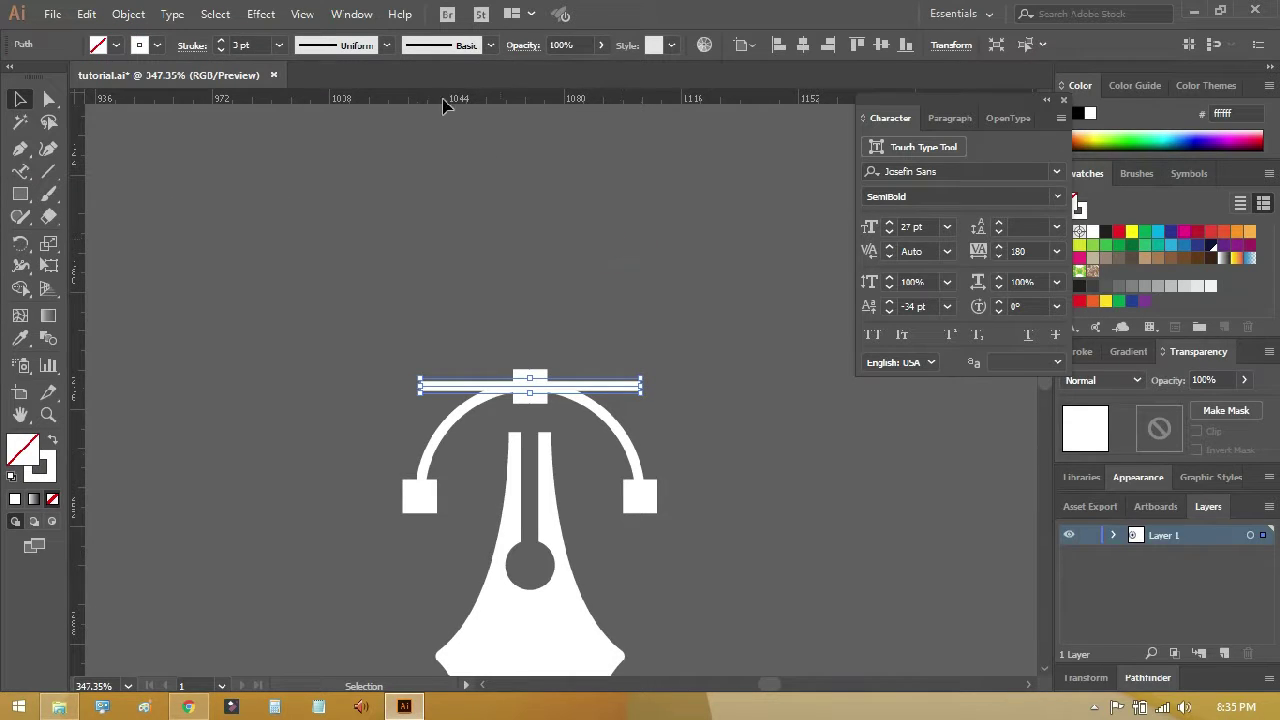
pyautogui.click(262, 45)
pyautogui.write('2')
pyautogui.press('Return')
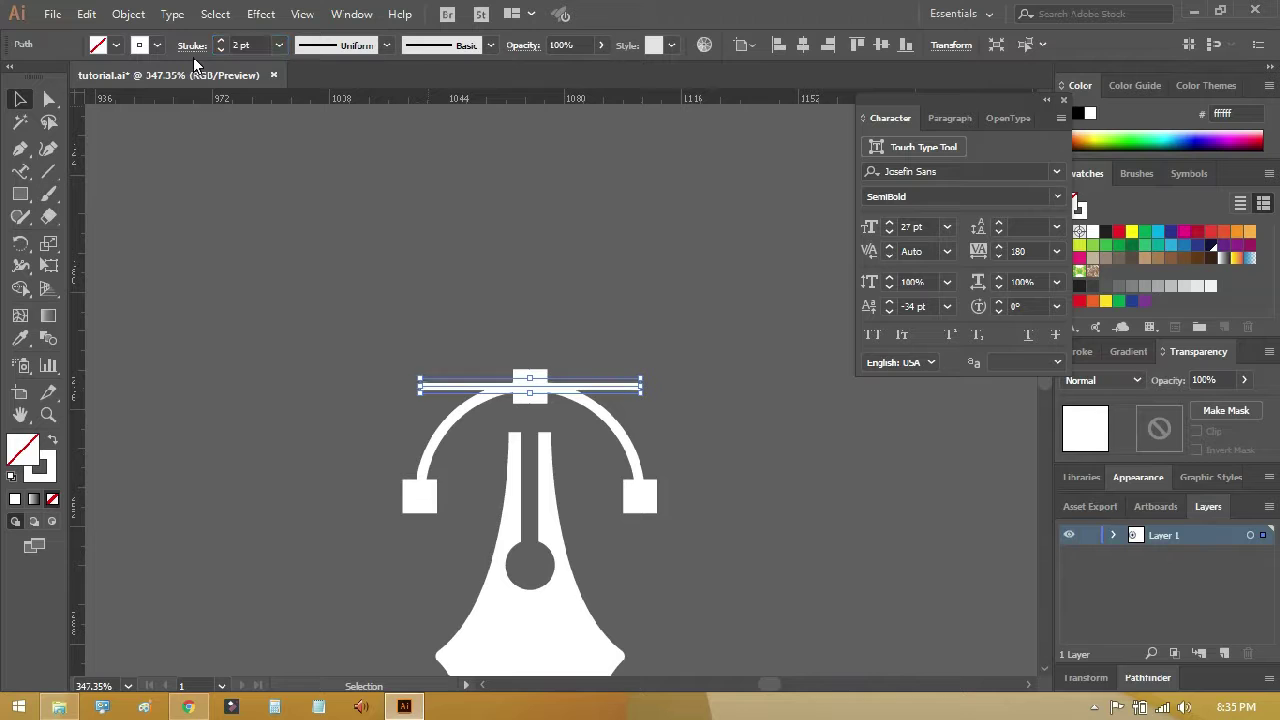
pyautogui.moveTo(33, 196); pyautogui.dragTo(90, 240)
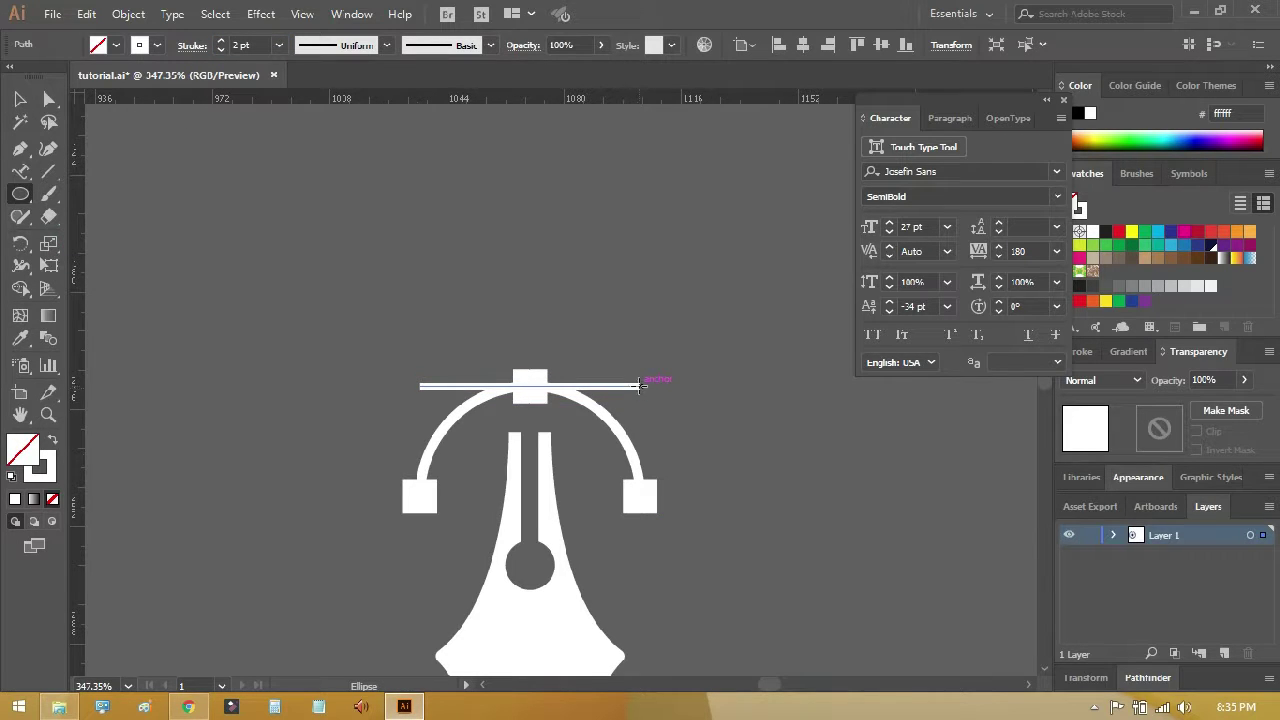
# Step: Add small white circles at both ends of the horizontal line
pyautogui.moveTo(638, 385); pyautogui.dragTo(657, 400)
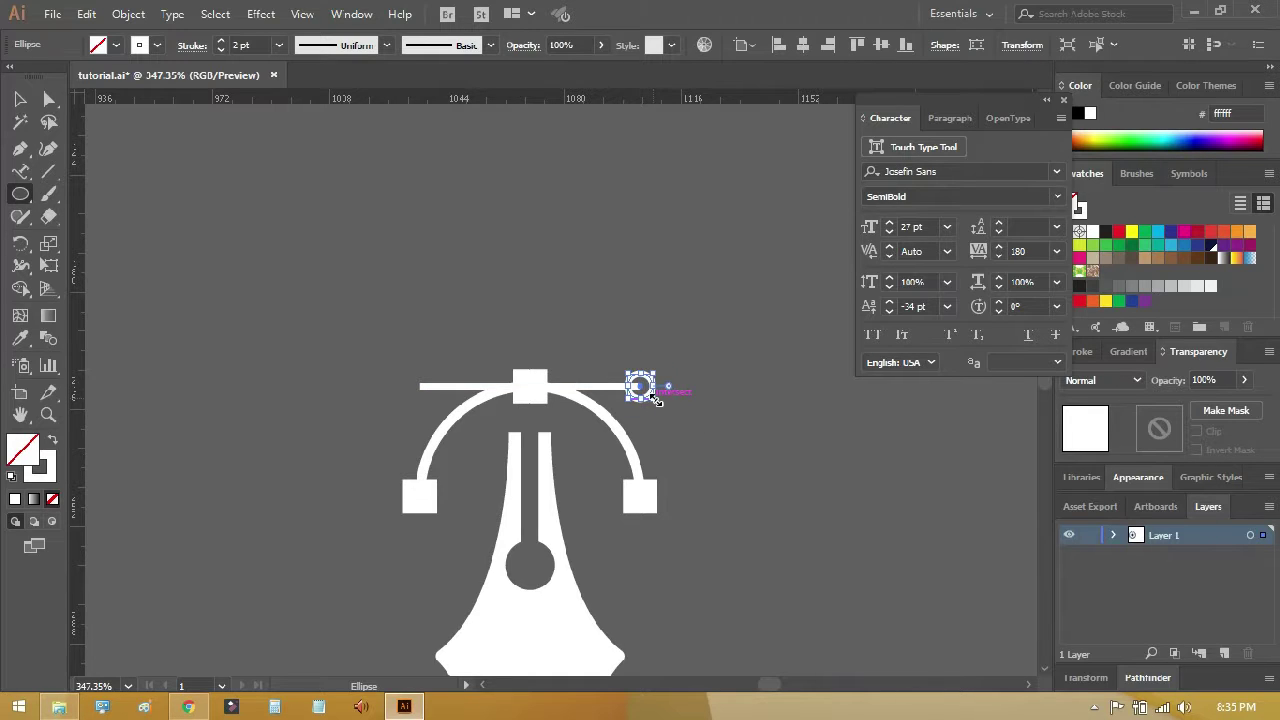
pyautogui.click(54, 445)
pyautogui.press('v')
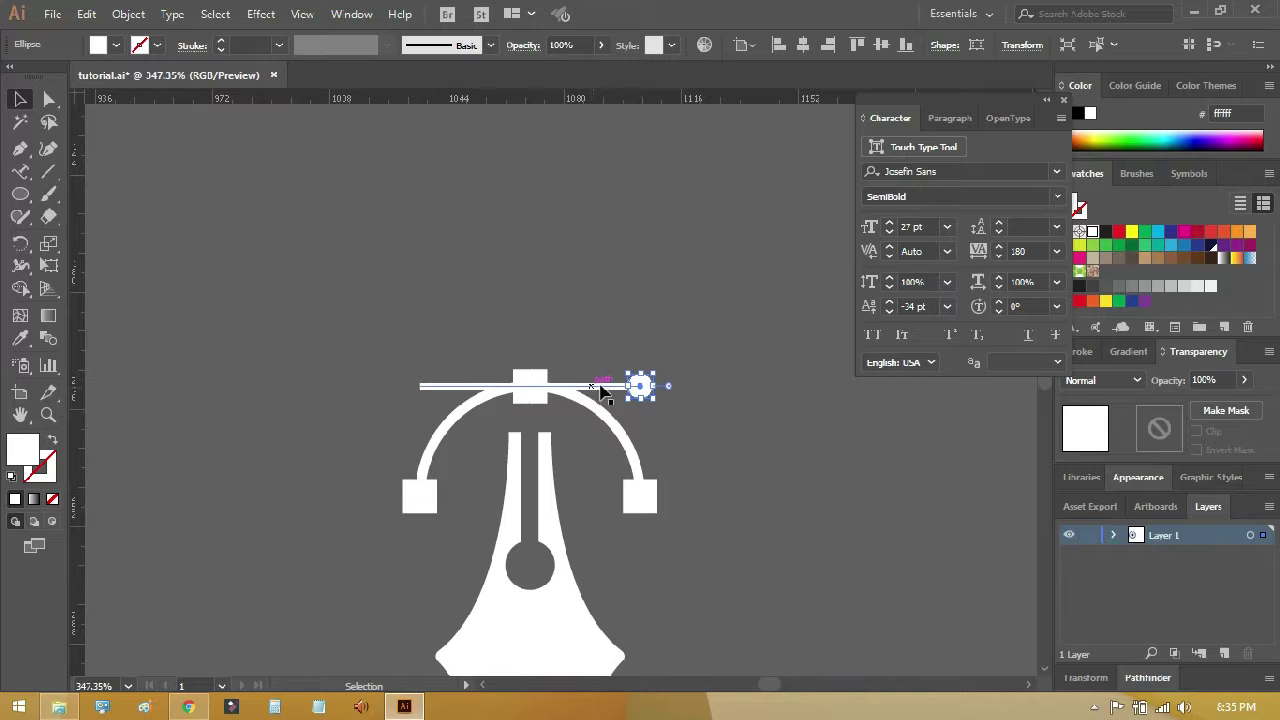
pyautogui.click(672, 378)
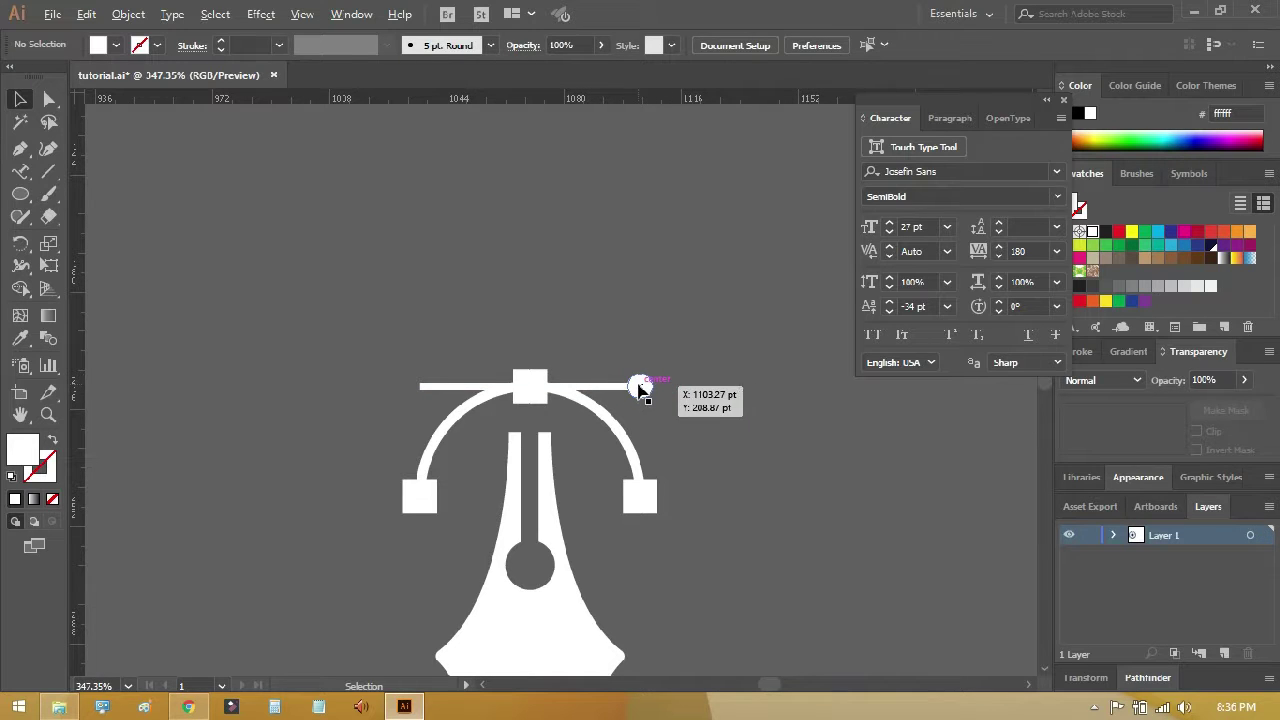
pyautogui.moveTo(641, 390); pyautogui.dragTo(420, 387)
pyautogui.click(435, 315)
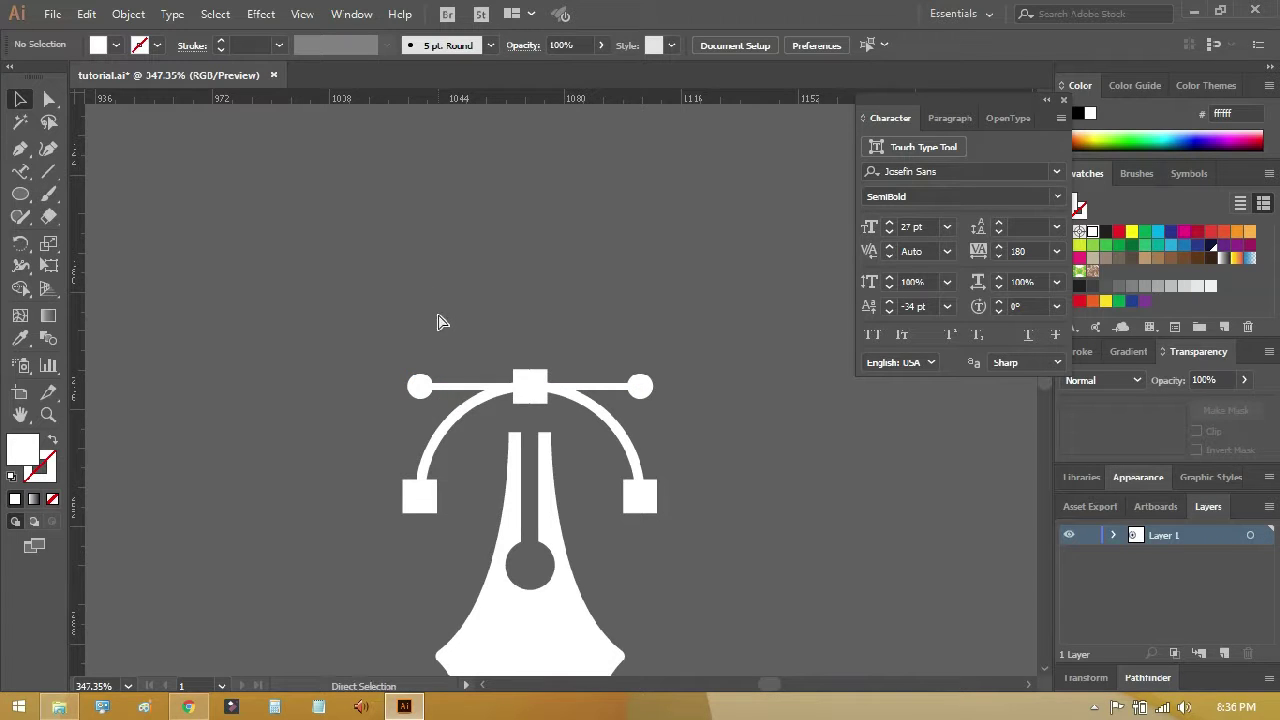
pyautogui.hotkey('ctrl', '0')
# Step: Group the pen icon and centre it horizontally and vertically on the badge
pyautogui.hotkey('ctrl', 'alt', '0')
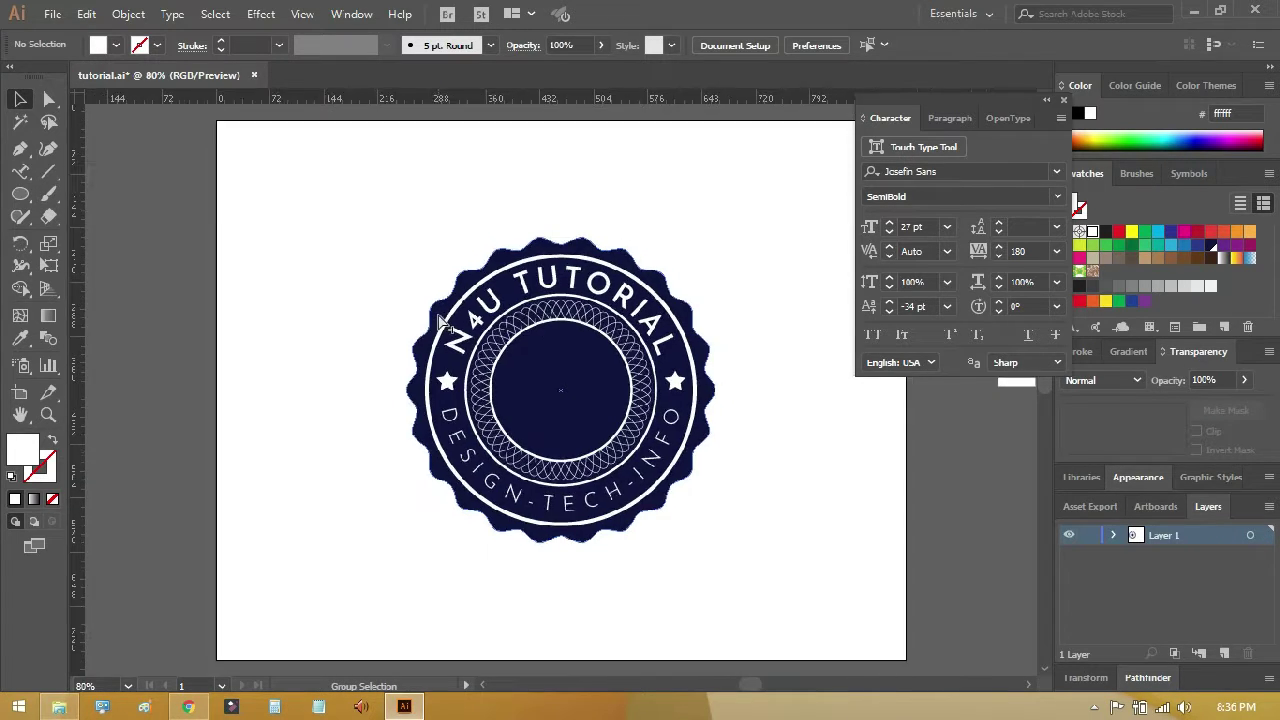
pyautogui.click(1063, 101)
pyautogui.moveTo(962, 412); pyautogui.dragTo(843, 418)
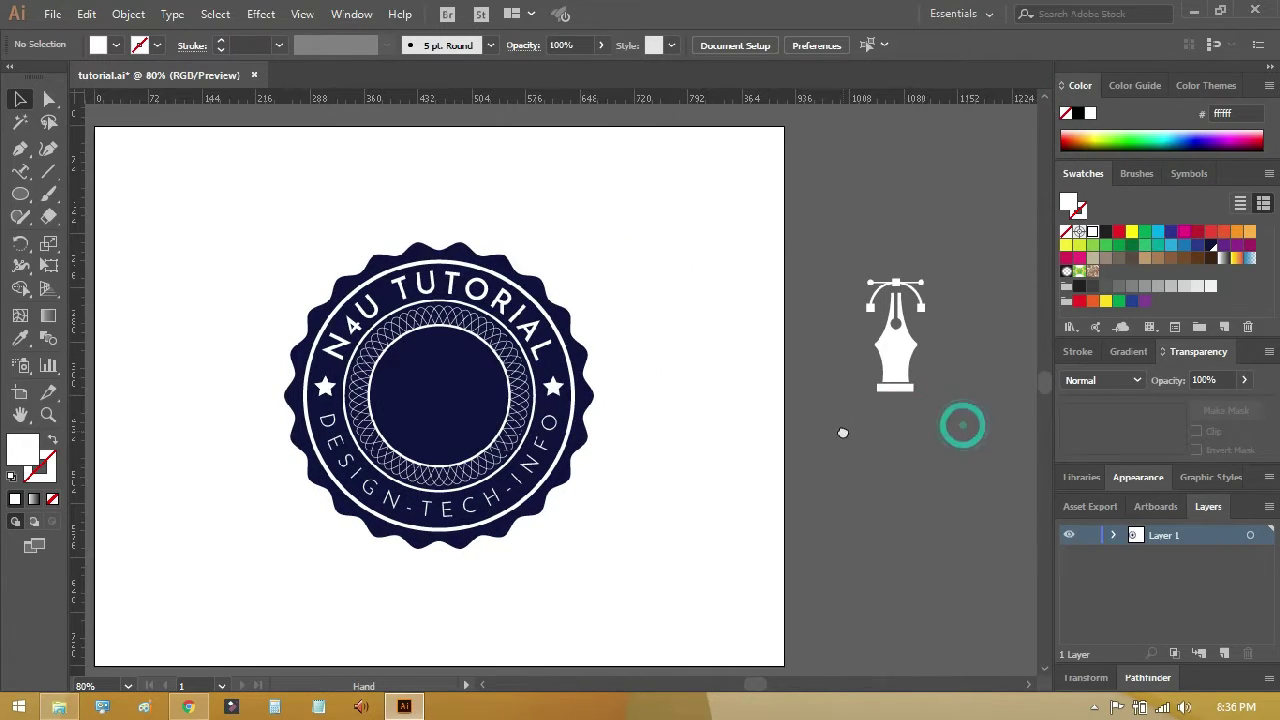
pyautogui.moveTo(843, 251); pyautogui.dragTo(966, 428)
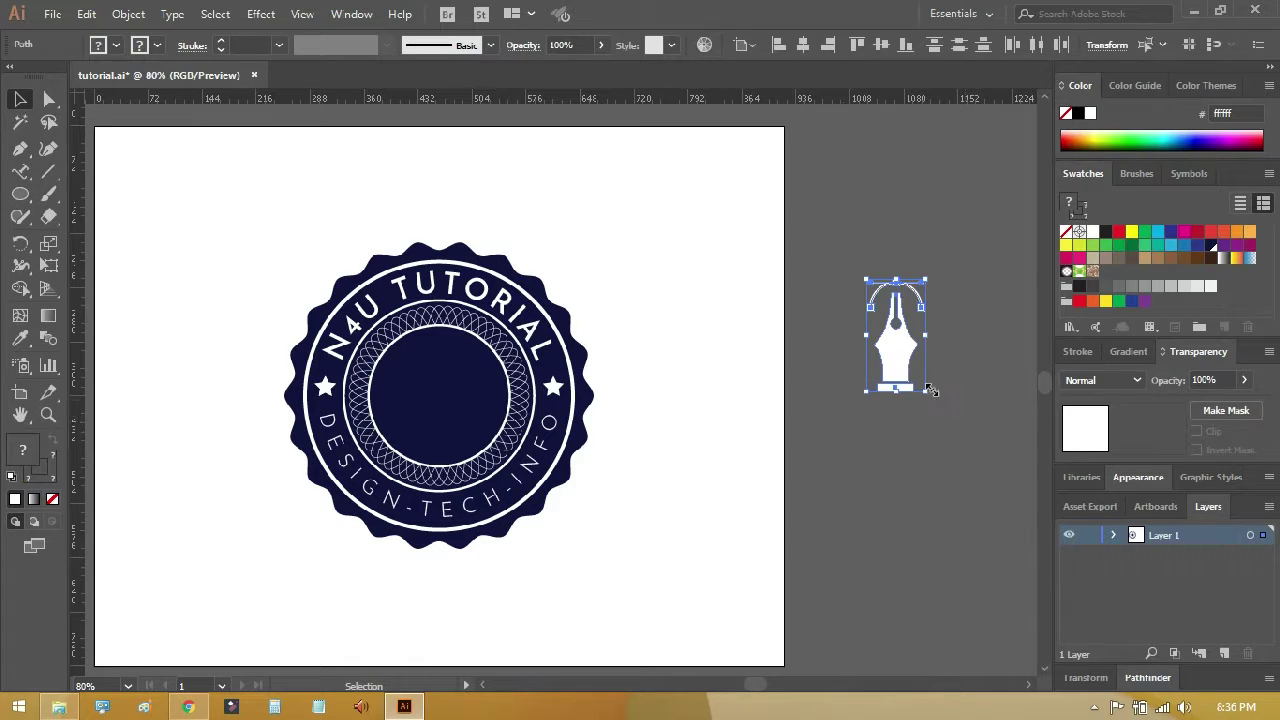
pyautogui.rightClick(908, 360)
pyautogui.click(945, 438)
pyautogui.moveTo(900, 340); pyautogui.dragTo(527, 352)
pyautogui.click(803, 45)
pyautogui.click(880, 45)
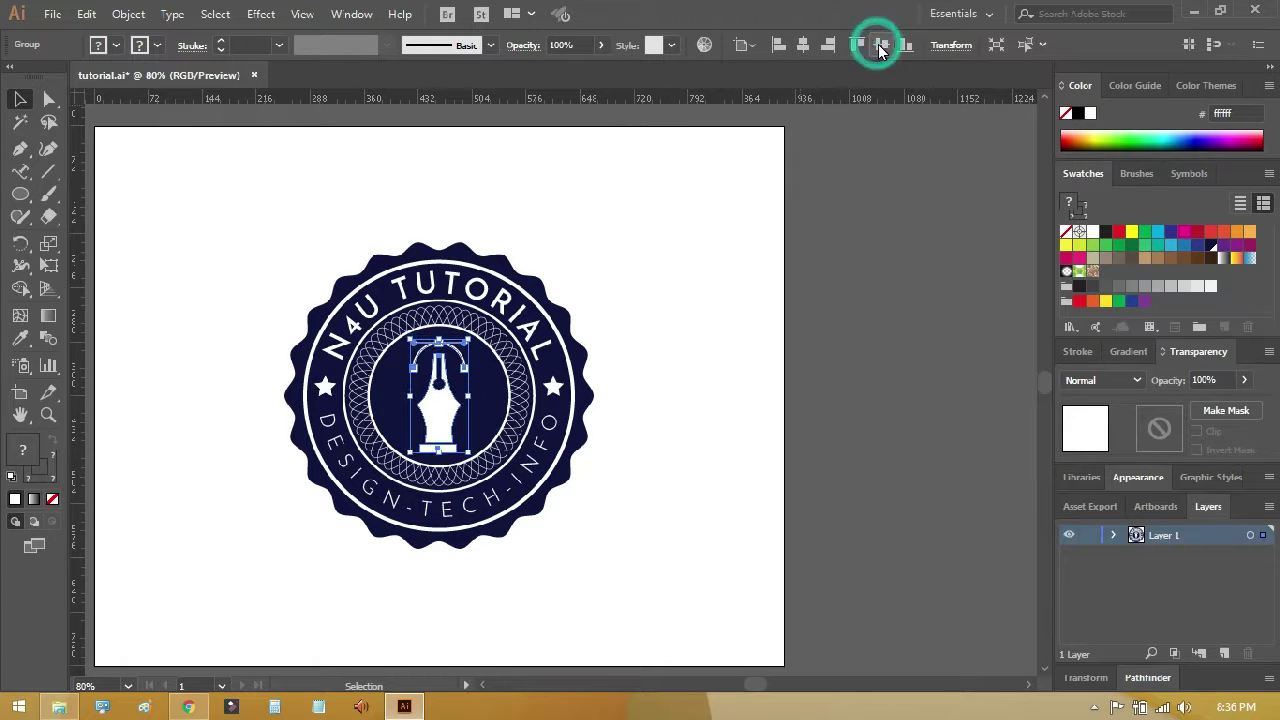
pyautogui.click(674, 317)
# Step: Ungroup the icon and move the base bar up against the nib's bottom
pyautogui.moveTo(255, 232); pyautogui.dragTo(600, 558)
pyautogui.click(20, 99)
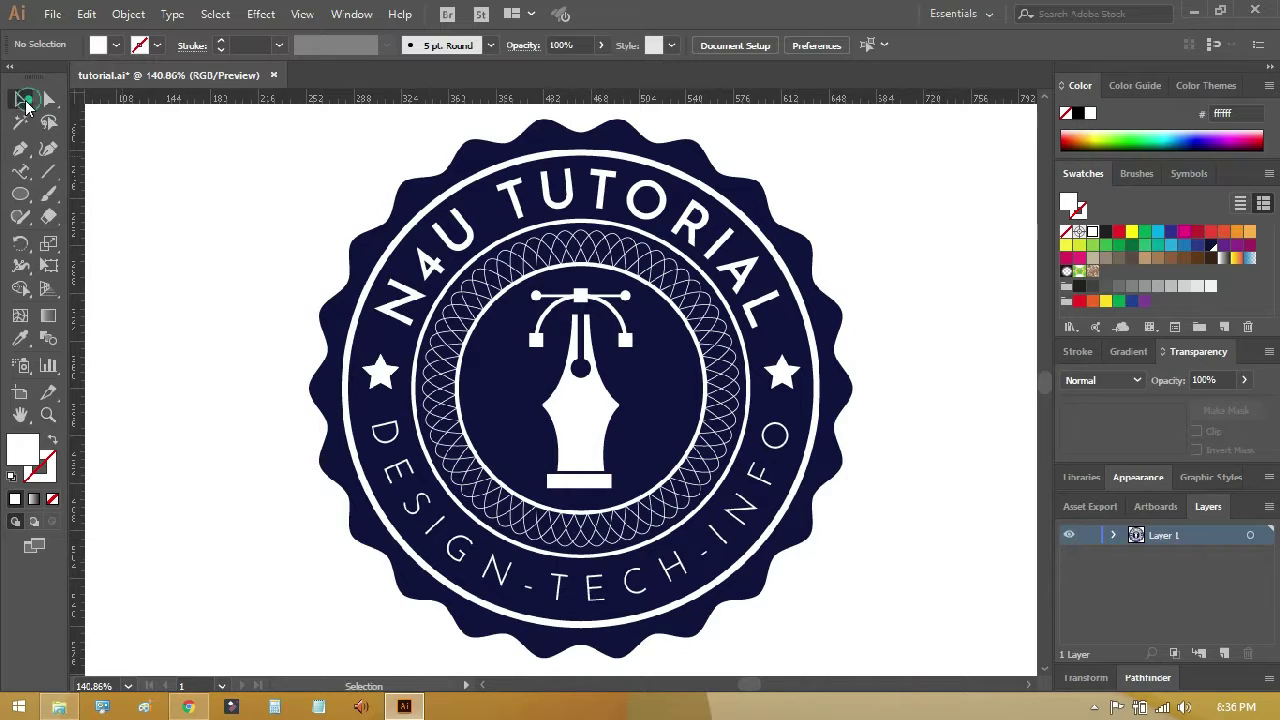
pyautogui.click(593, 415)
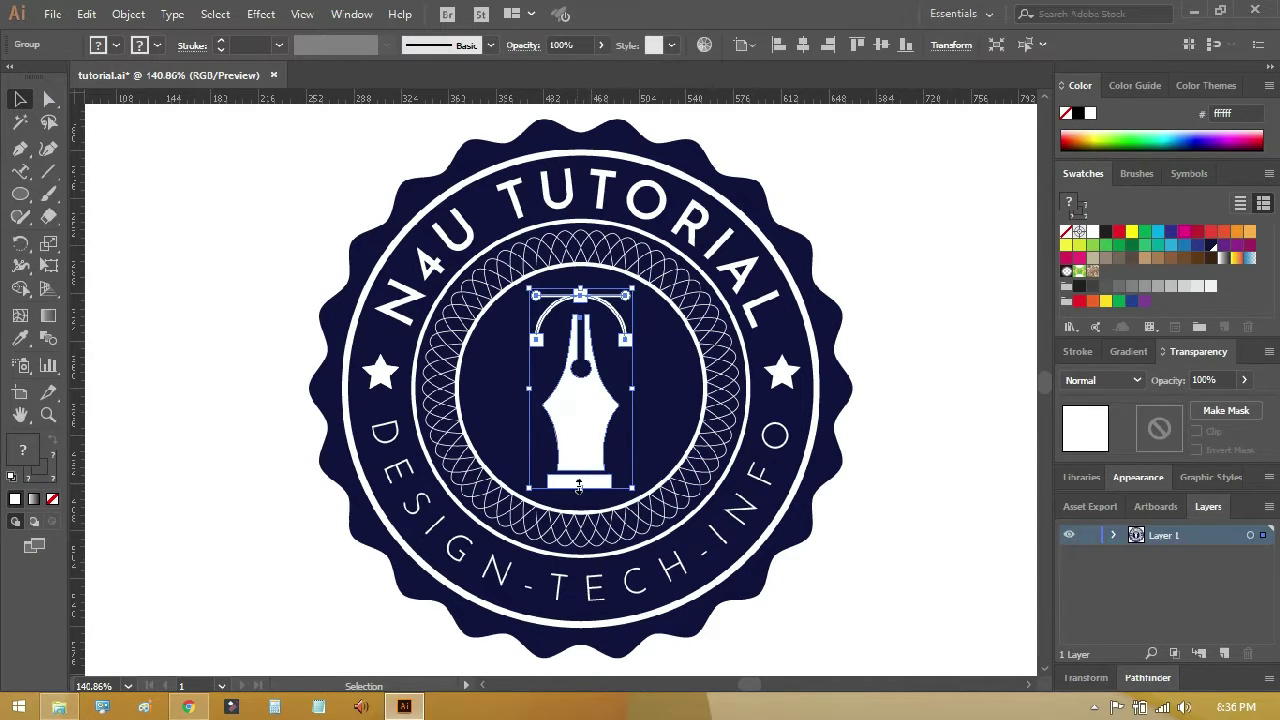
pyautogui.rightClick(593, 421)
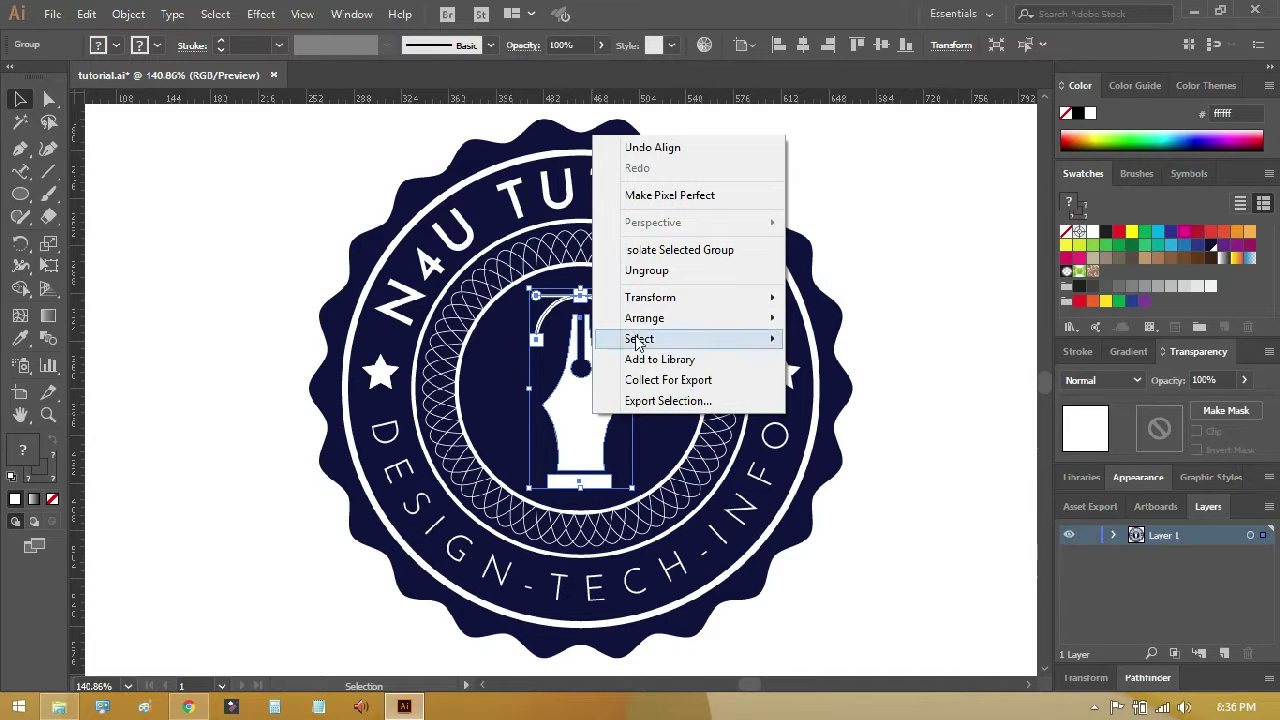
pyautogui.click(655, 271)
pyautogui.click(925, 248)
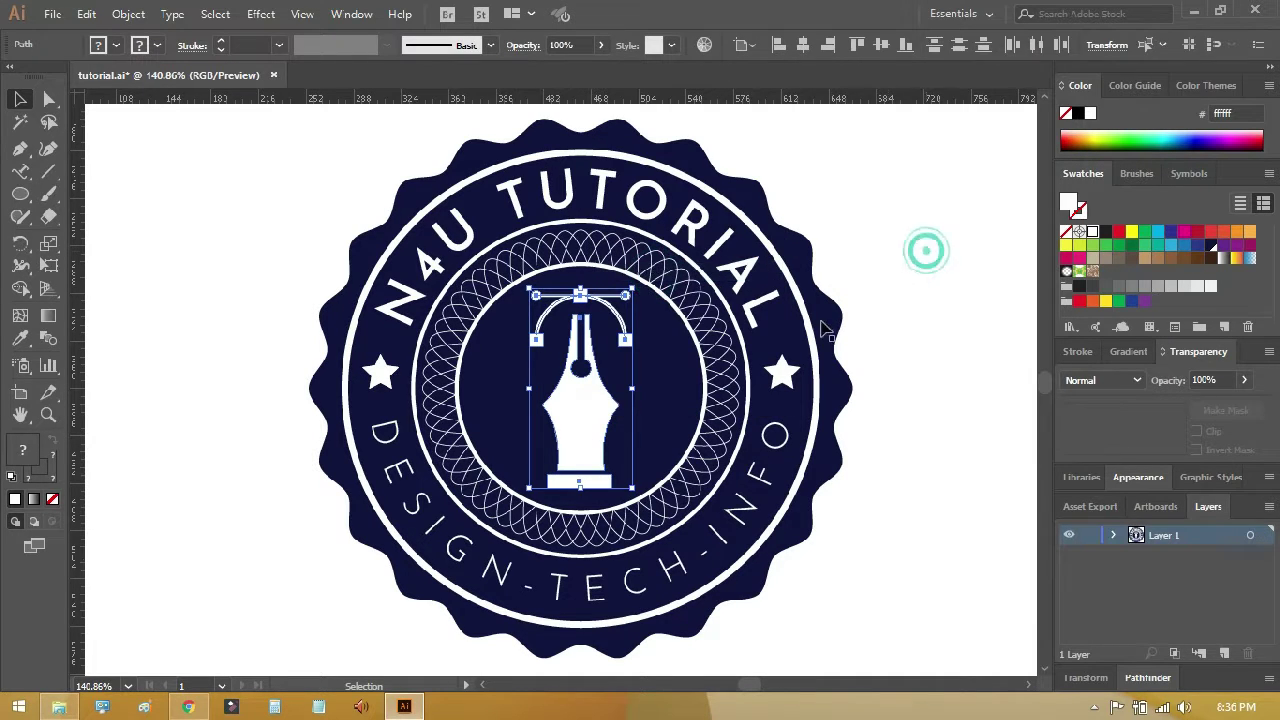
pyautogui.click(588, 406)
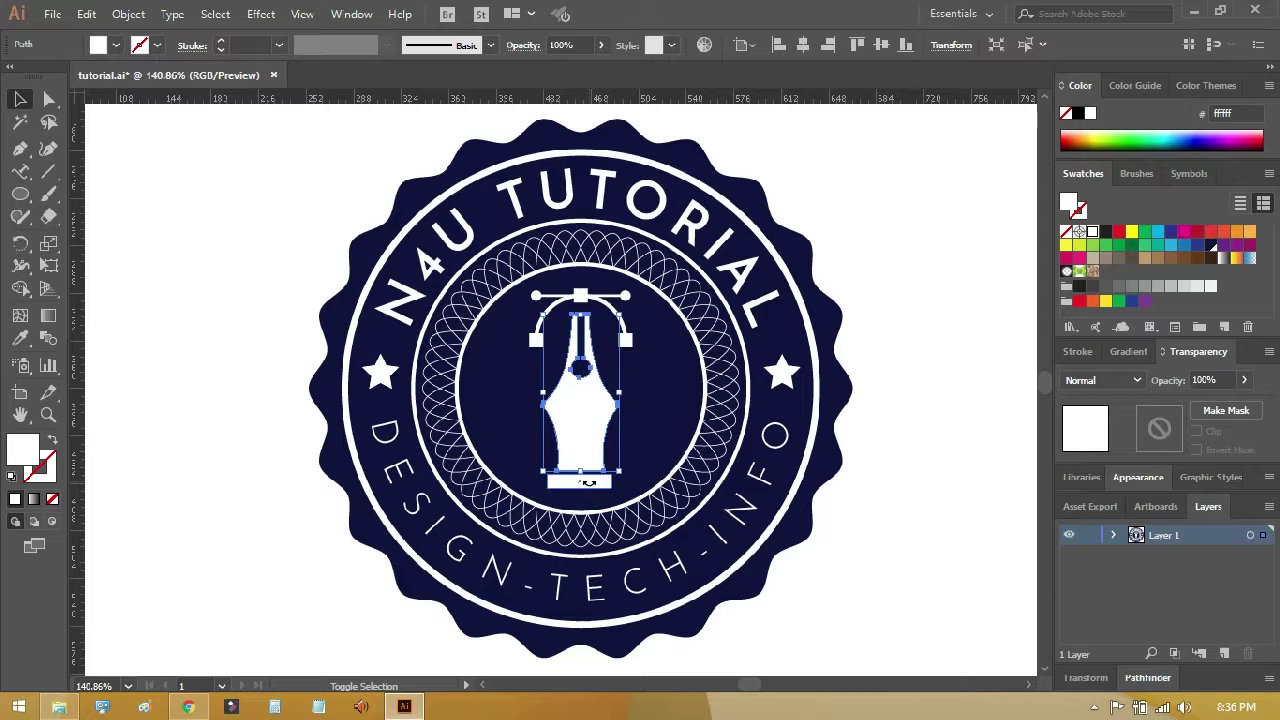
pyautogui.moveTo(595, 487); pyautogui.dragTo(585, 474)
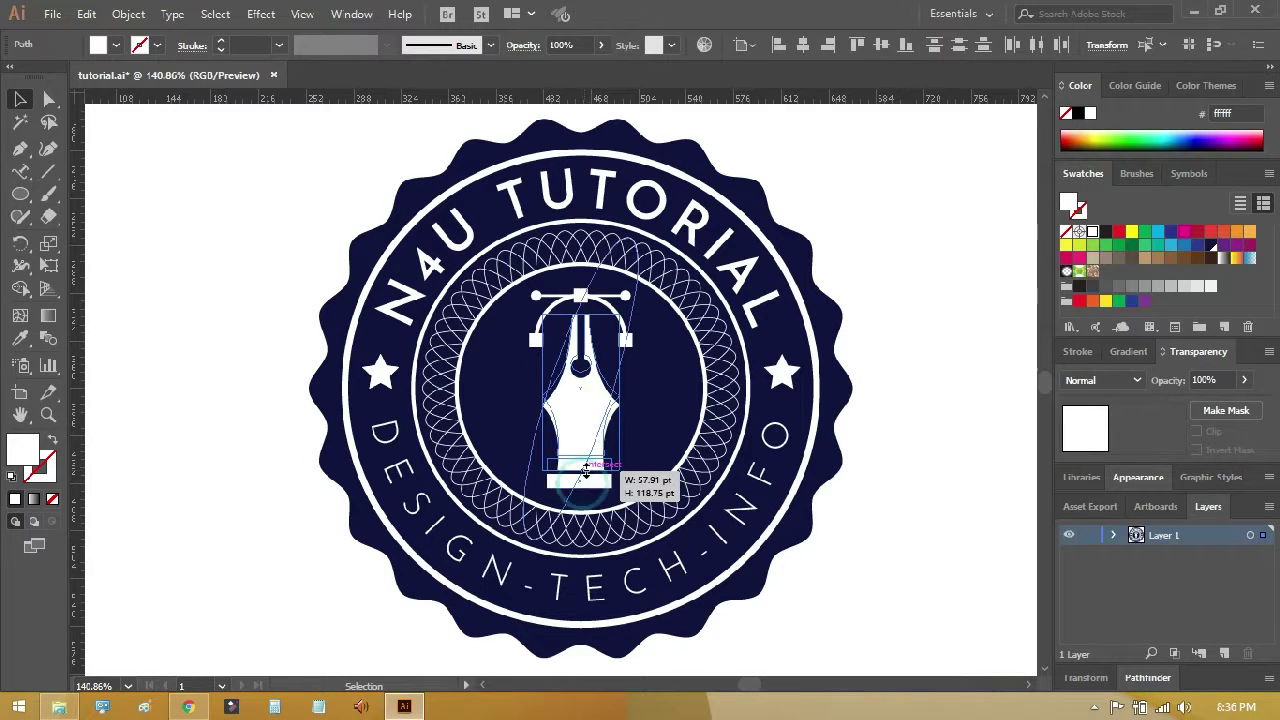
pyautogui.click(864, 390)
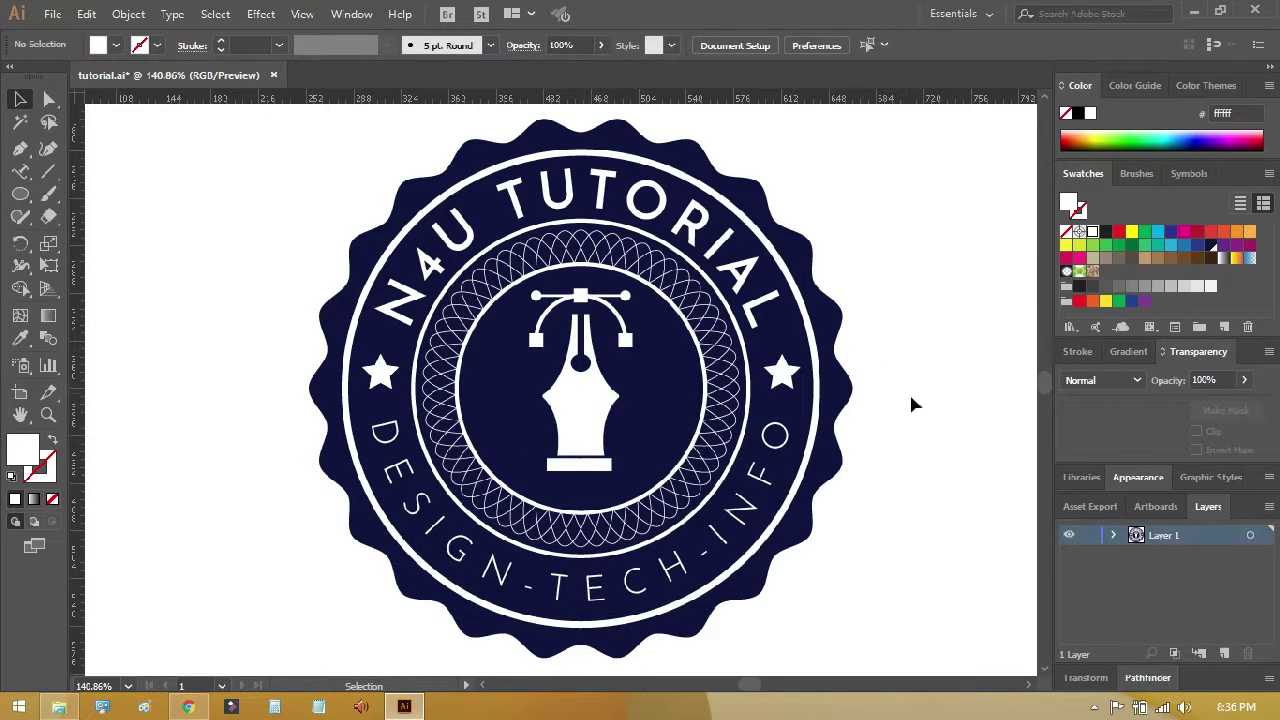
# Step: Regroup the pen-nib parts and align them on a common centre
pyautogui.moveTo(217, 241); pyautogui.dragTo(492, 421)
pyautogui.hotkey('ctrl', 'shift', 'a')
pyautogui.click(580, 380)
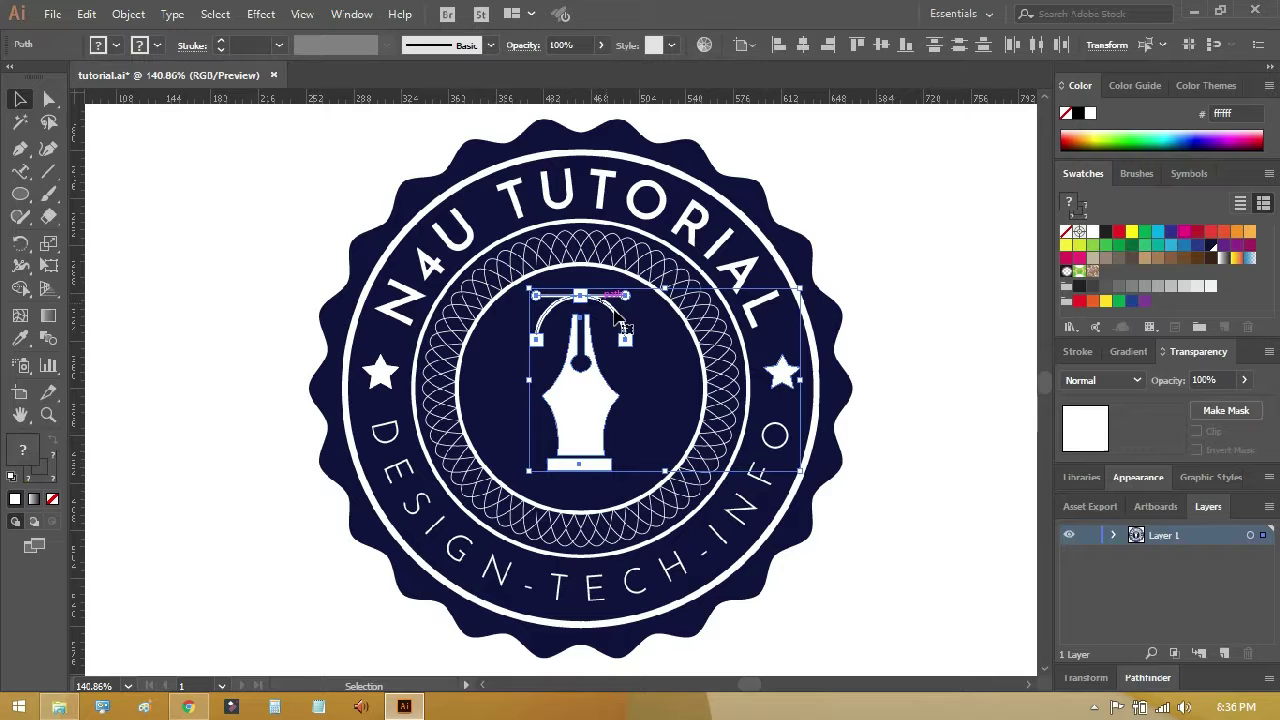
pyautogui.click(921, 345)
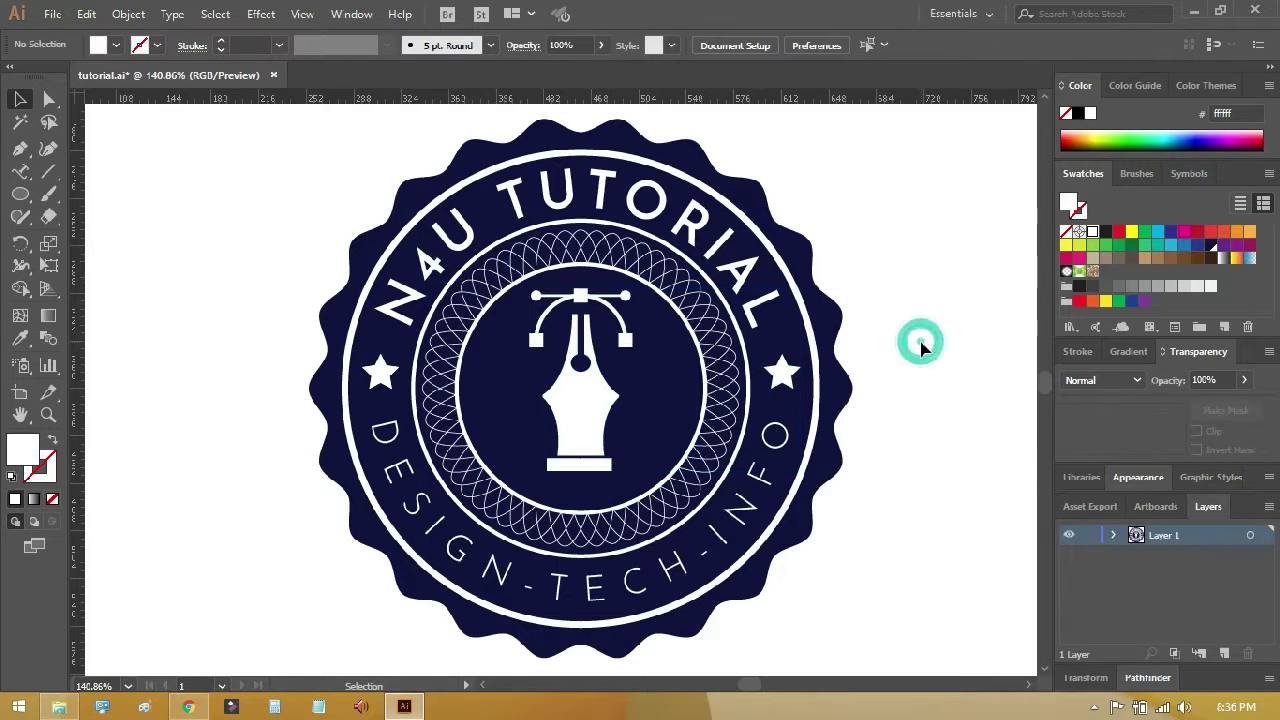
pyautogui.click(777, 384)
pyautogui.hotkey('ctrl', 'shift', 'a')
pyautogui.click(609, 381)
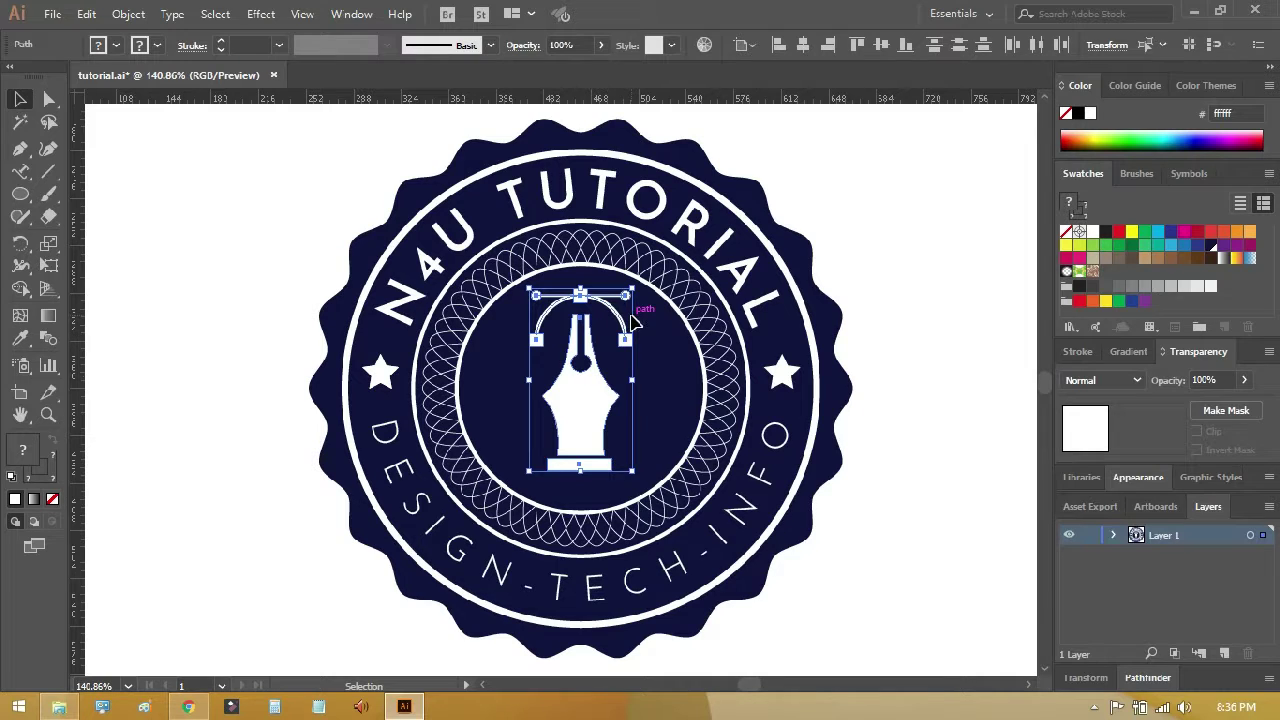
pyautogui.hotkey('ctrl', 'g')
pyautogui.click(879, 44)
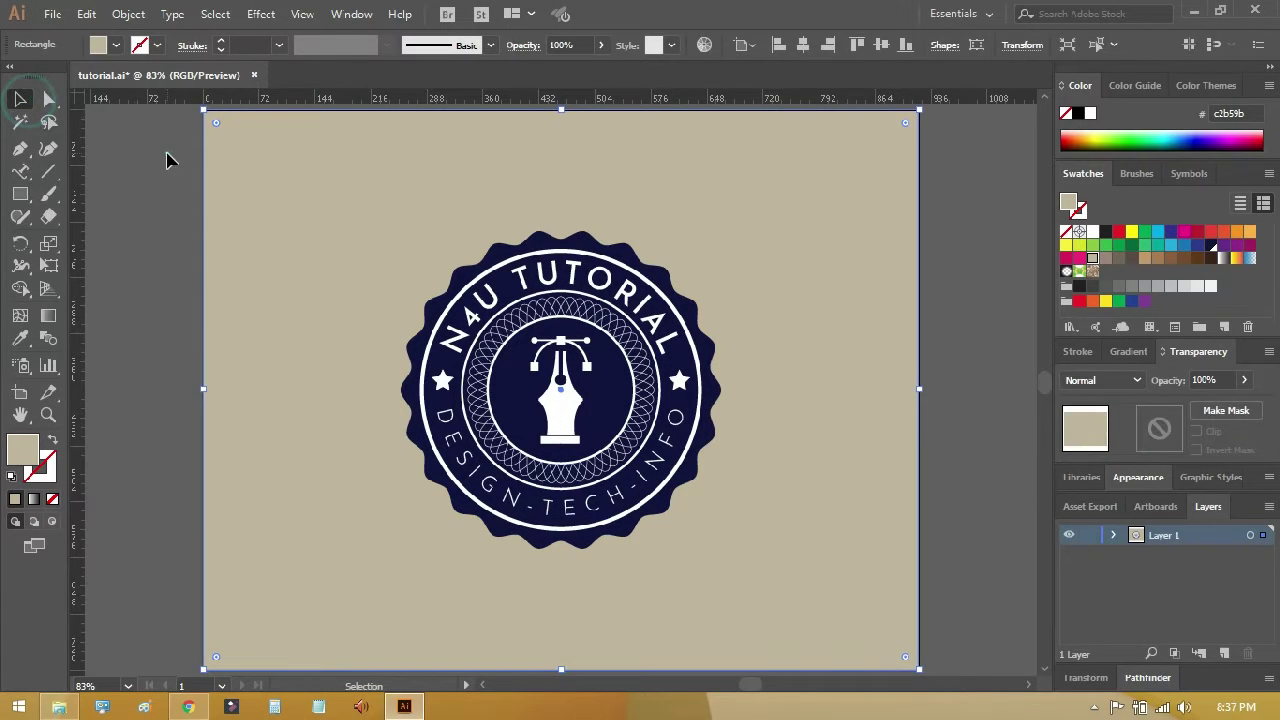
# Step: Deselect the beige background rectangle now filling the artboard behind the badge
pyautogui.click(167, 160)
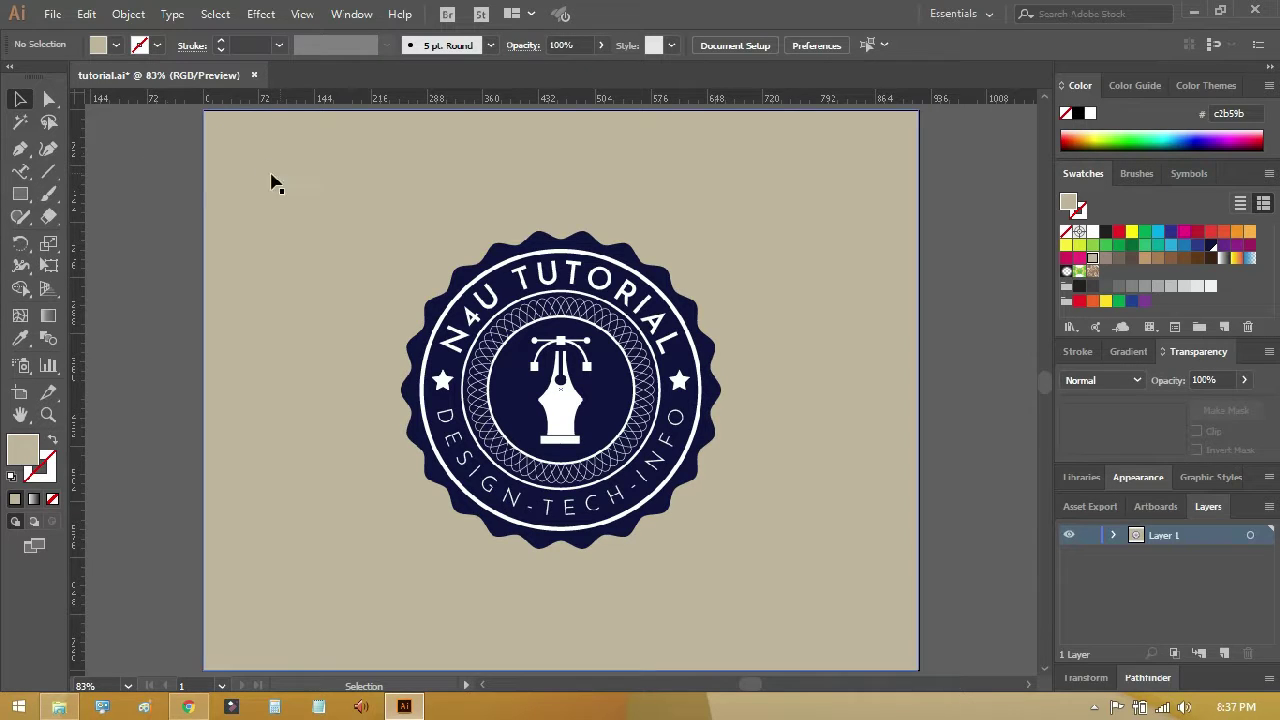
pyautogui.click(20, 148)
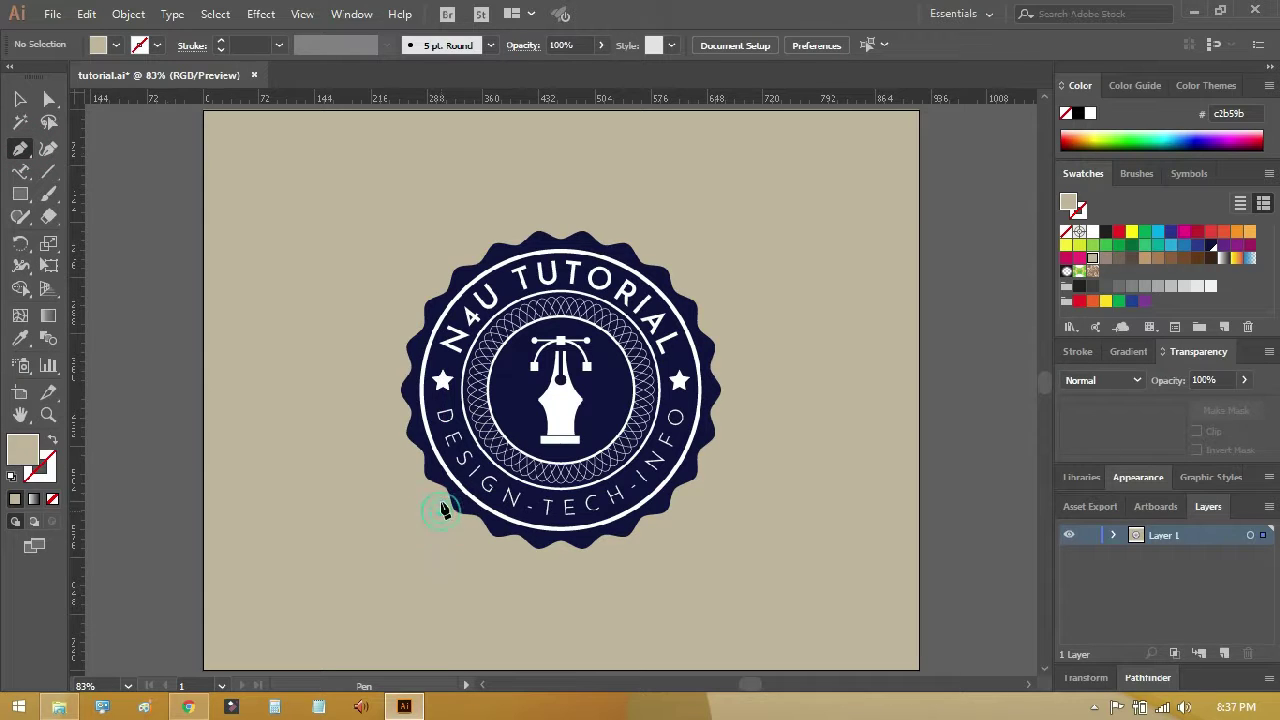
# Step: Draw a closed Pen polygon over the badge's lower-right half, cutting diagonally from its lower-left edge
pyautogui.click(443, 510)
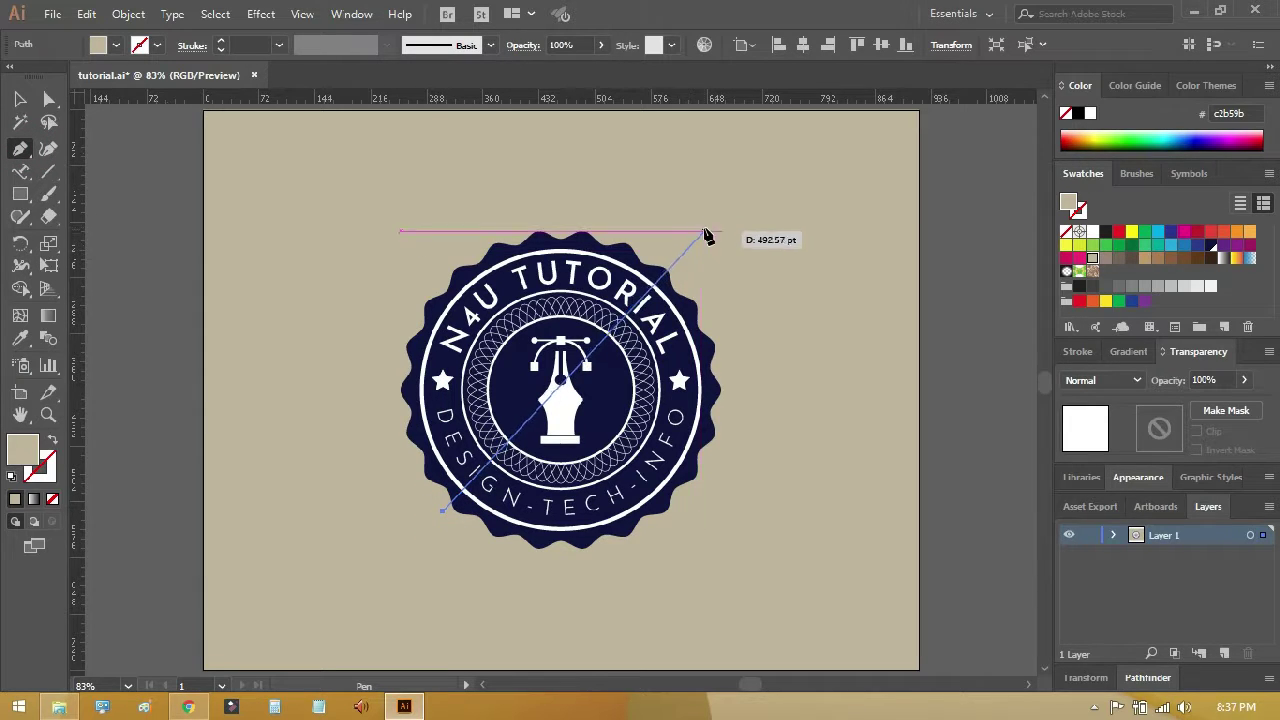
pyautogui.click(704, 229)
pyautogui.click(738, 353)
pyautogui.click(706, 548)
pyautogui.click(538, 576)
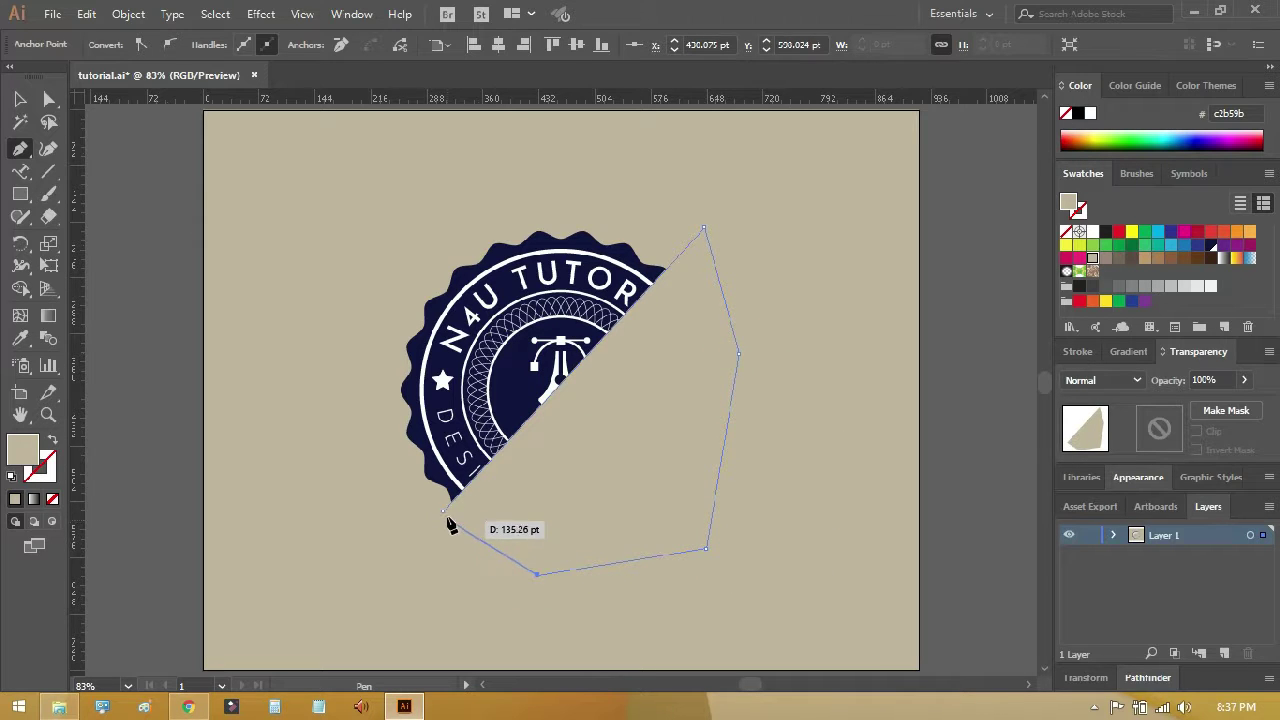
pyautogui.click(443, 512)
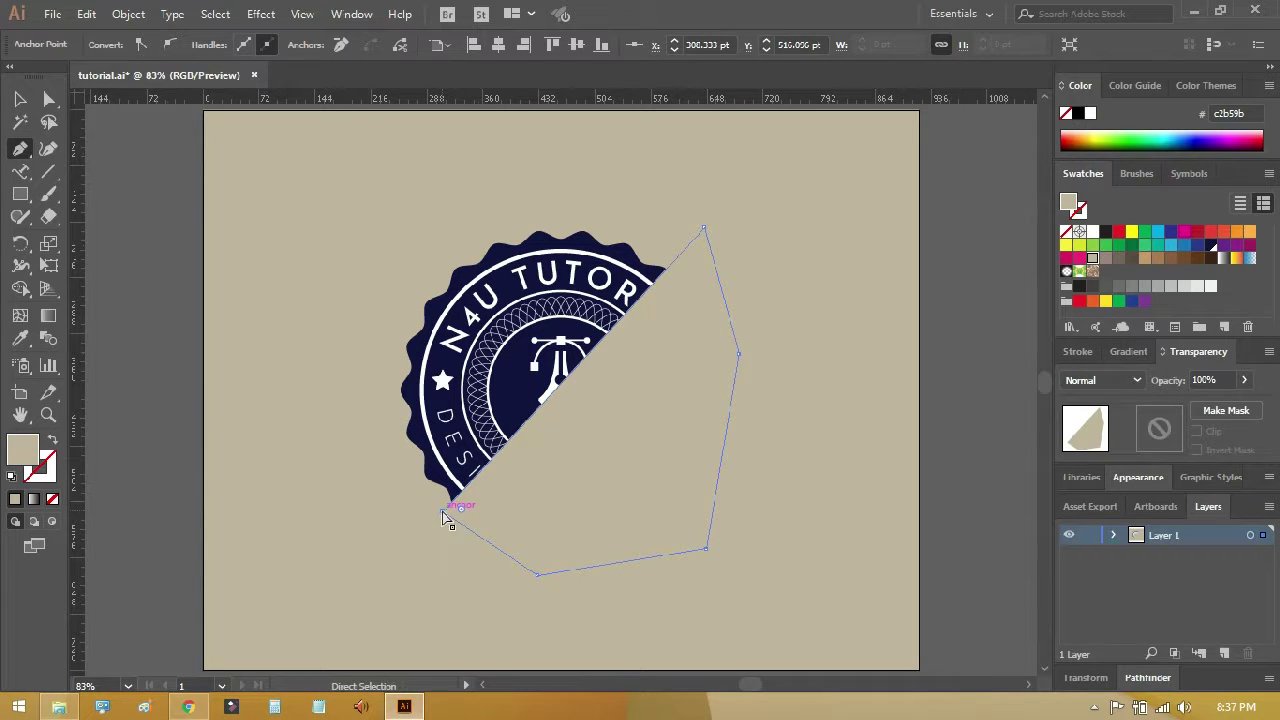
pyautogui.hotkey('ctrl', 'shift', 'a')
pyautogui.press('v')
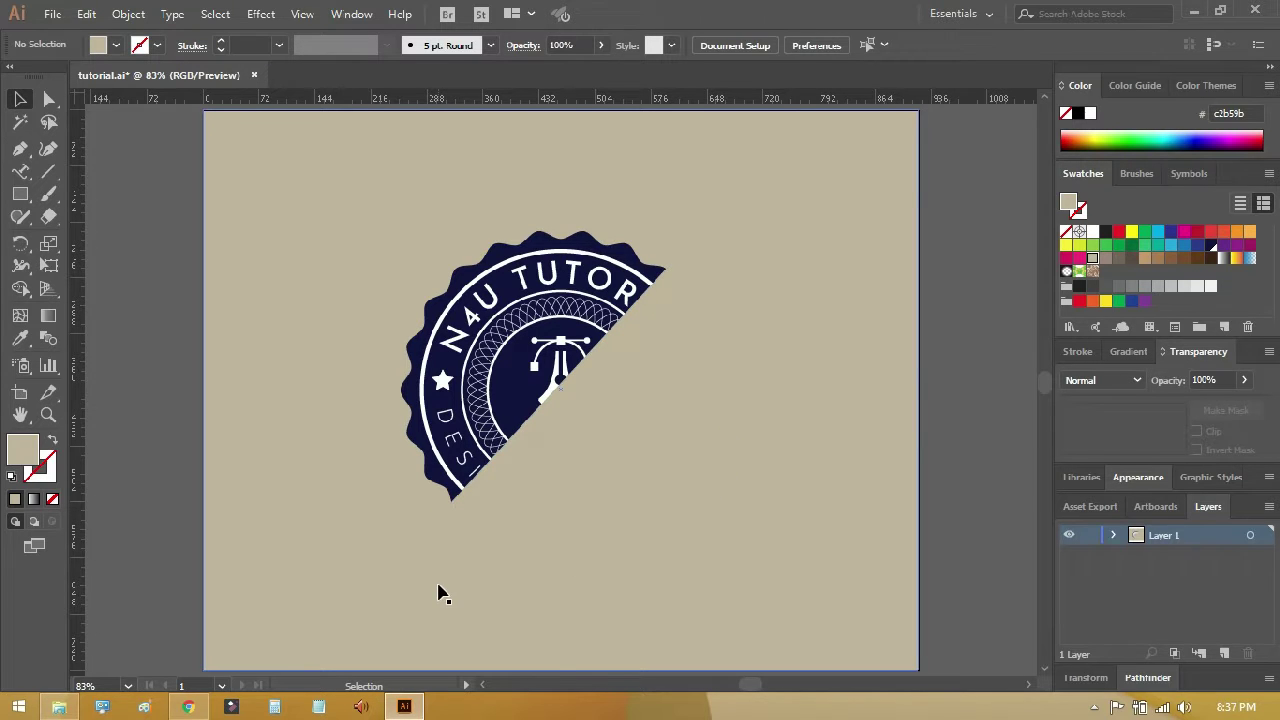
# Step: Fill the new diagonal shape with black
pyautogui.click(495, 572)
pyautogui.click(551, 508)
pyautogui.click(1104, 233)
pyautogui.click(994, 278)
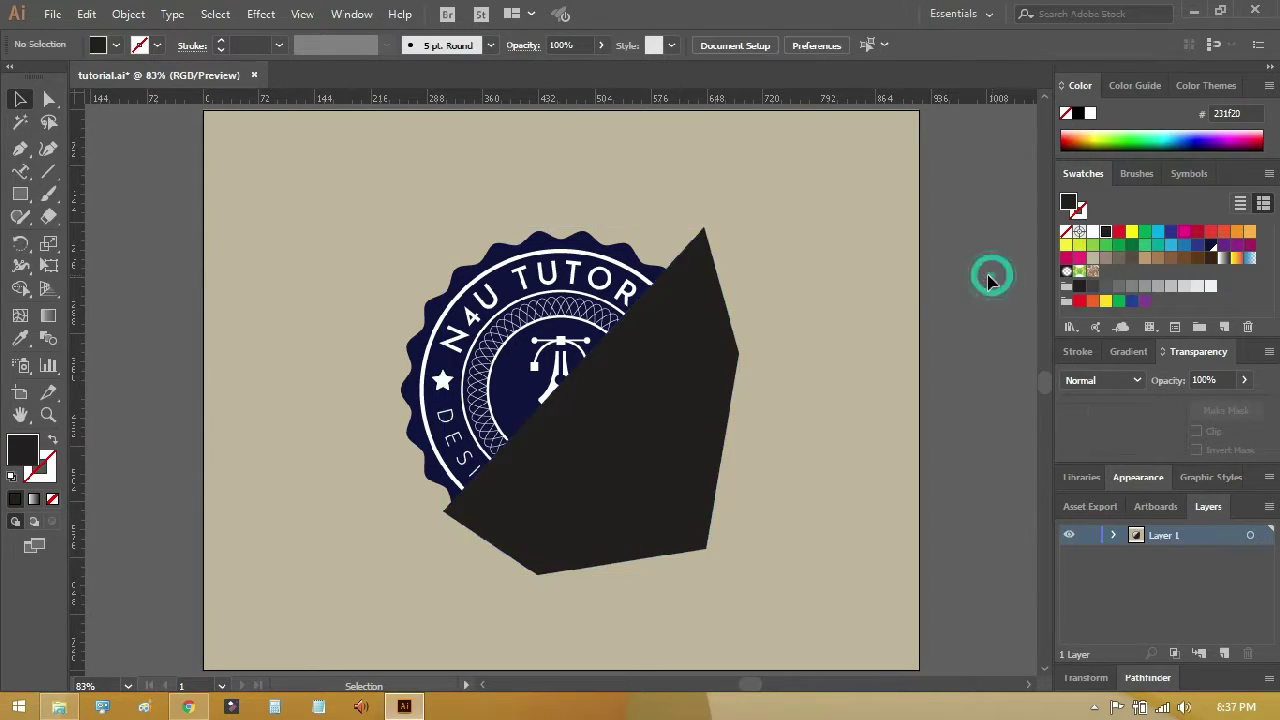
# Step: Lock the beige background in place
pyautogui.click(893, 293)
pyautogui.hotkey('ctrl', 'shift', 'a')
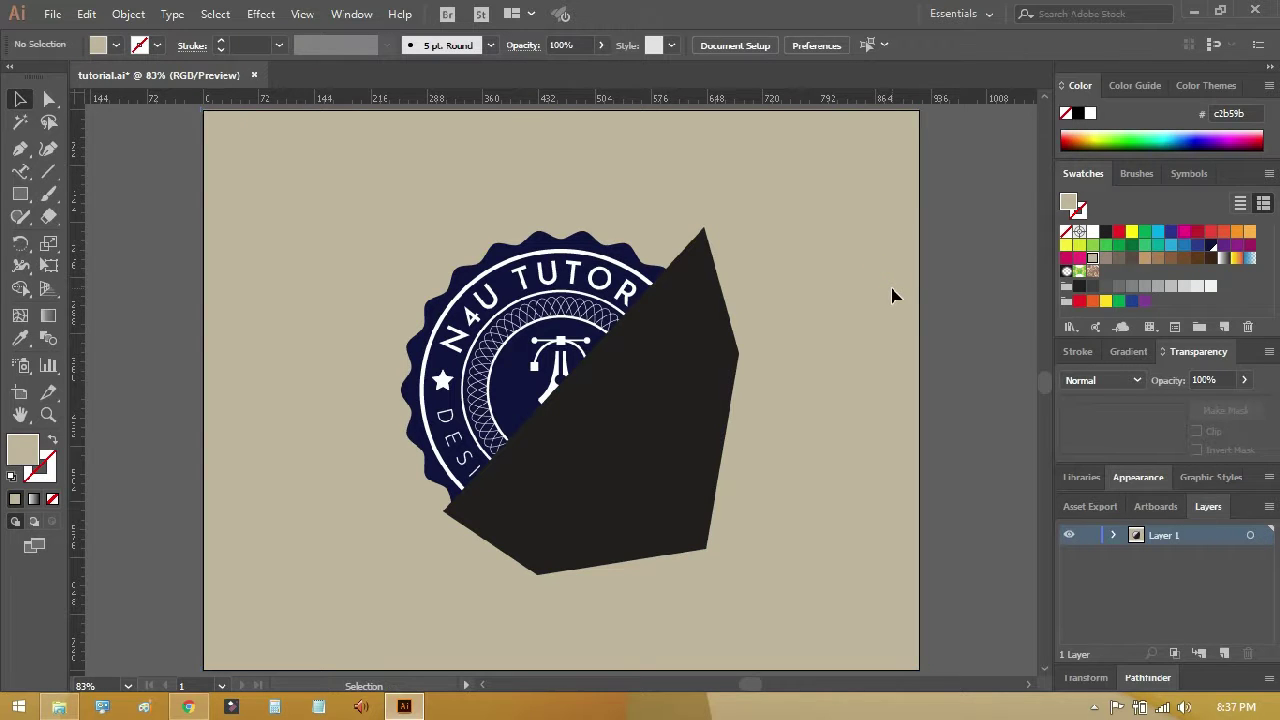
pyautogui.click(893, 295)
pyautogui.click(977, 257)
# Step: Select all artwork and Shape Builder-trim the black shape to the badge's wavy outline
pyautogui.hotkey('ctrl', 'a')
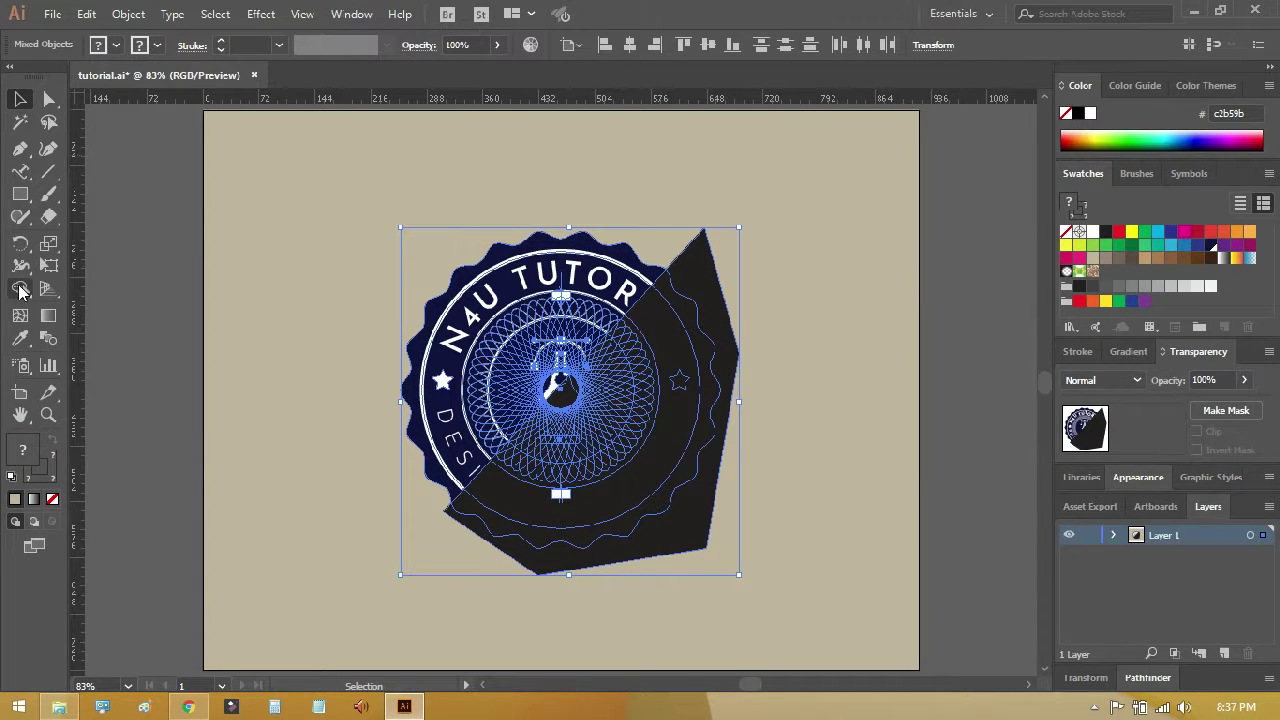
pyautogui.click(21, 288)
pyautogui.click(704, 270)
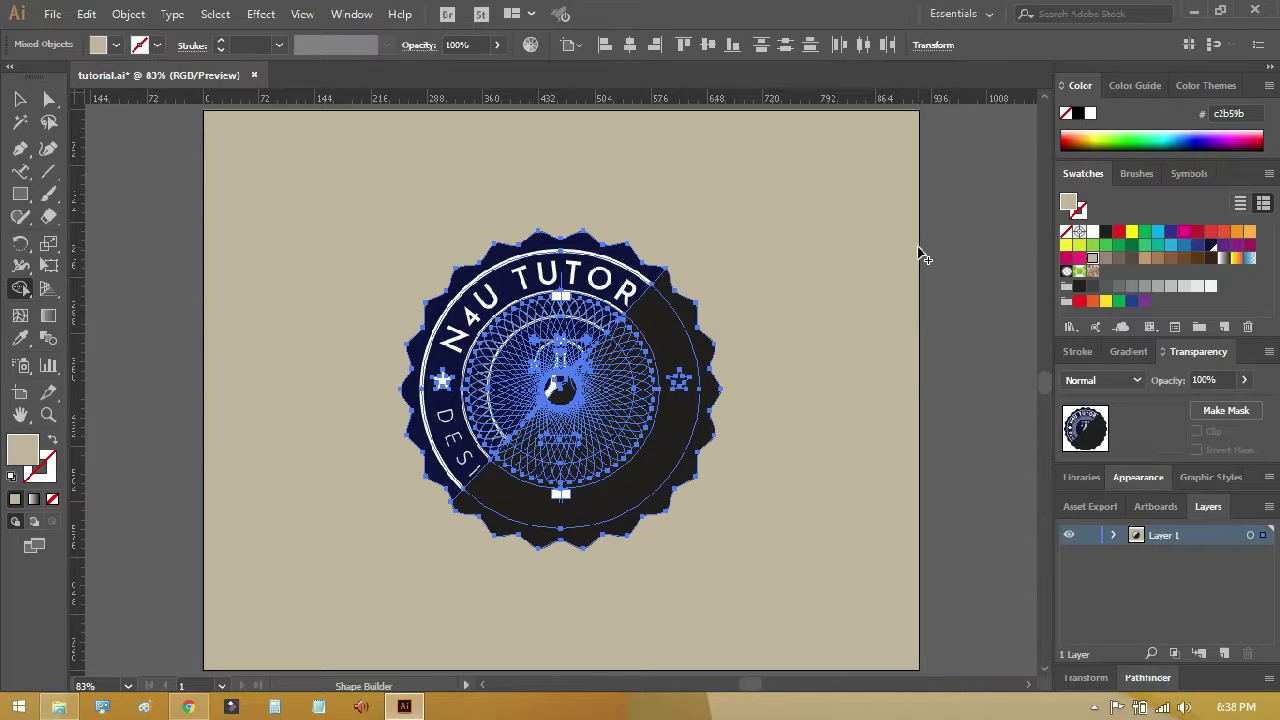
pyautogui.press('v')
pyautogui.click(920, 248)
pyautogui.click(664, 377)
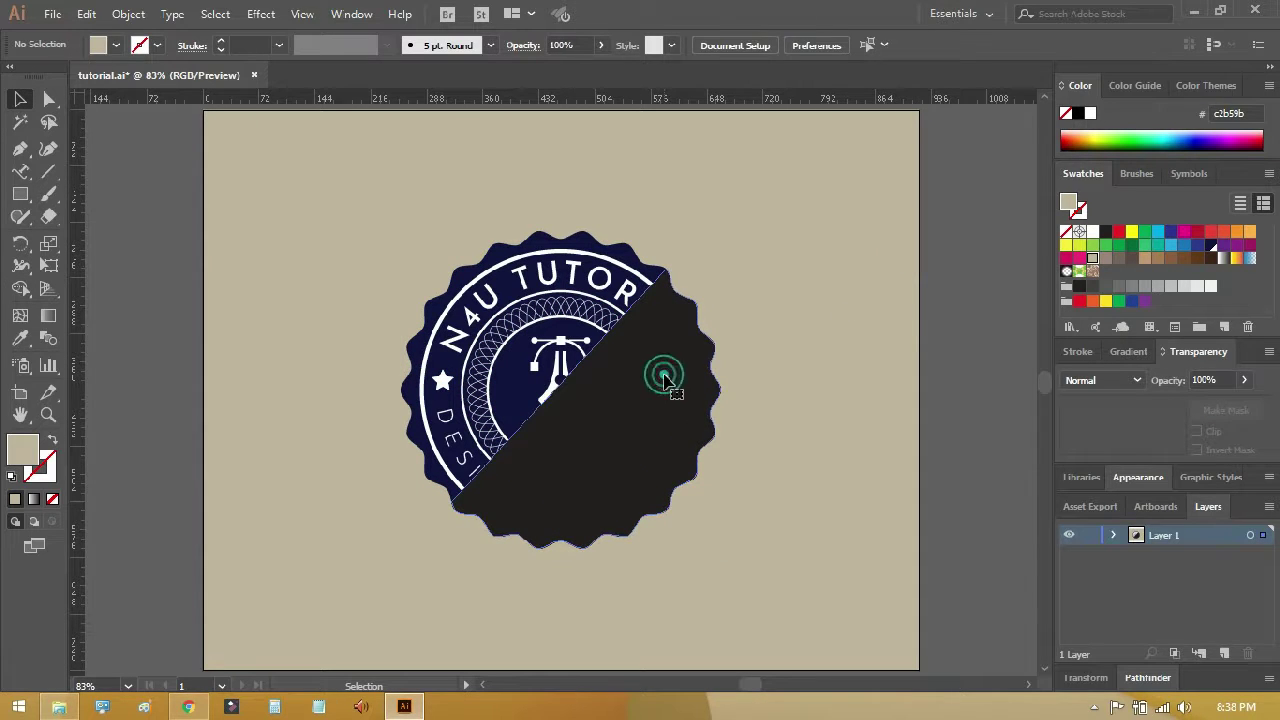
# Step: Redefine the Black swatch as pure black with R, G and B at 0
pyautogui.doubleClick(1105, 233)
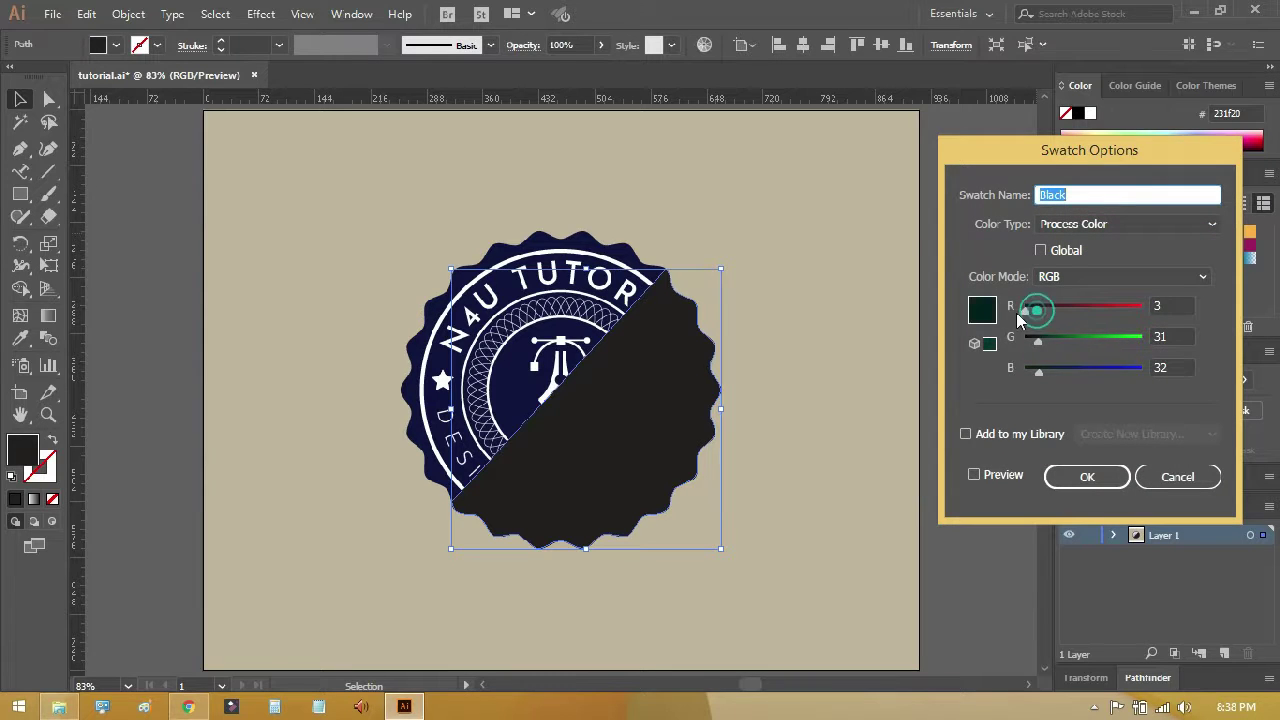
pyautogui.moveTo(1036, 341)
pyautogui.mouseDown()
pyautogui.moveTo(1002, 339)
pyautogui.moveTo(1023, 368)
pyautogui.mouseUp()
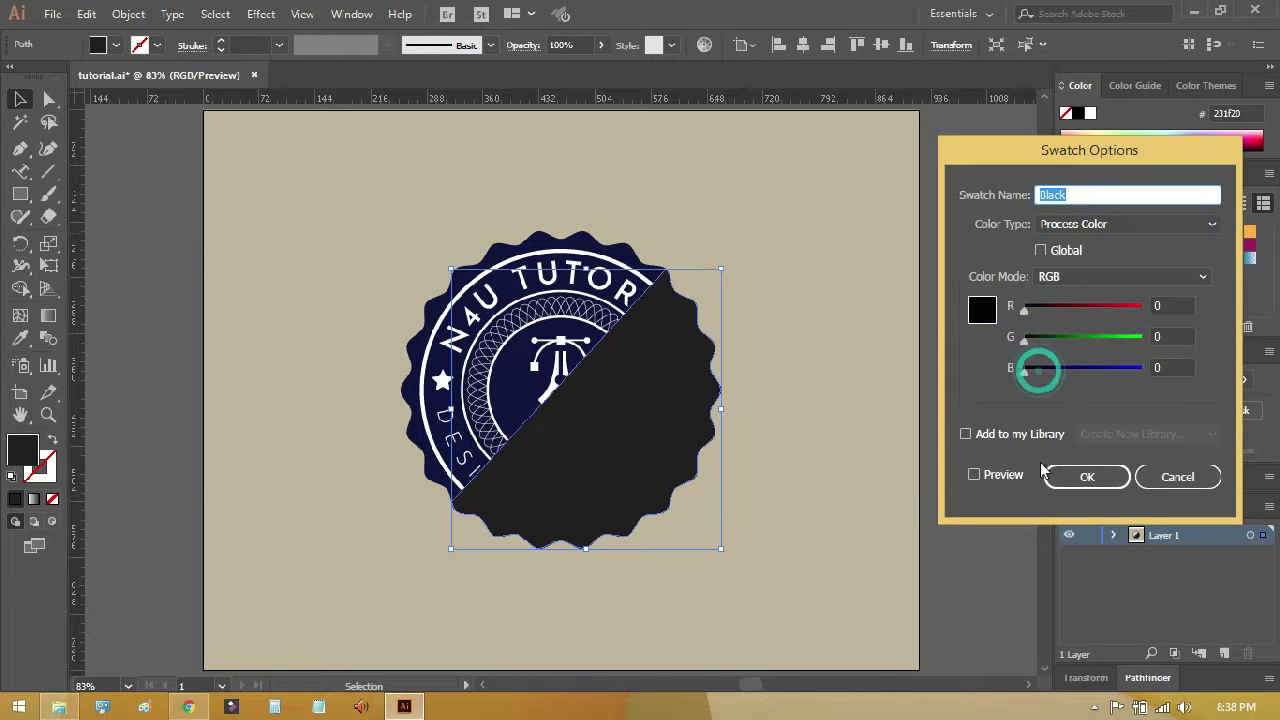
pyautogui.click(1082, 476)
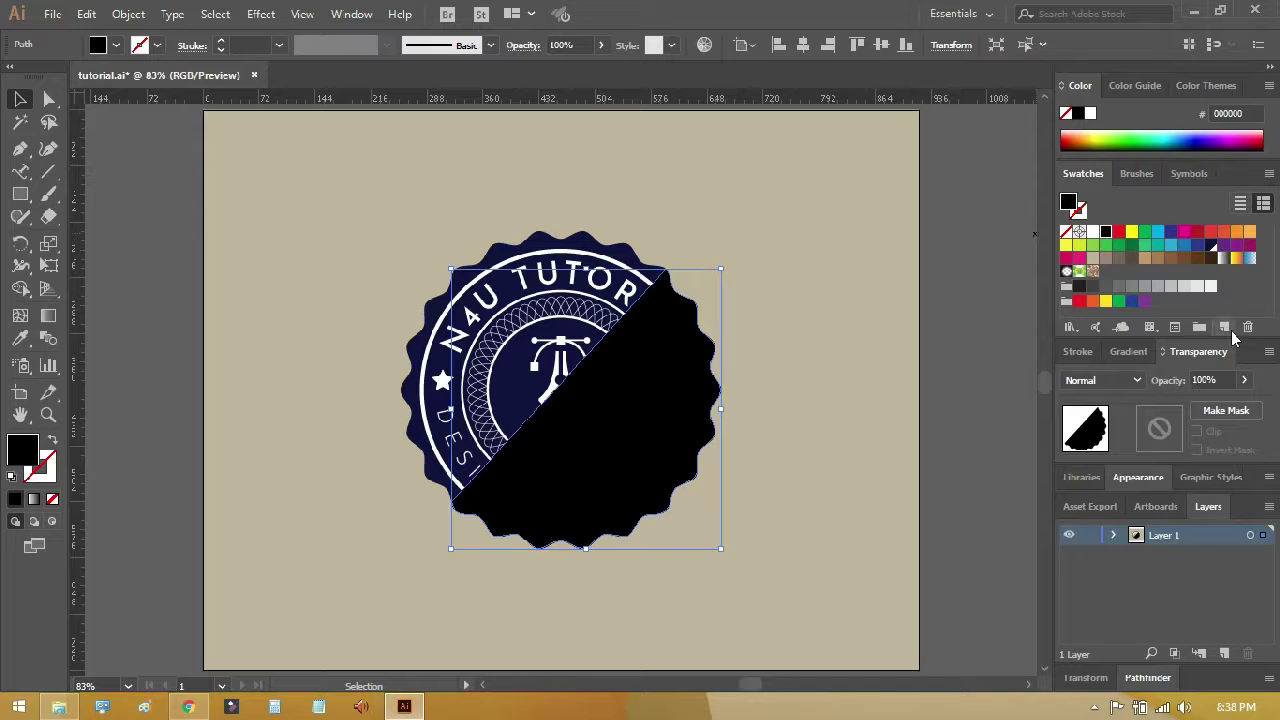
# Step: Set the shadow shape's opacity to 20%
pyautogui.click(1212, 380)
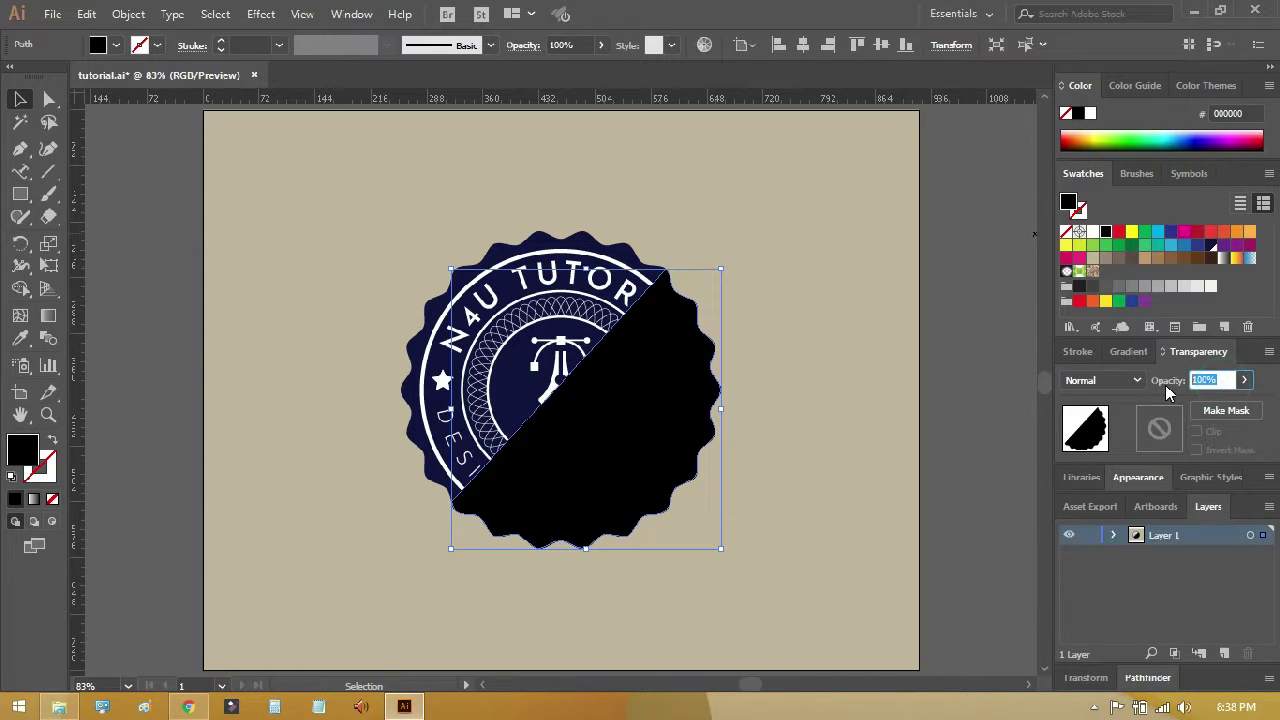
pyautogui.write('20')
pyautogui.press('Return')
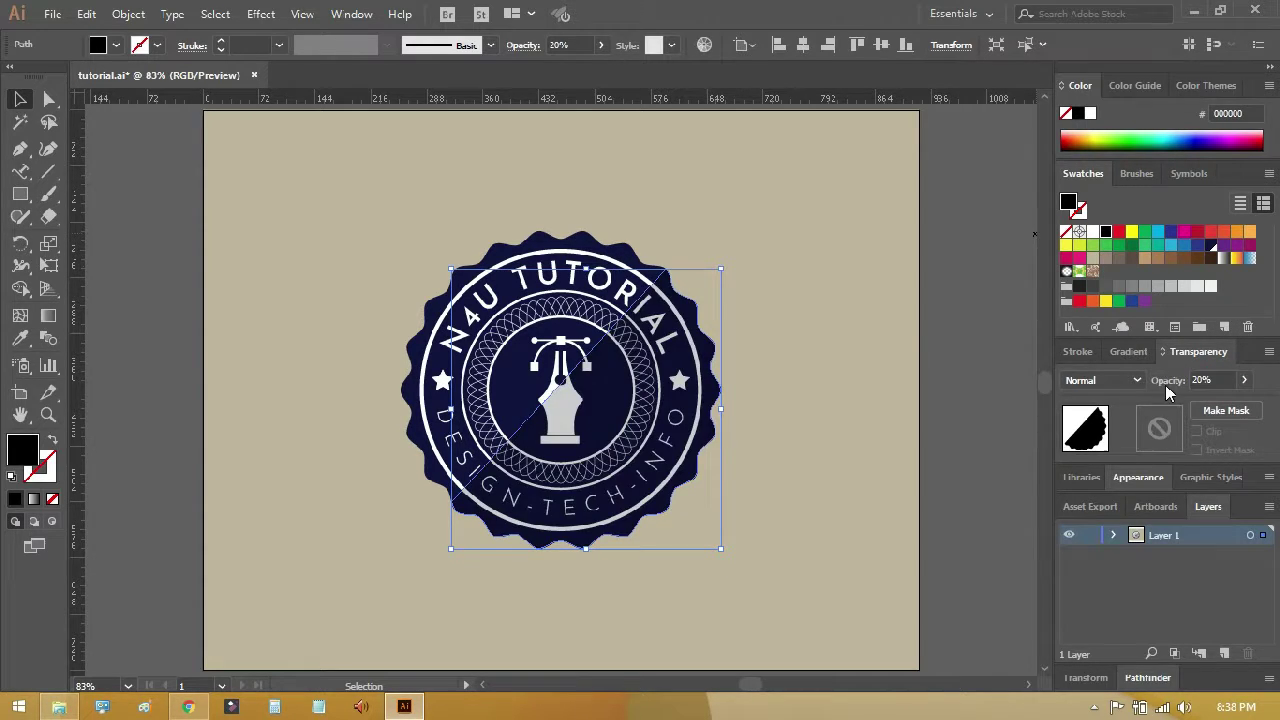
pyautogui.click(924, 332)
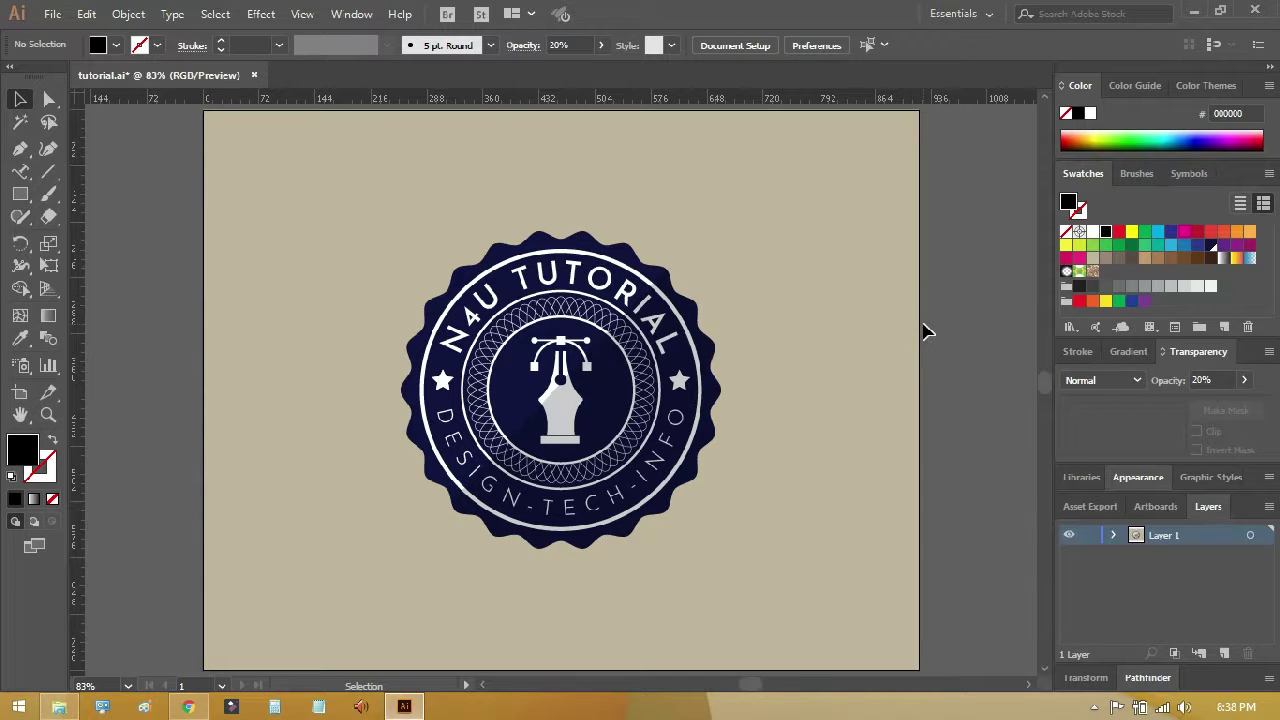
pyautogui.press('z')
pyautogui.moveTo(366, 229); pyautogui.dragTo(728, 548)
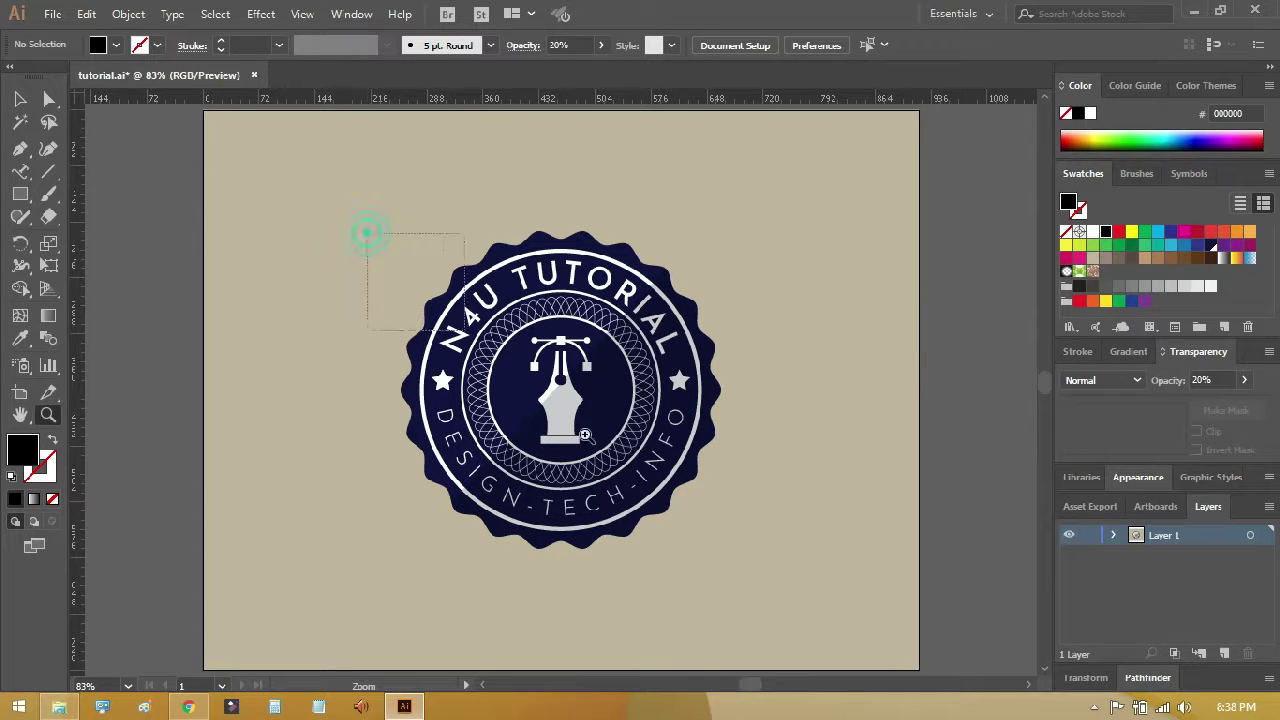